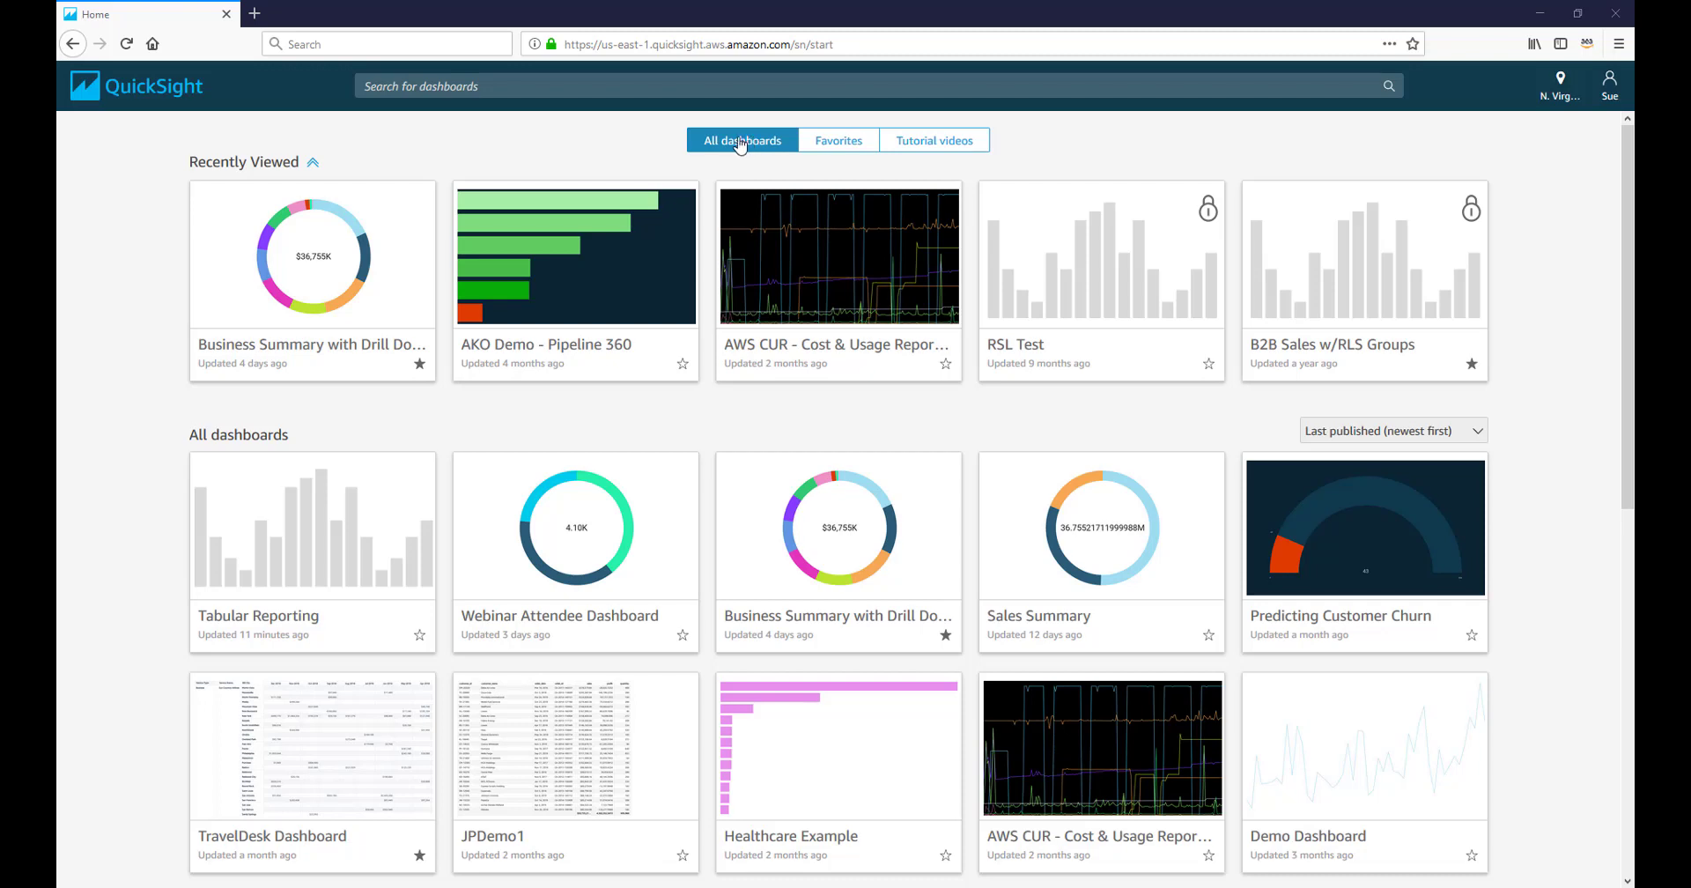
- Mark the Webinar Attendee Dashboard as a favorite and show the list of favorite dashboards
click(828, 152)
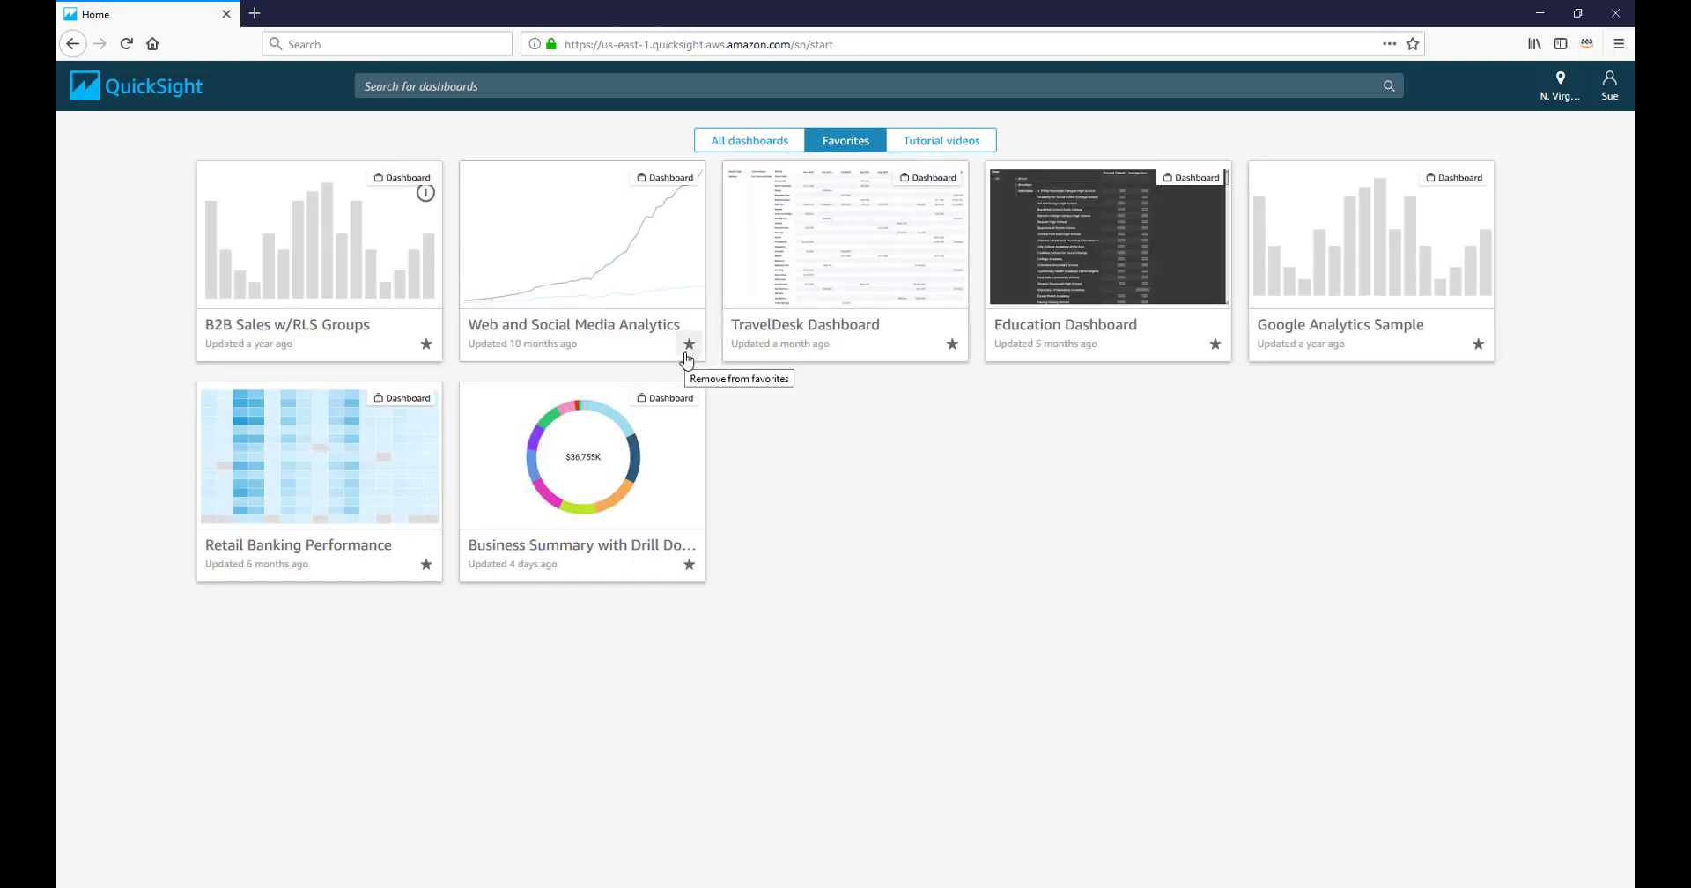
click(740, 141)
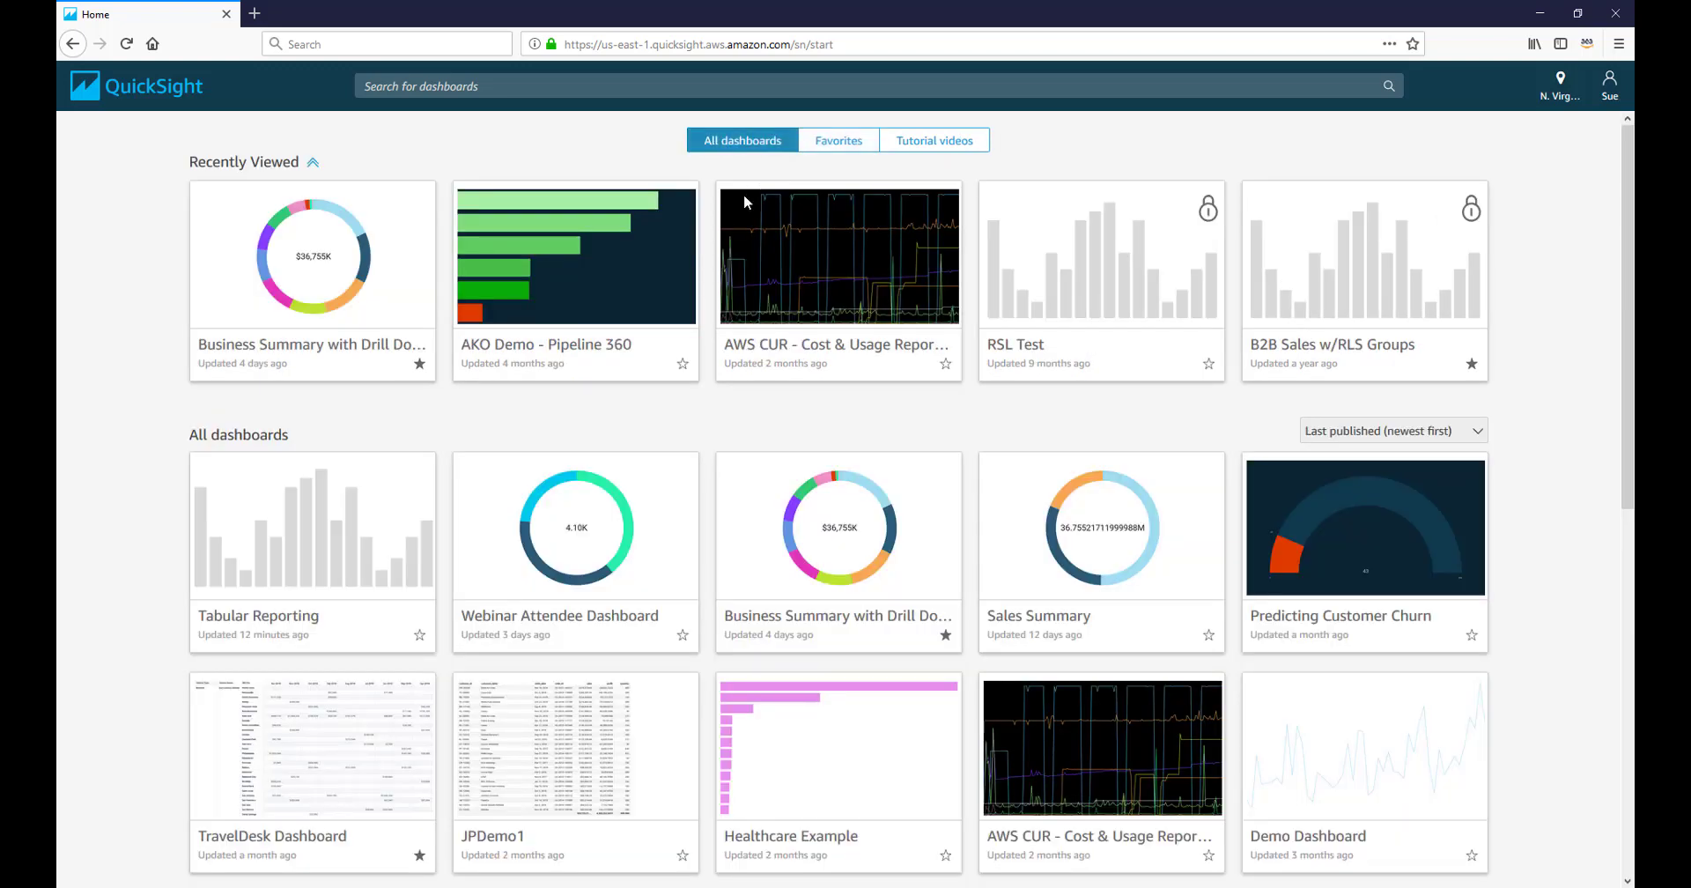
click(682, 635)
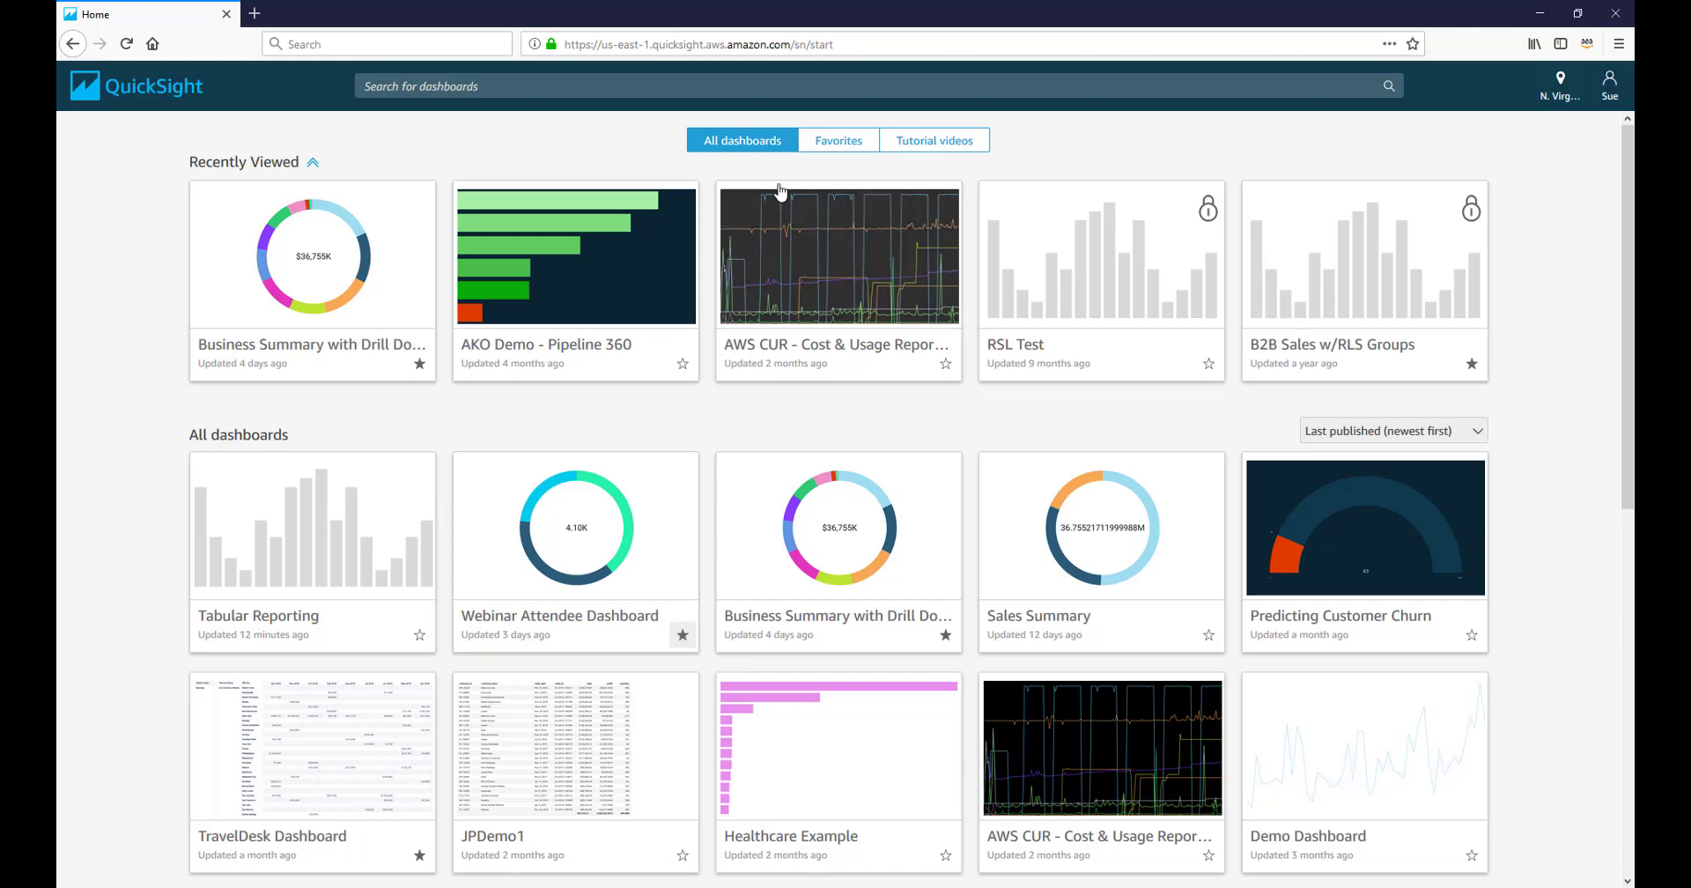
click(840, 145)
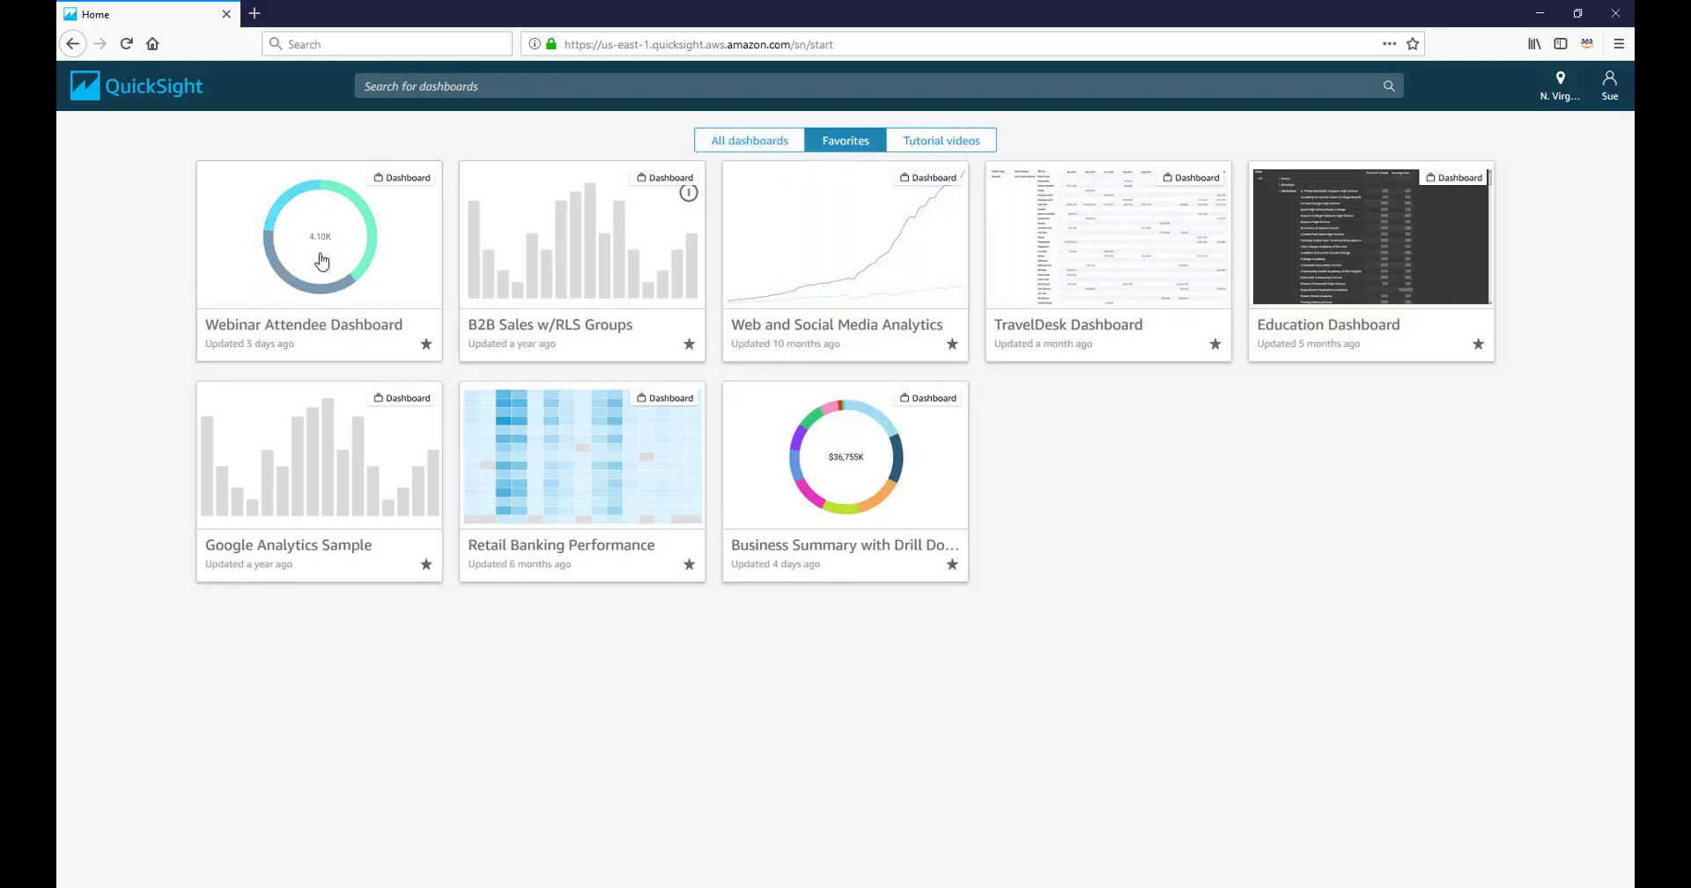
- Look through the available tutorial videos and return to the overview of all dashboards
click(964, 145)
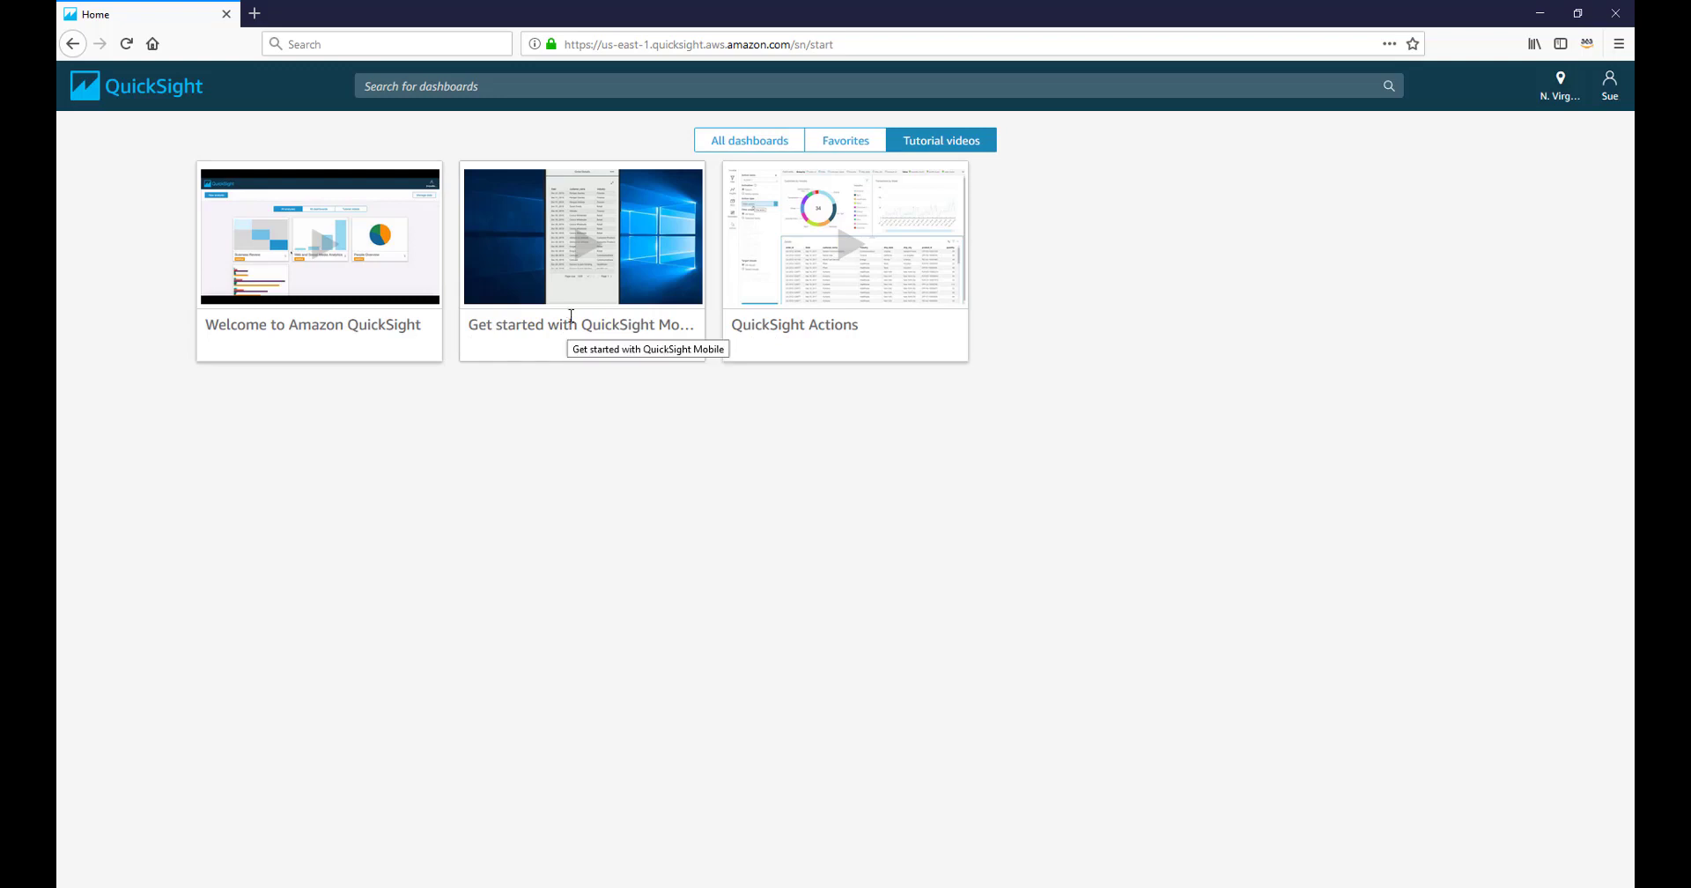
click(784, 146)
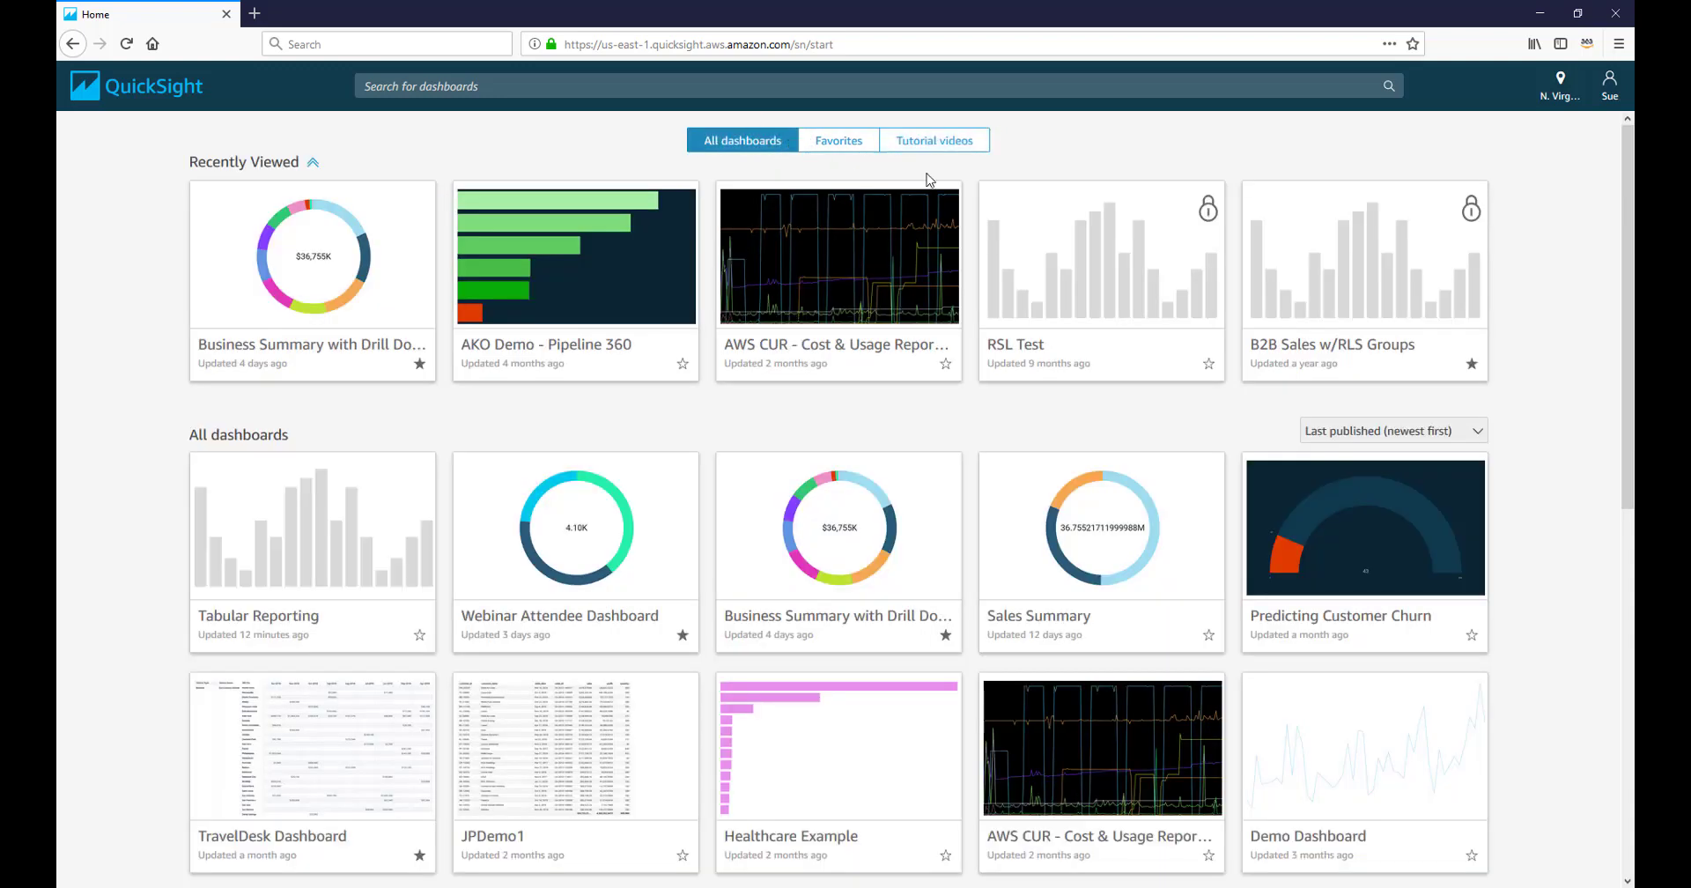
- Read the What's New in Amazon QuickSight announcements and close them
click(1612, 93)
mouse_move(1574, 195)
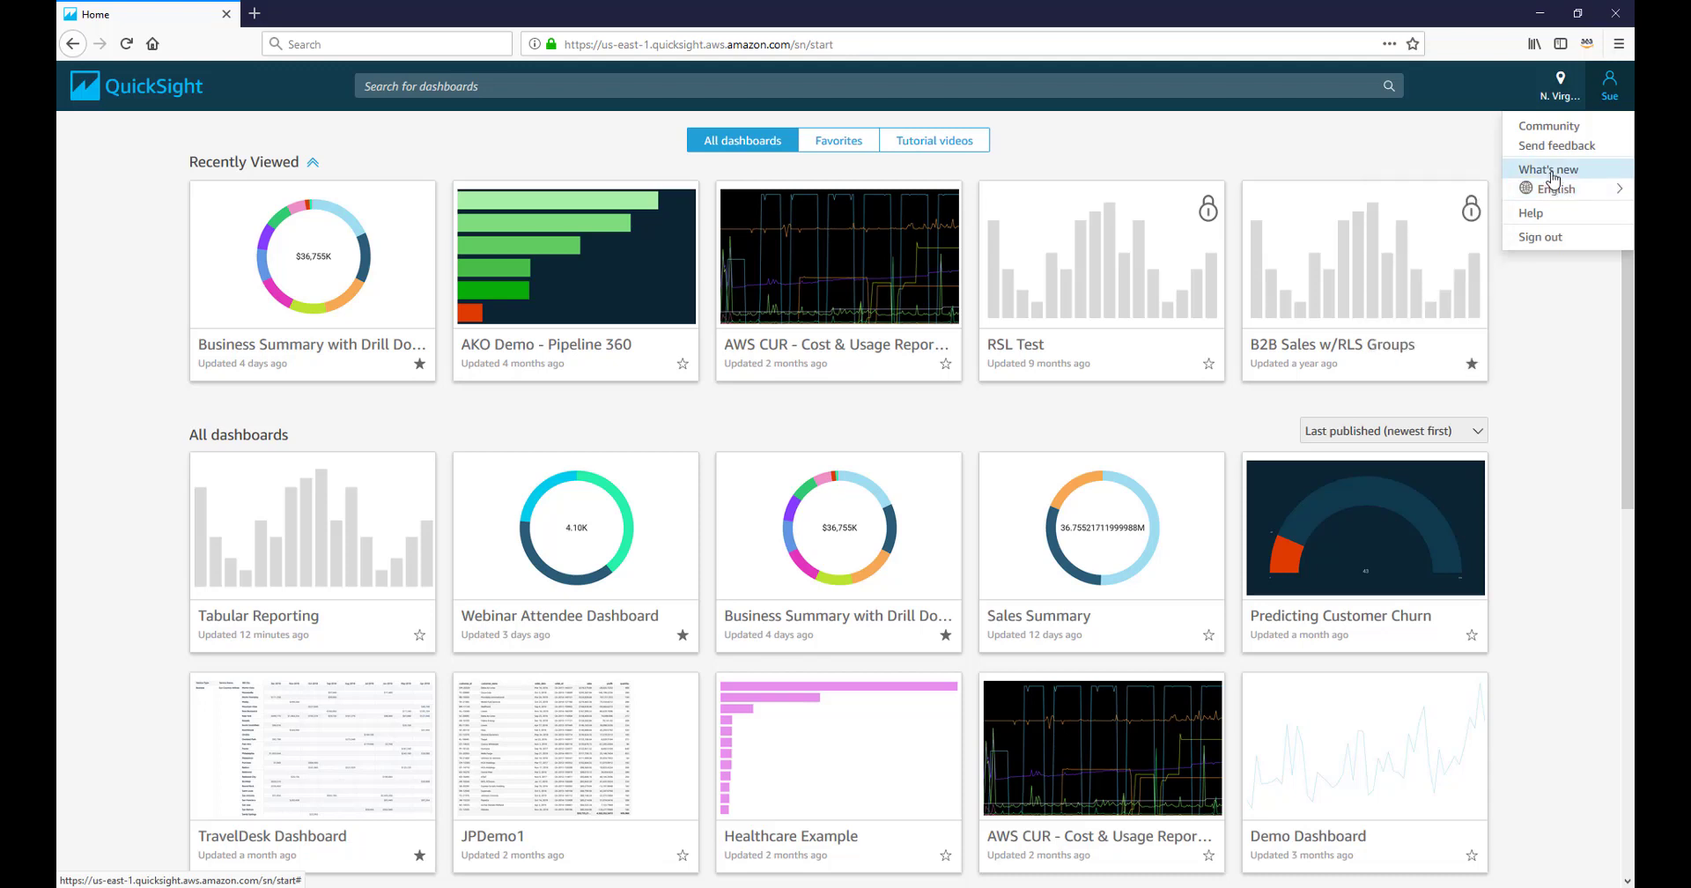
click(1551, 173)
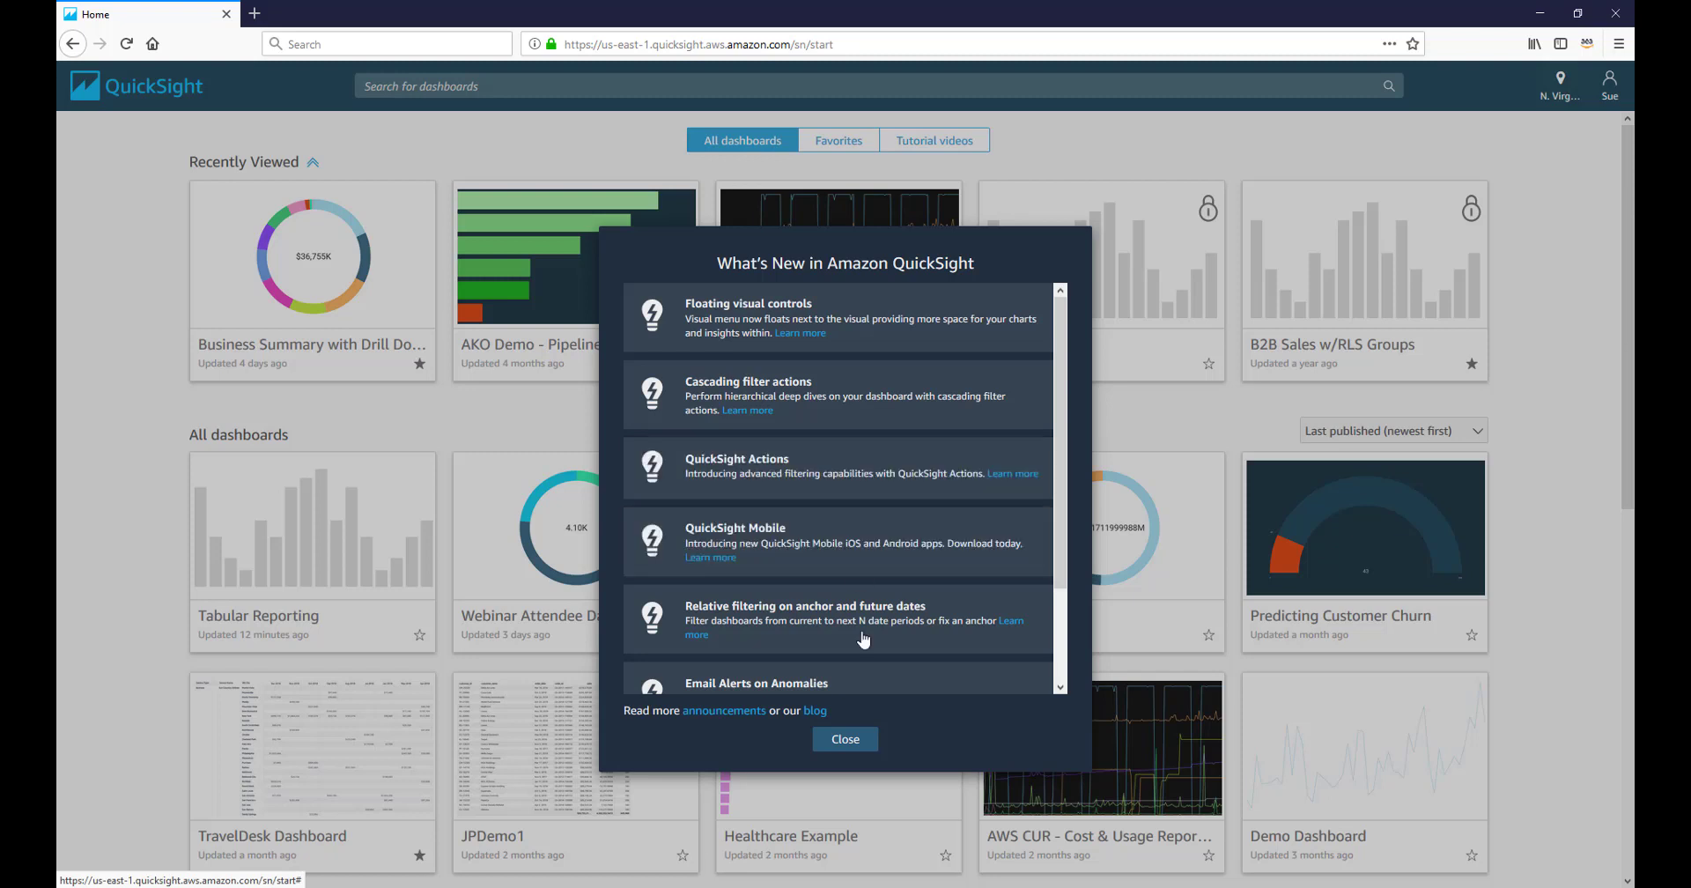
click(858, 749)
- View the QuickSight community posts, return to the home page and close the community page
click(1612, 102)
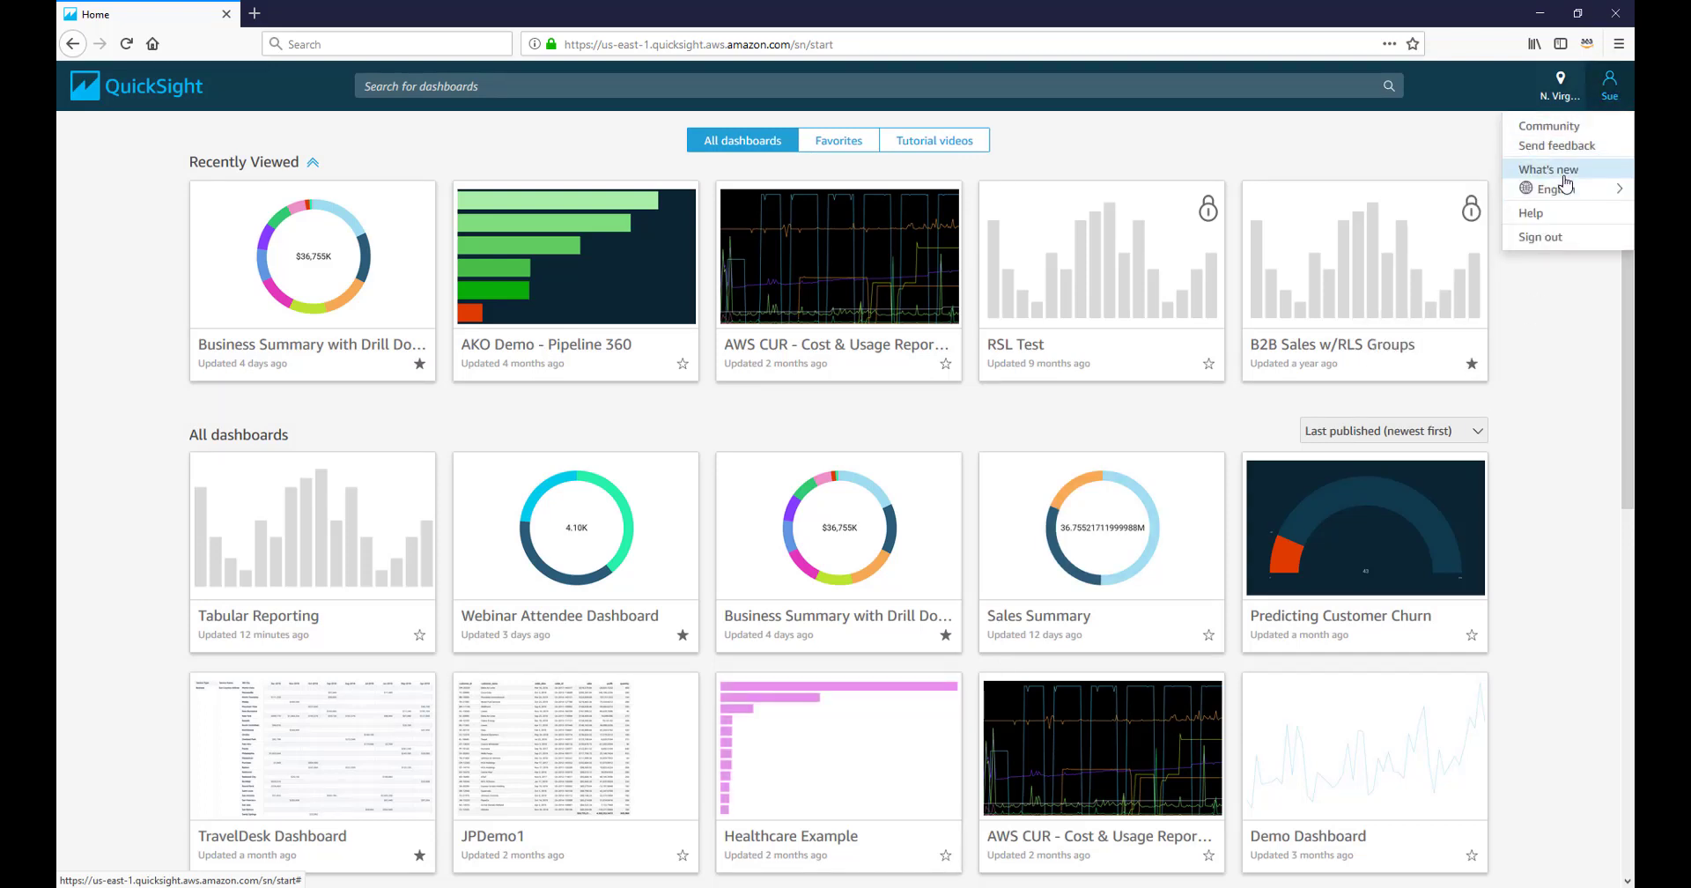
click(1594, 135)
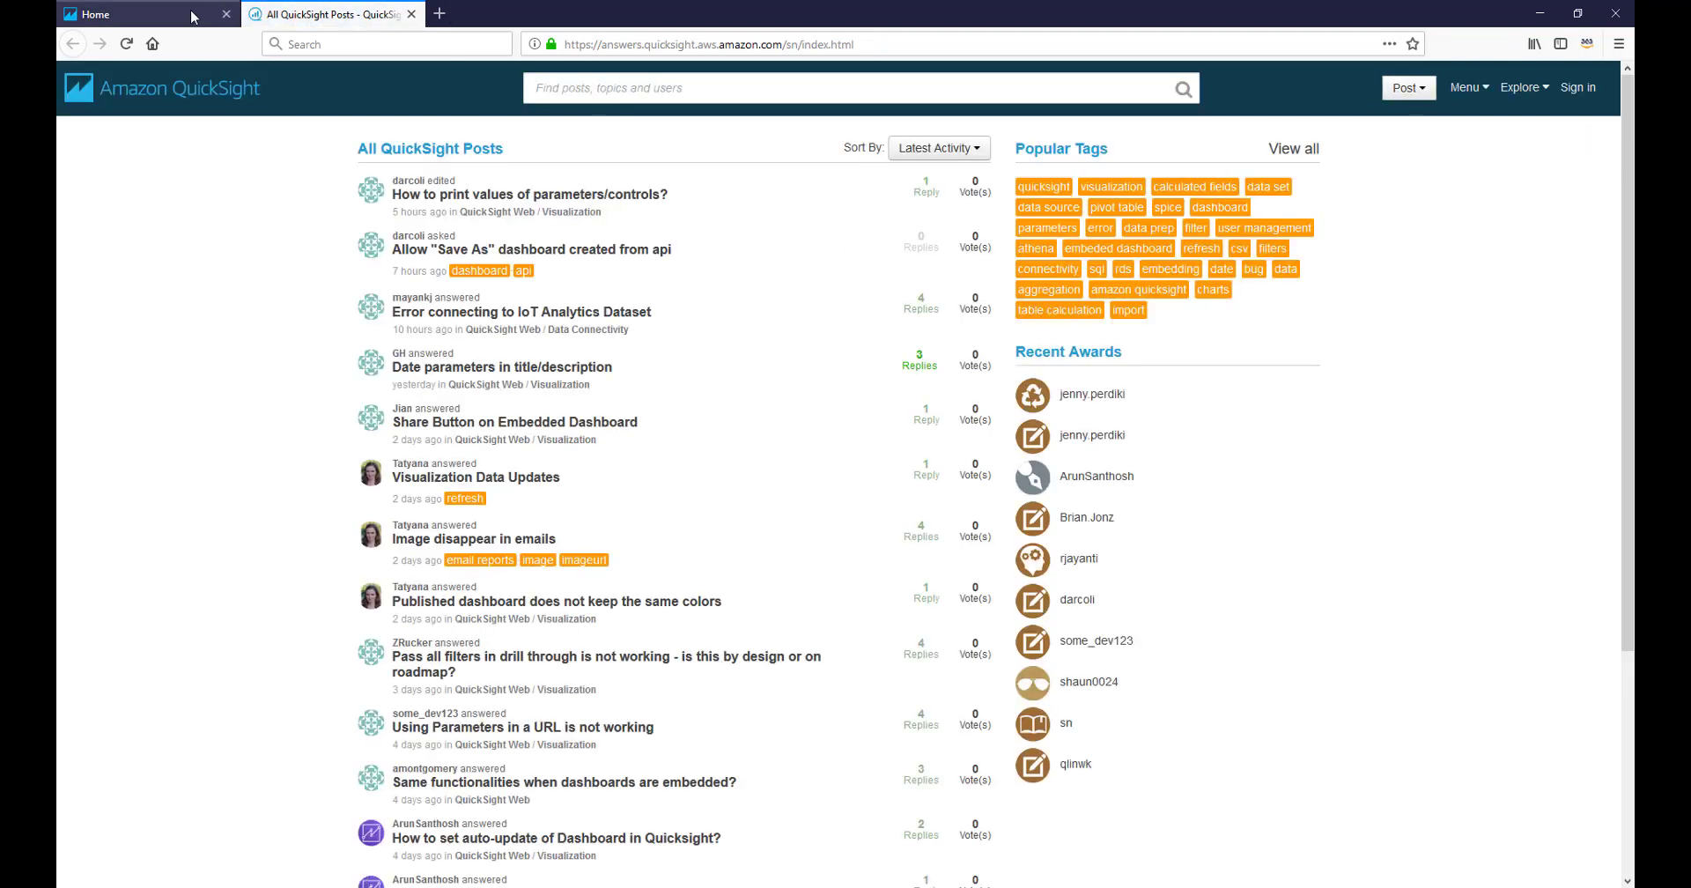
click(190, 15)
click(1613, 93)
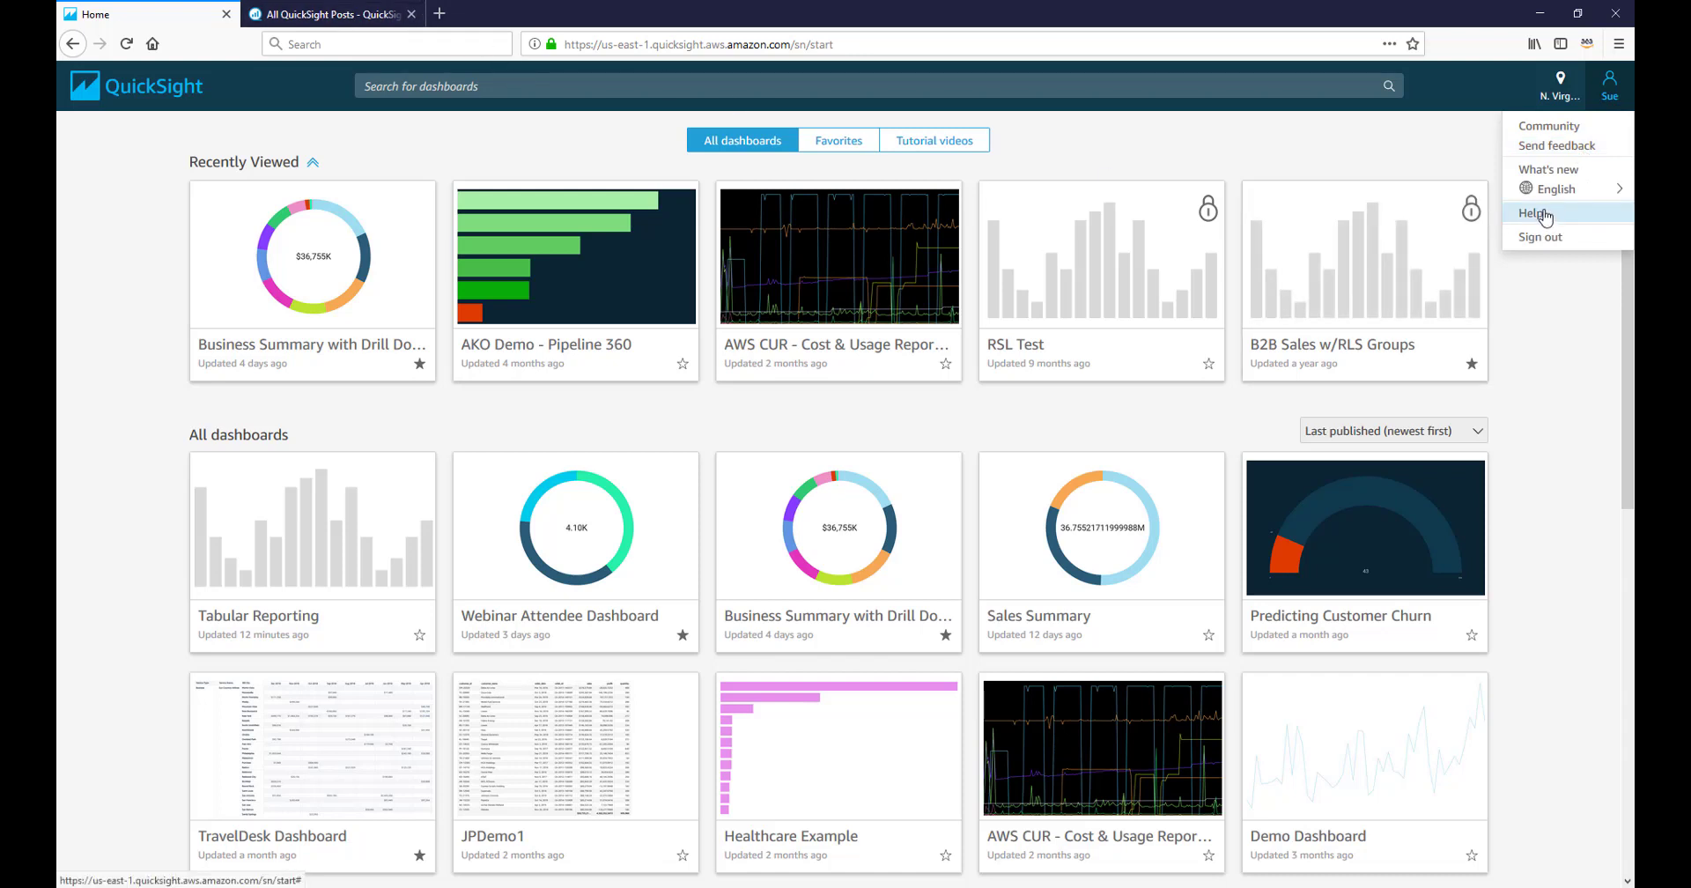
click(411, 15)
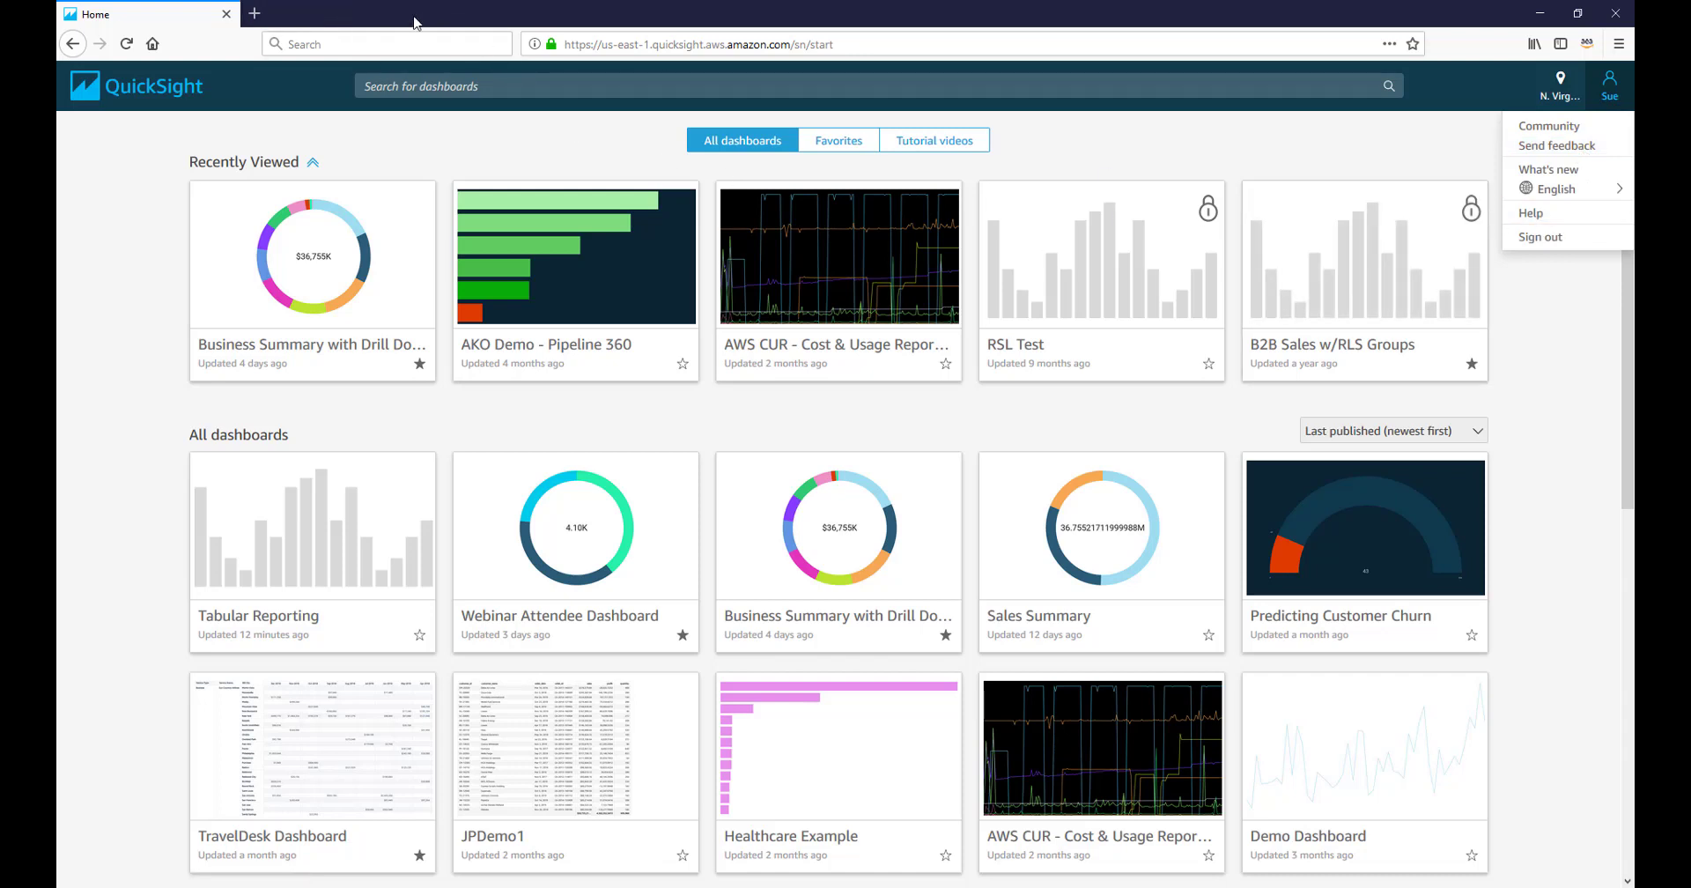
click(572, 155)
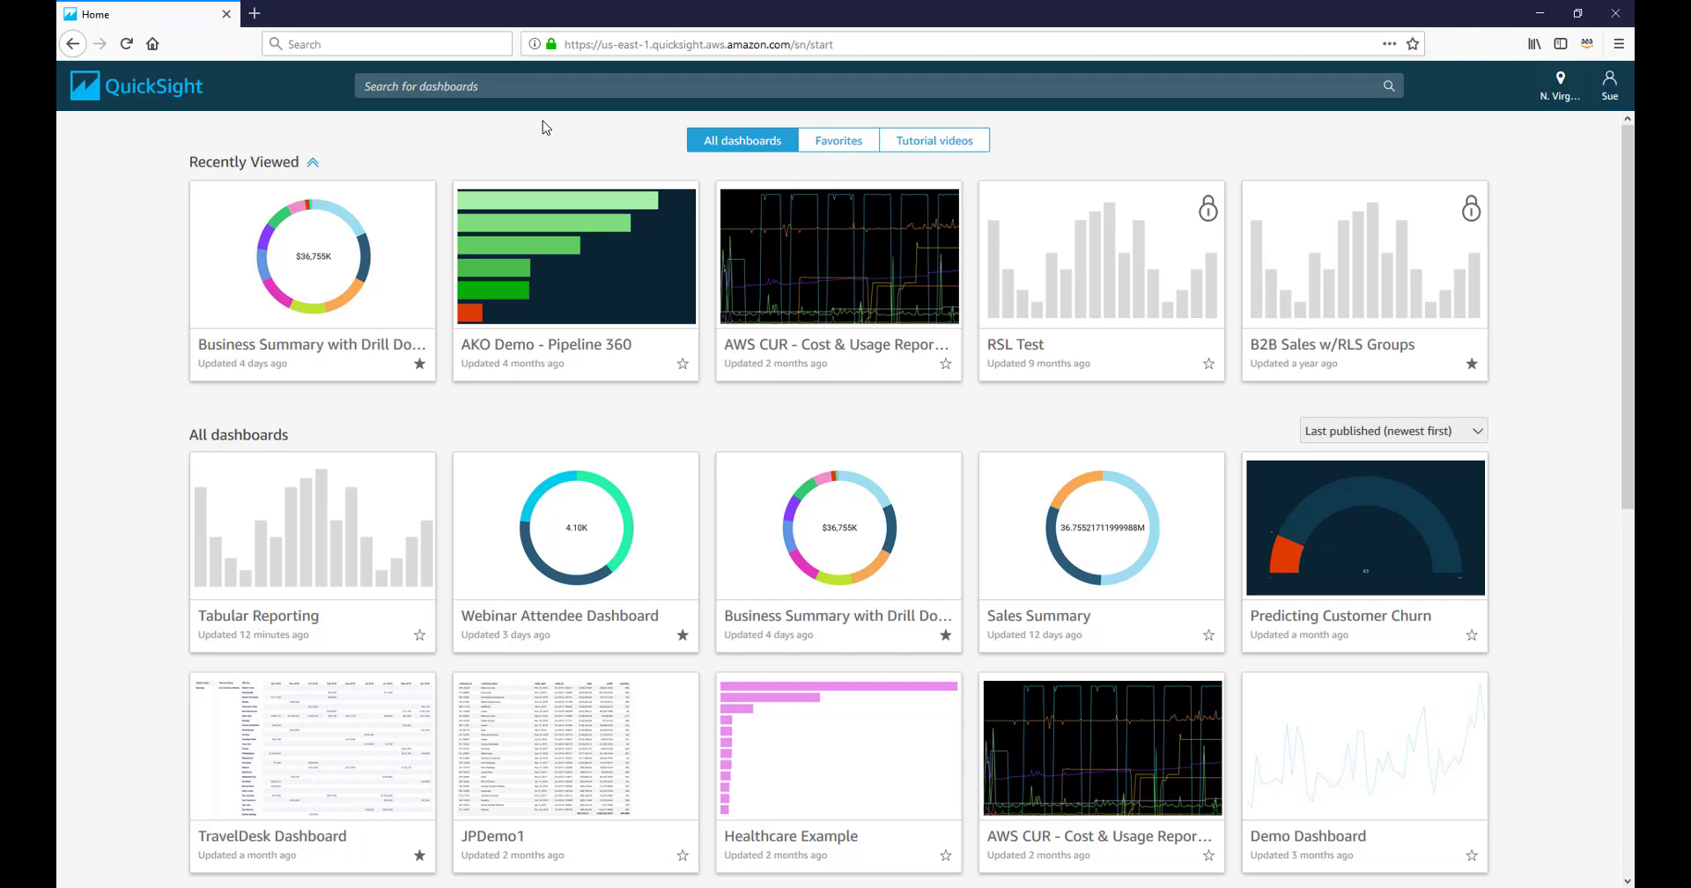
- Open the recently viewed Business Summary with Drill Downs dashboard with its filter controls expanded
click(326, 352)
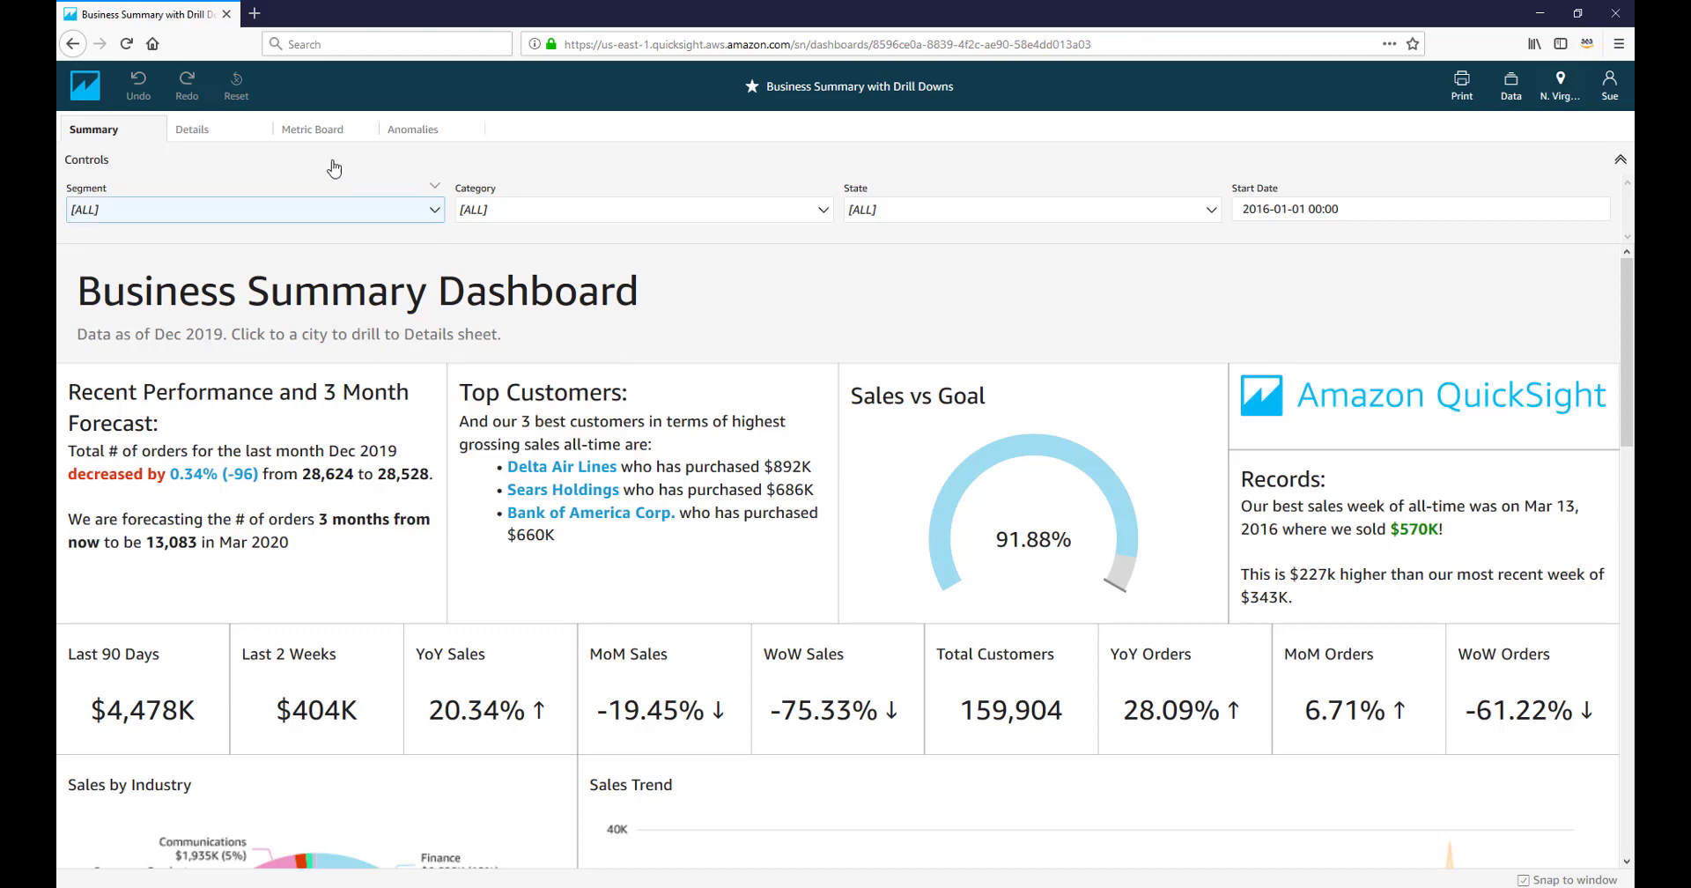
click(273, 173)
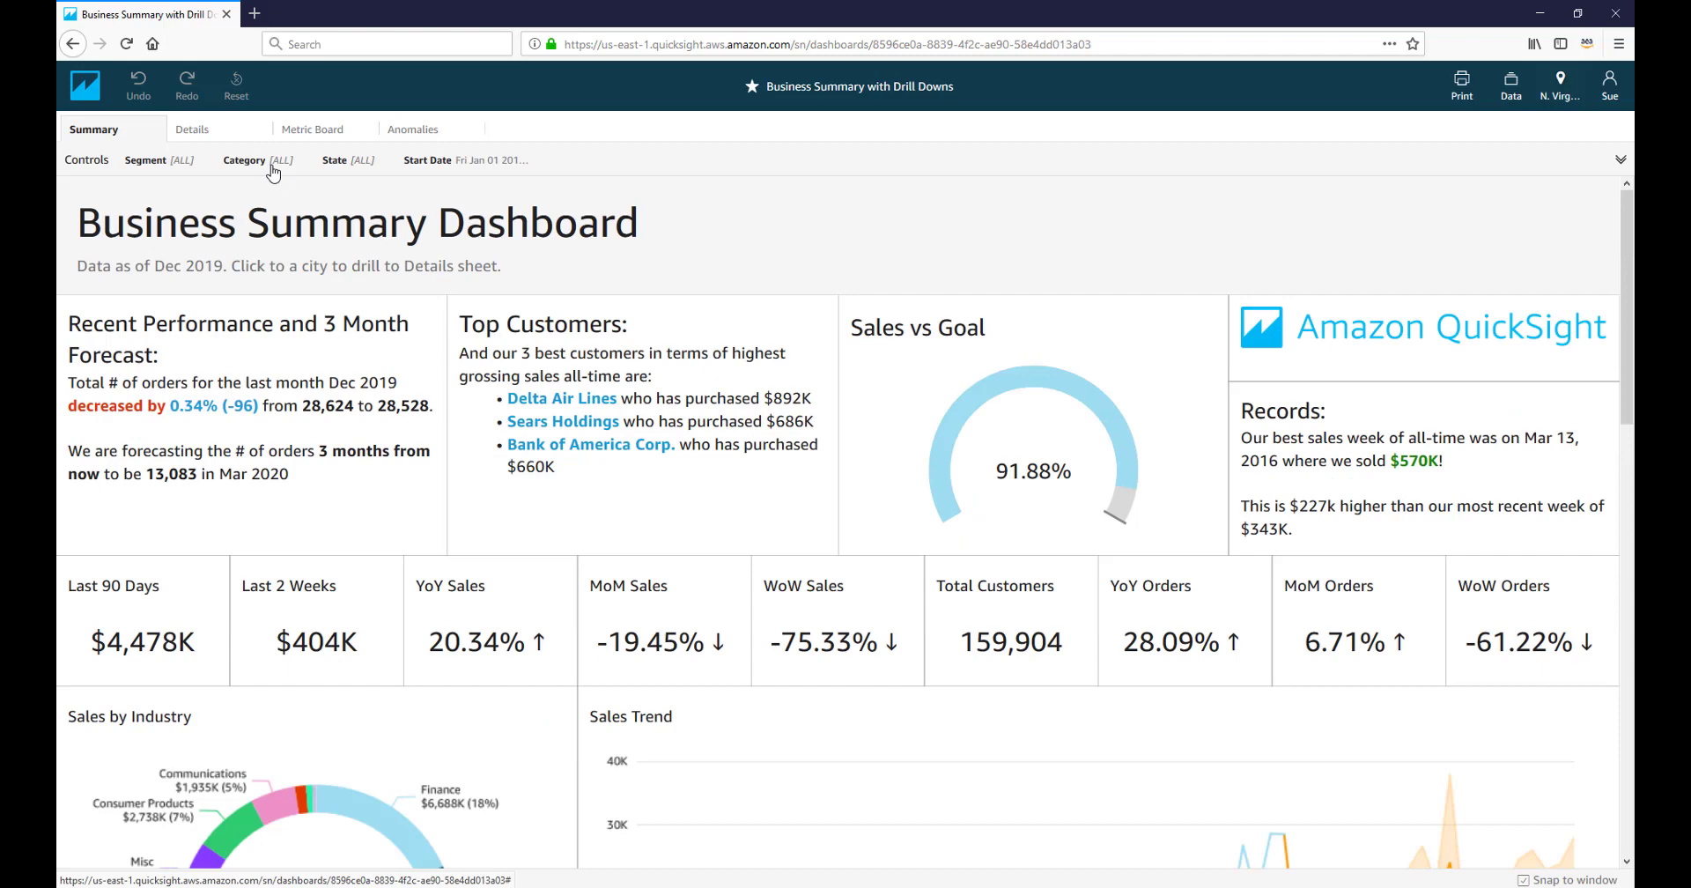
click(273, 172)
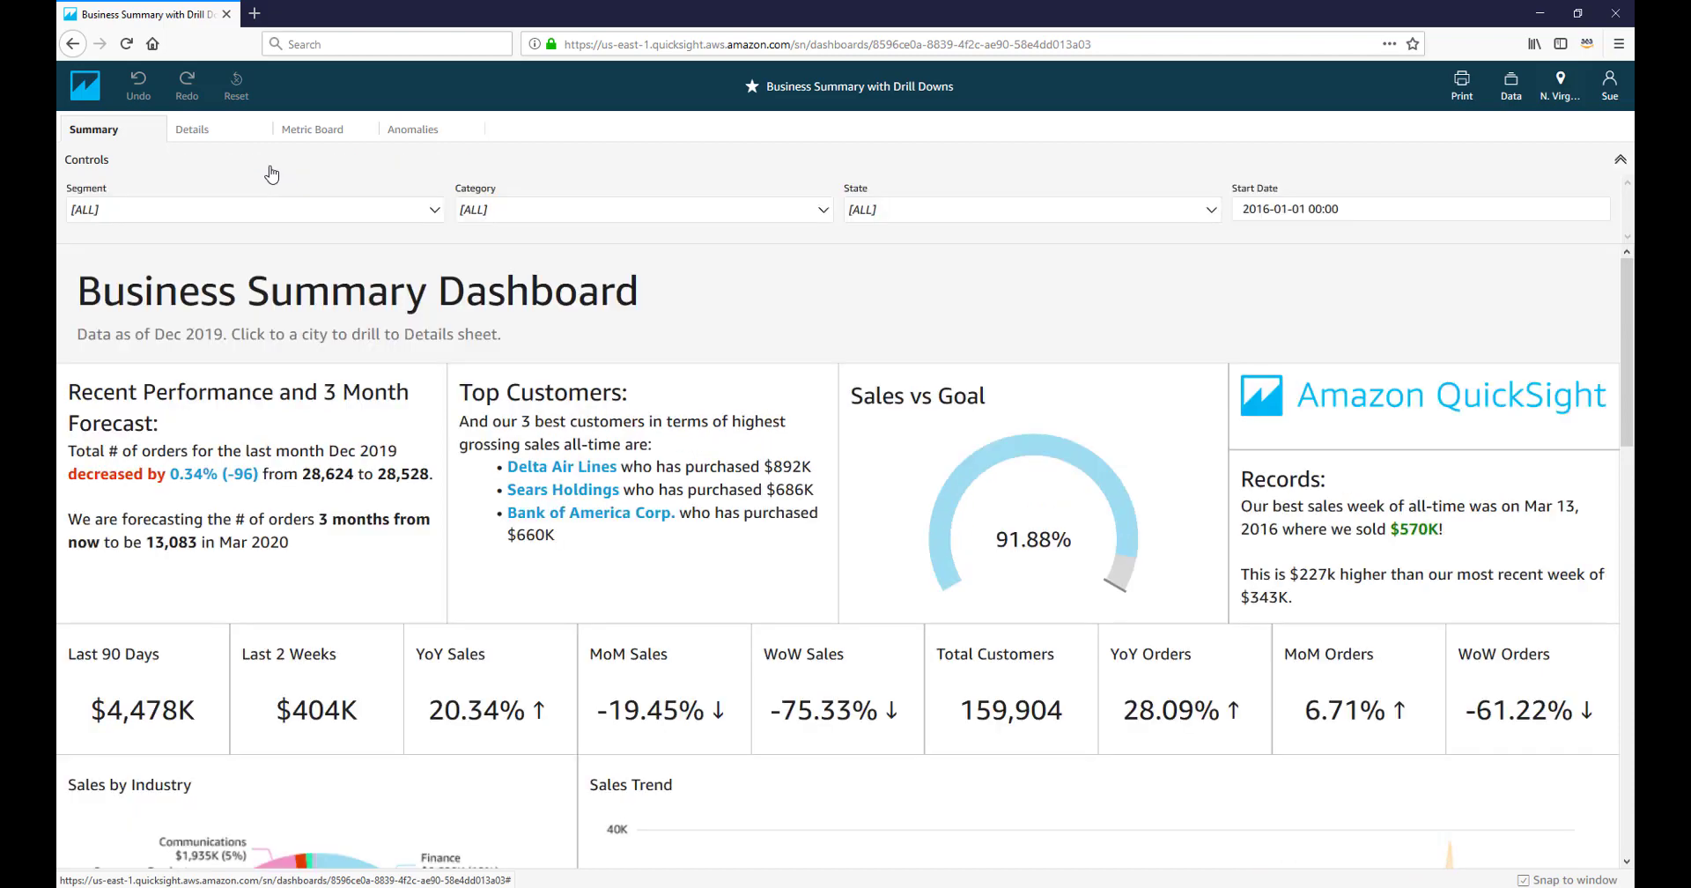
- Filter the Summary sheet to the Enterprise segment and review the sales charts and city map
click(295, 217)
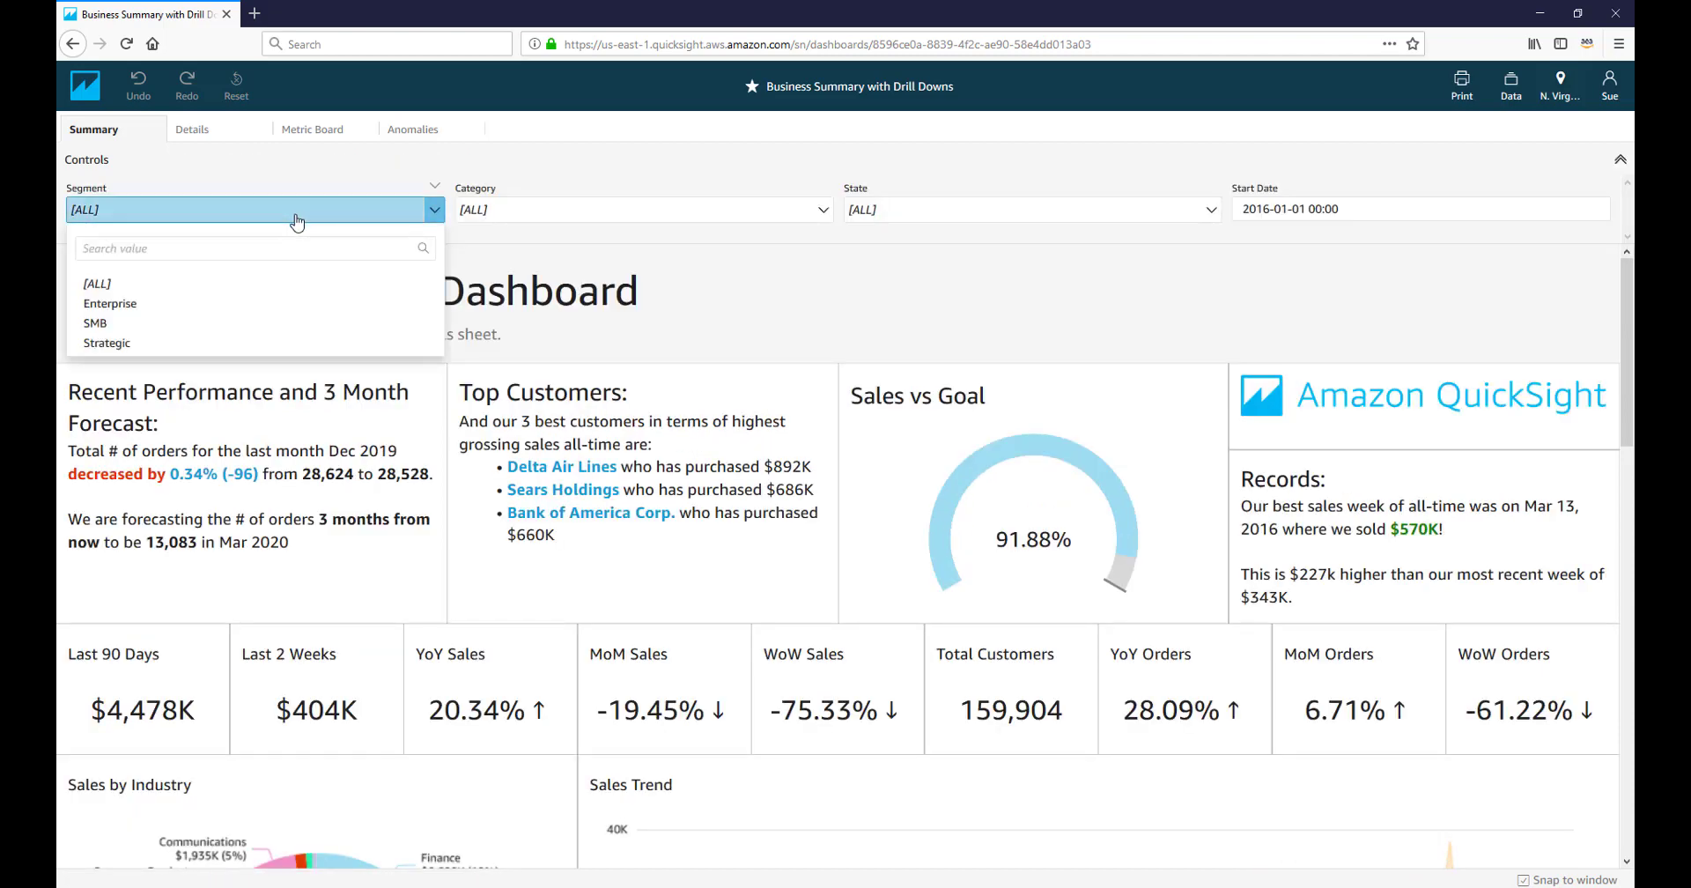
click(299, 303)
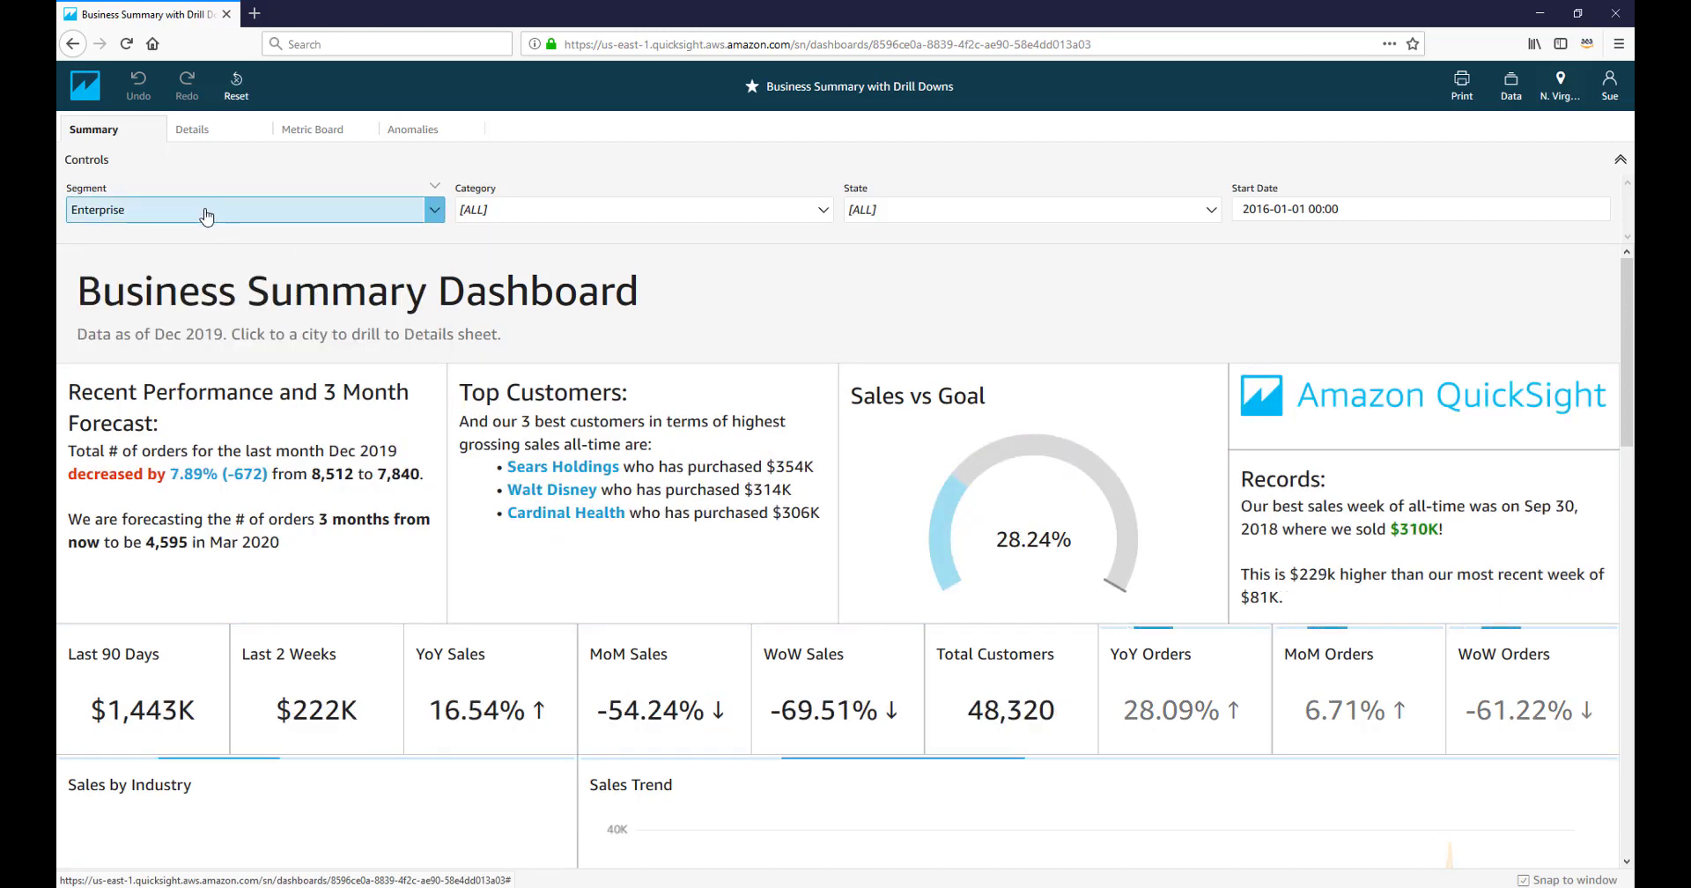
scroll(457, 355, down, 4)
scroll(457, 355, down, 3)
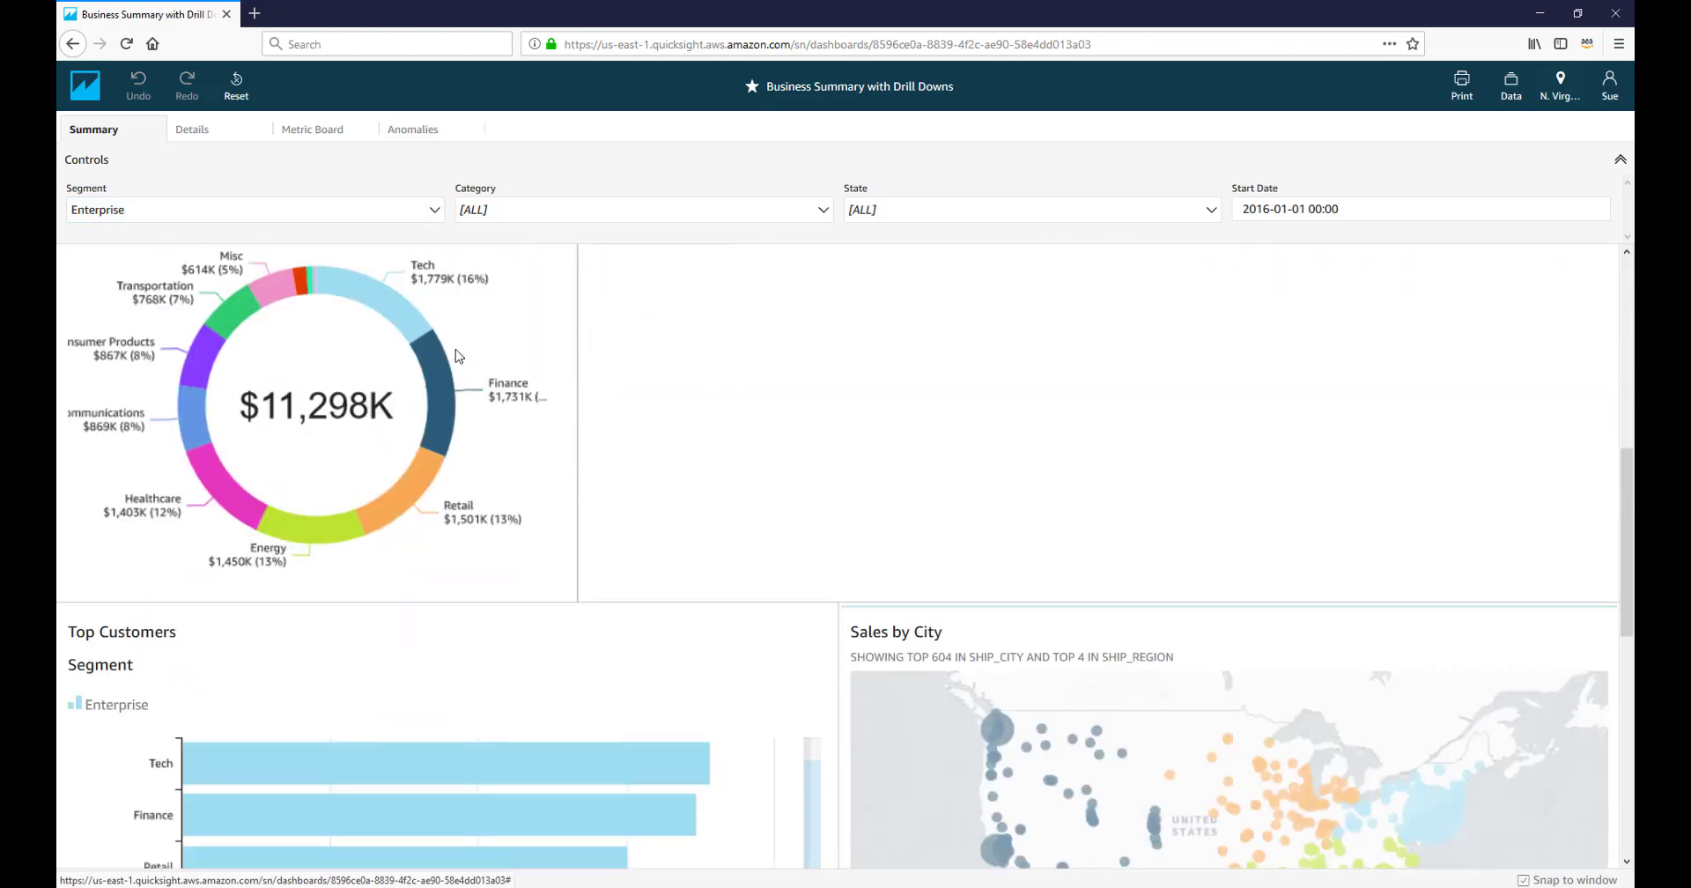
scroll(457, 355, down, 2)
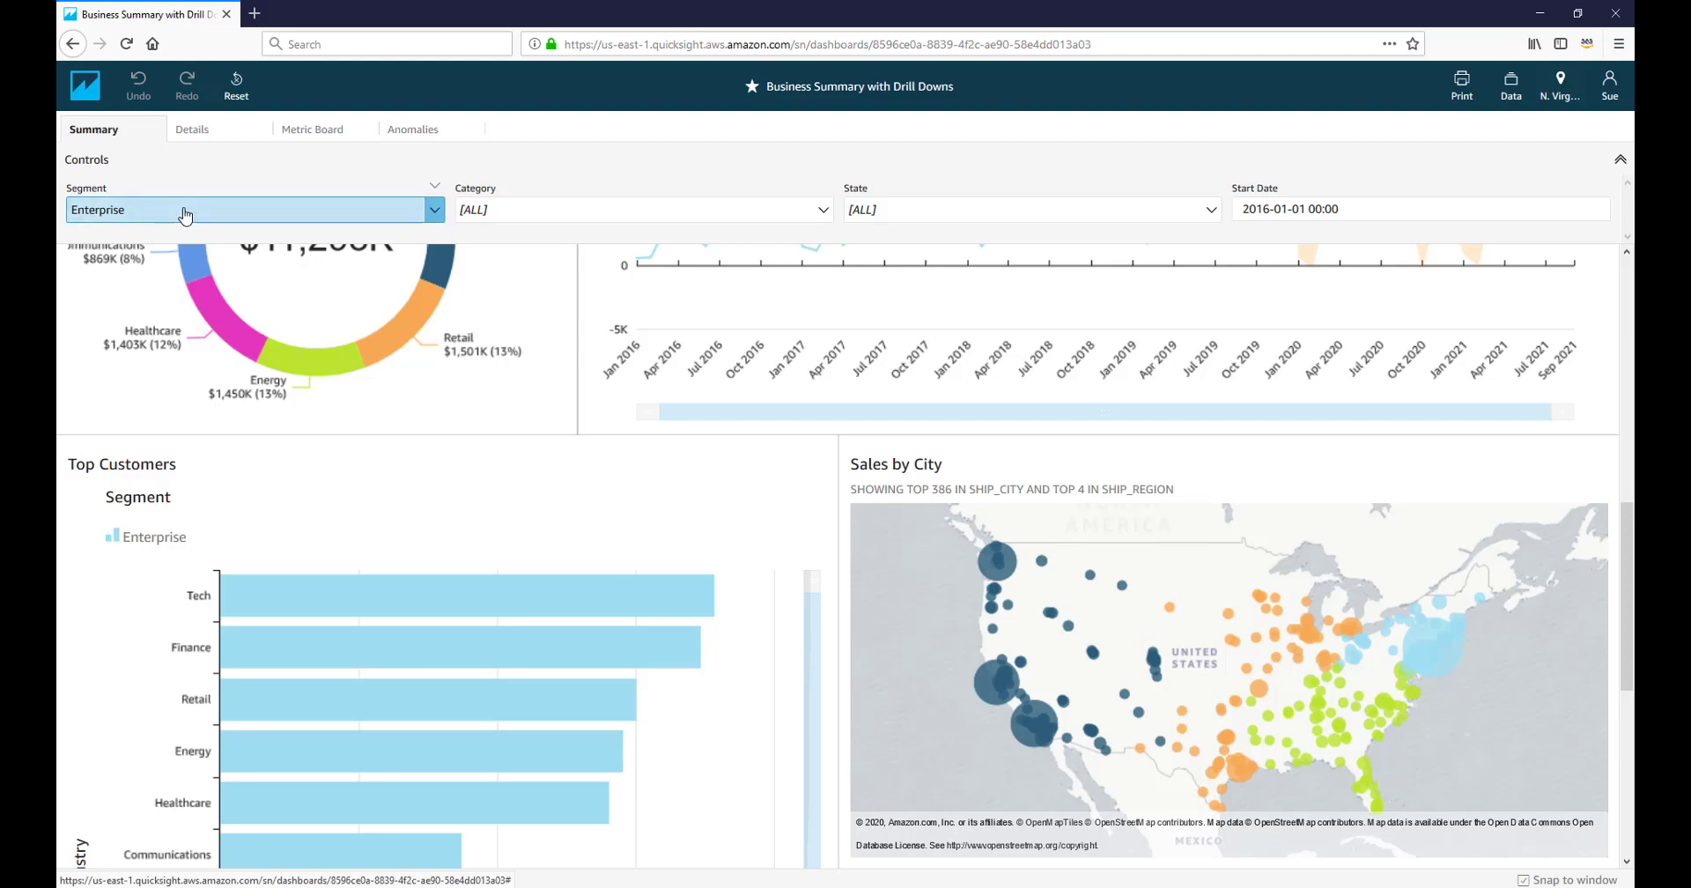
- Reset the Segment filter to [ALL] and set the Start Date to 2016-01-12
click(185, 215)
click(205, 284)
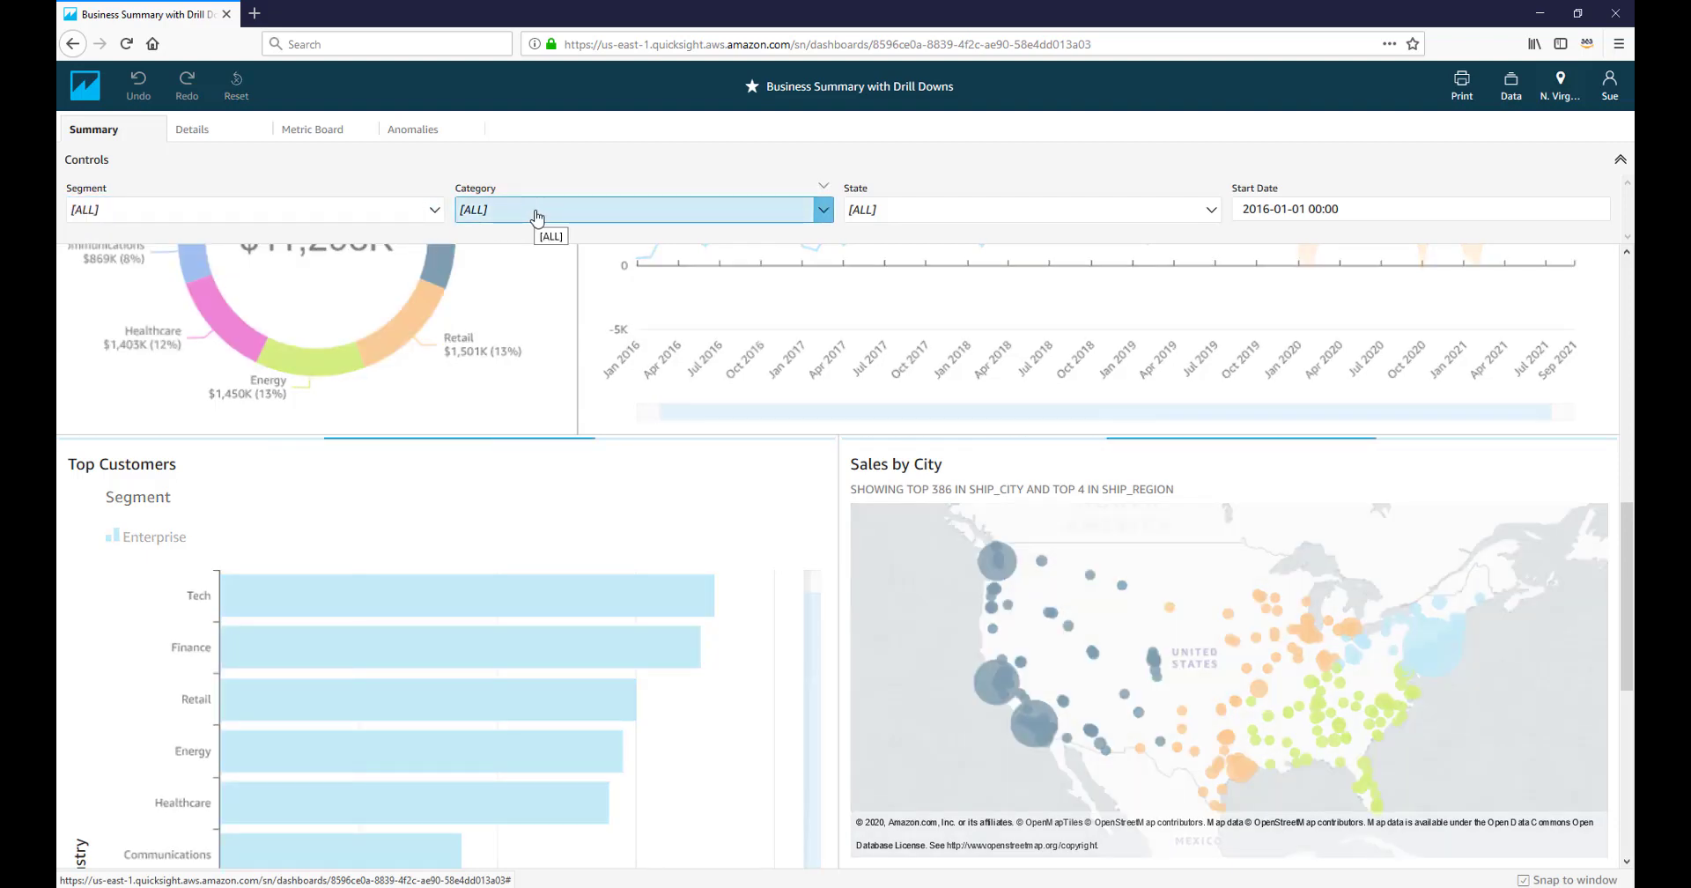
click(1323, 212)
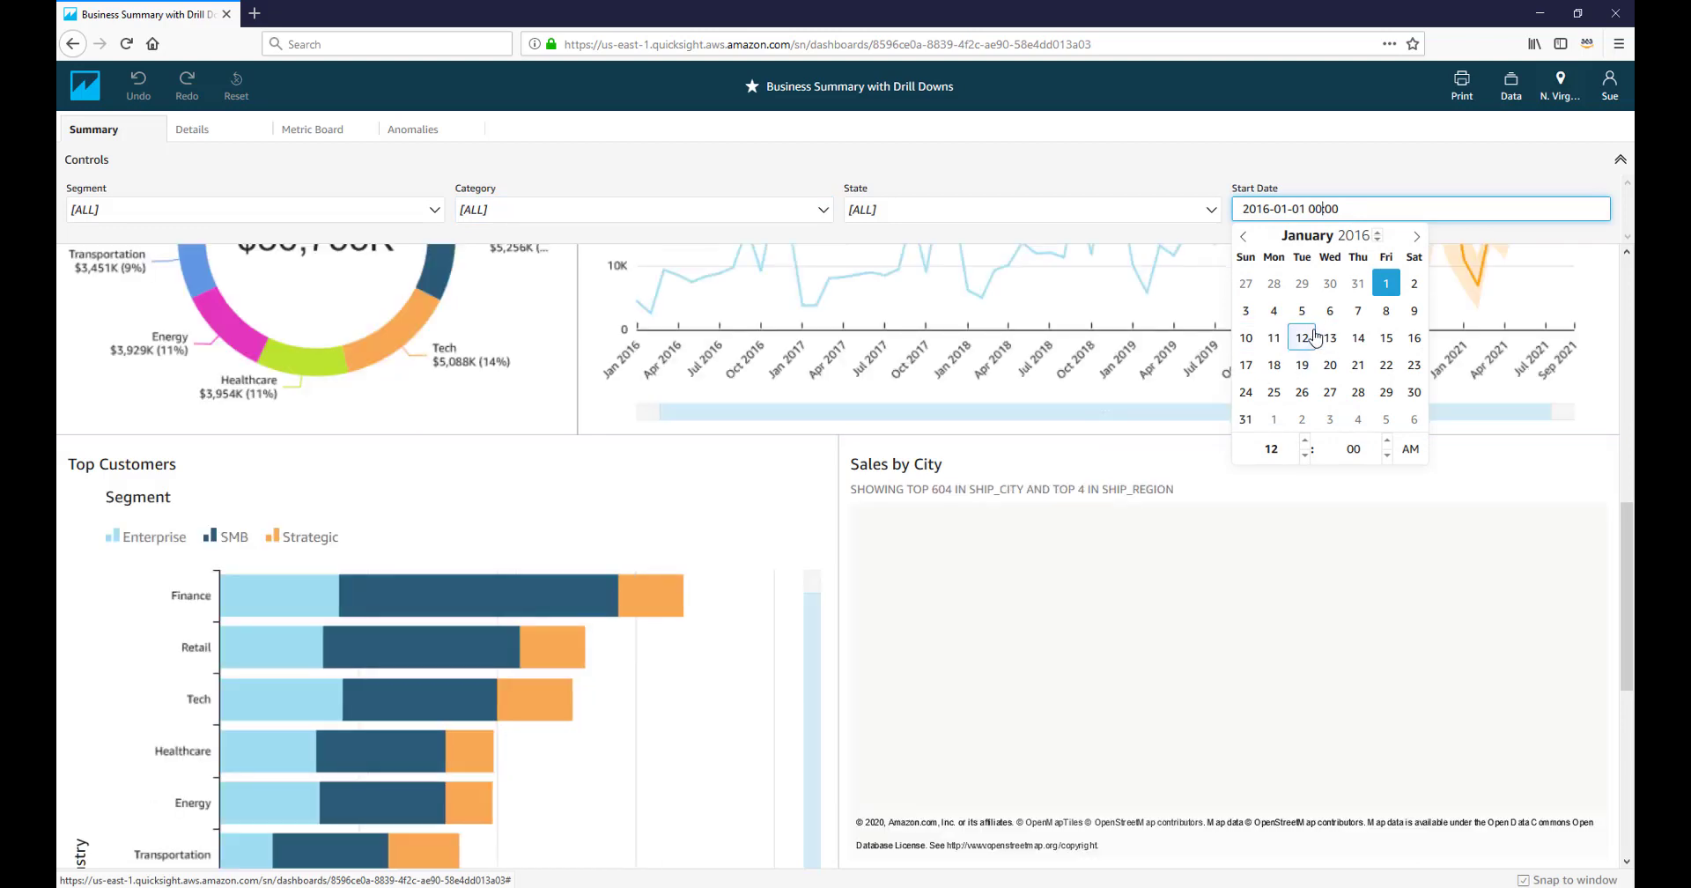
click(1312, 338)
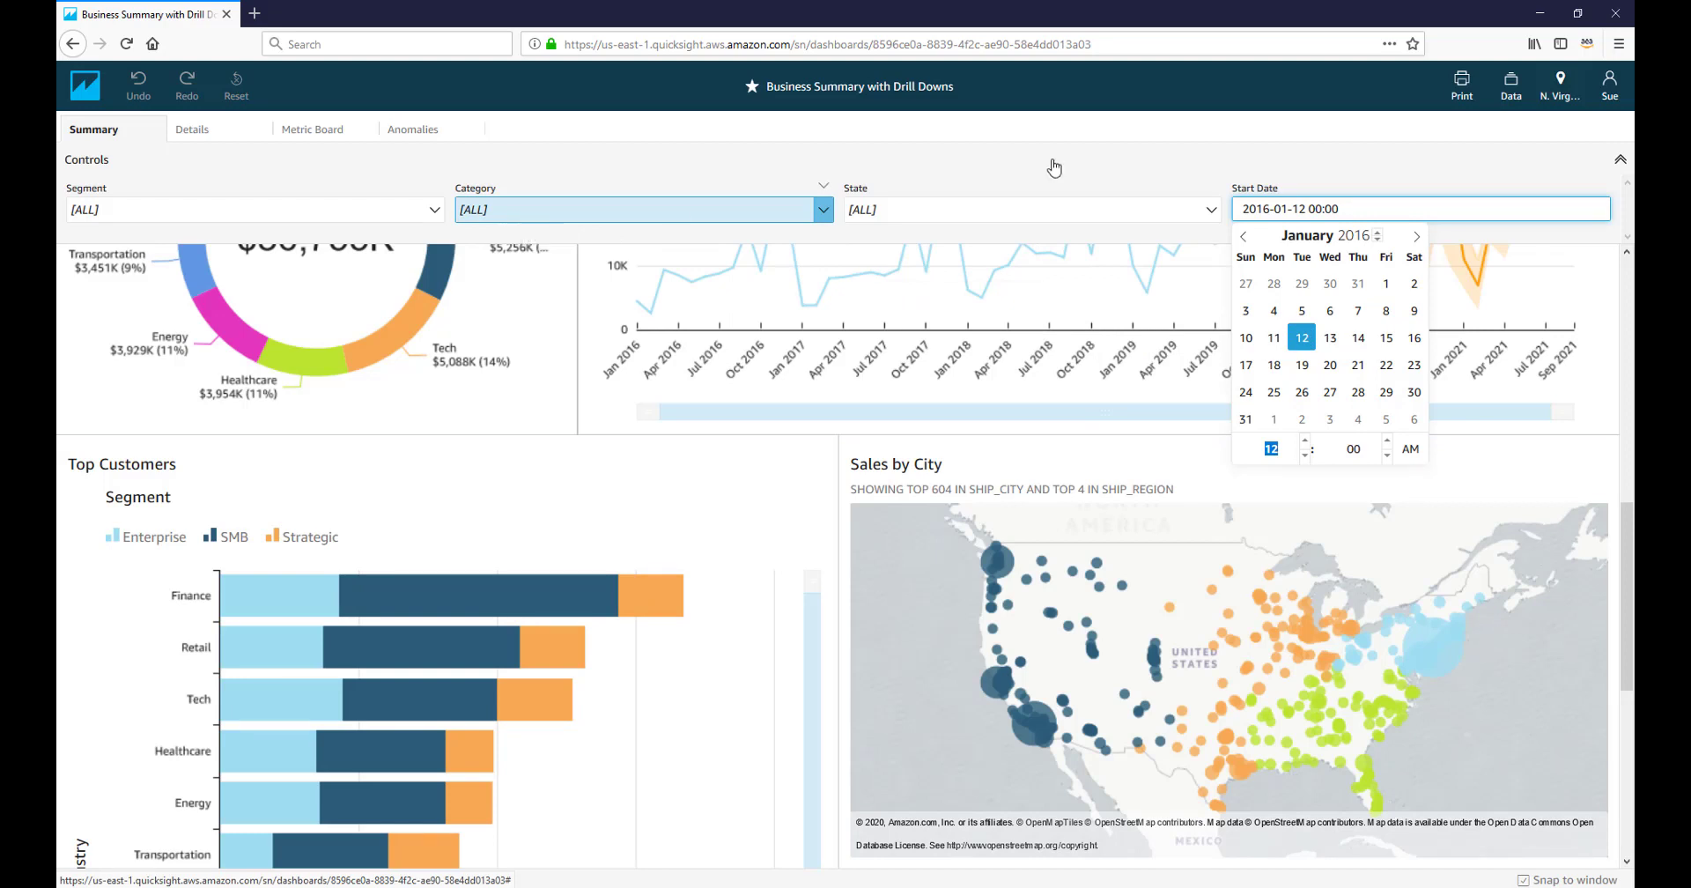
click(1139, 149)
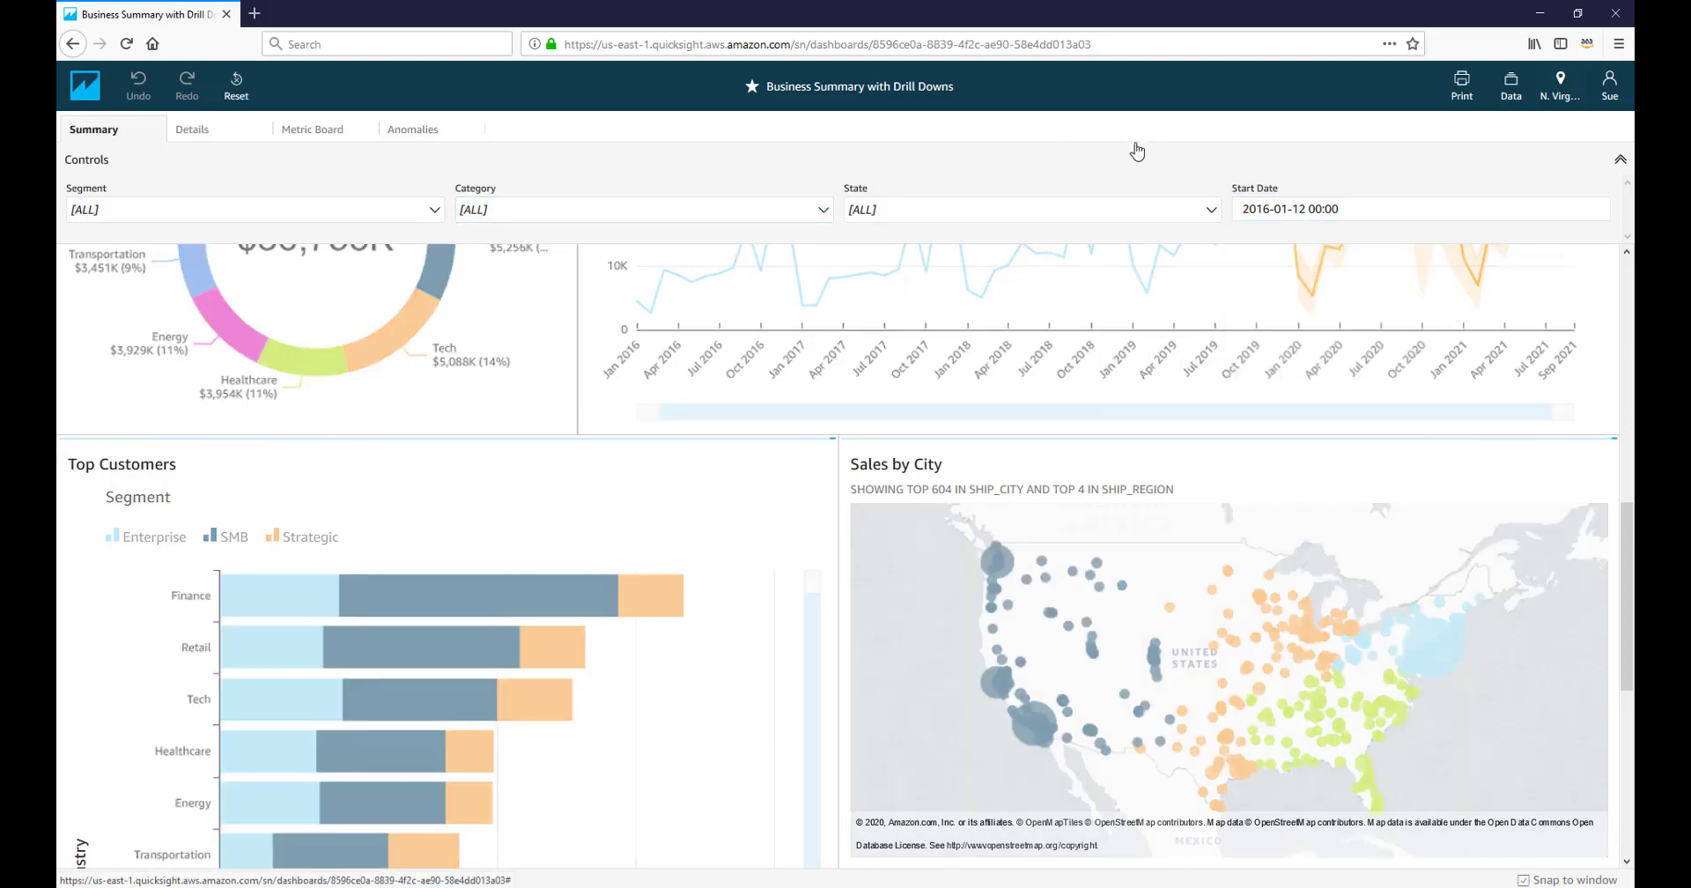
- Collapse the filter controls and filter the sheet to Retail from the Sales by Industry donut chart
click(347, 158)
scroll(643, 410, up, 6)
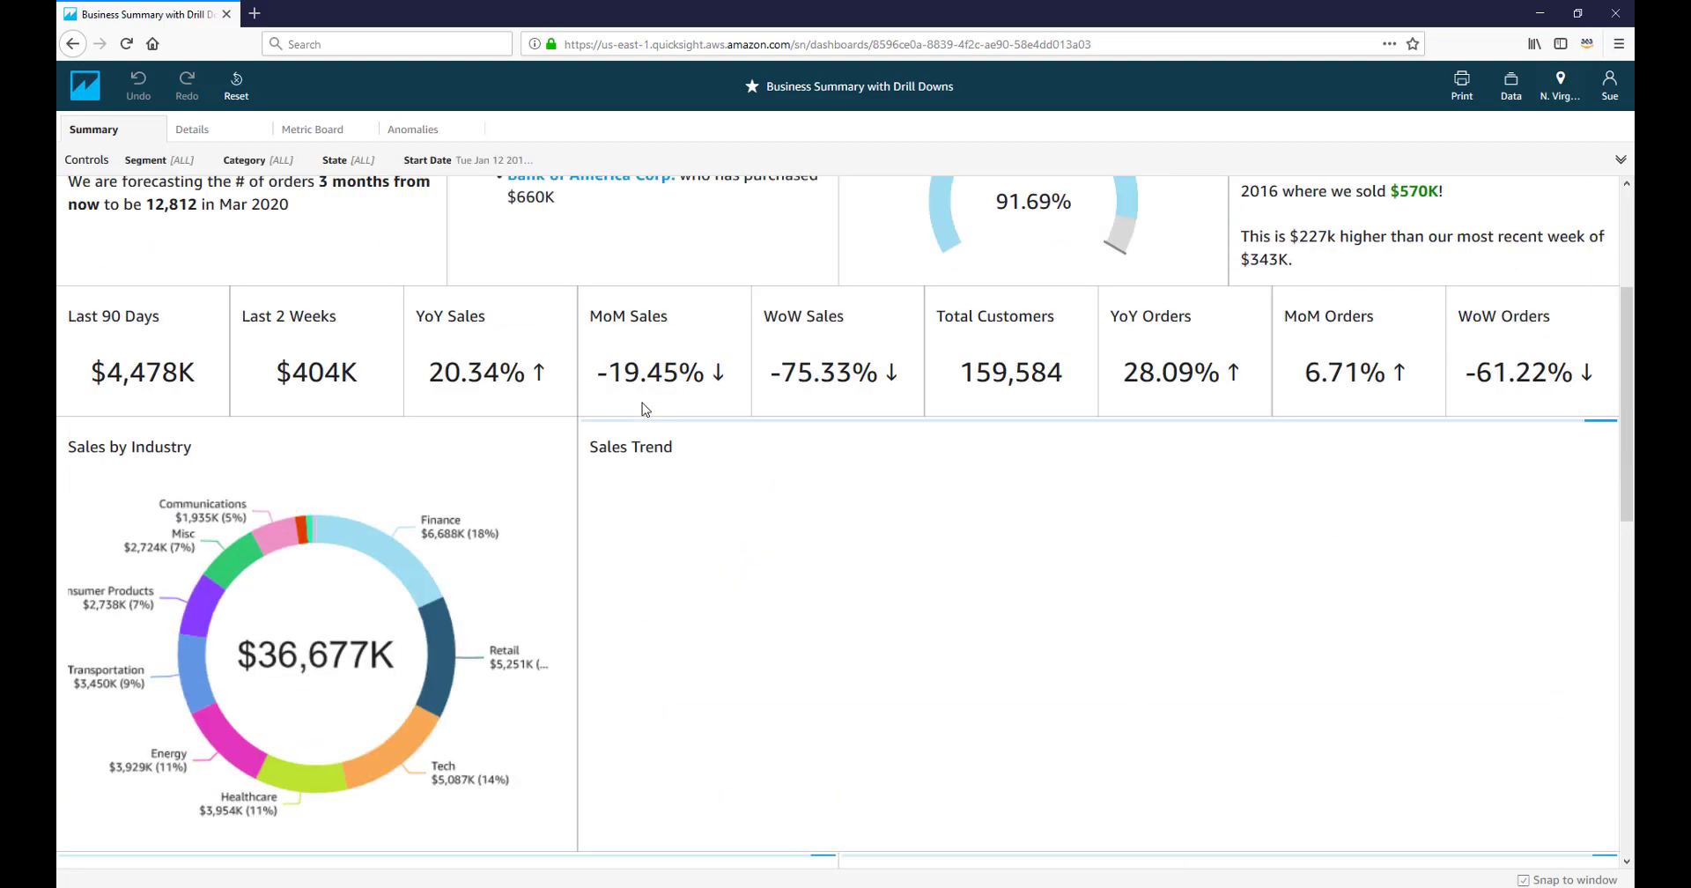
scroll(643, 403, up, 3)
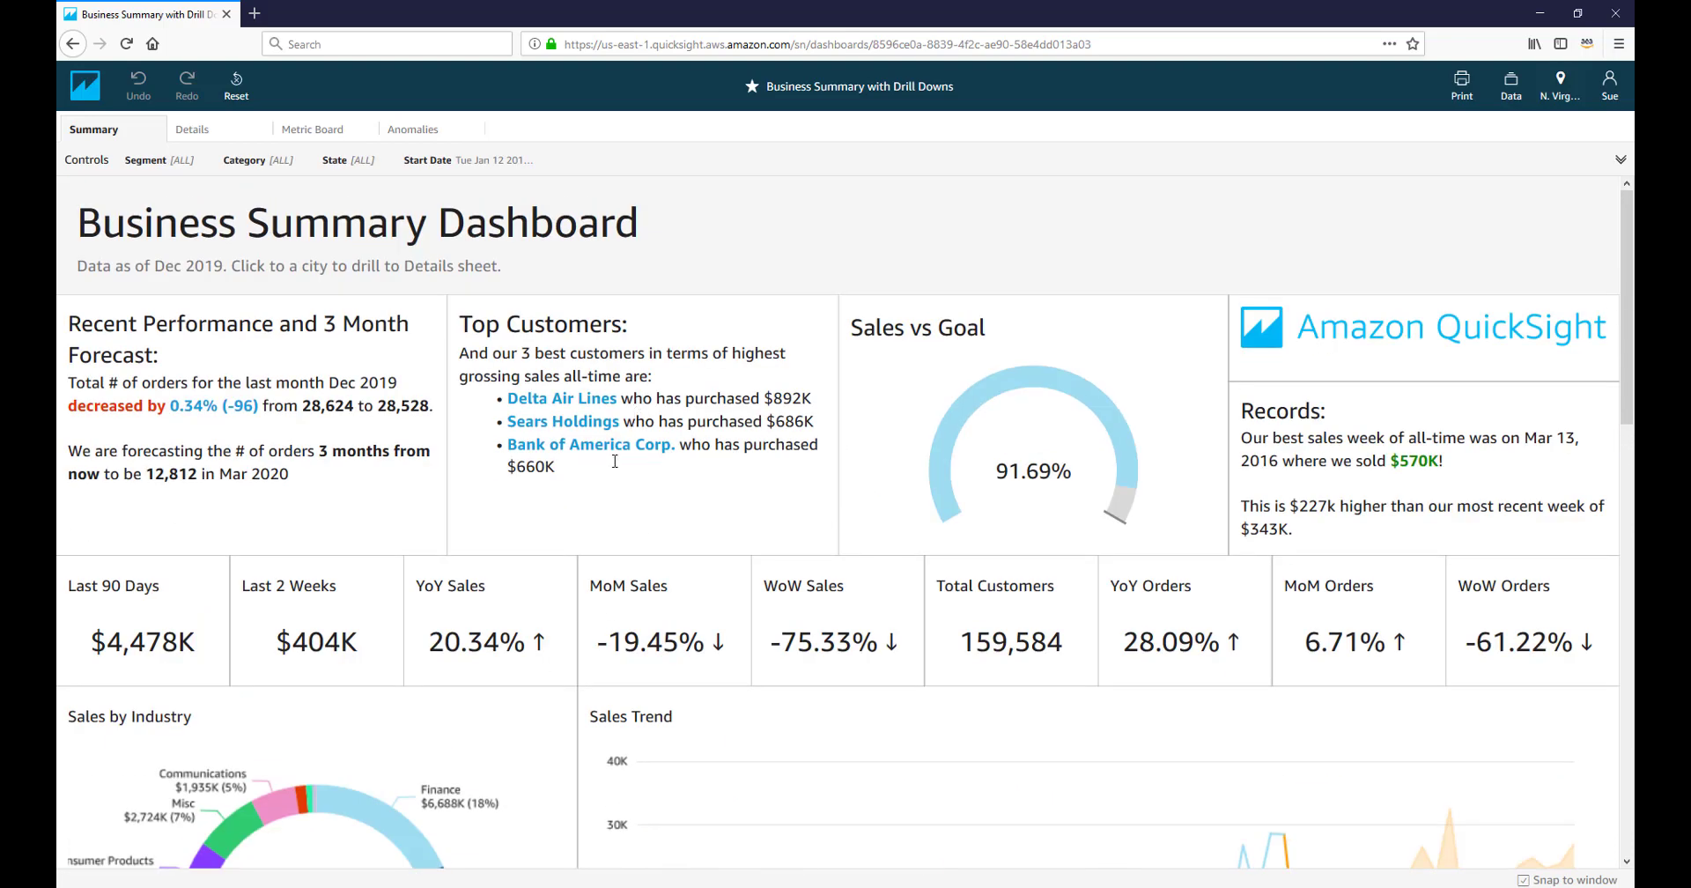
scroll(626, 458, down, 3)
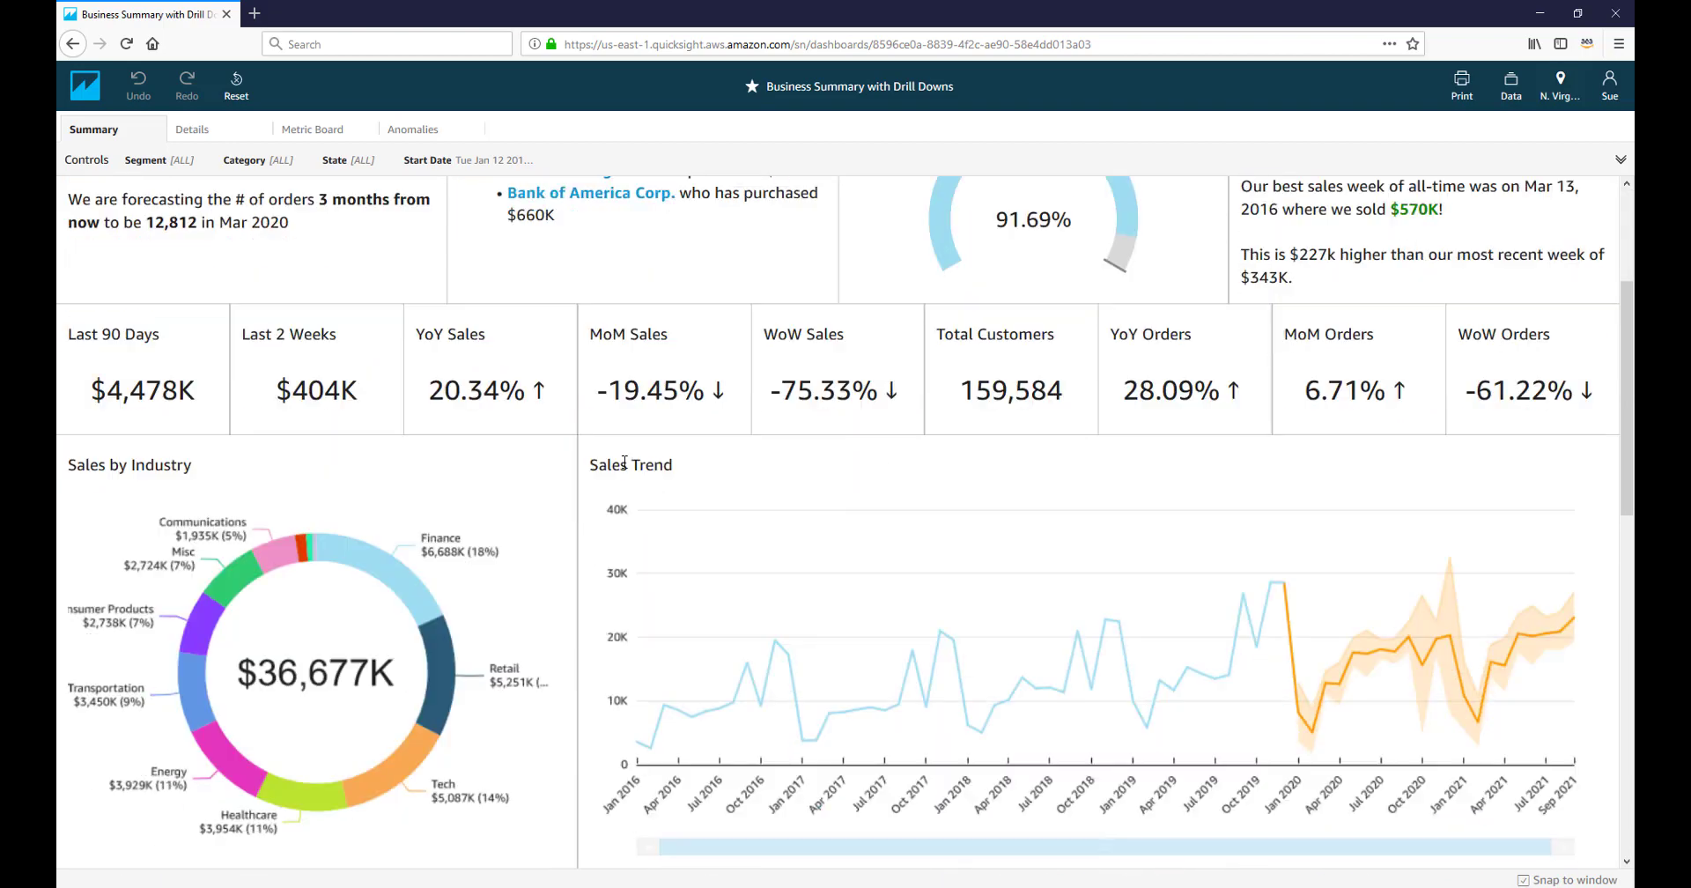
mouse_move(423, 604)
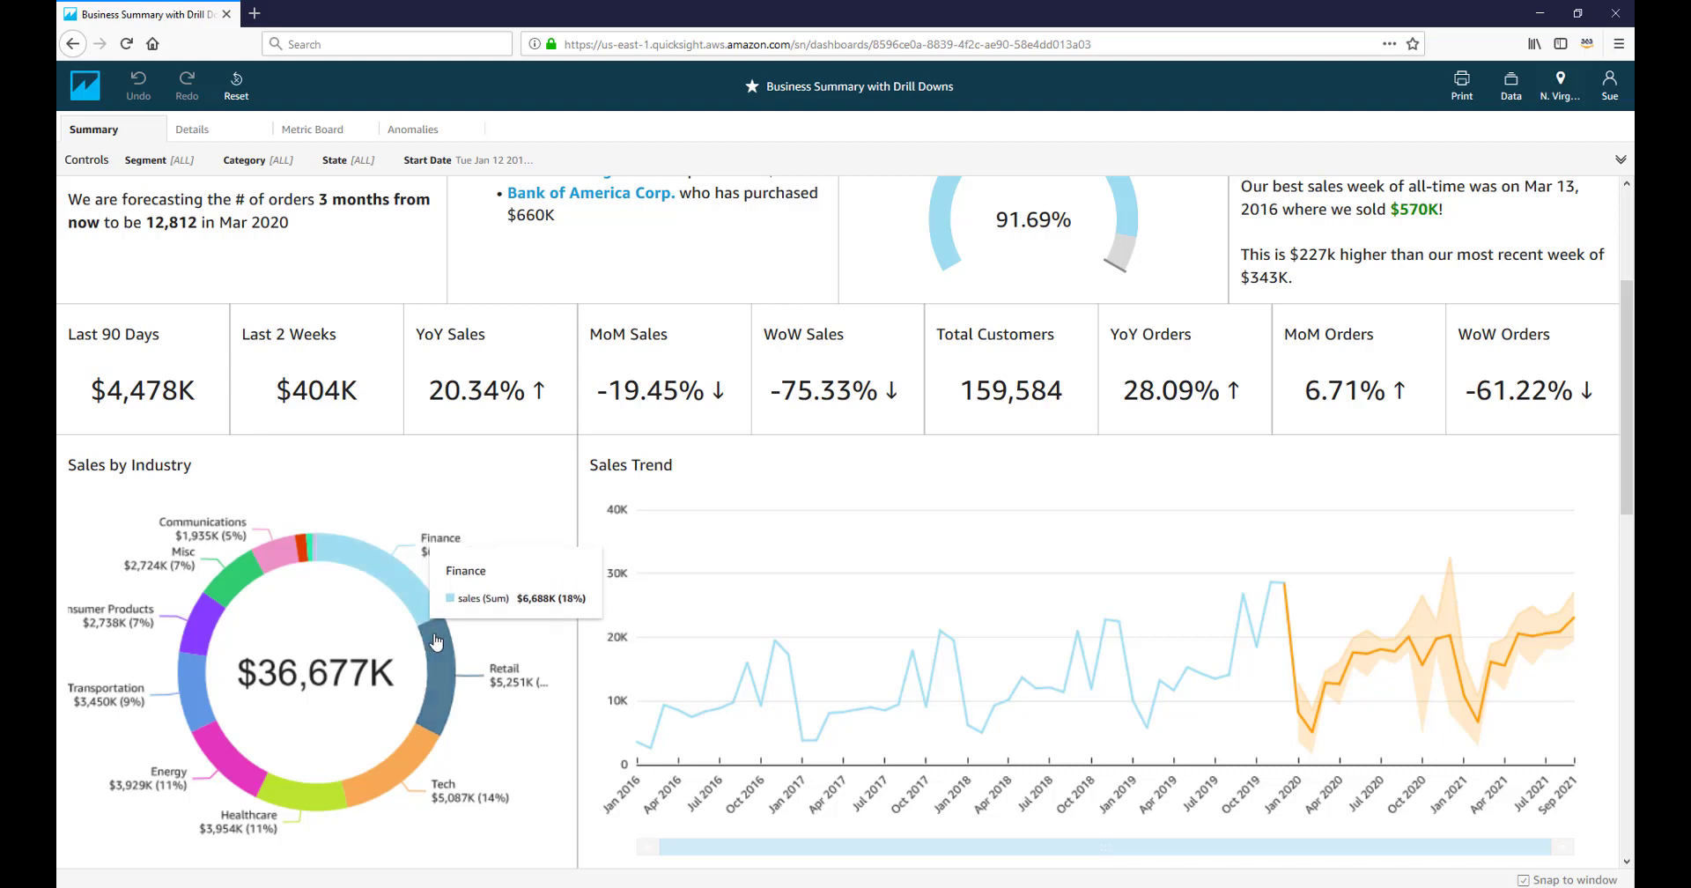
click(437, 632)
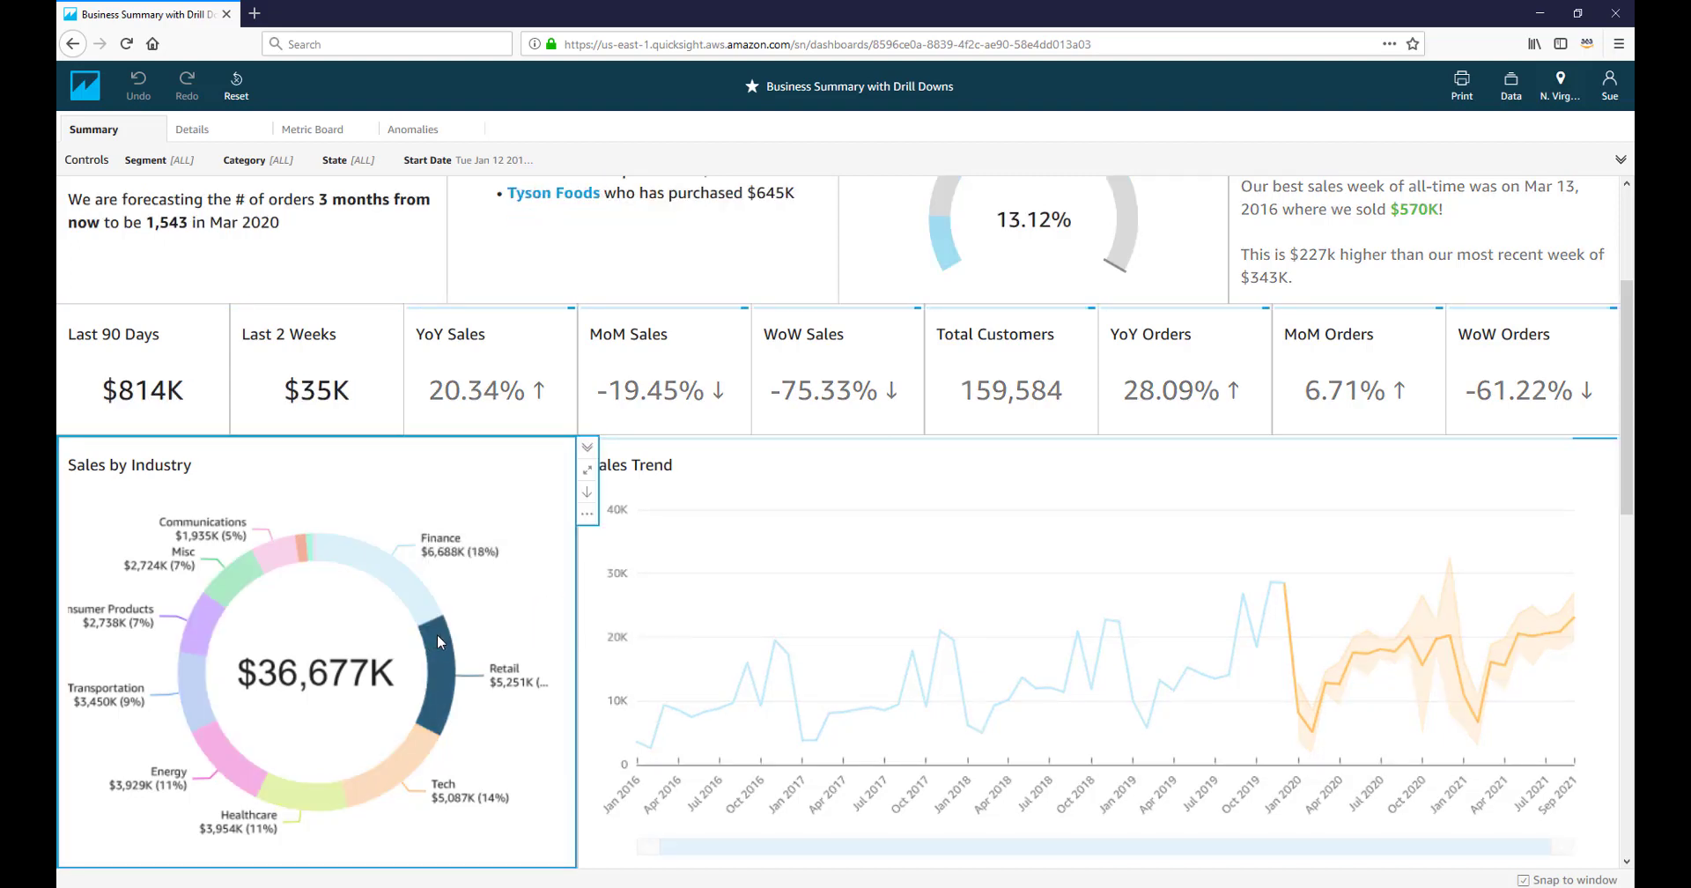
- Examine the Retail-filtered visuals across the Summary sheet, including Sales vs Goal, Sales Trend, Top Customers, Sales by City and Profitability by Industry
mouse_move(459, 690)
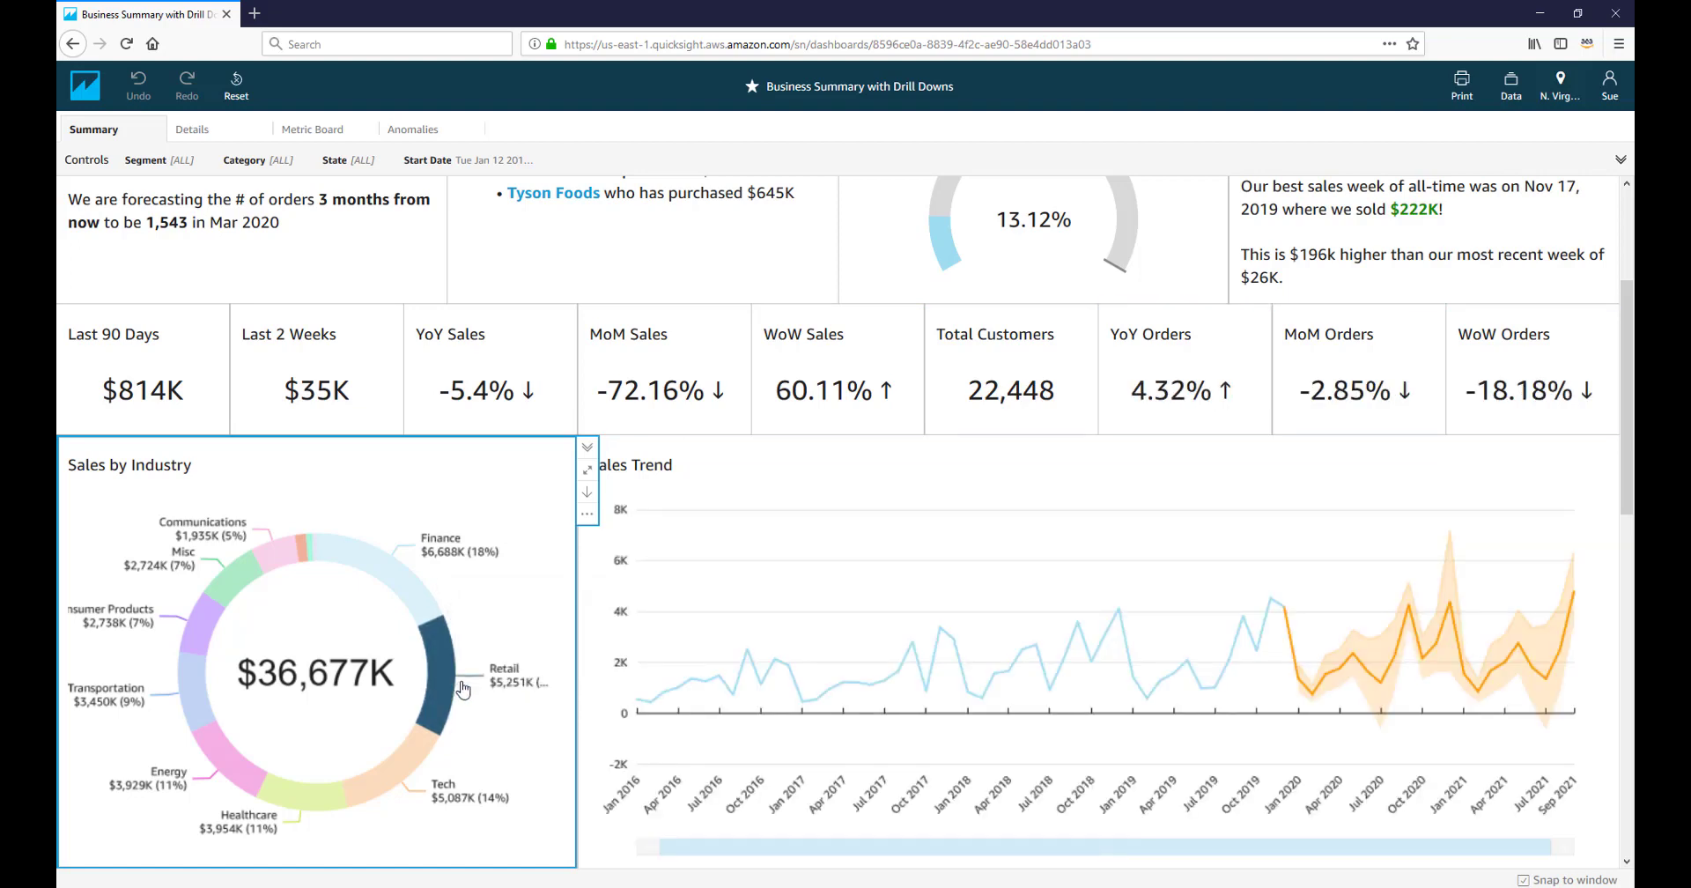
scroll(464, 678, up, 2)
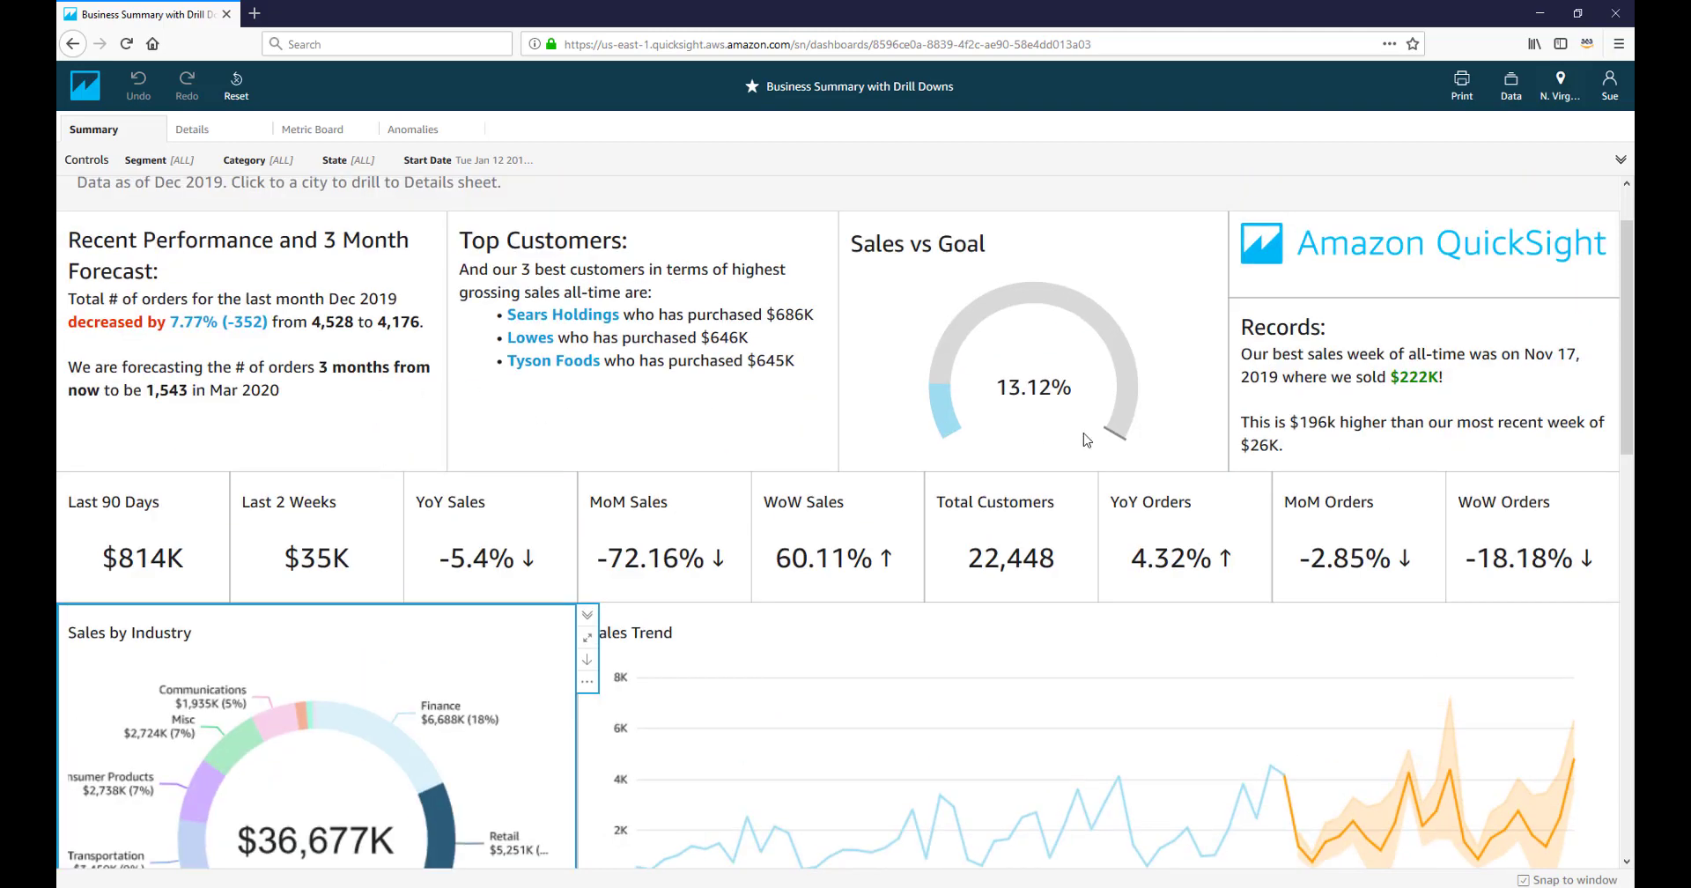
scroll(766, 705, down, 3)
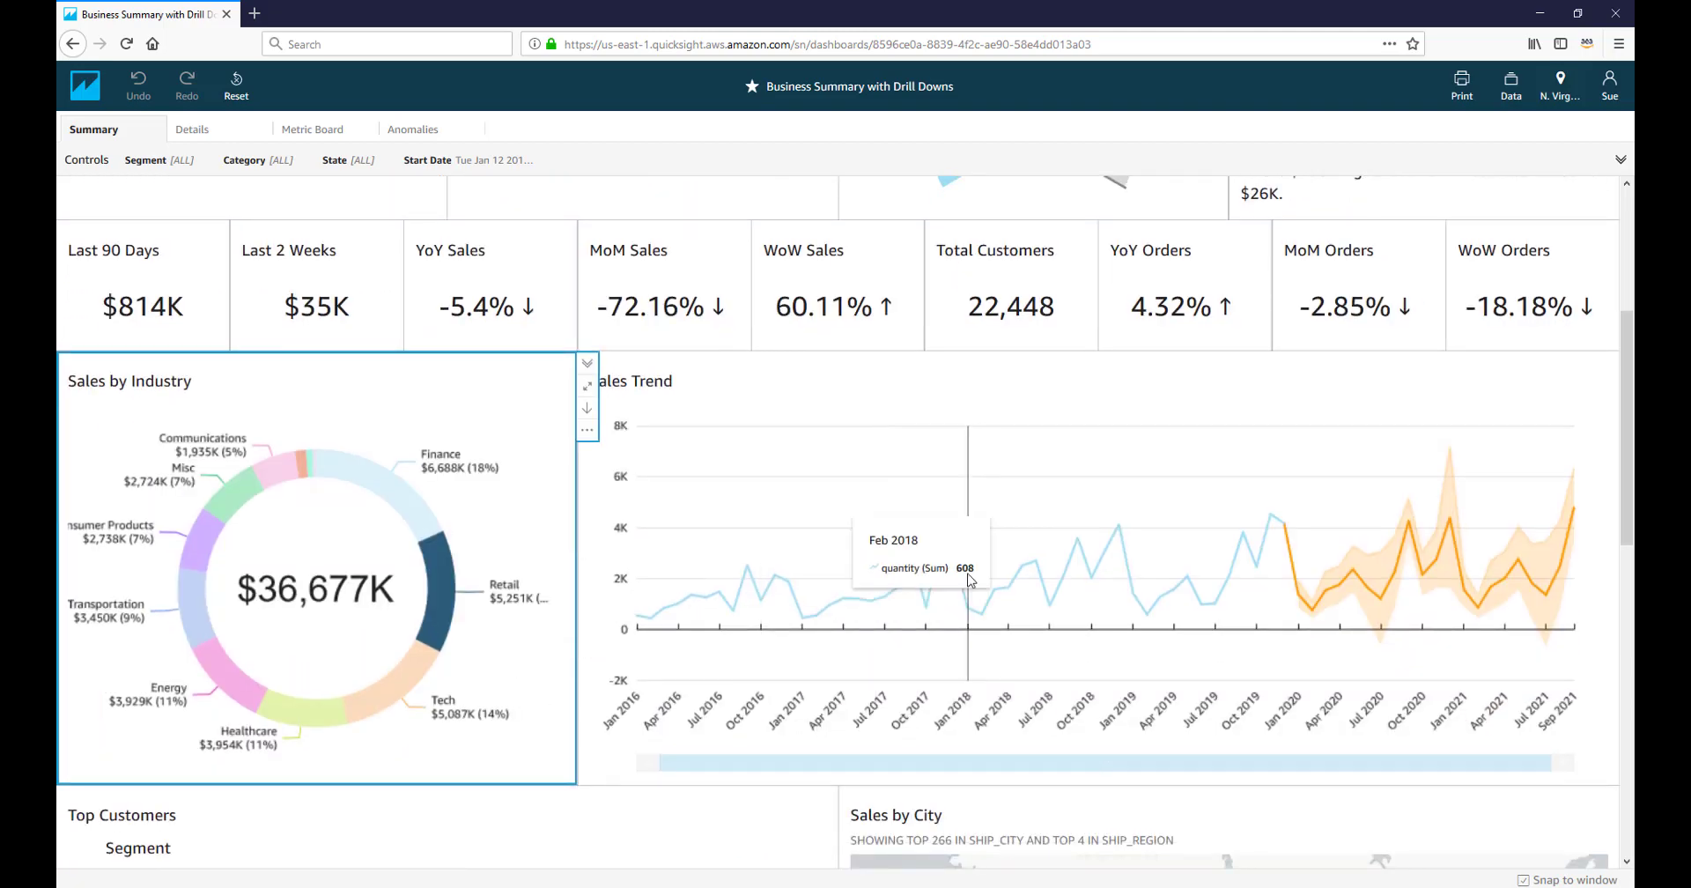
scroll(933, 405, down, 4)
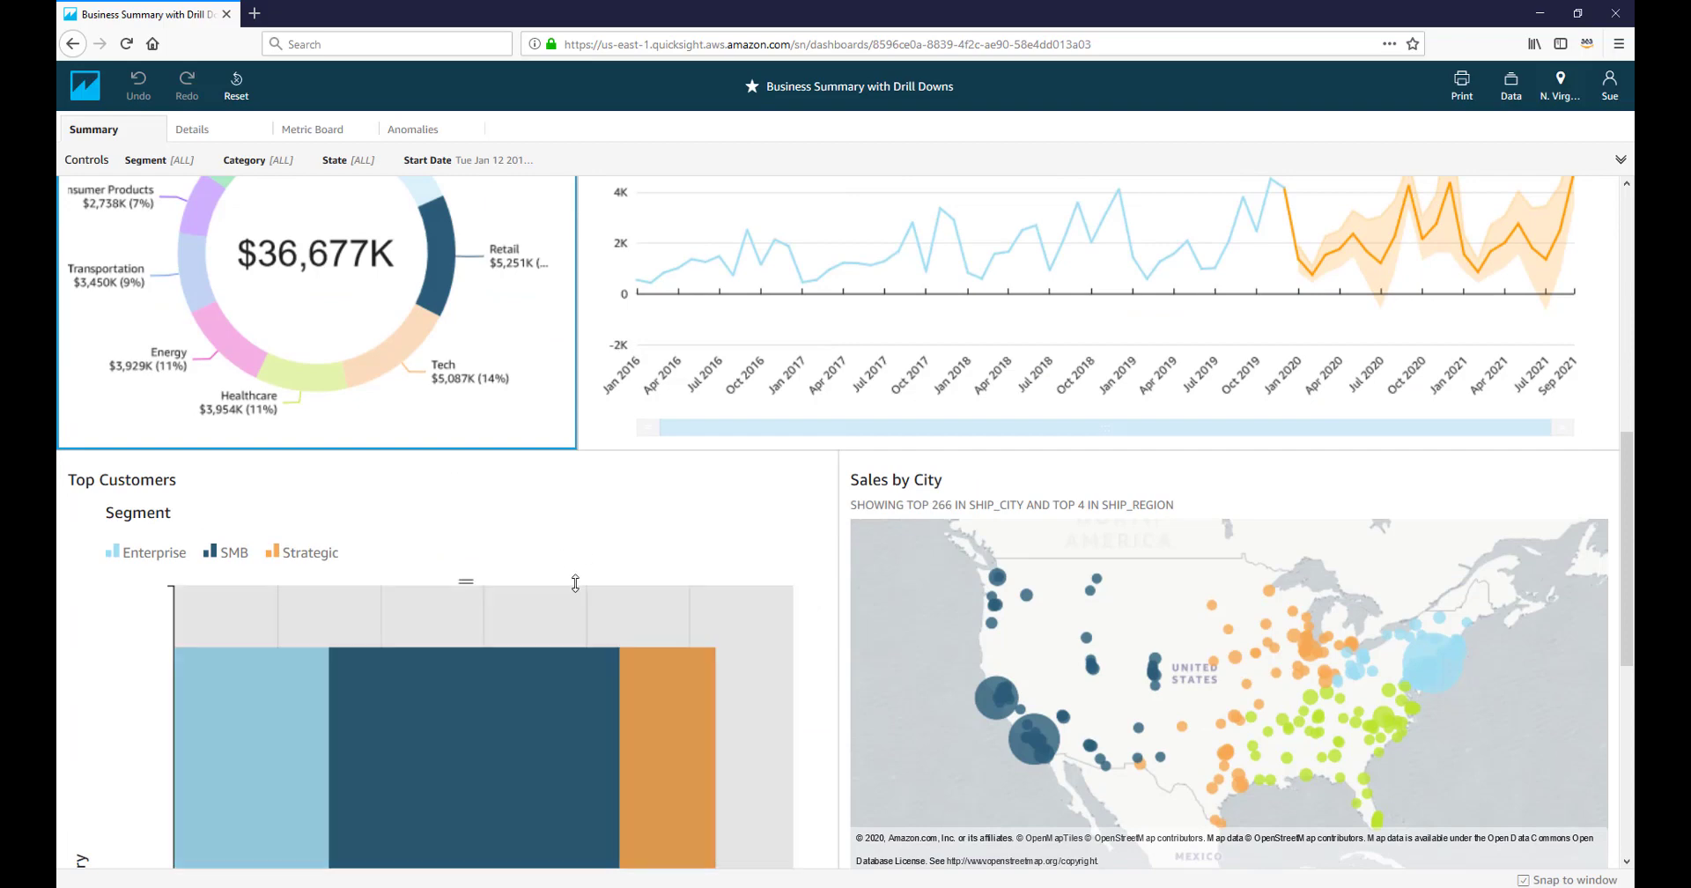
scroll(574, 598, down, 4)
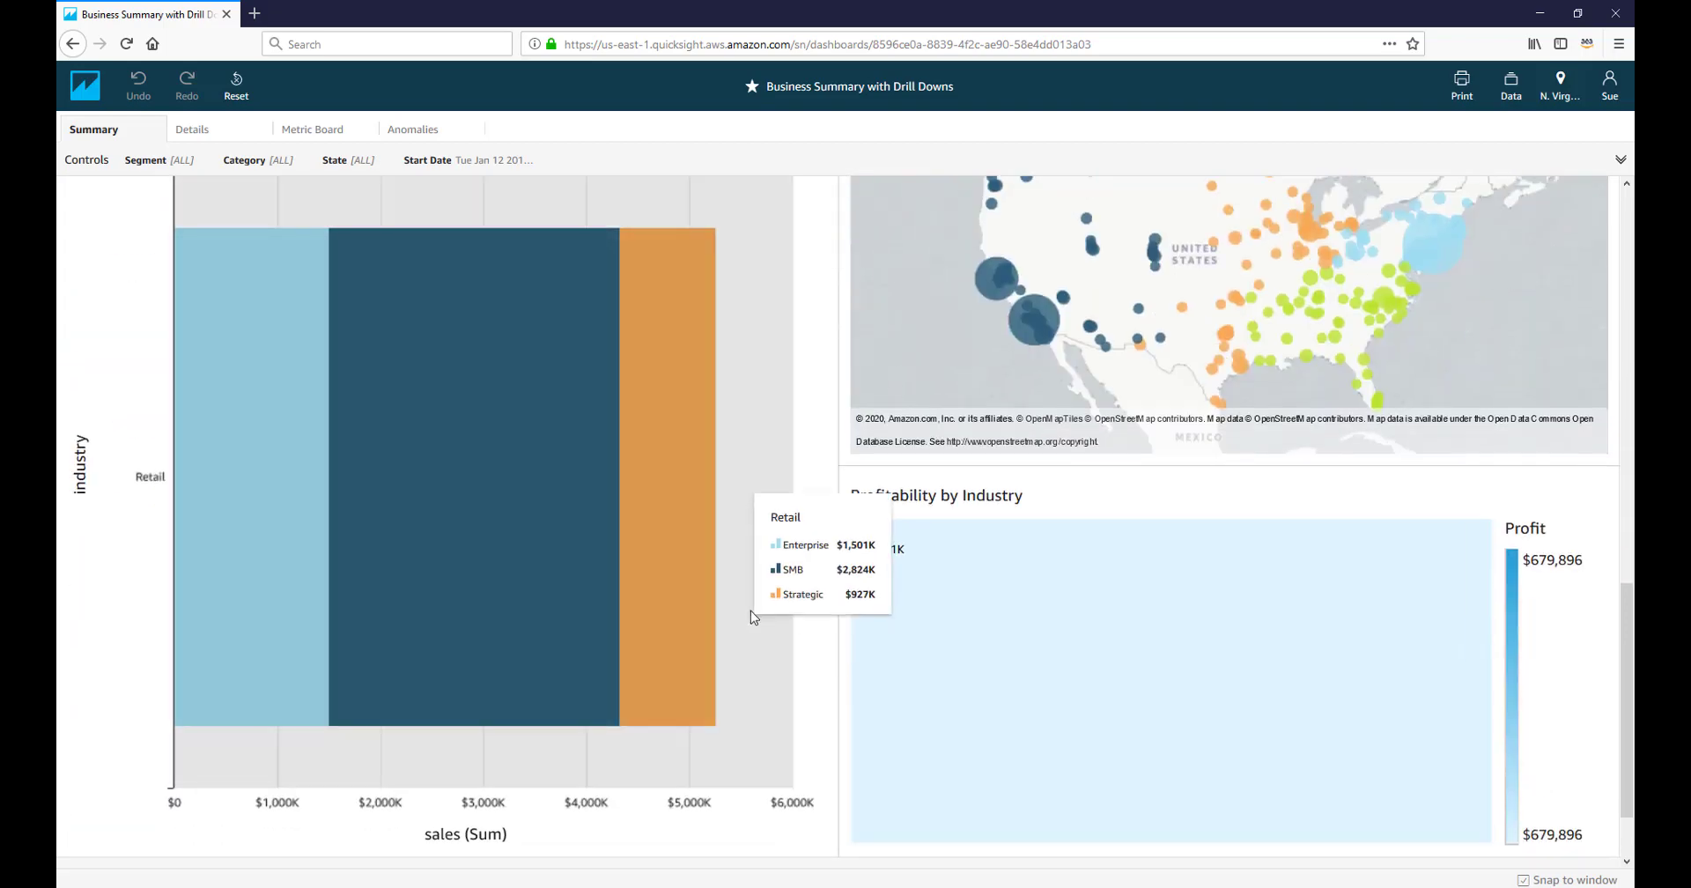
scroll(750, 610, up, 3)
scroll(750, 611, up, 2)
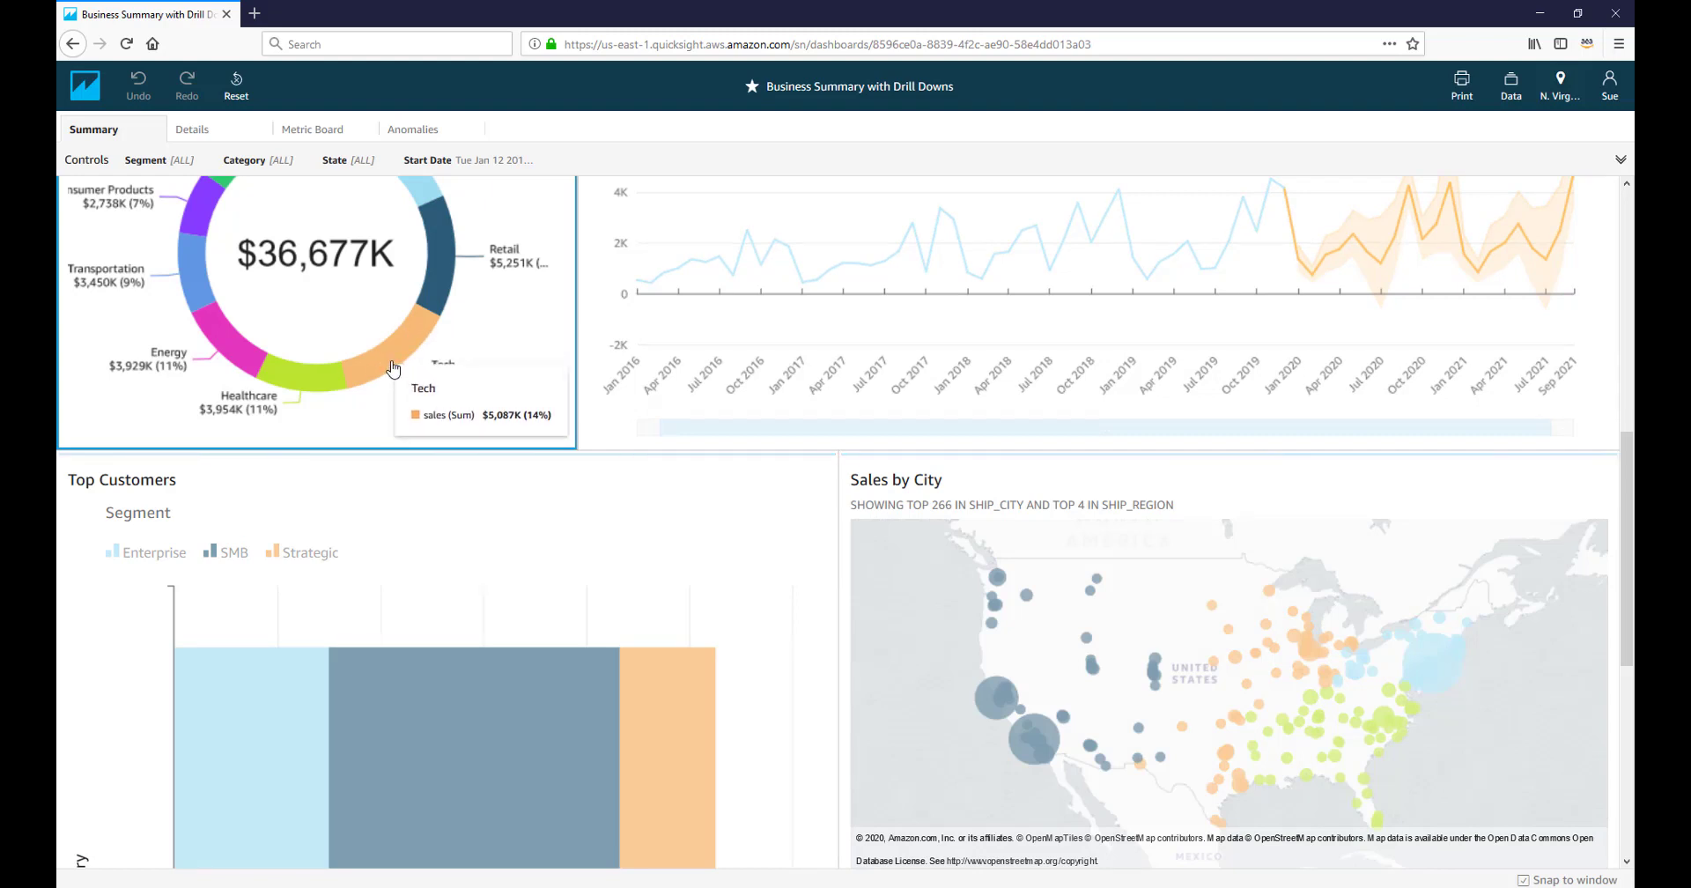
- Cross-filter the sheet by the Tech slice and by the Dec 2016 point in Sales Trend, finishing with the selection cleared
click(393, 368)
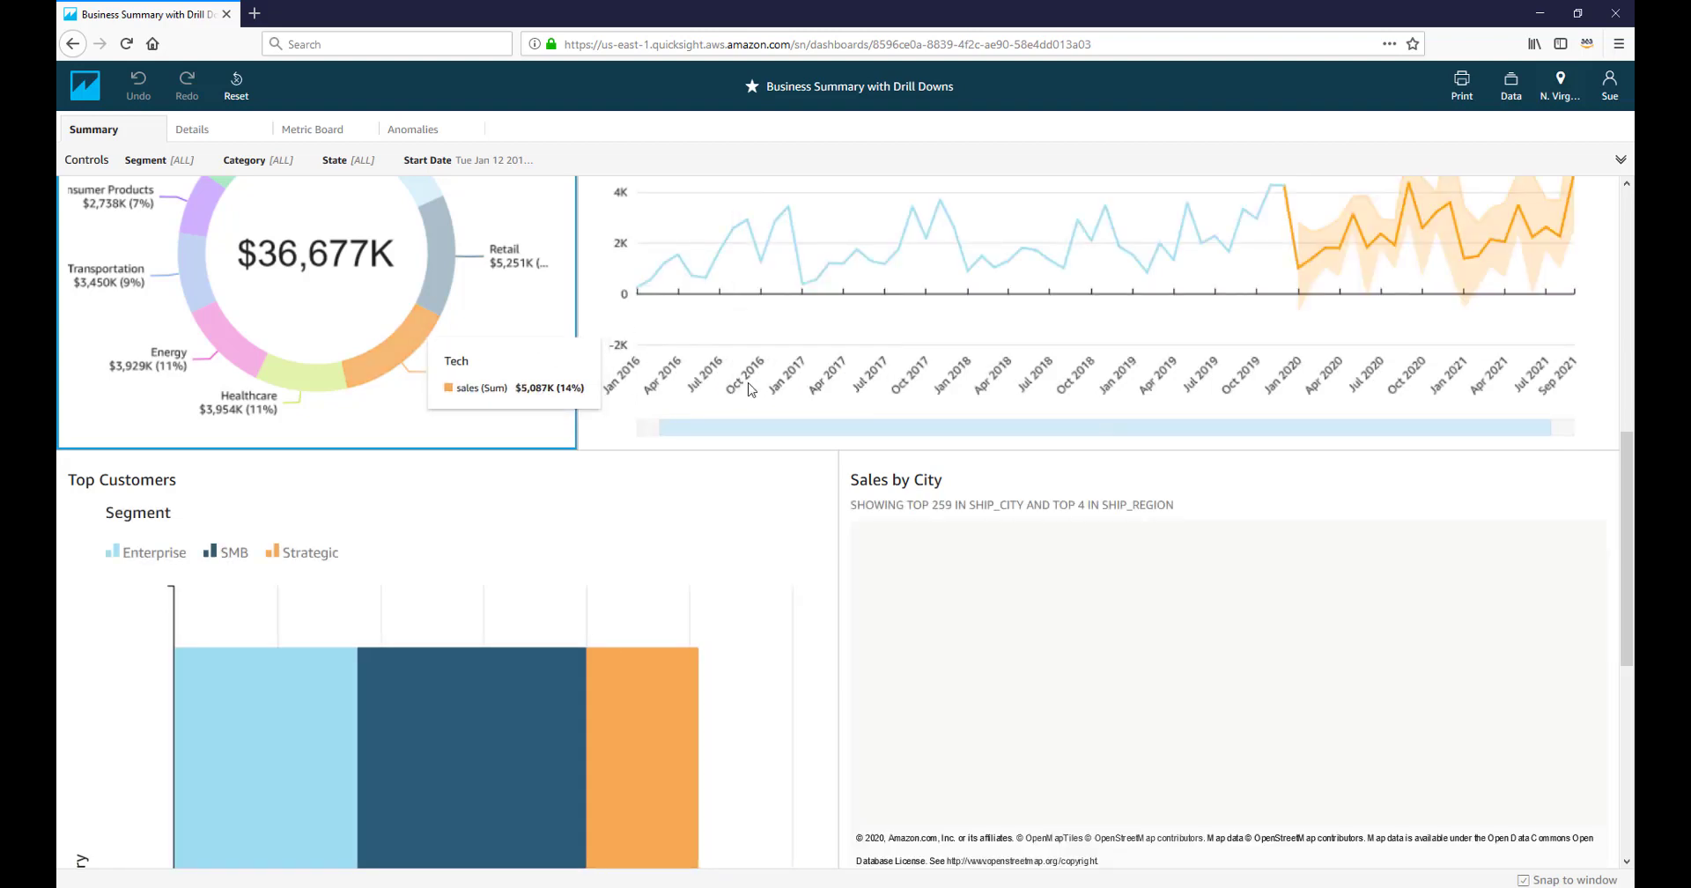
scroll(907, 344, up, 2)
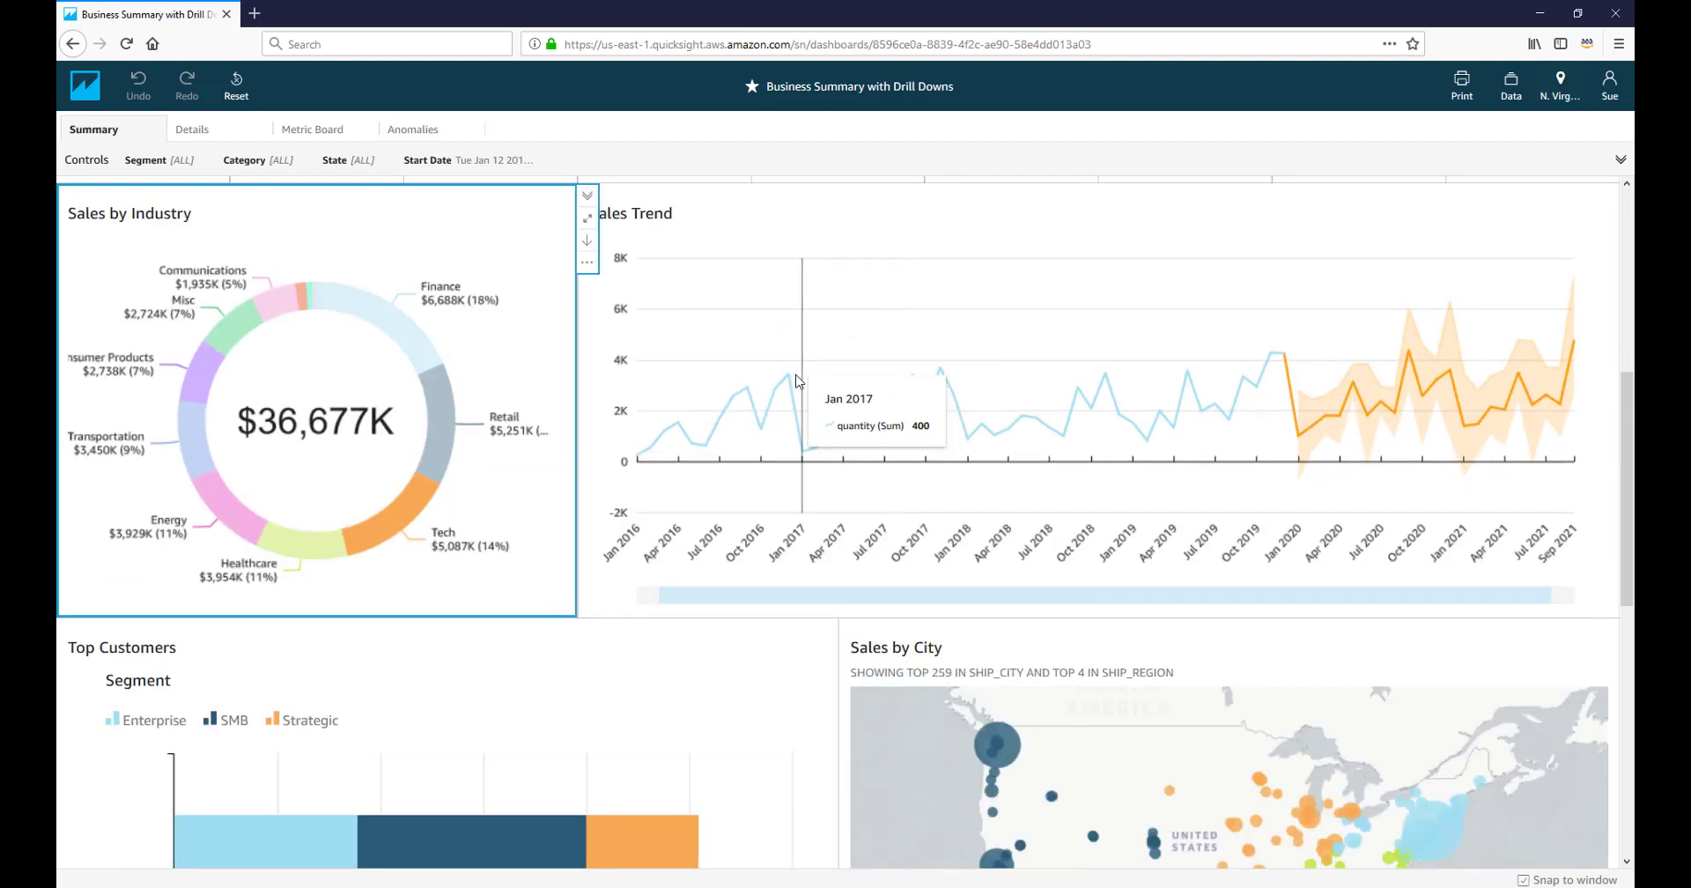
click(789, 376)
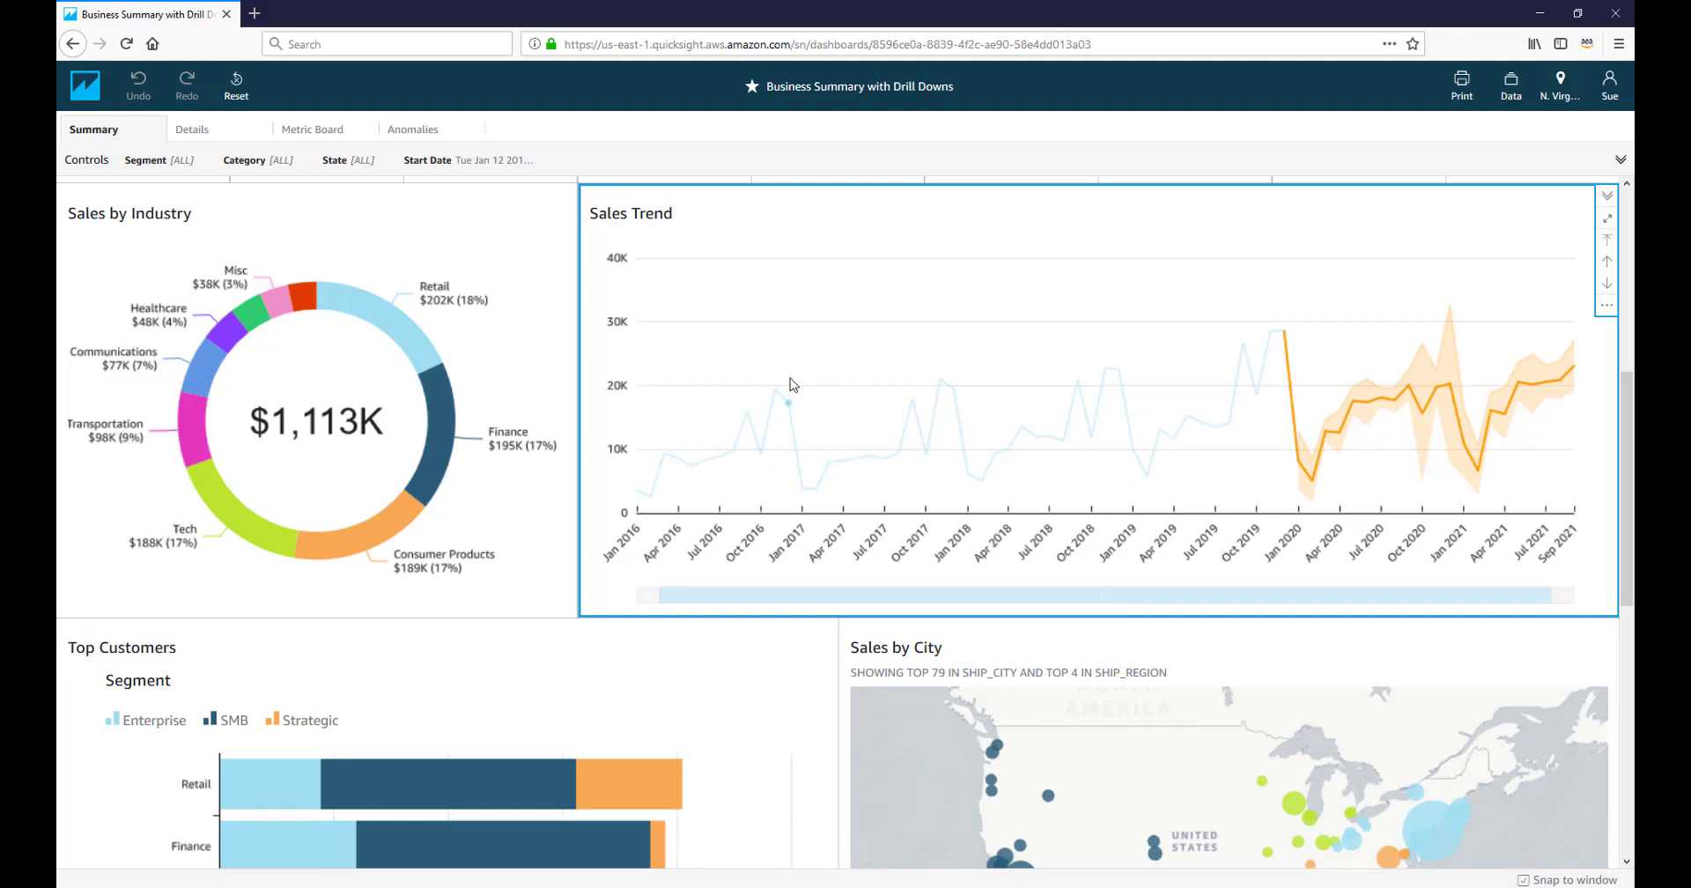
click(789, 388)
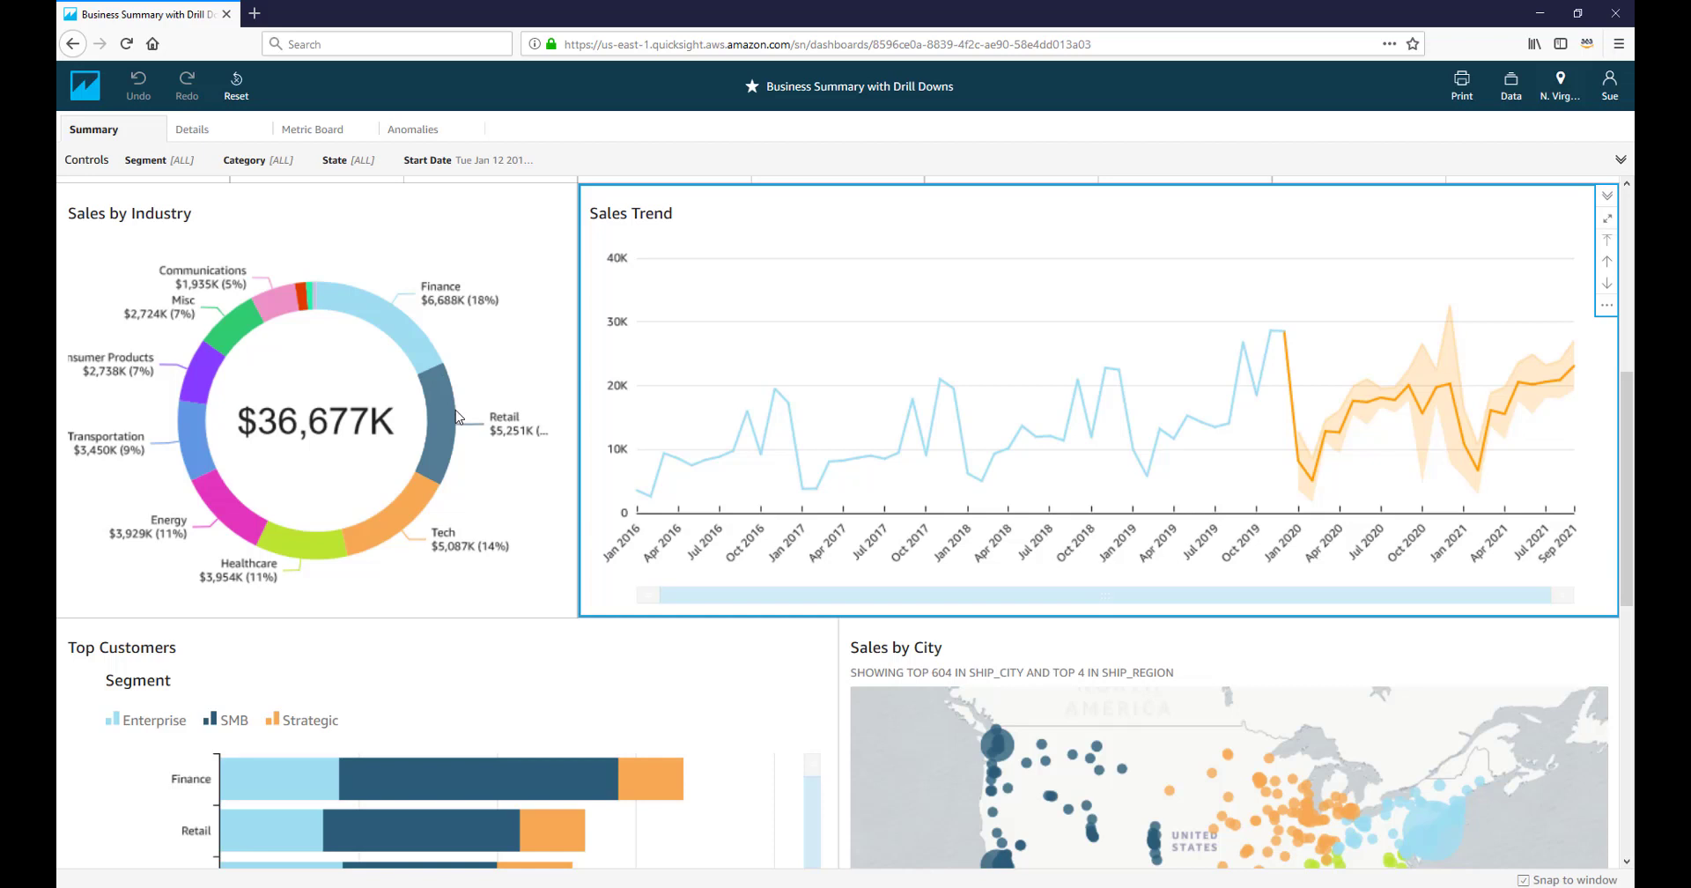
- Drill down the Retail slice of the Sales by Industry donut to sub_category and drill back up to industry
scroll(867, 462, down, 3)
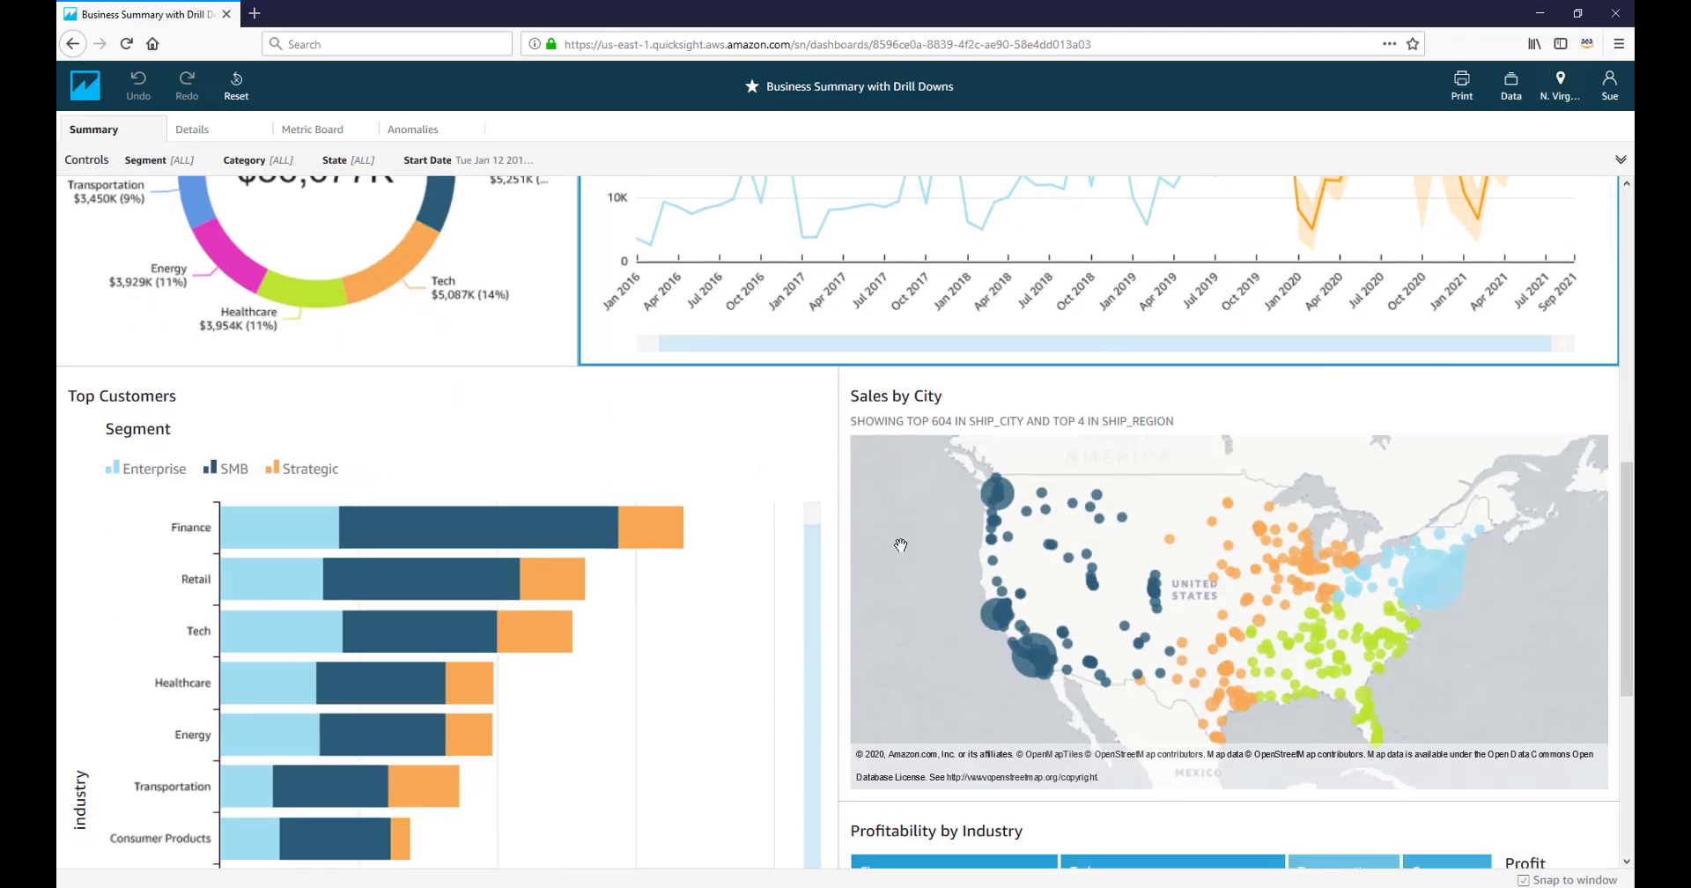
scroll(524, 432, up, 2)
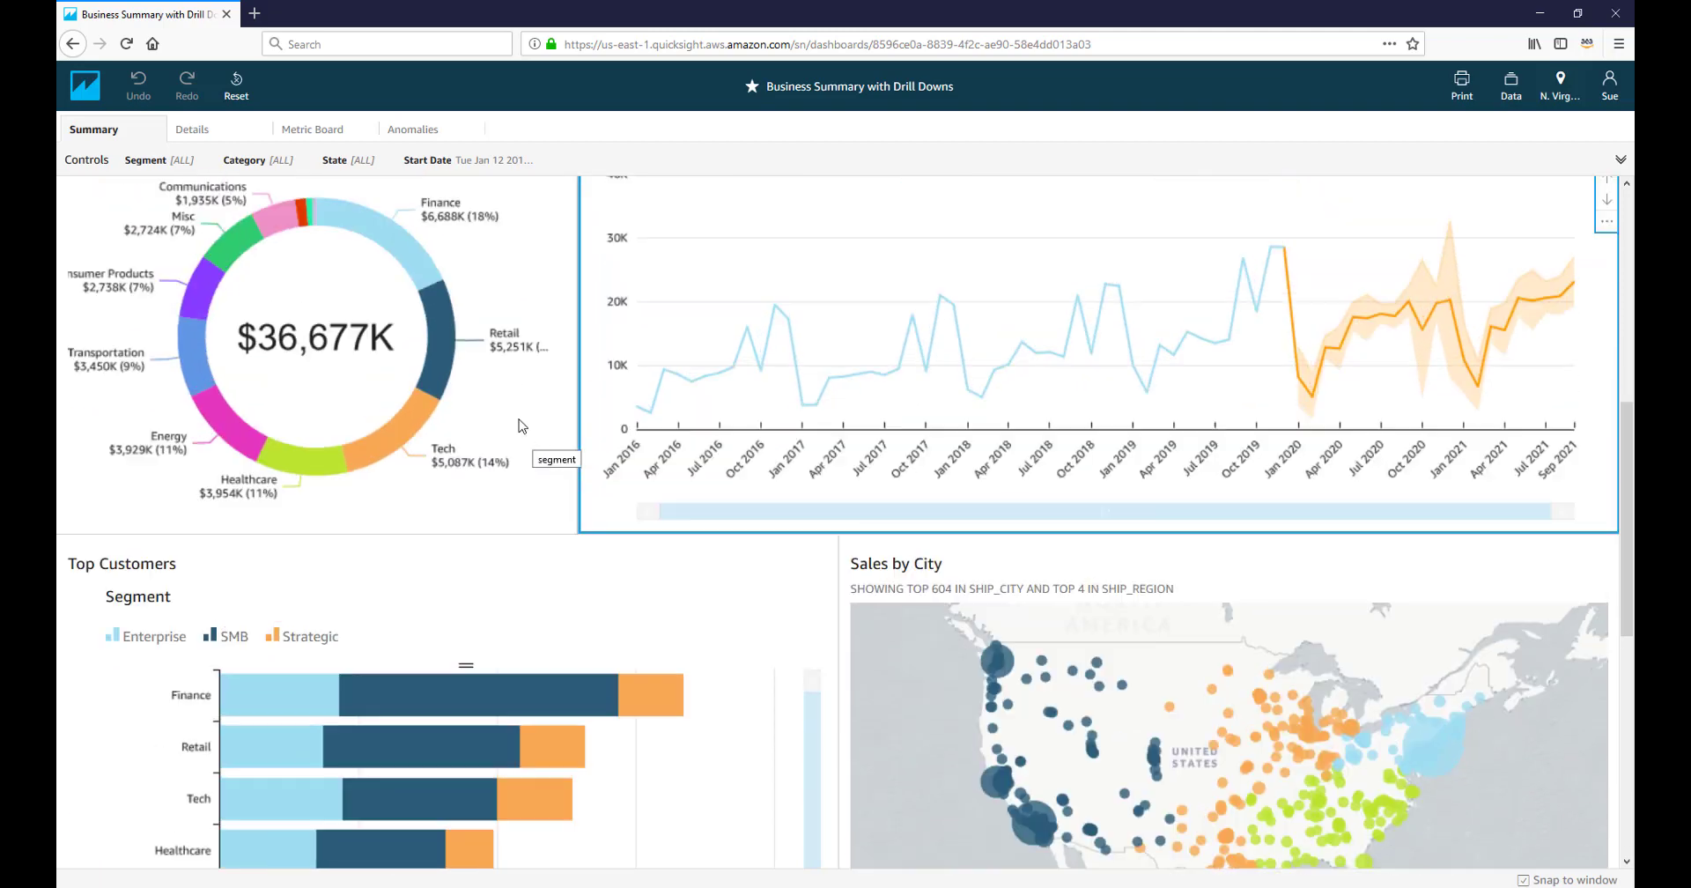
mouse_move(441, 370)
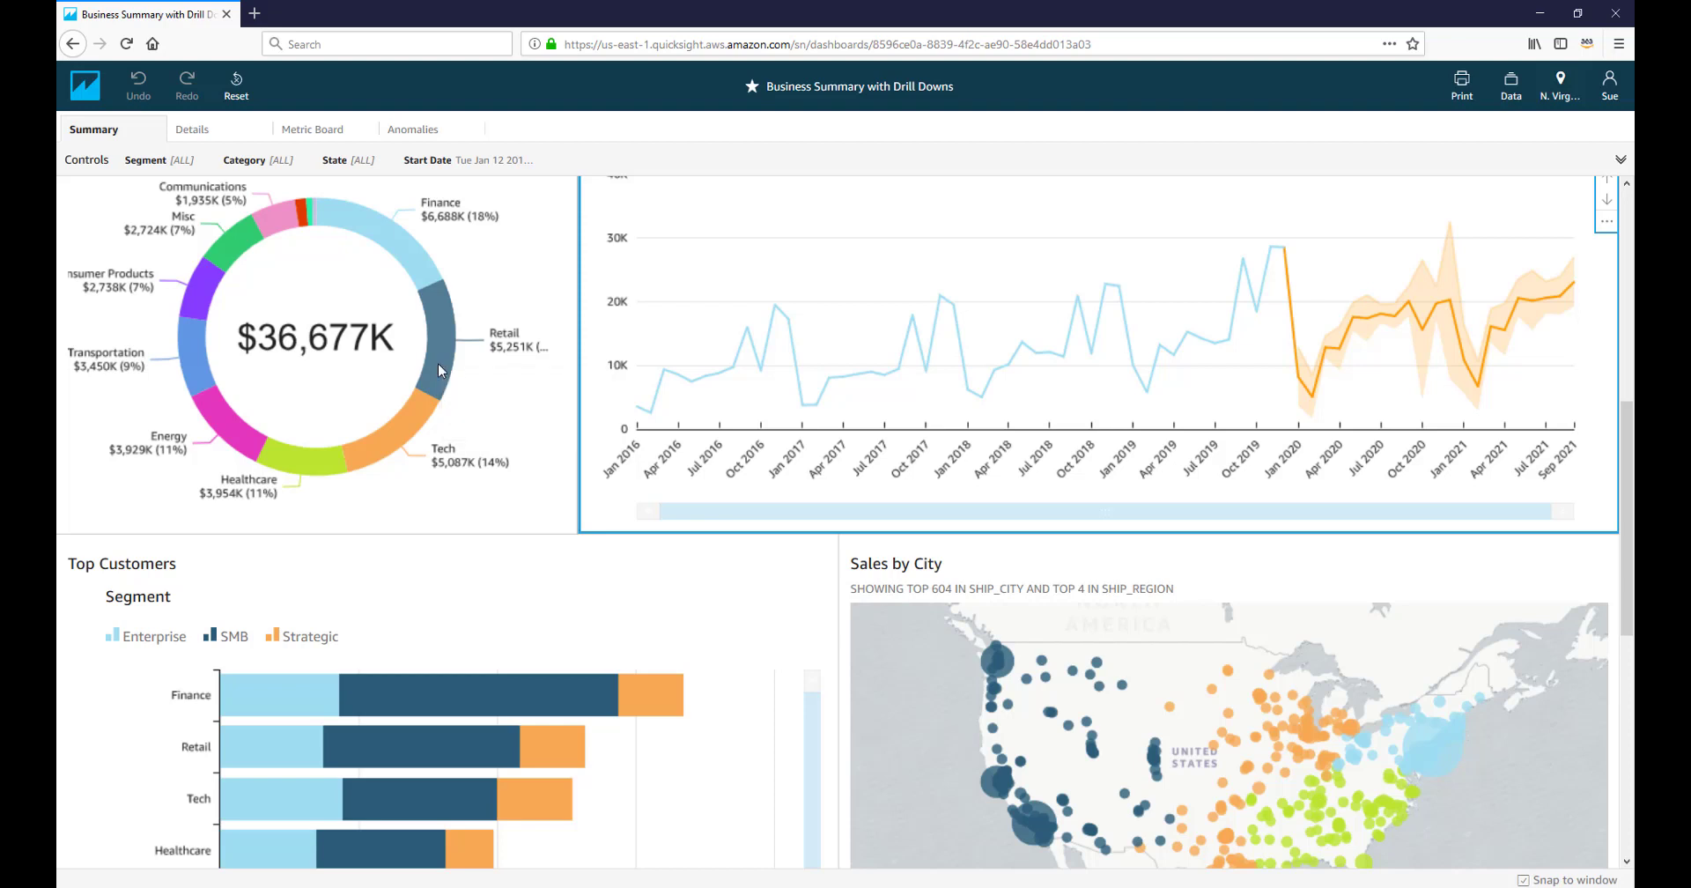
click(440, 371)
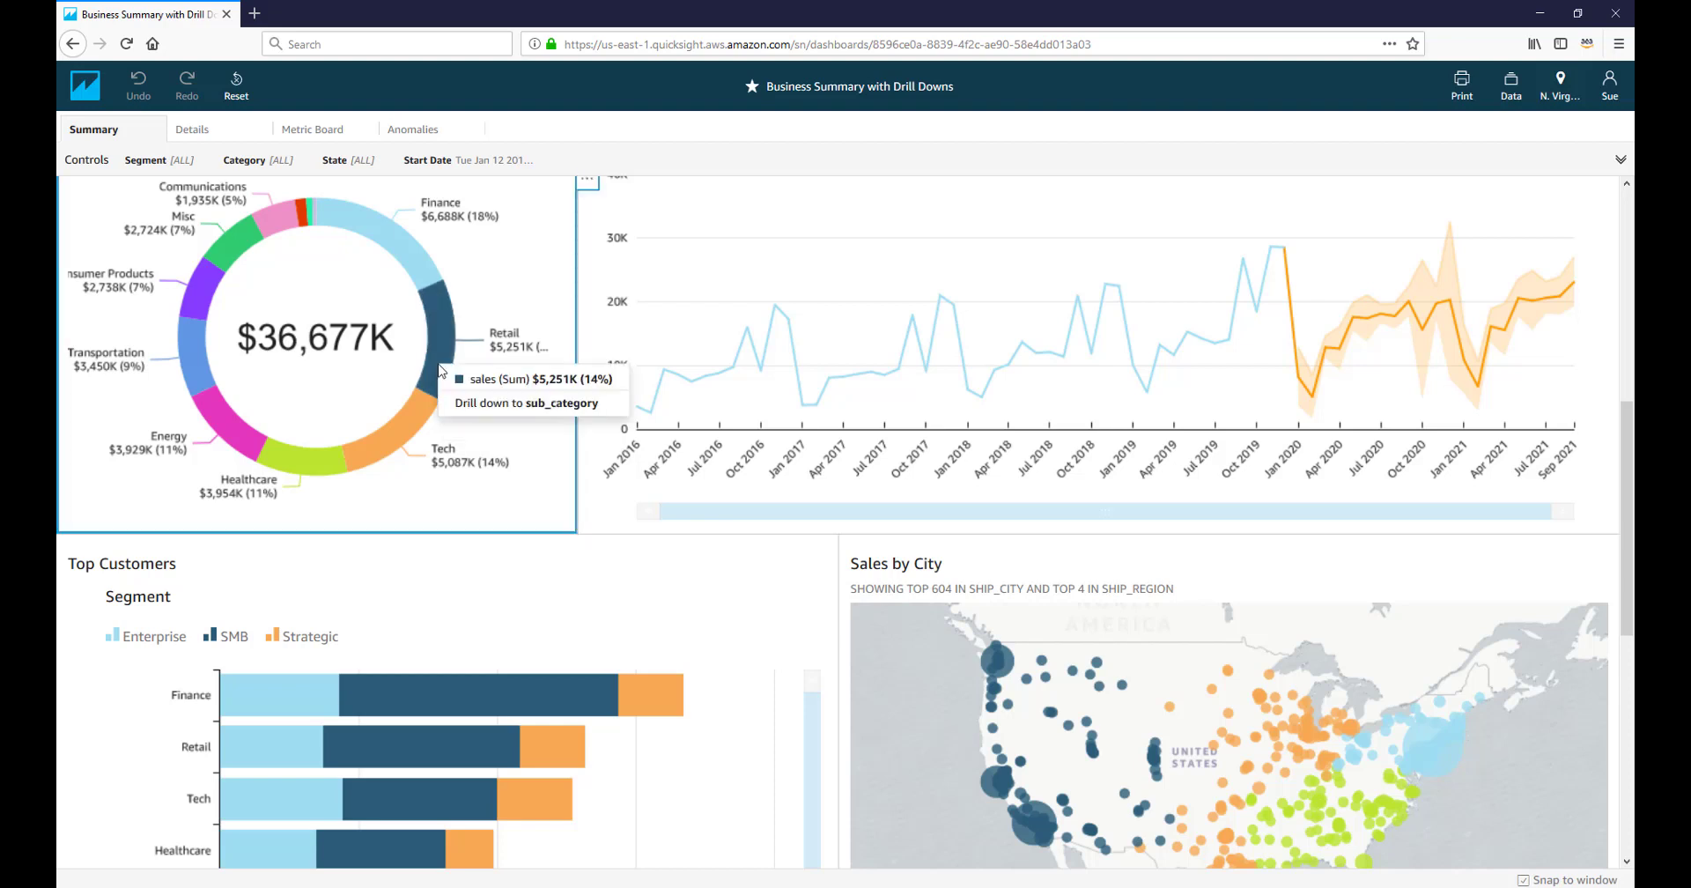
click(468, 405)
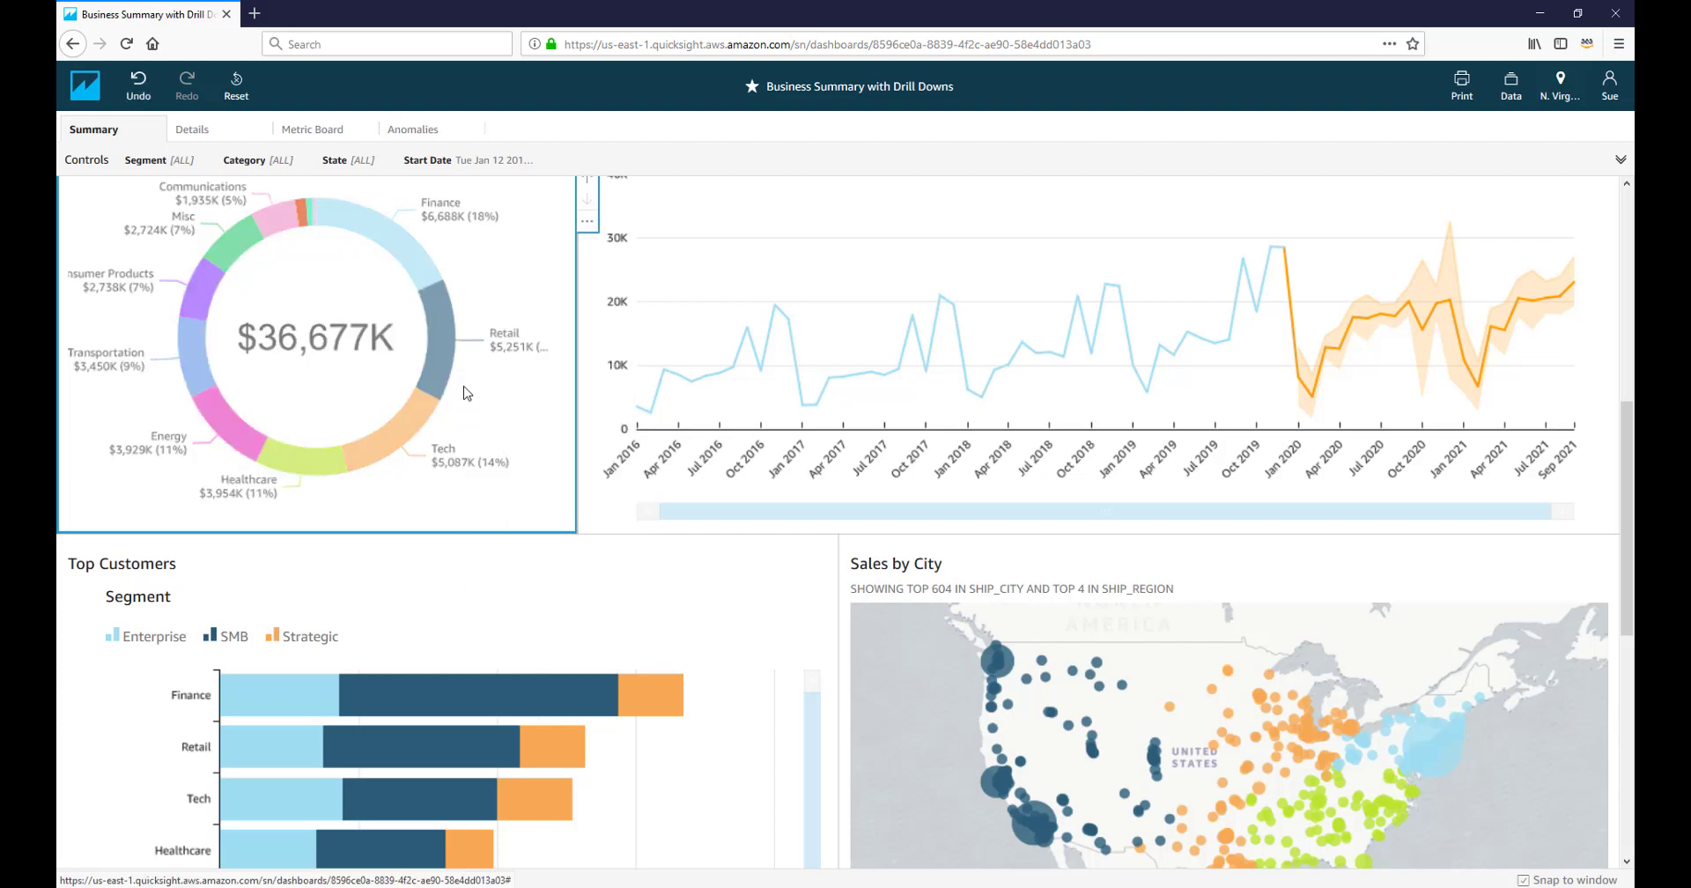
scroll(449, 385, up, 3)
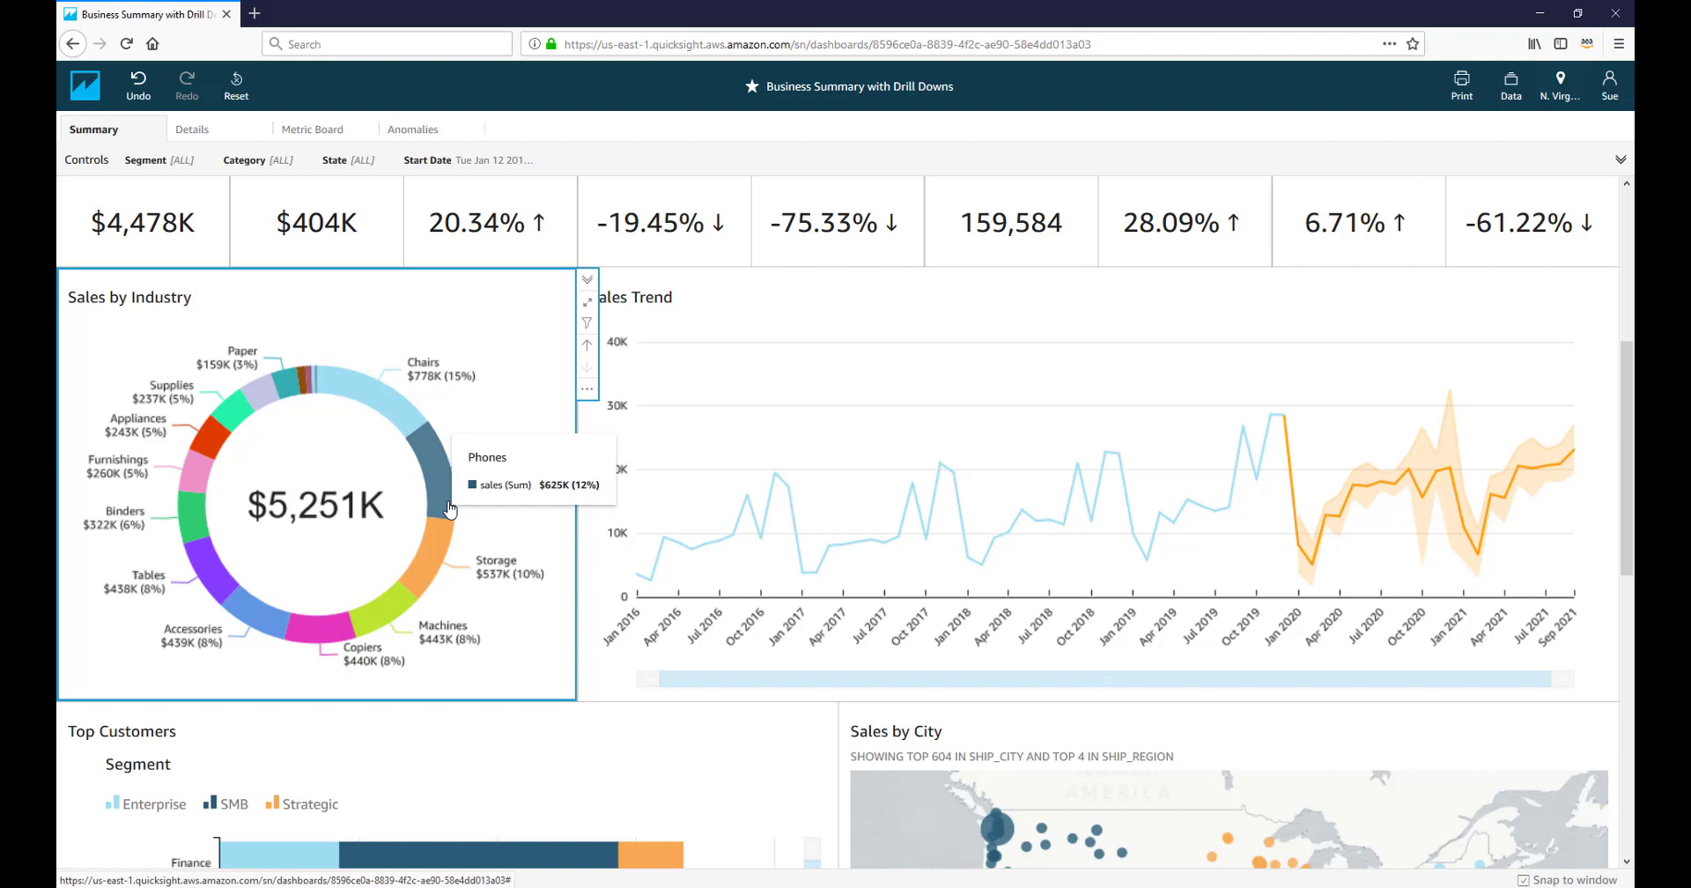
click(588, 350)
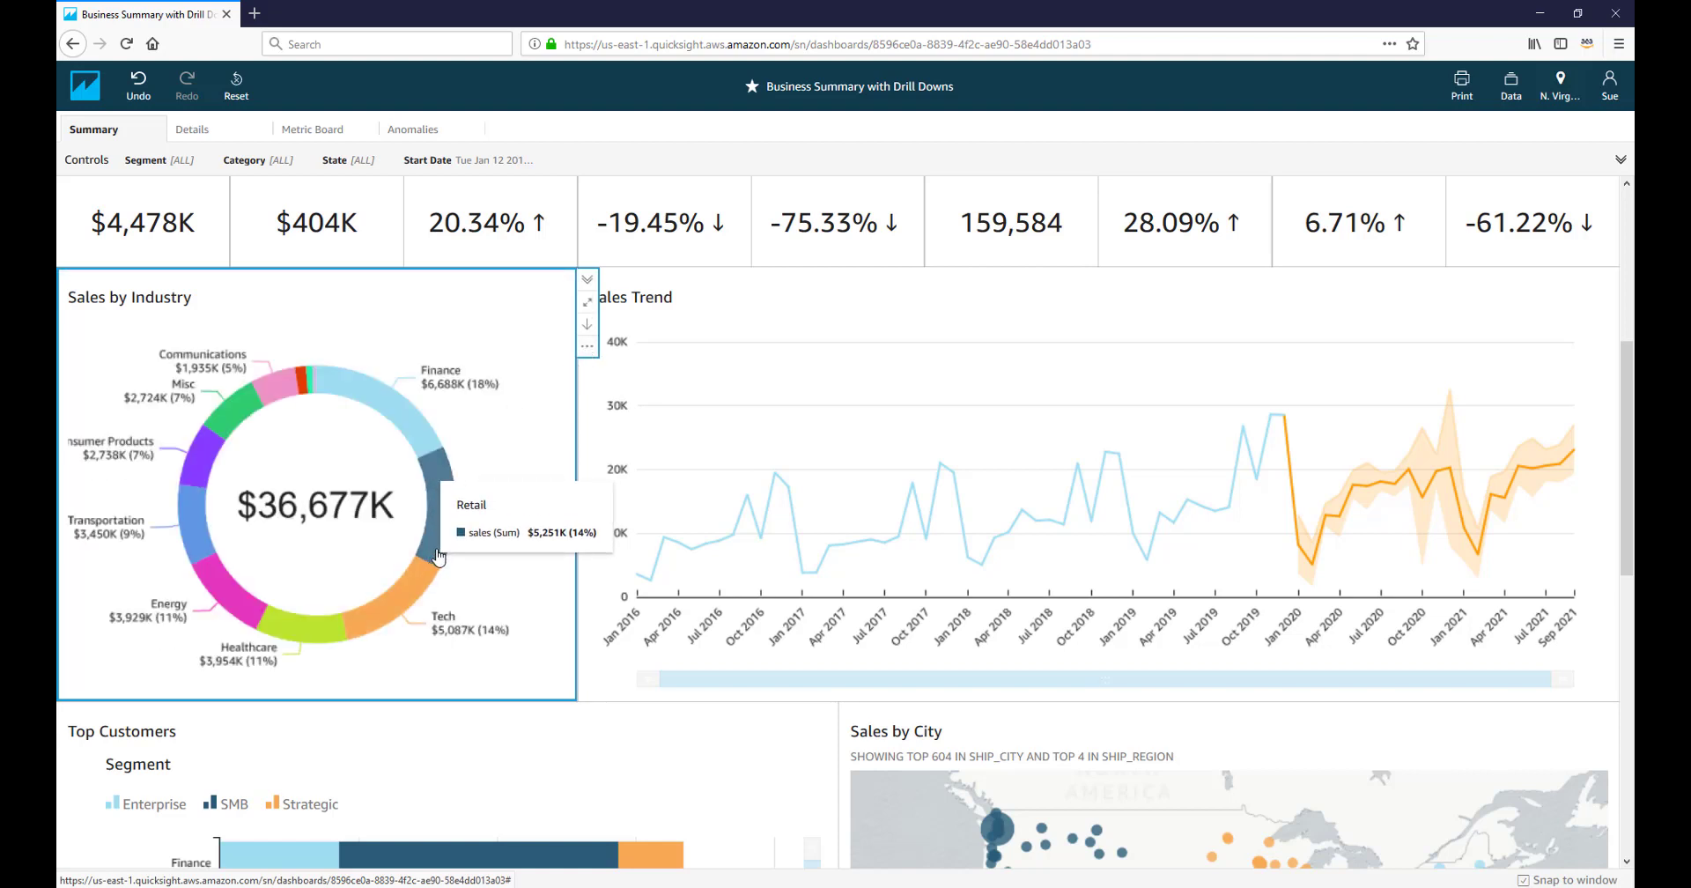
- Drill down the Finance bar in the Top Customers chart to customer_name
scroll(528, 621, down, 4)
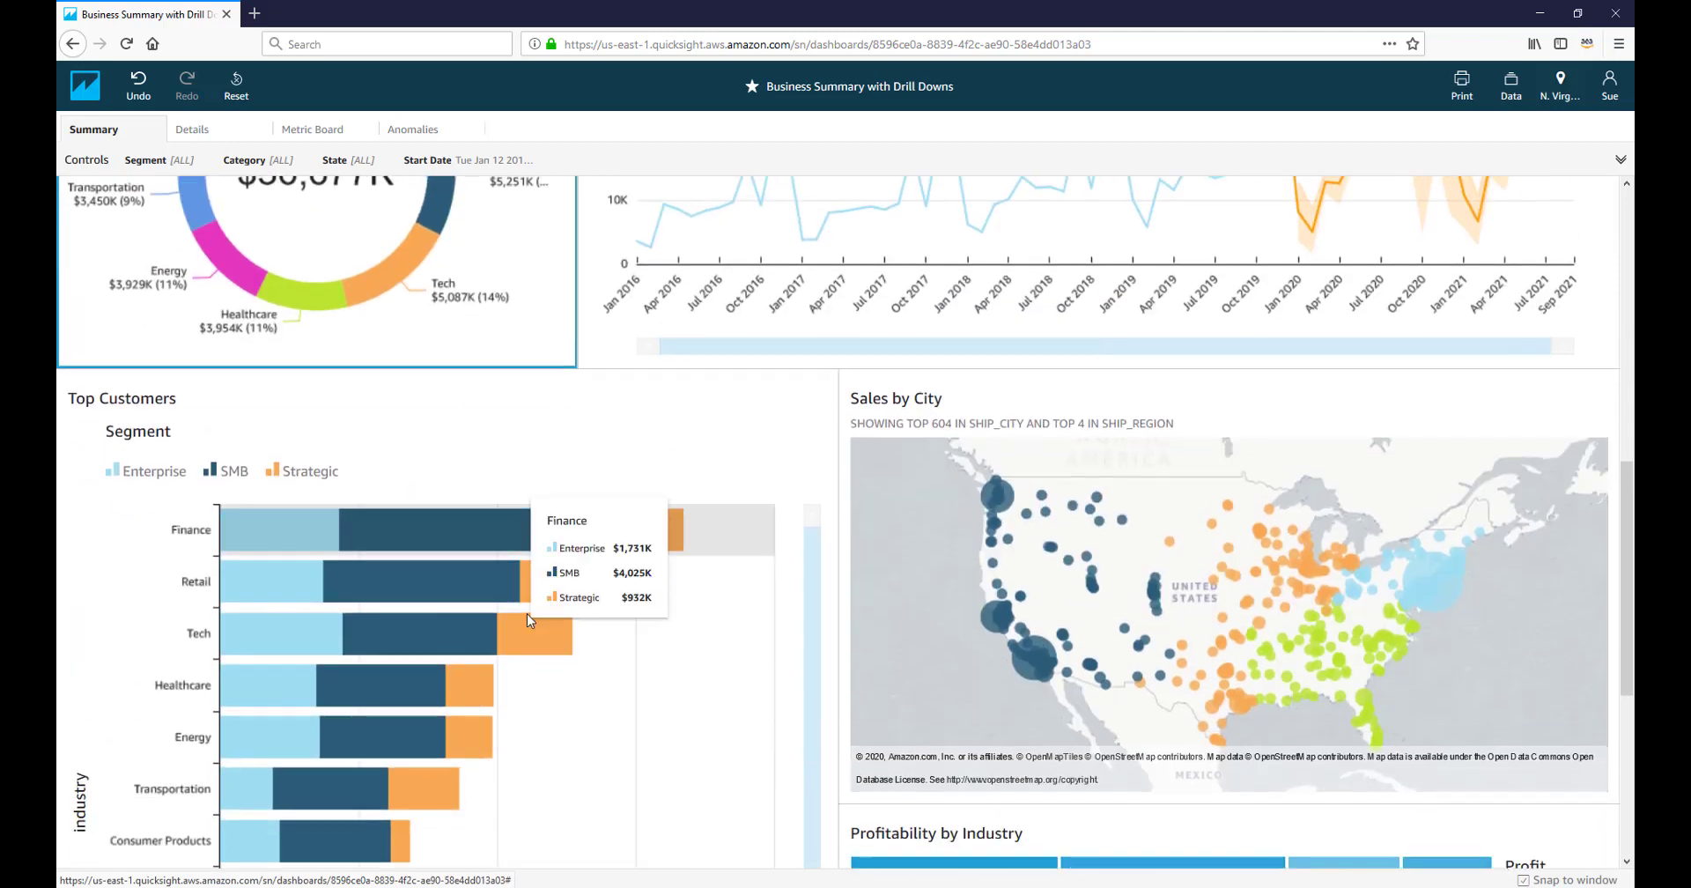
scroll(527, 612, down, 2)
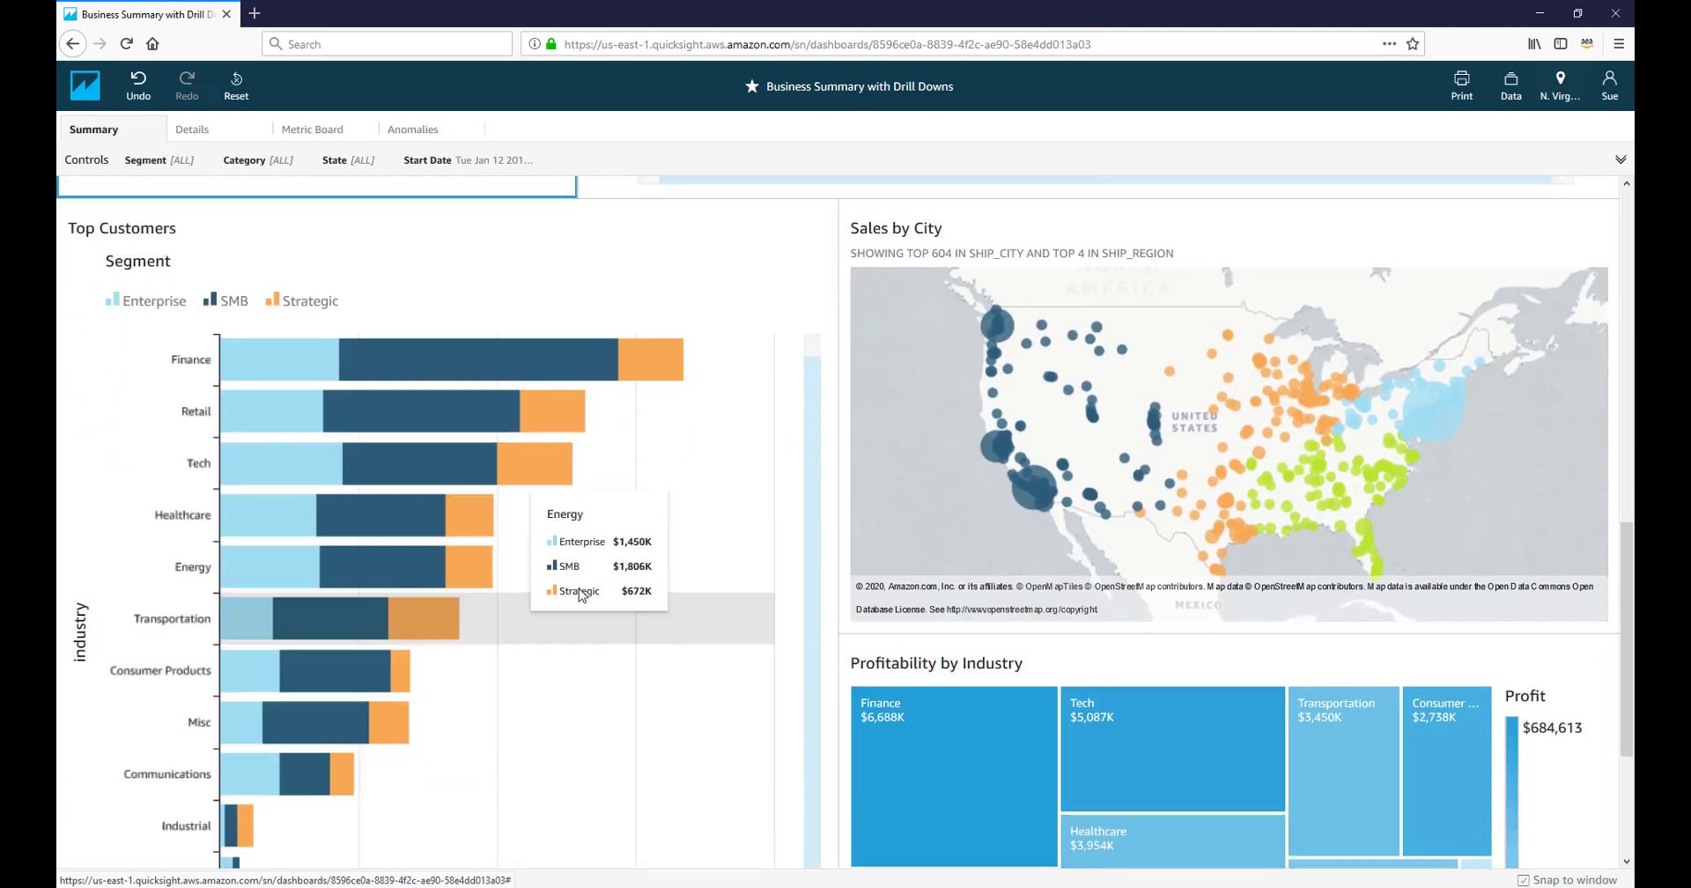
click(300, 373)
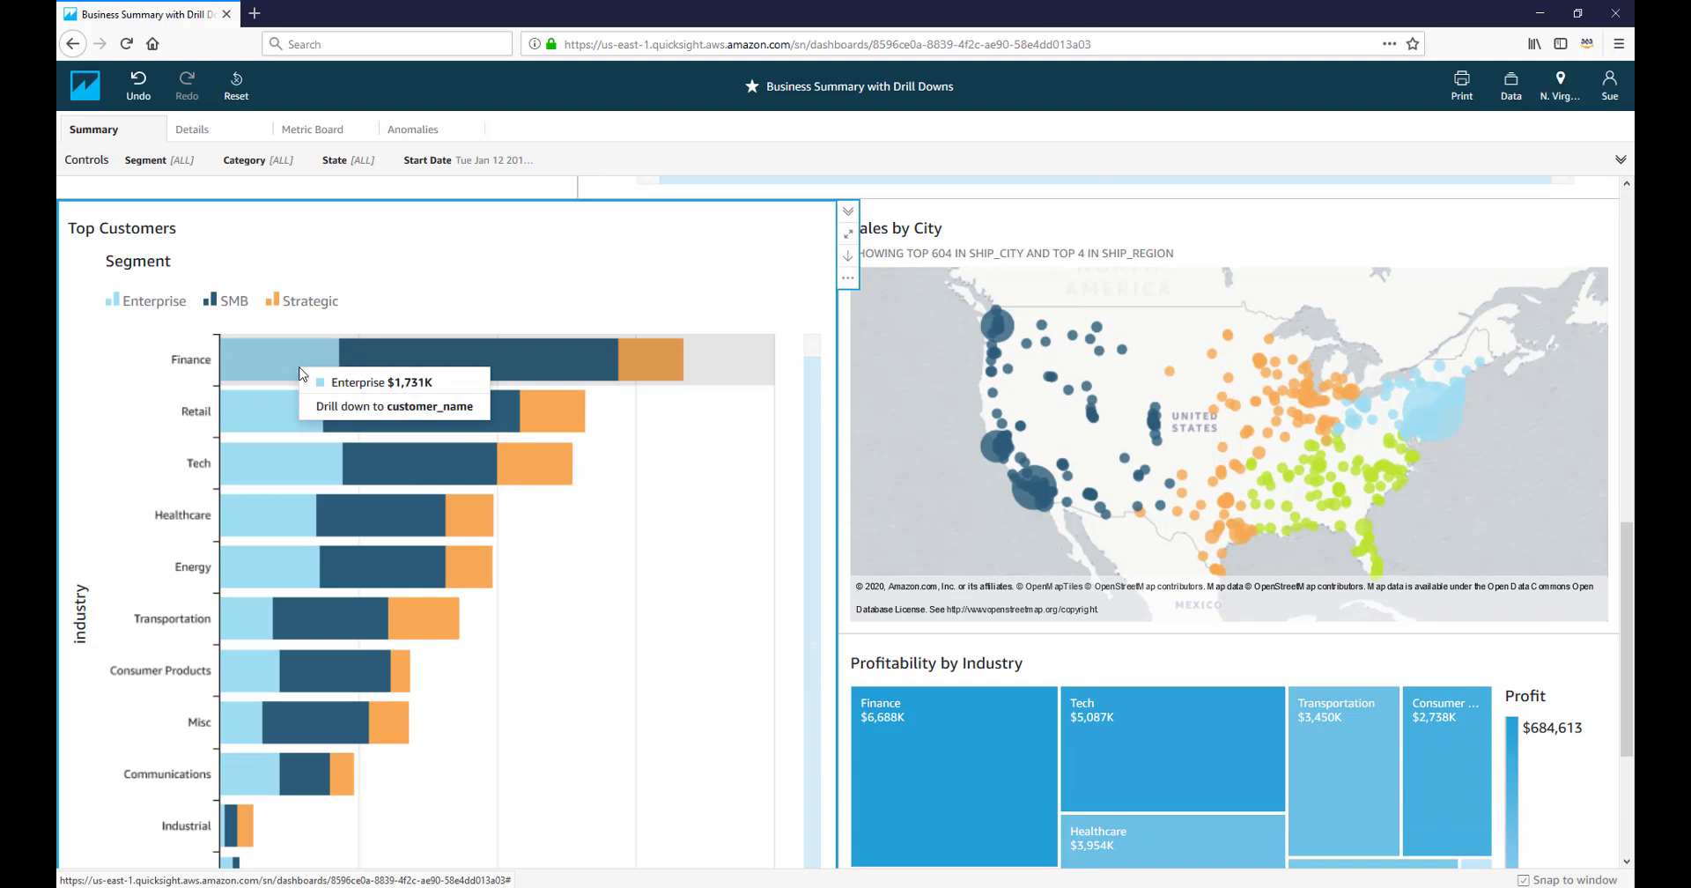
click(363, 412)
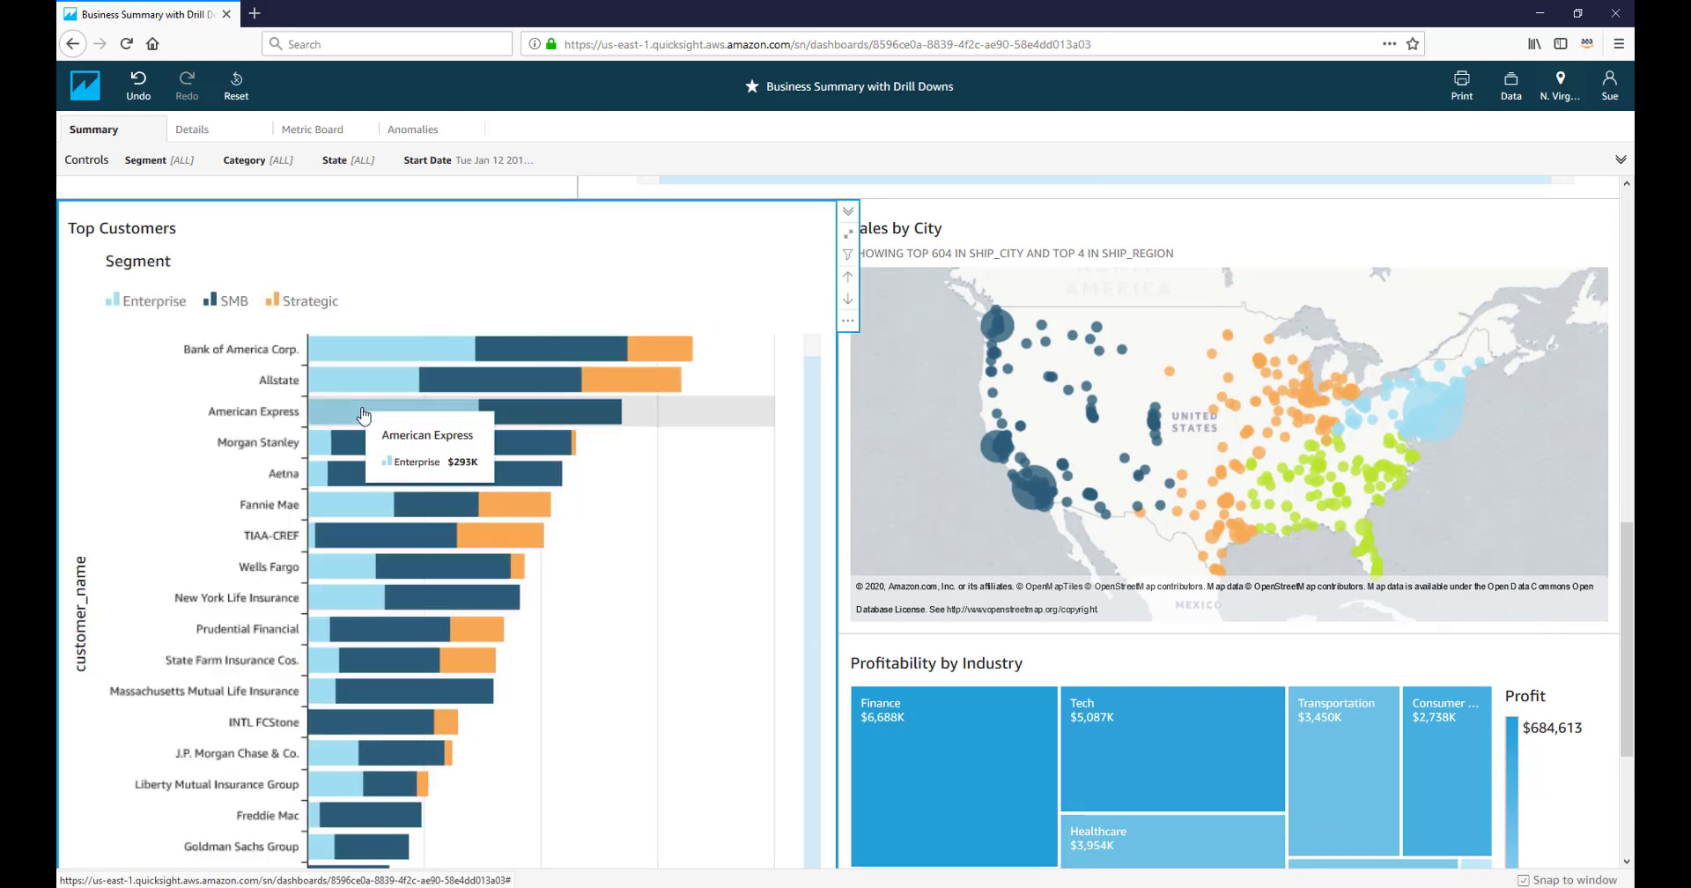
- Drill down Allstate in the Top Customers chart to product_id and return the chart to its highest level
click(364, 414)
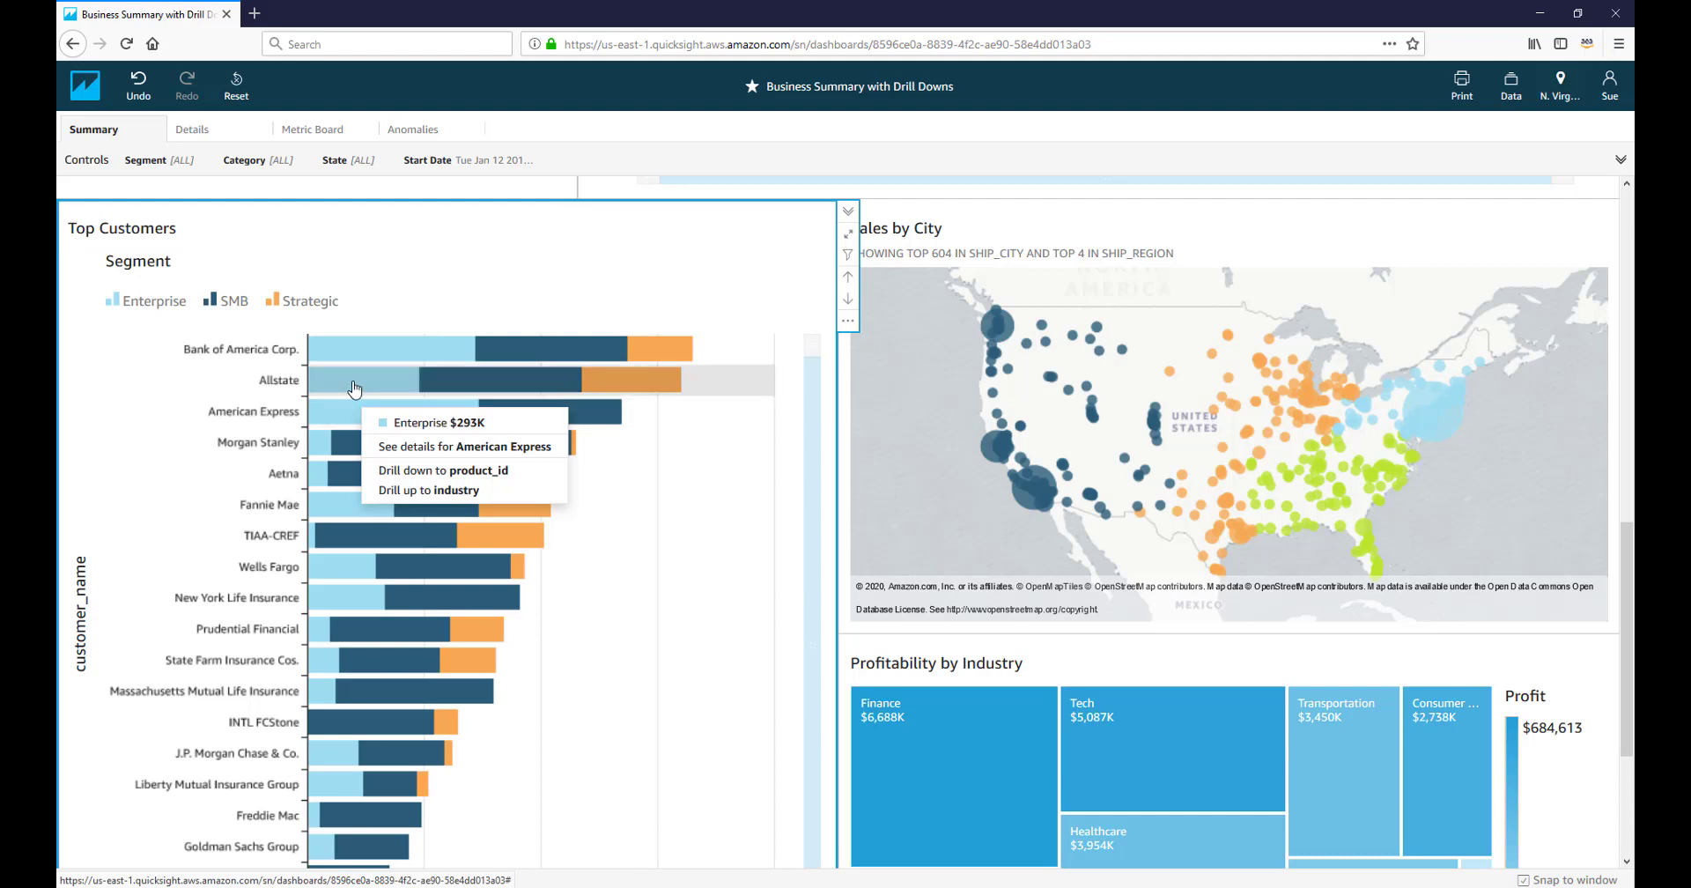
click(357, 389)
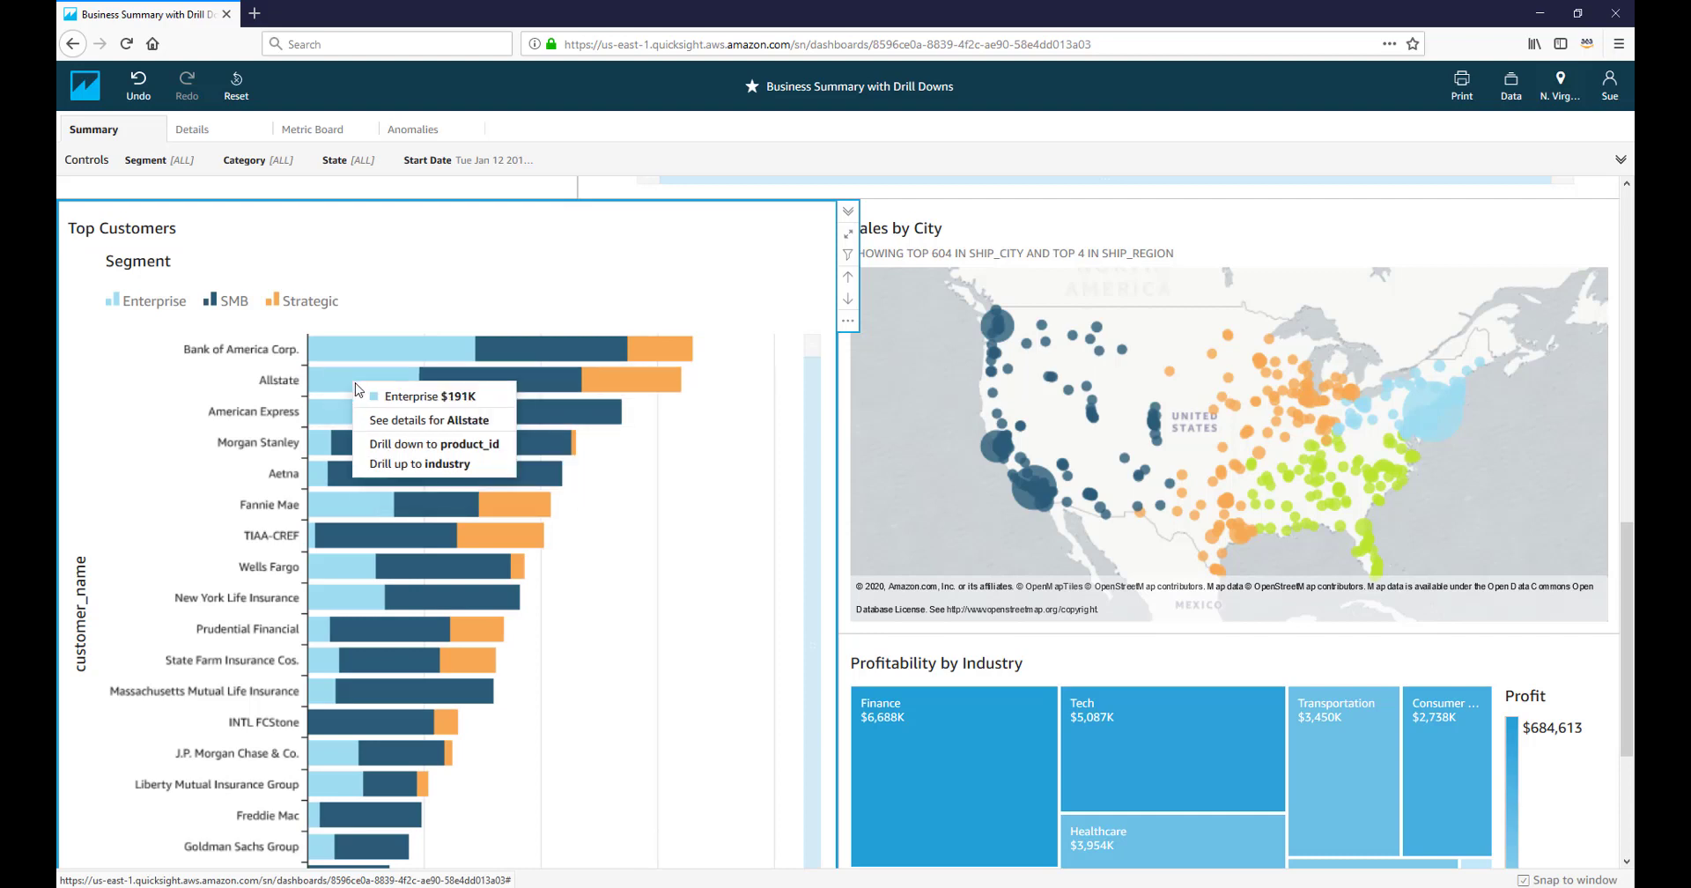
click(450, 449)
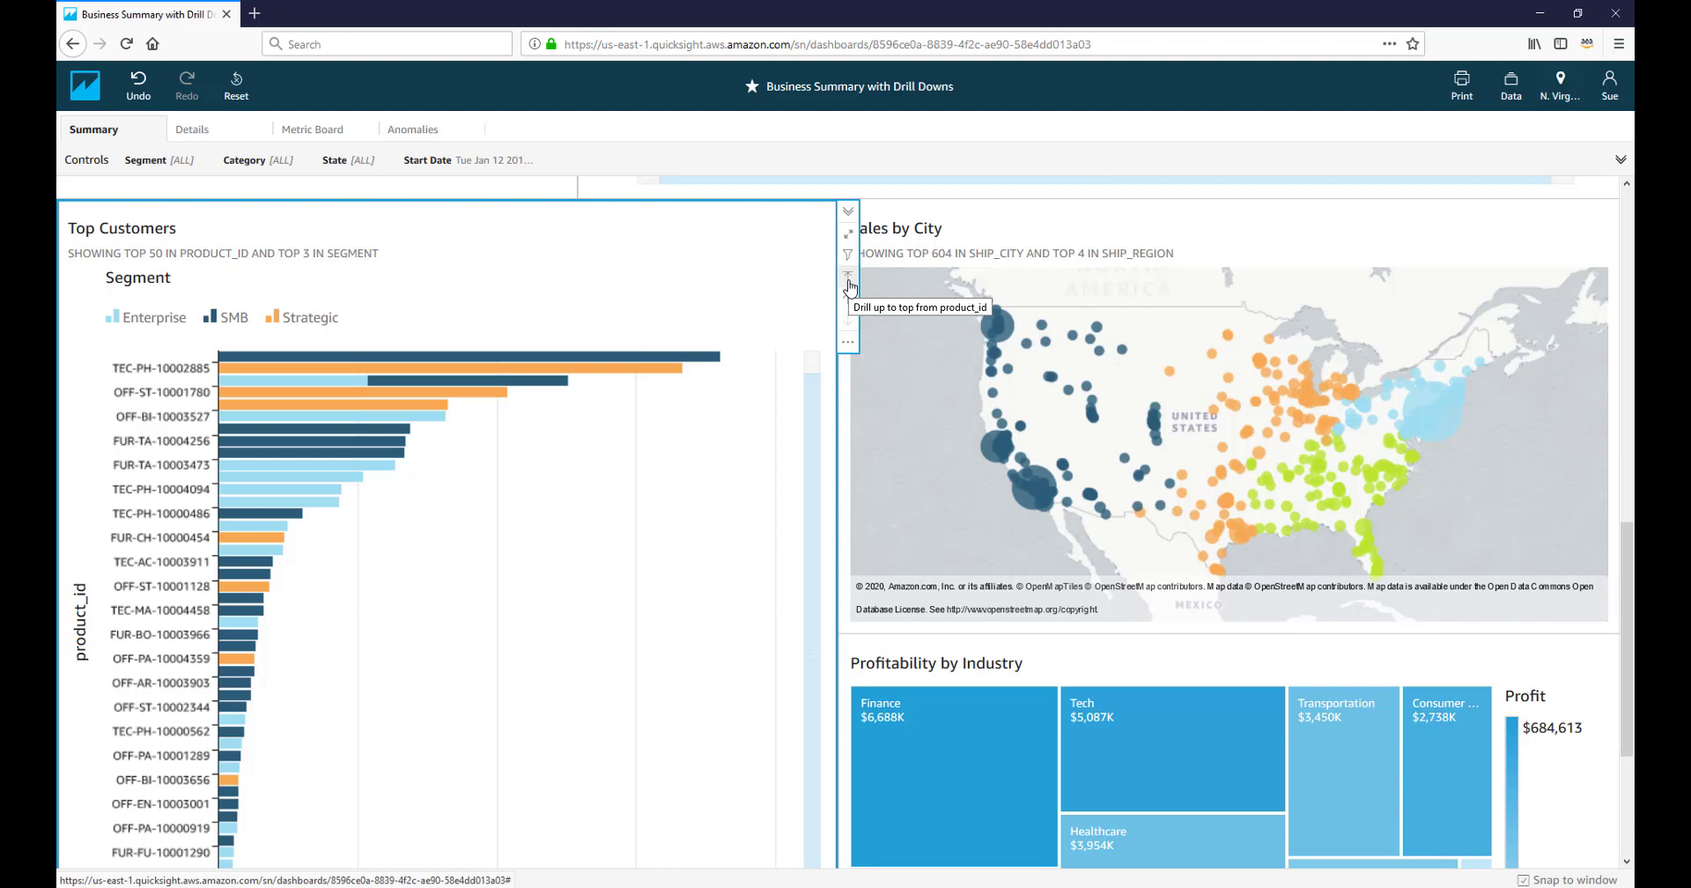
click(849, 282)
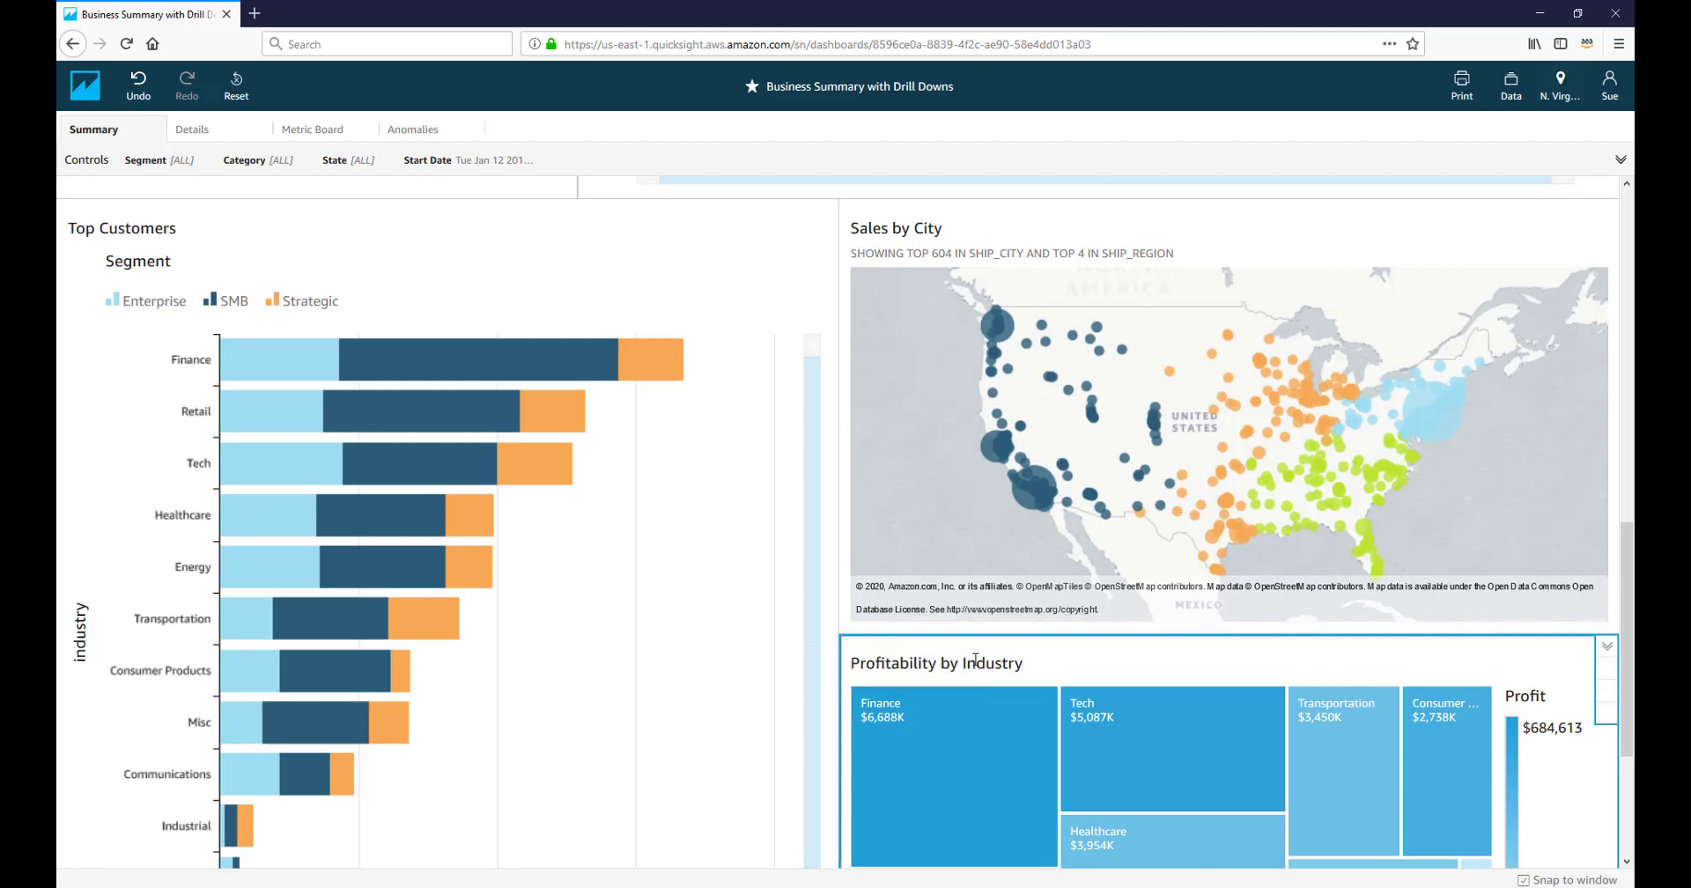
- Drill down the Finance tile in the Profitability by Industry treemap to customer_name
scroll(1024, 671, down, 3)
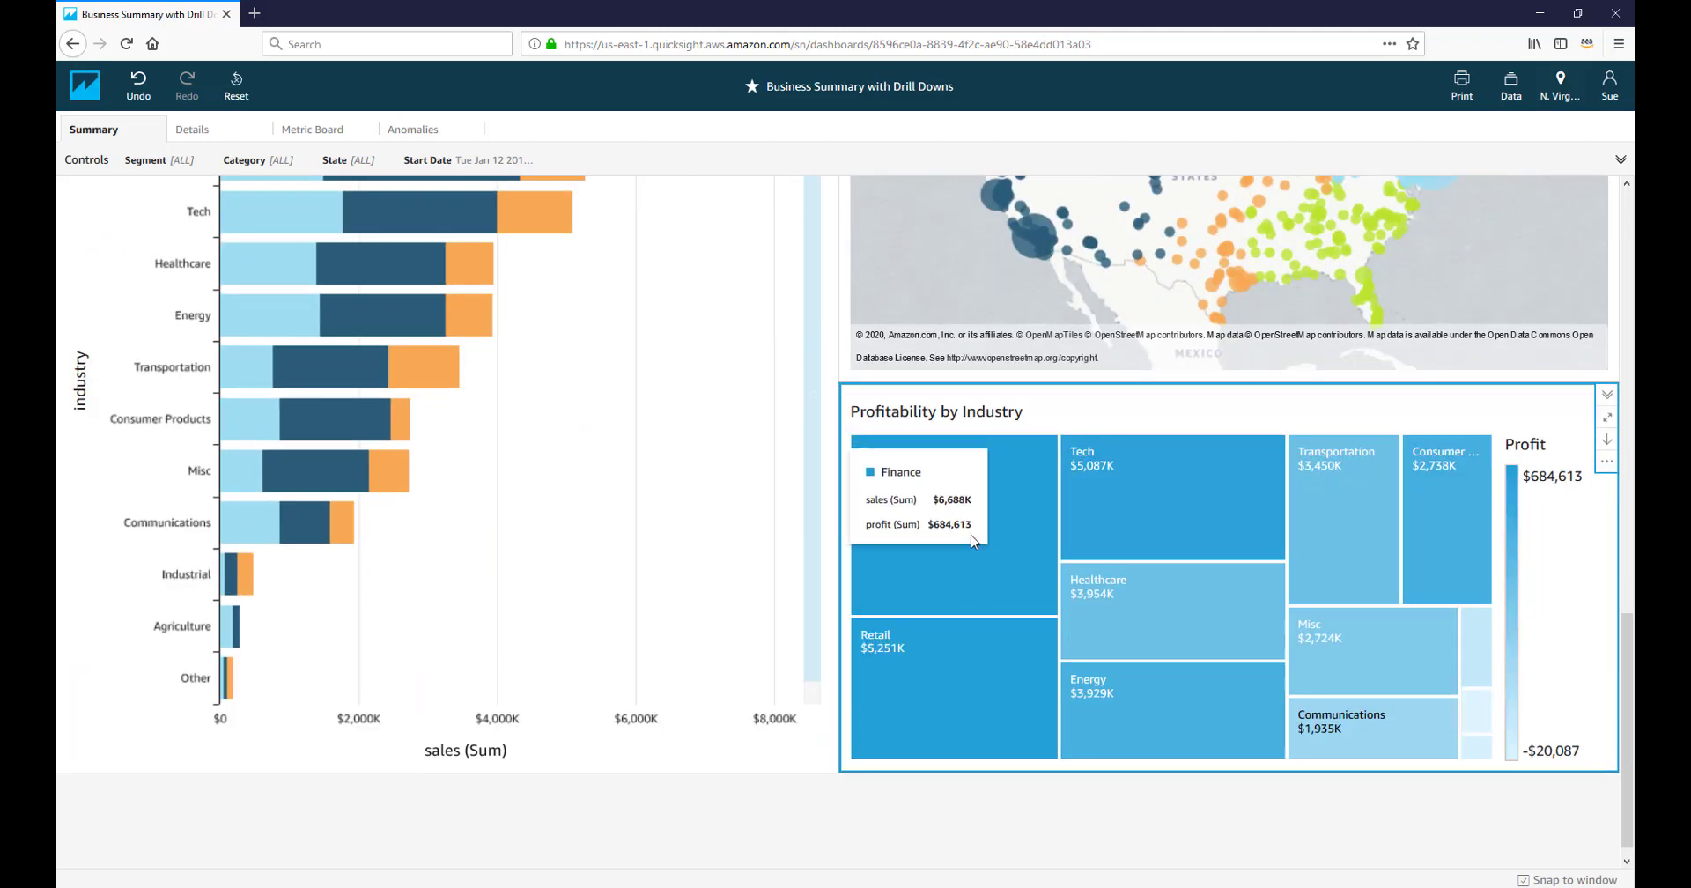
click(975, 579)
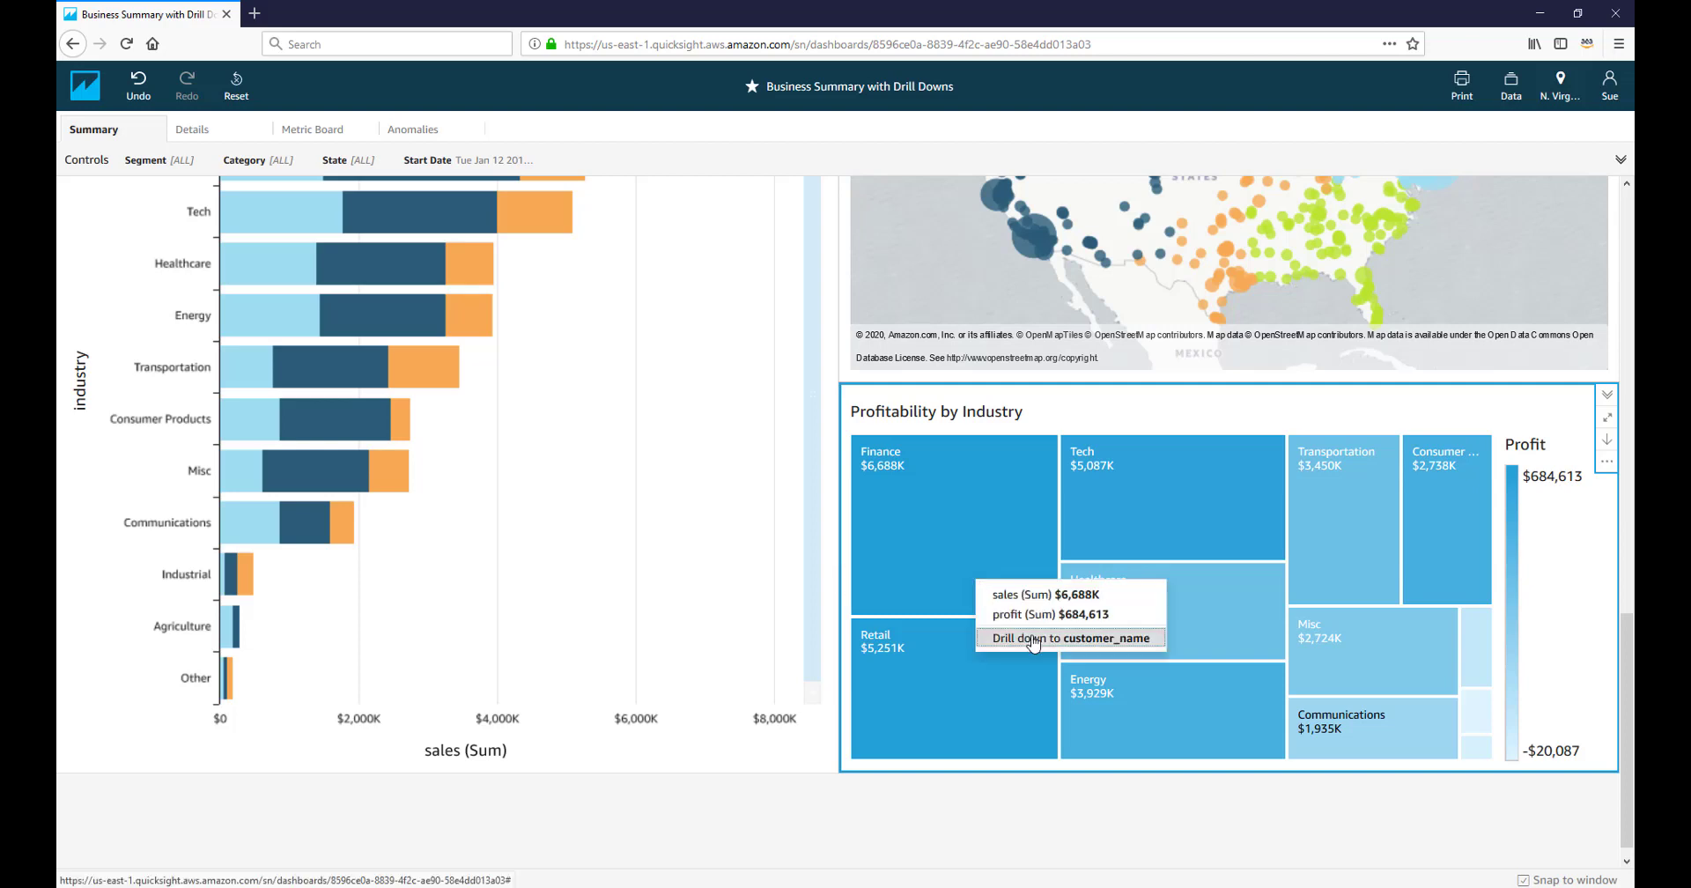
click(1032, 636)
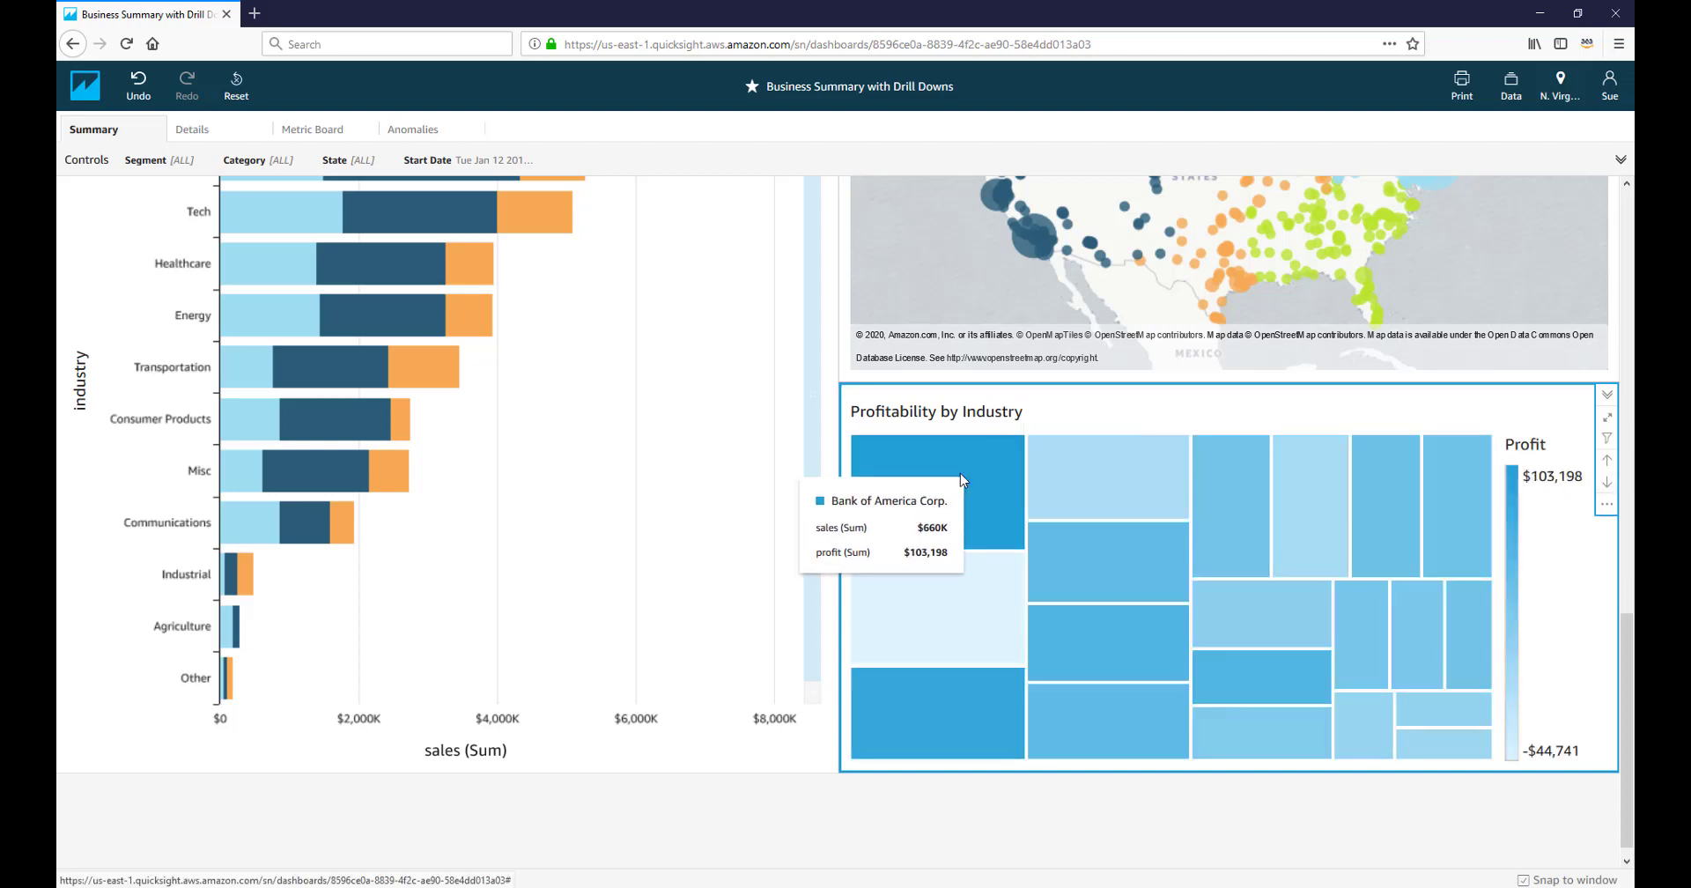
- View the unfiltered Order Details table on the Details sheet and return to the Summary sheet
scroll(963, 473, up, 4)
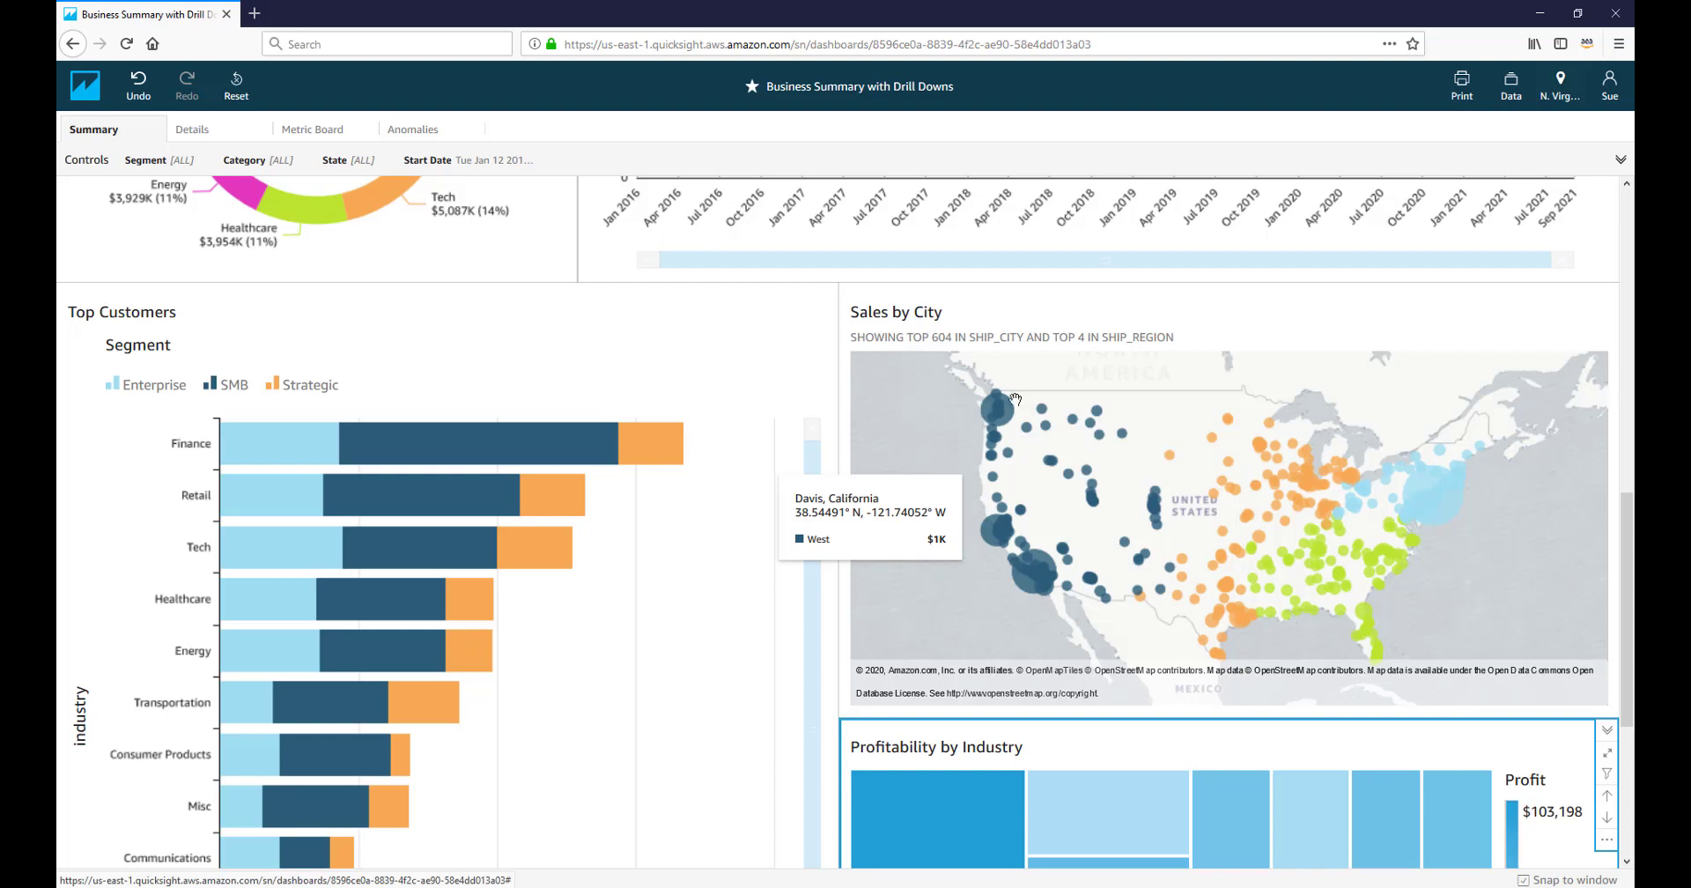
click(222, 130)
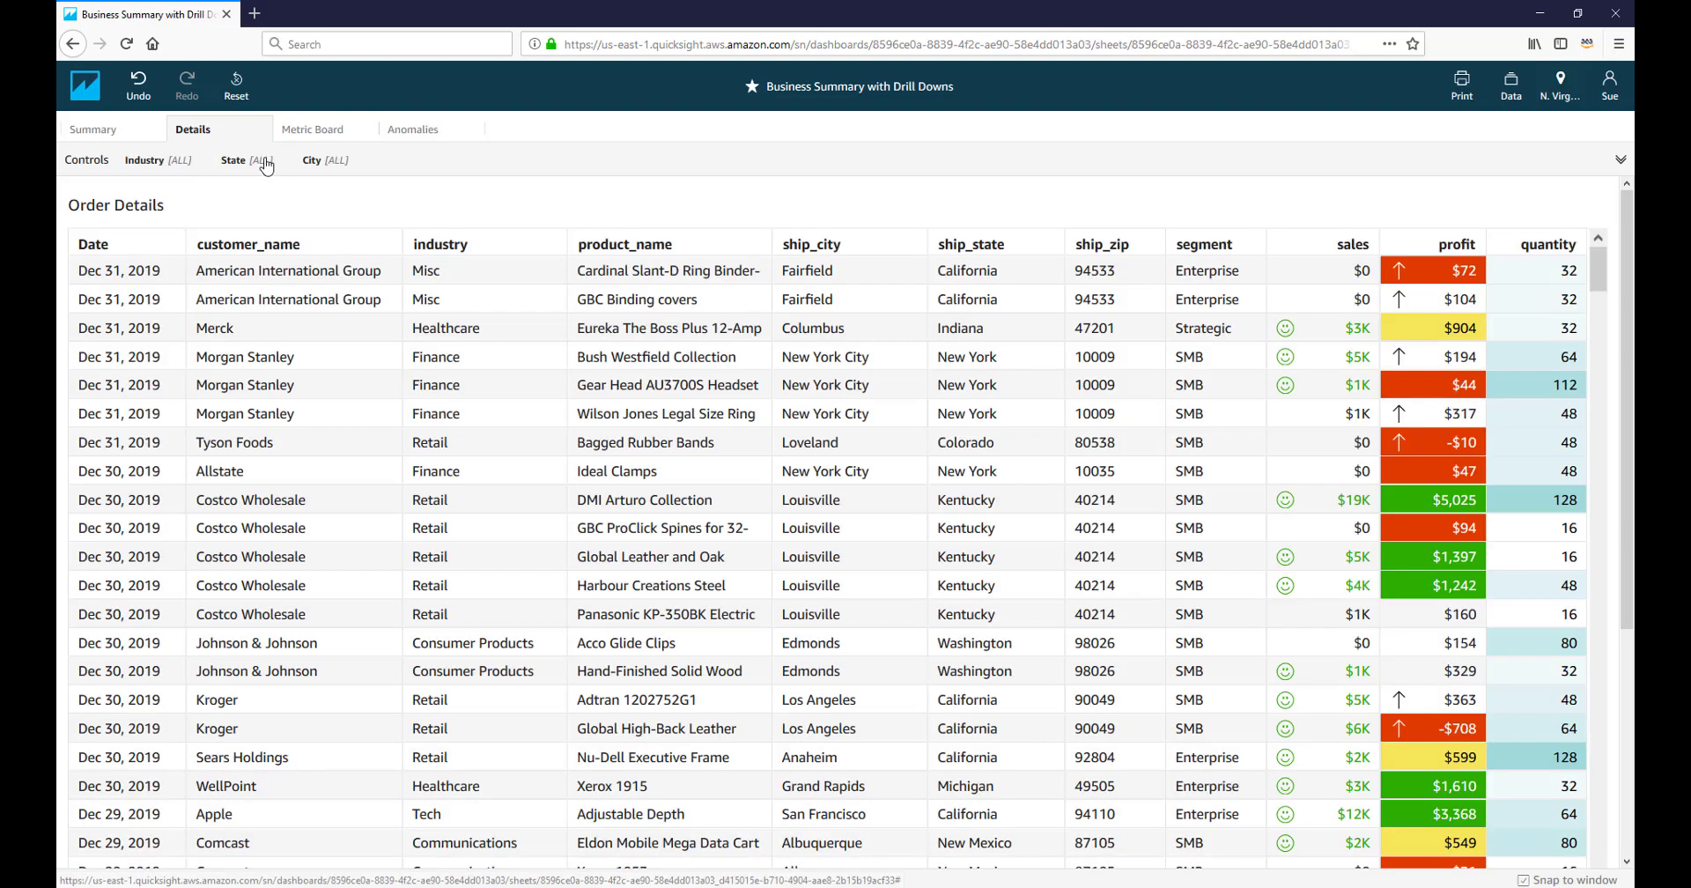
click(129, 135)
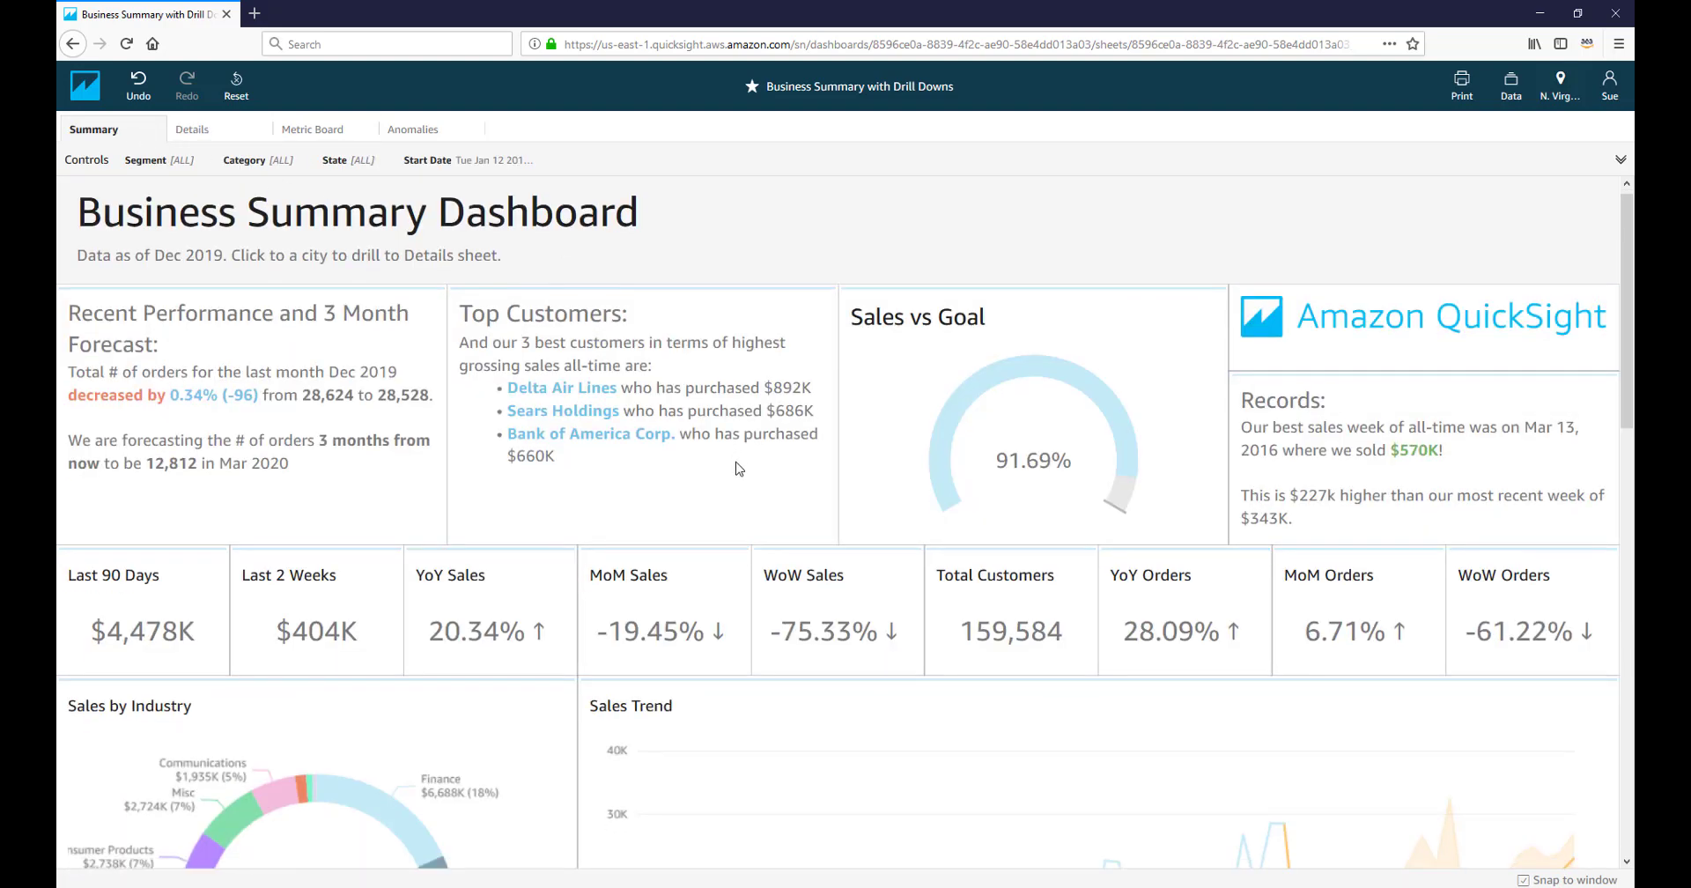
- Open the order details for Seattle from the Sales by City map and expand the filter controls on the Details sheet
scroll(739, 468, down, 5)
scroll(738, 468, down, 6)
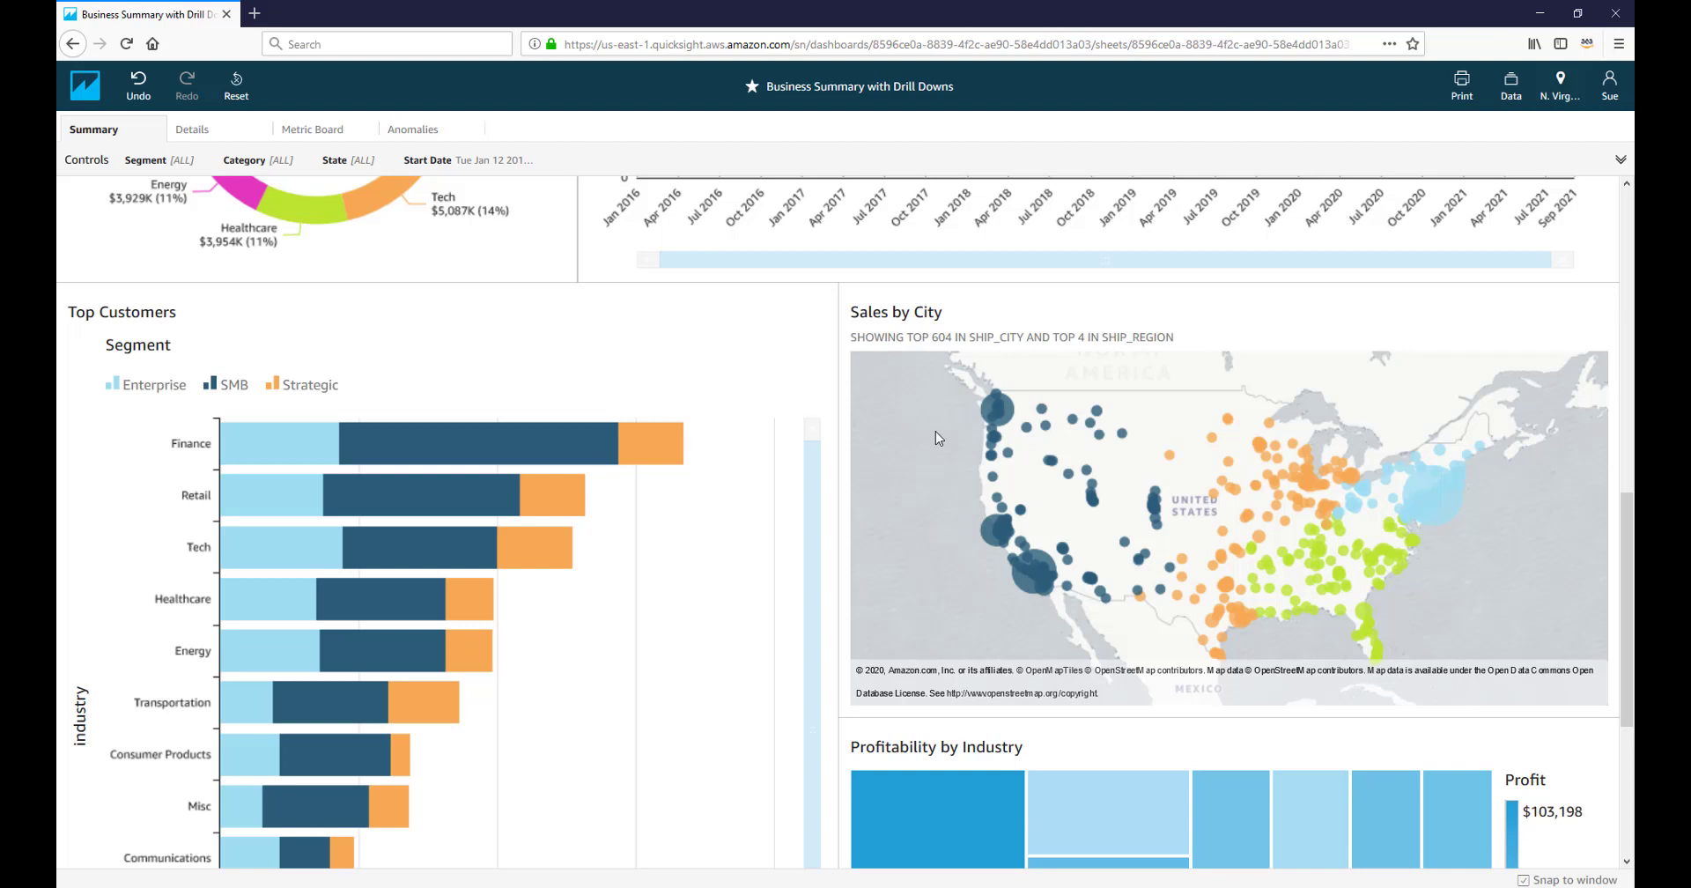
mouse_move(977, 388)
click(958, 398)
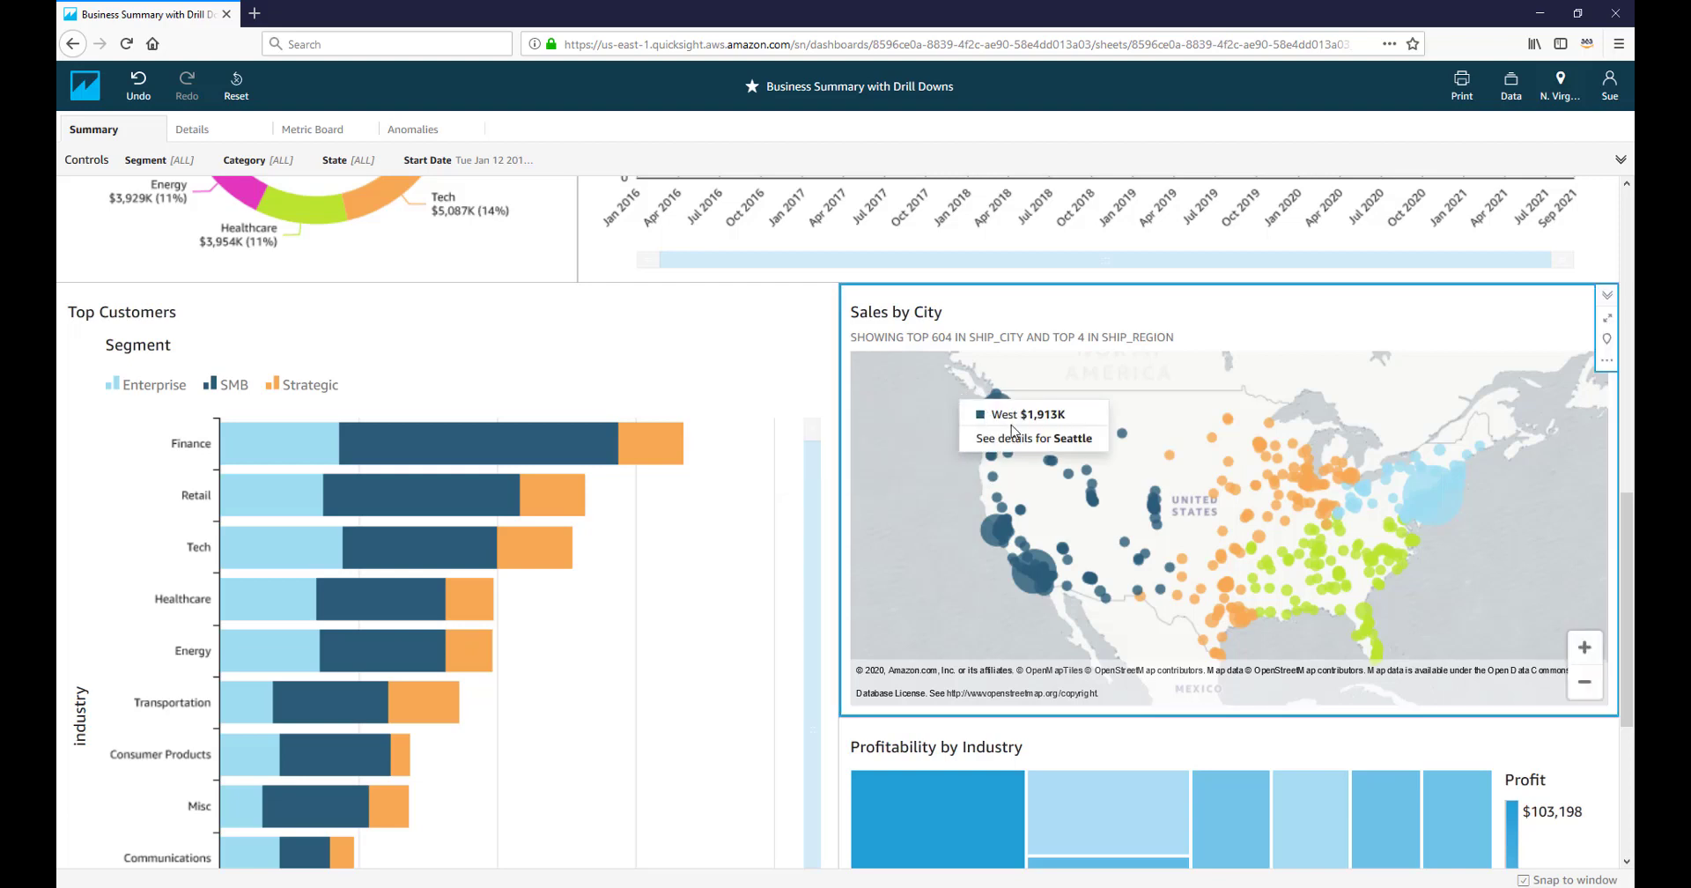
click(1053, 444)
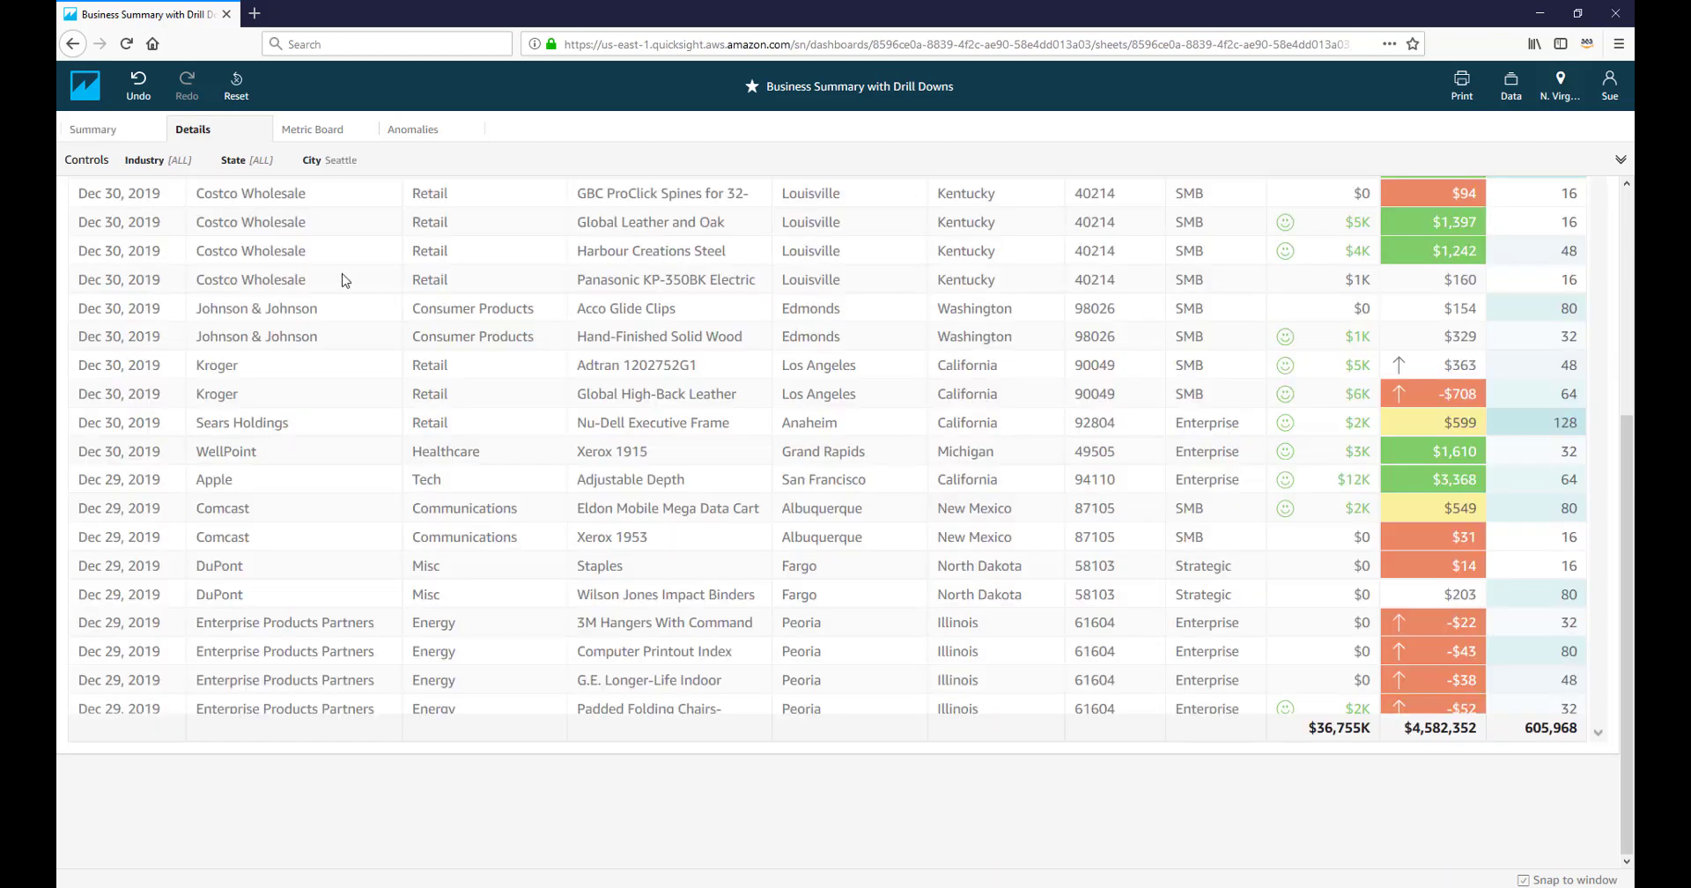
scroll(509, 373, up, 10)
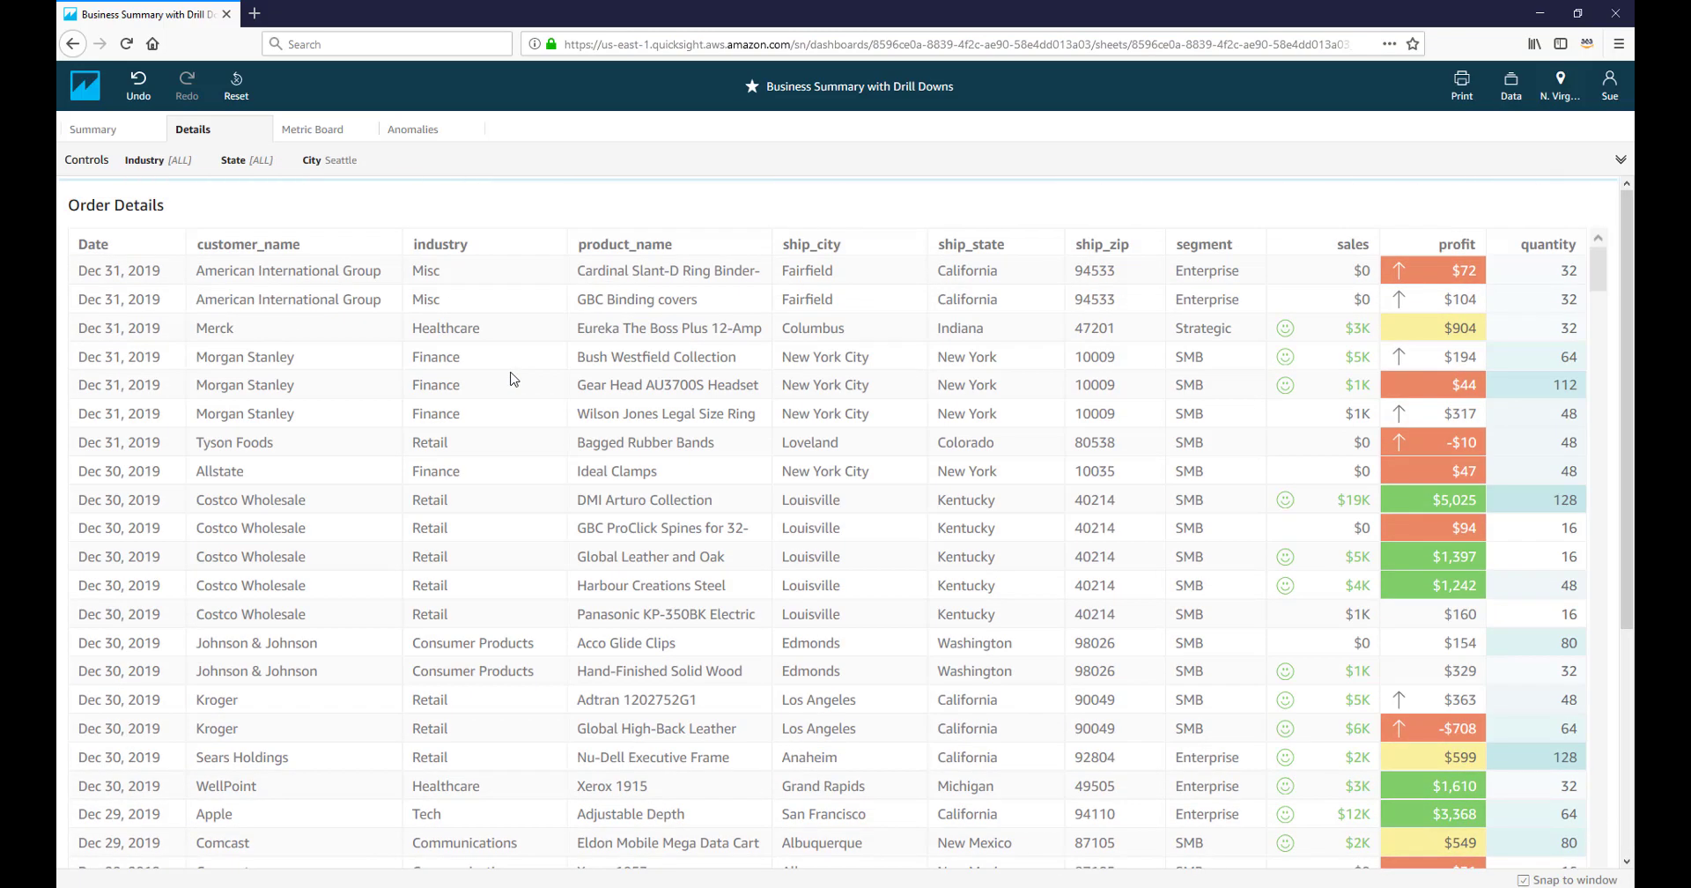
click(368, 167)
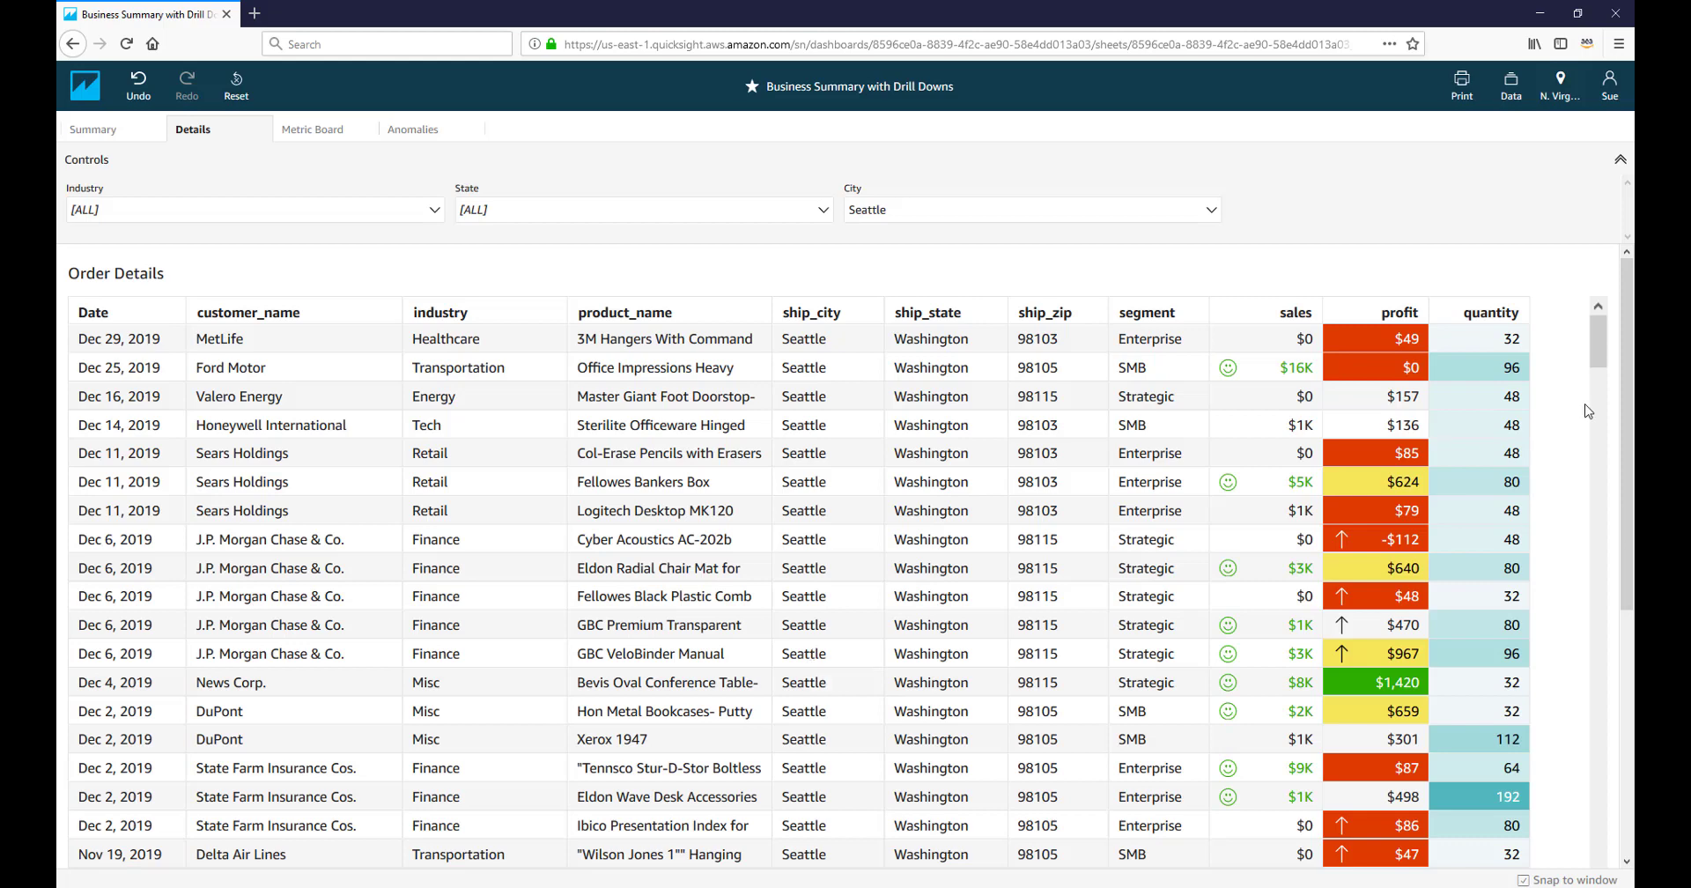
- Export the Seattle Order Details table to CSV, choosing to open the file with Microsoft Excel, and close the download notice
mouse_move(1509, 271)
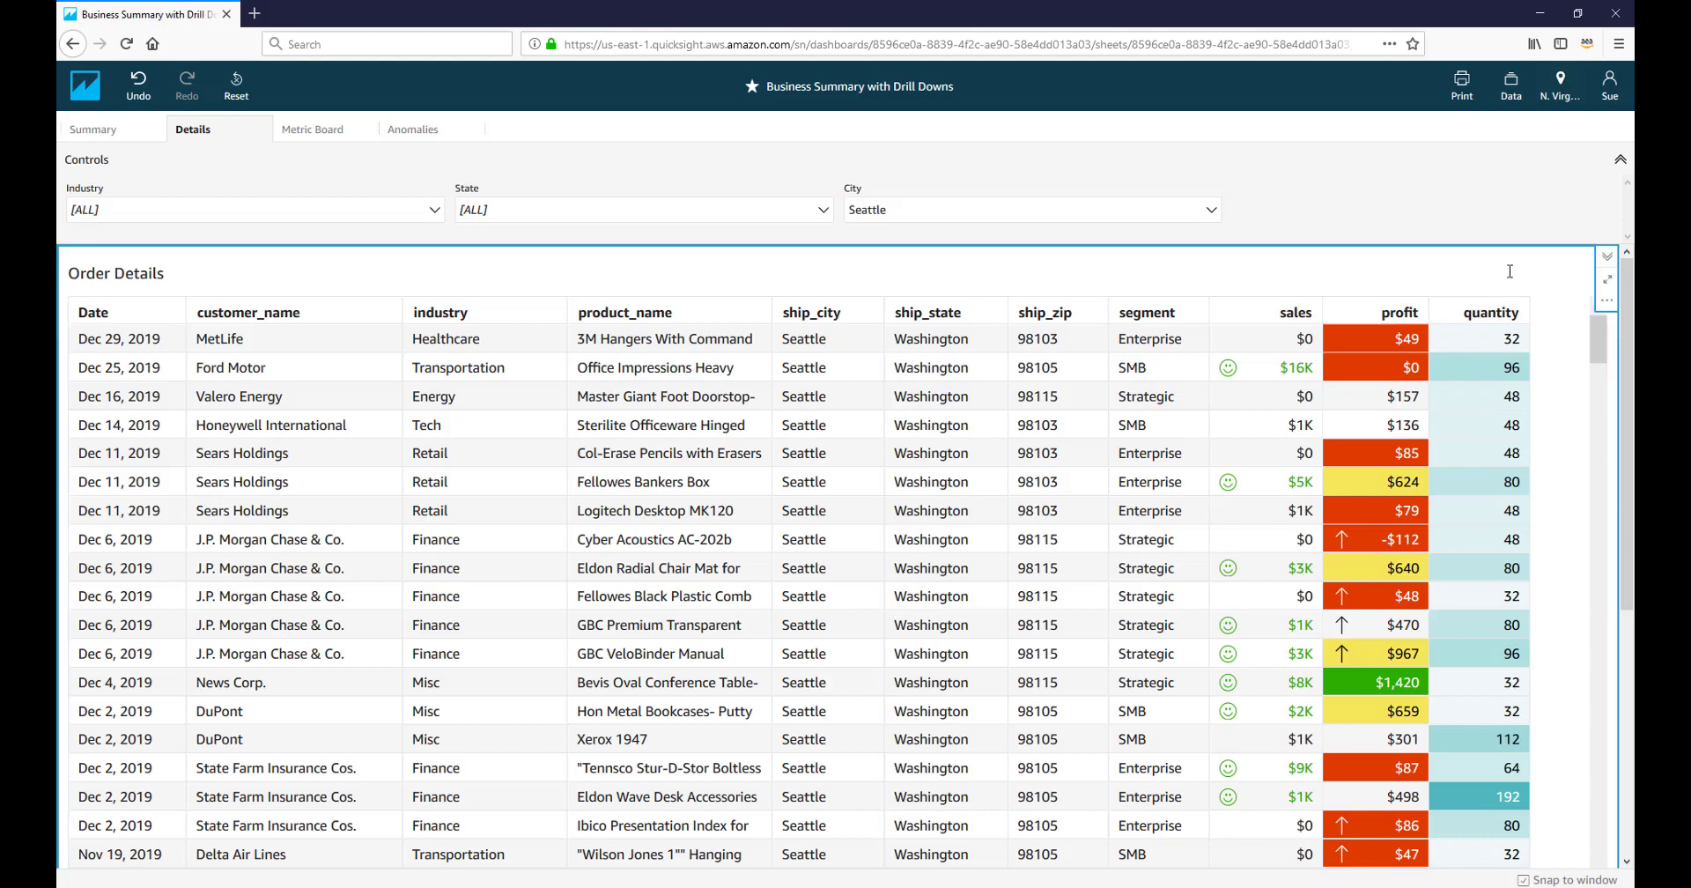
click(1608, 302)
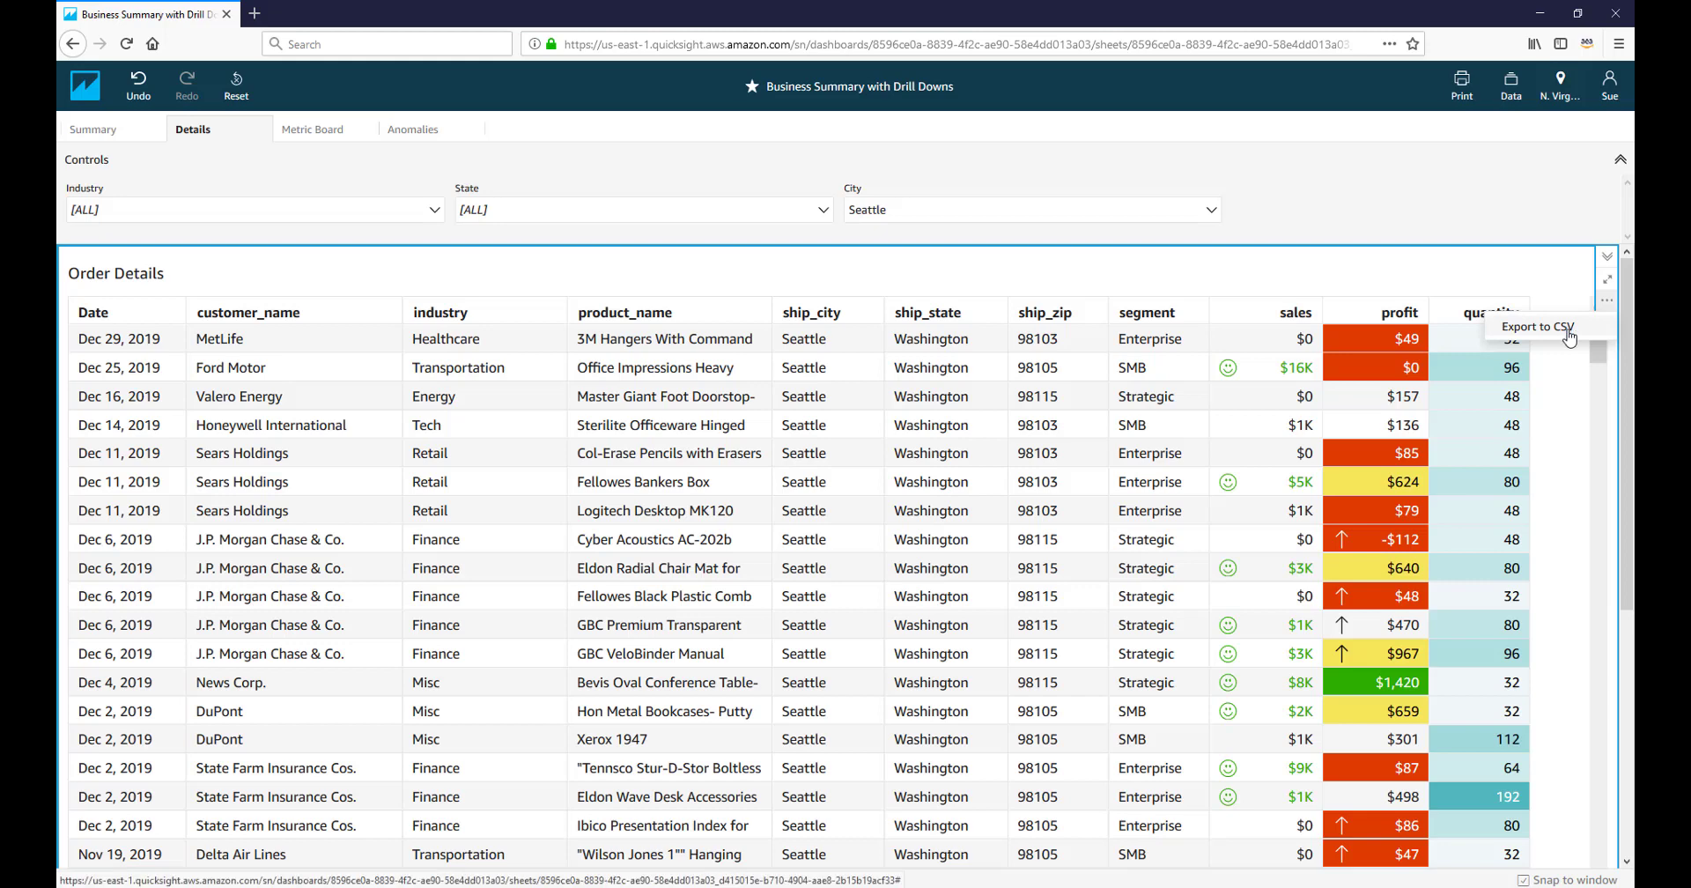
click(1568, 330)
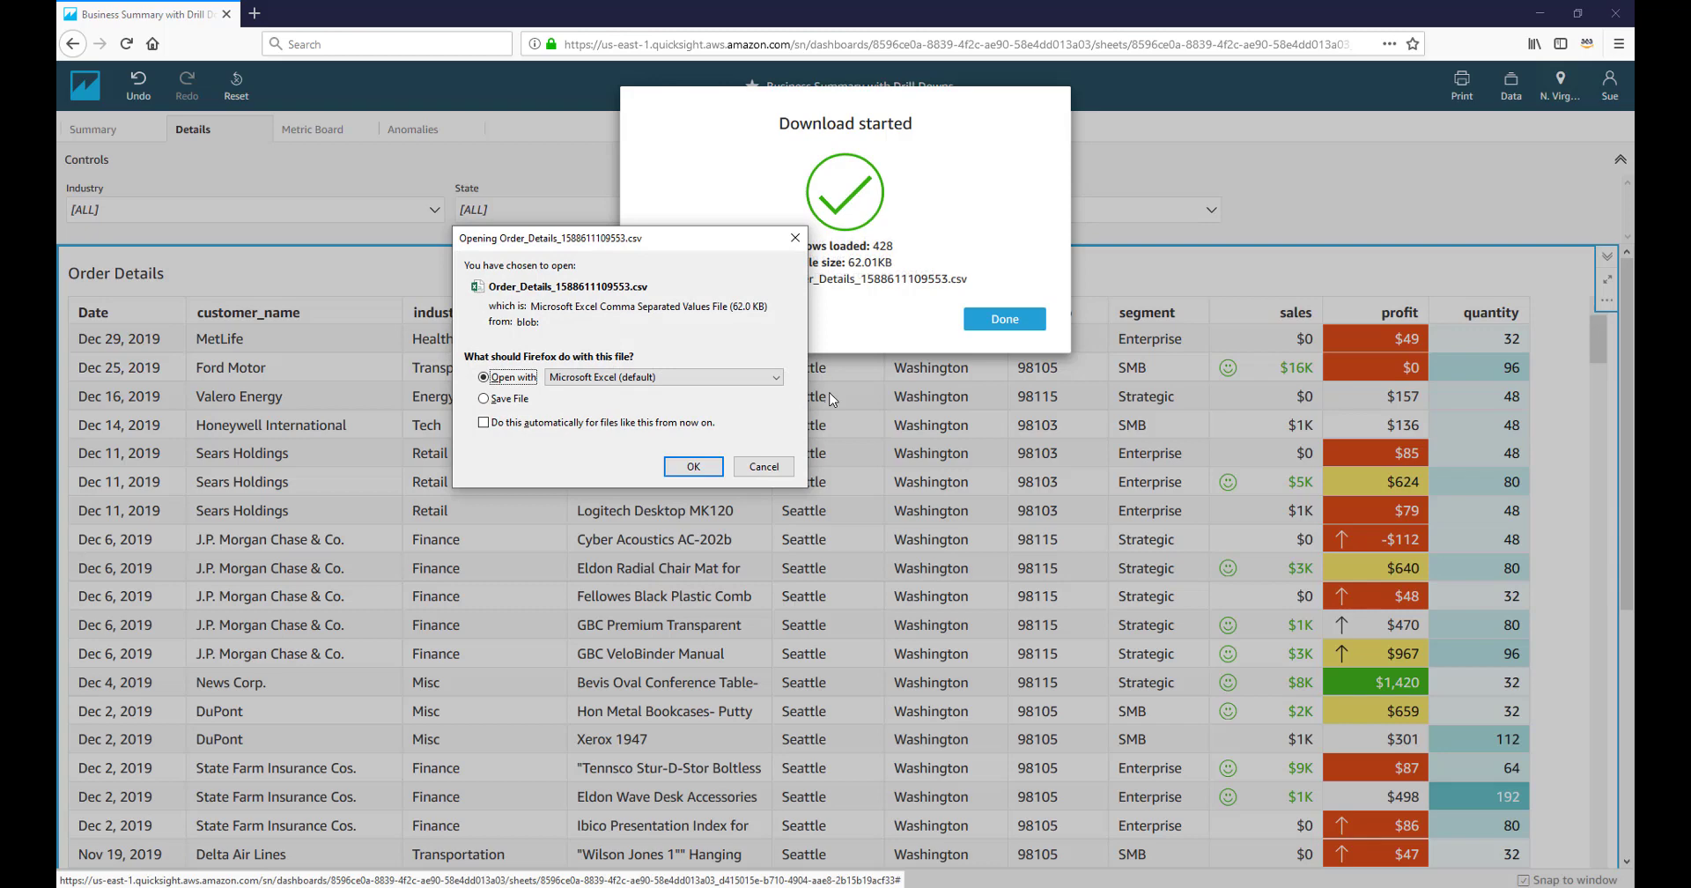
click(693, 466)
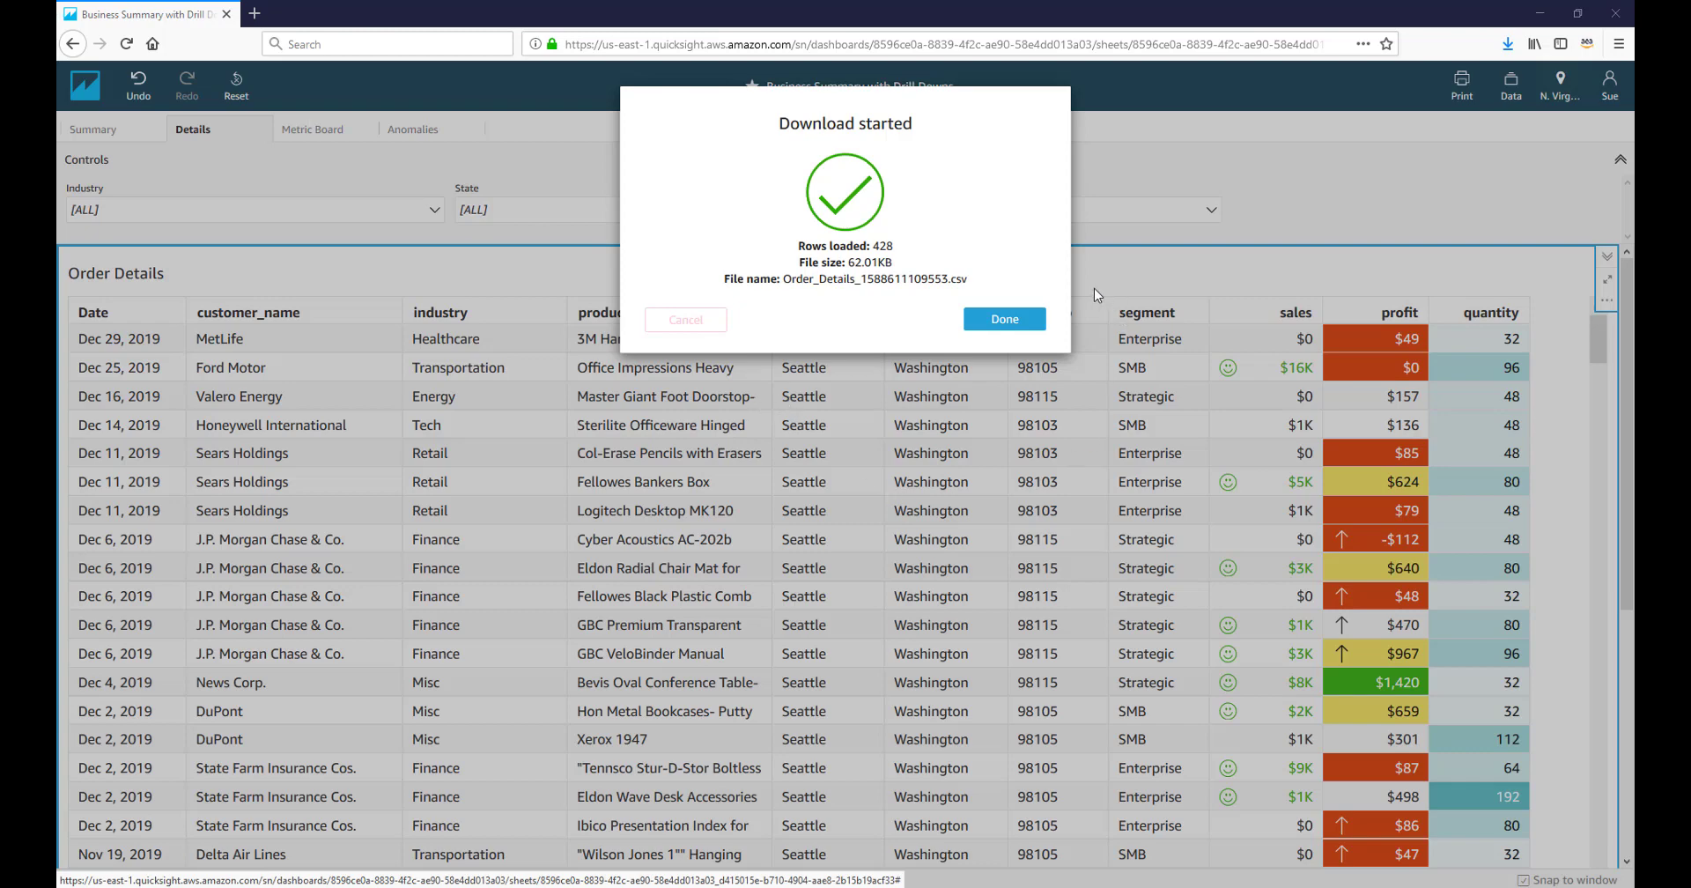
click(1023, 304)
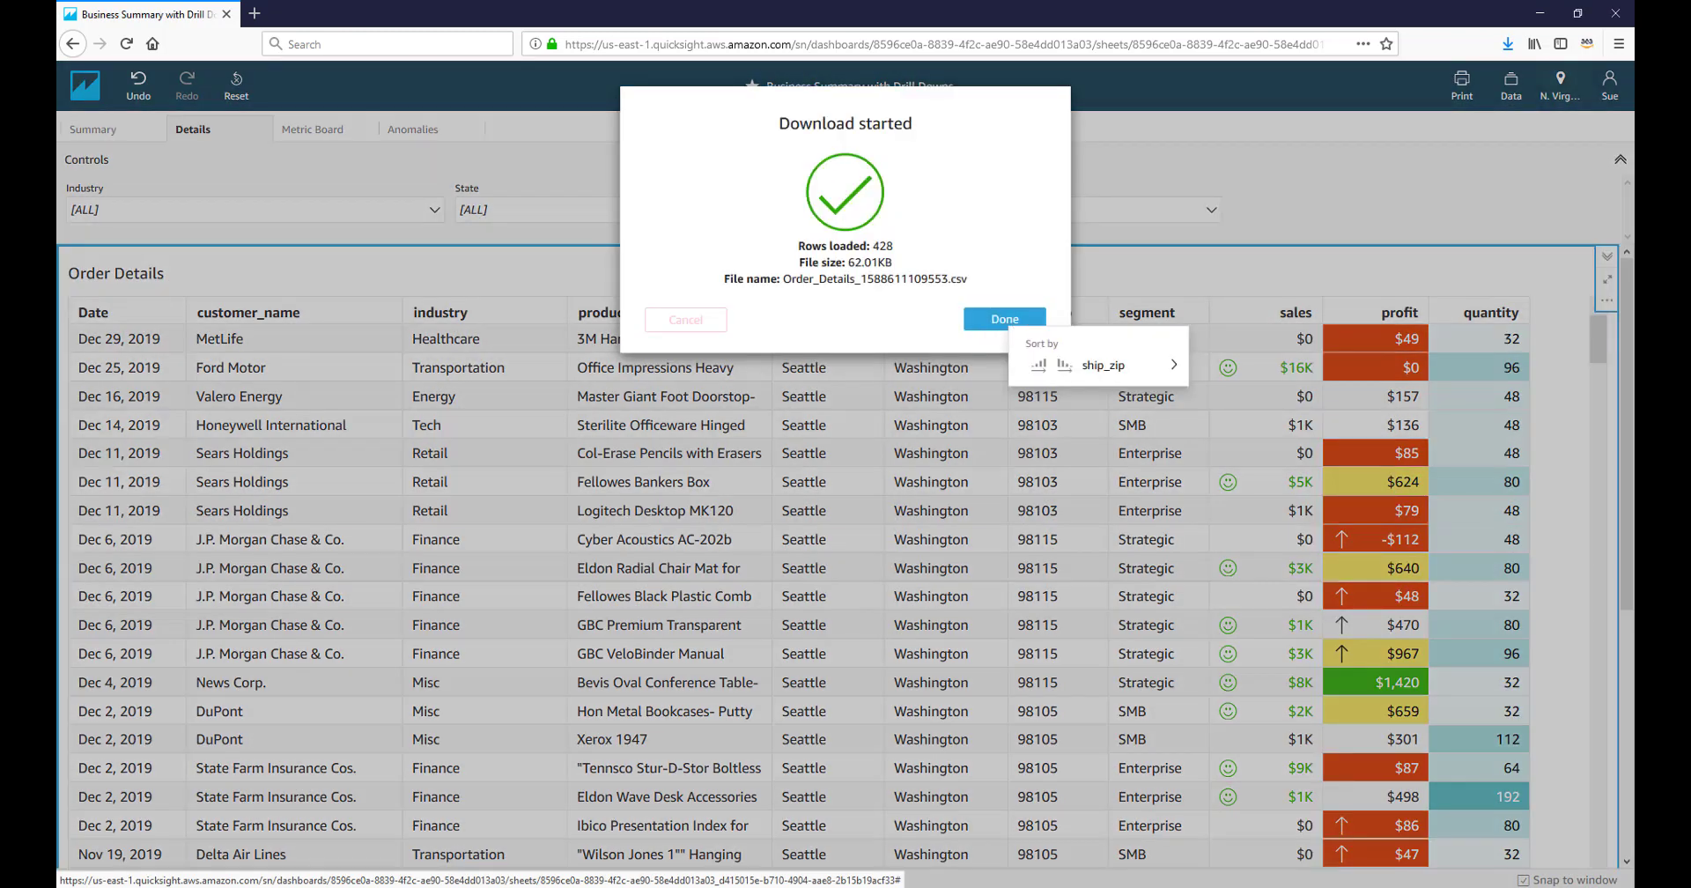
- Auto-fit the Date and customer_name columns of the exported order details in Microsoft Excel and return to the QuickSight dashboard
drag(519, 335, 1159, 341)
click(1228, 338)
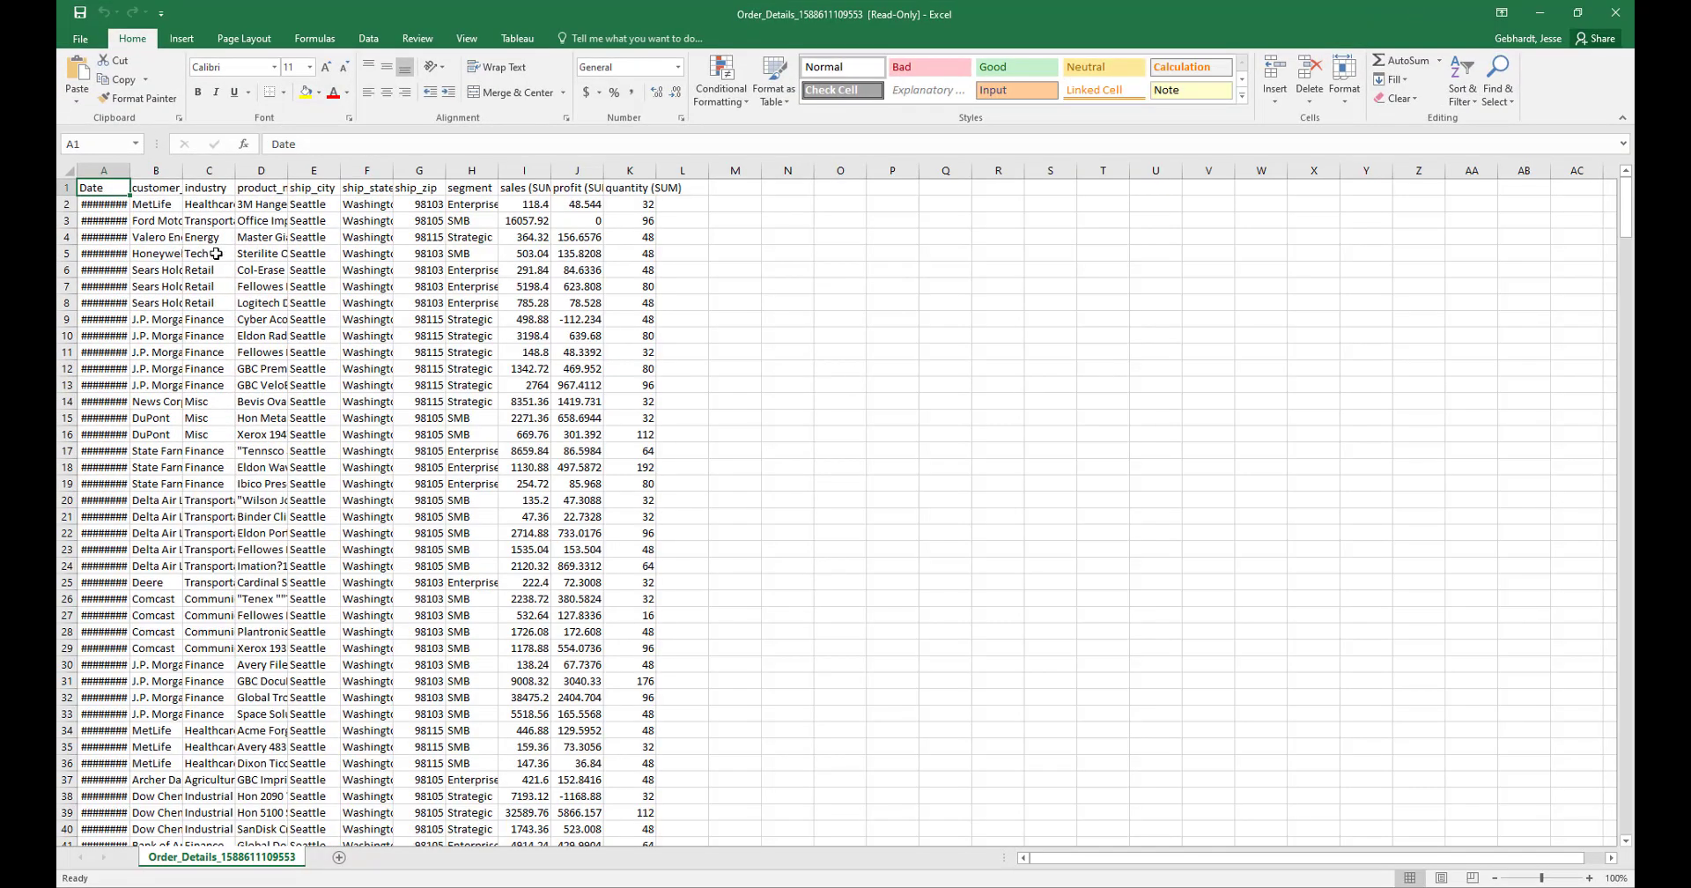
double_click(130, 170)
double_click(215, 172)
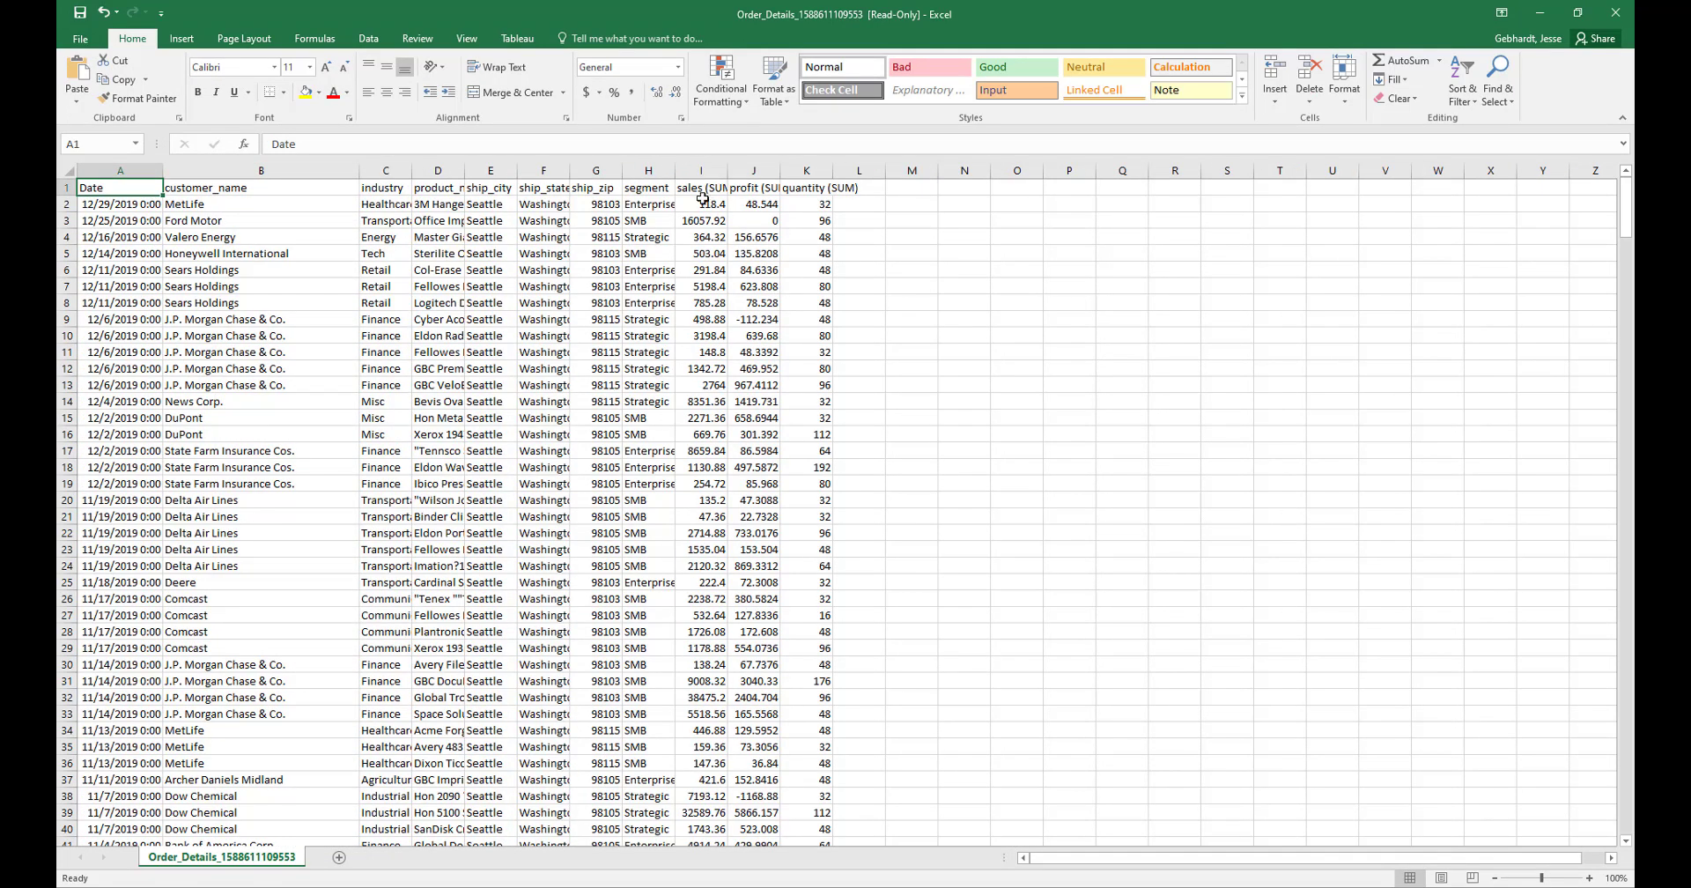
click(1539, 13)
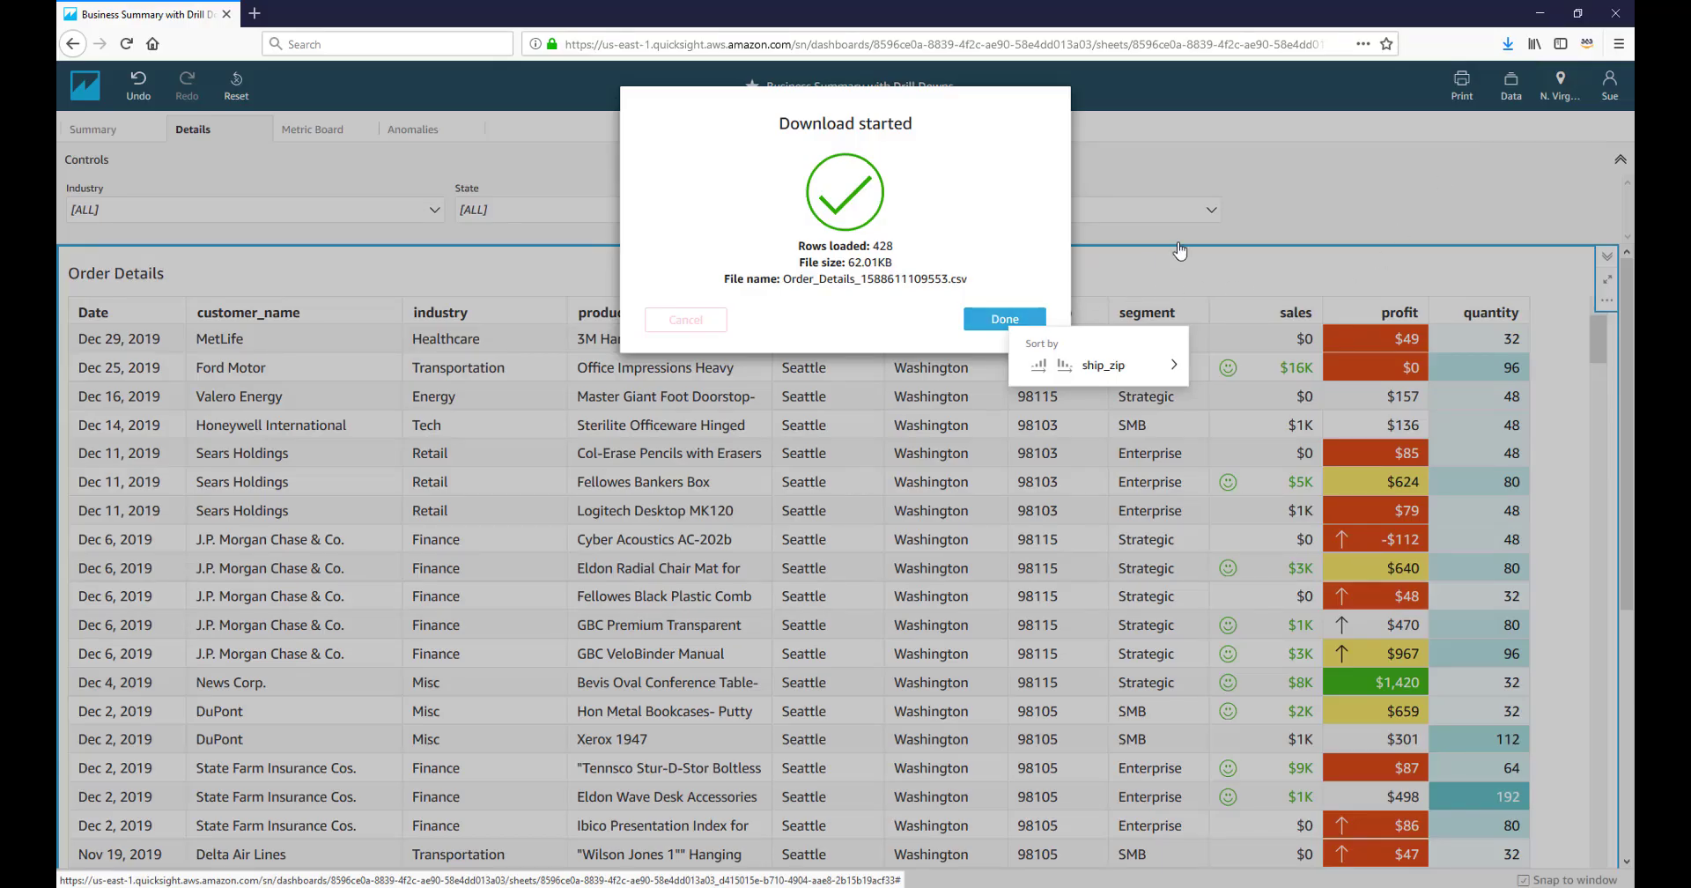
- Dismiss the download notice and reset the City filter on the Details sheet to [ALL]
click(988, 319)
drag(1599, 331, 1618, 737)
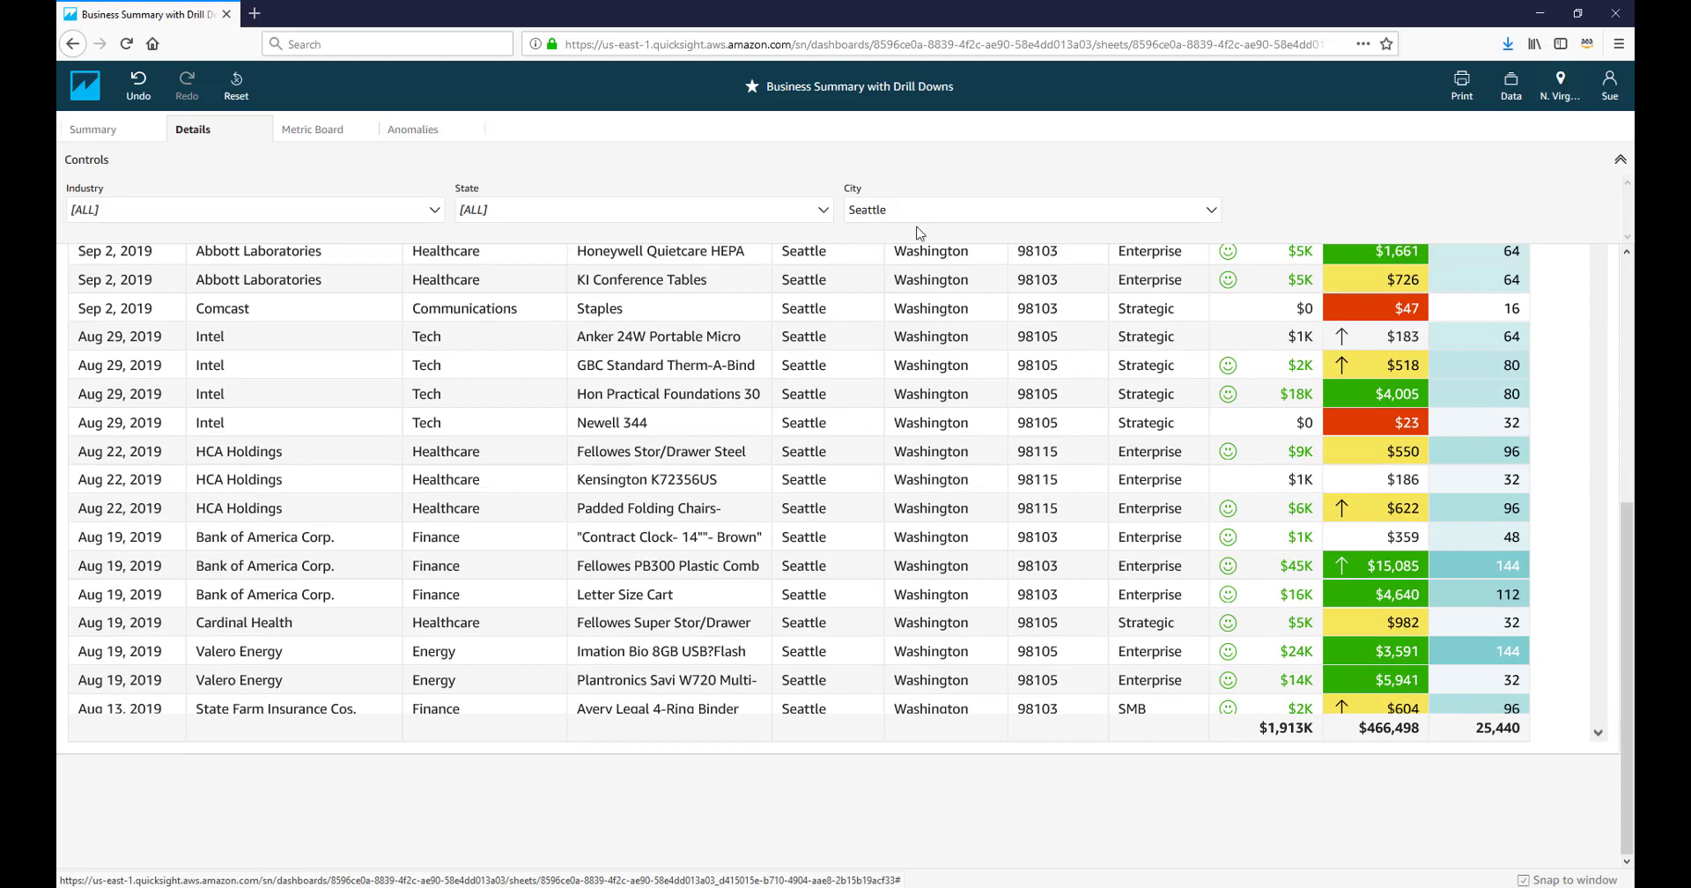
click(877, 212)
click(884, 285)
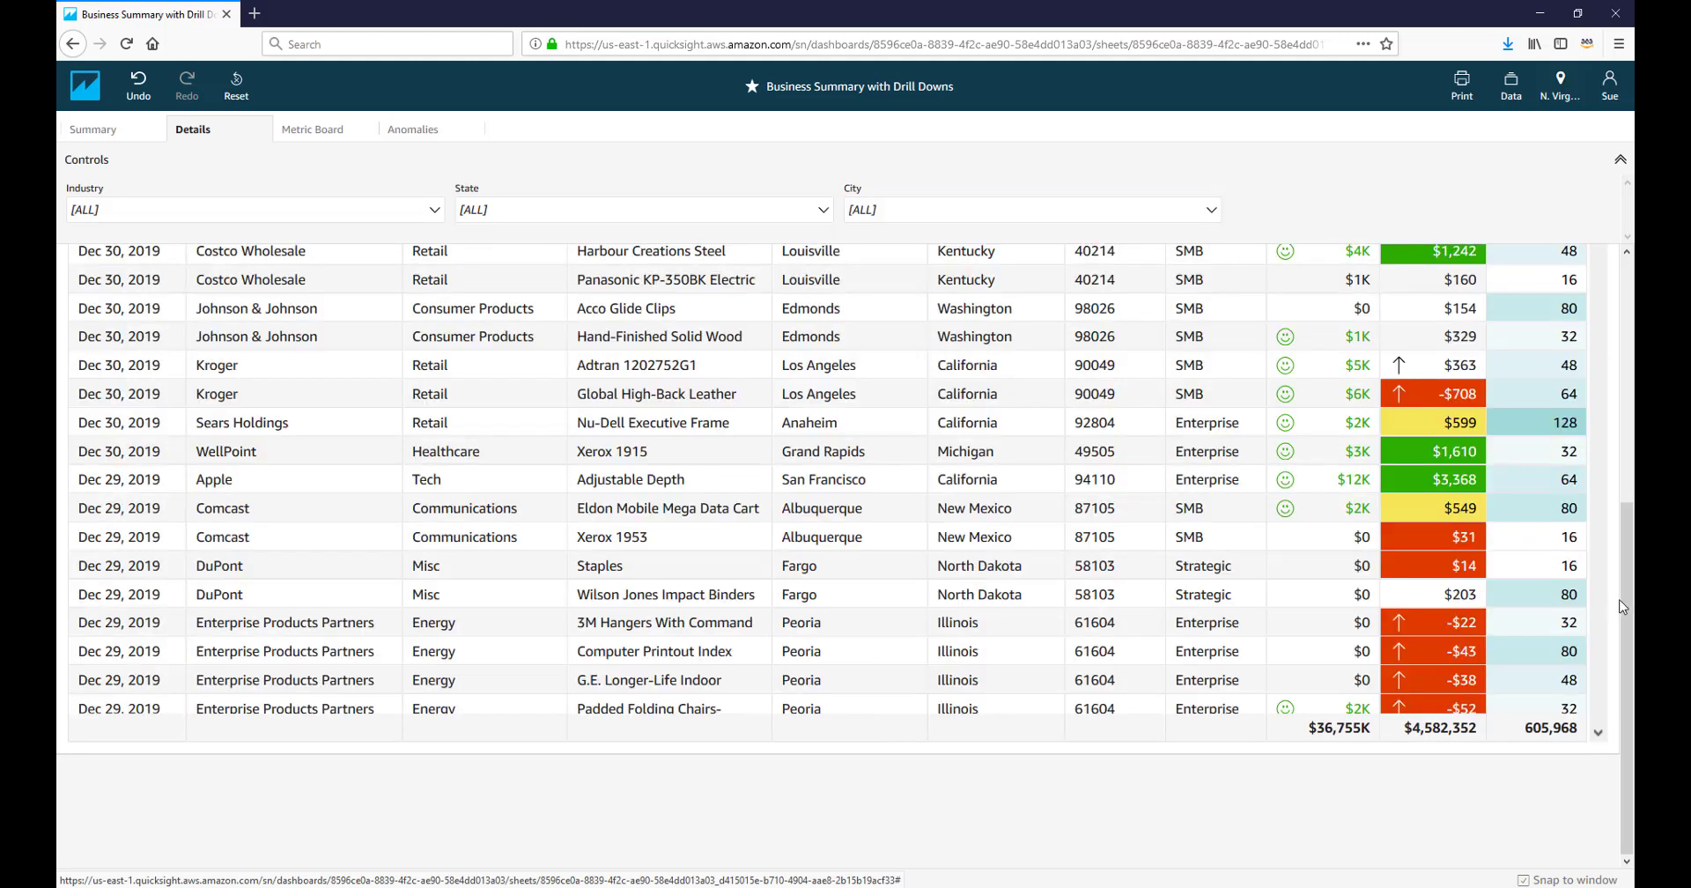
- Go to page 2 of the unfiltered Order Details table and view its first rows
drag(1625, 606, 1629, 304)
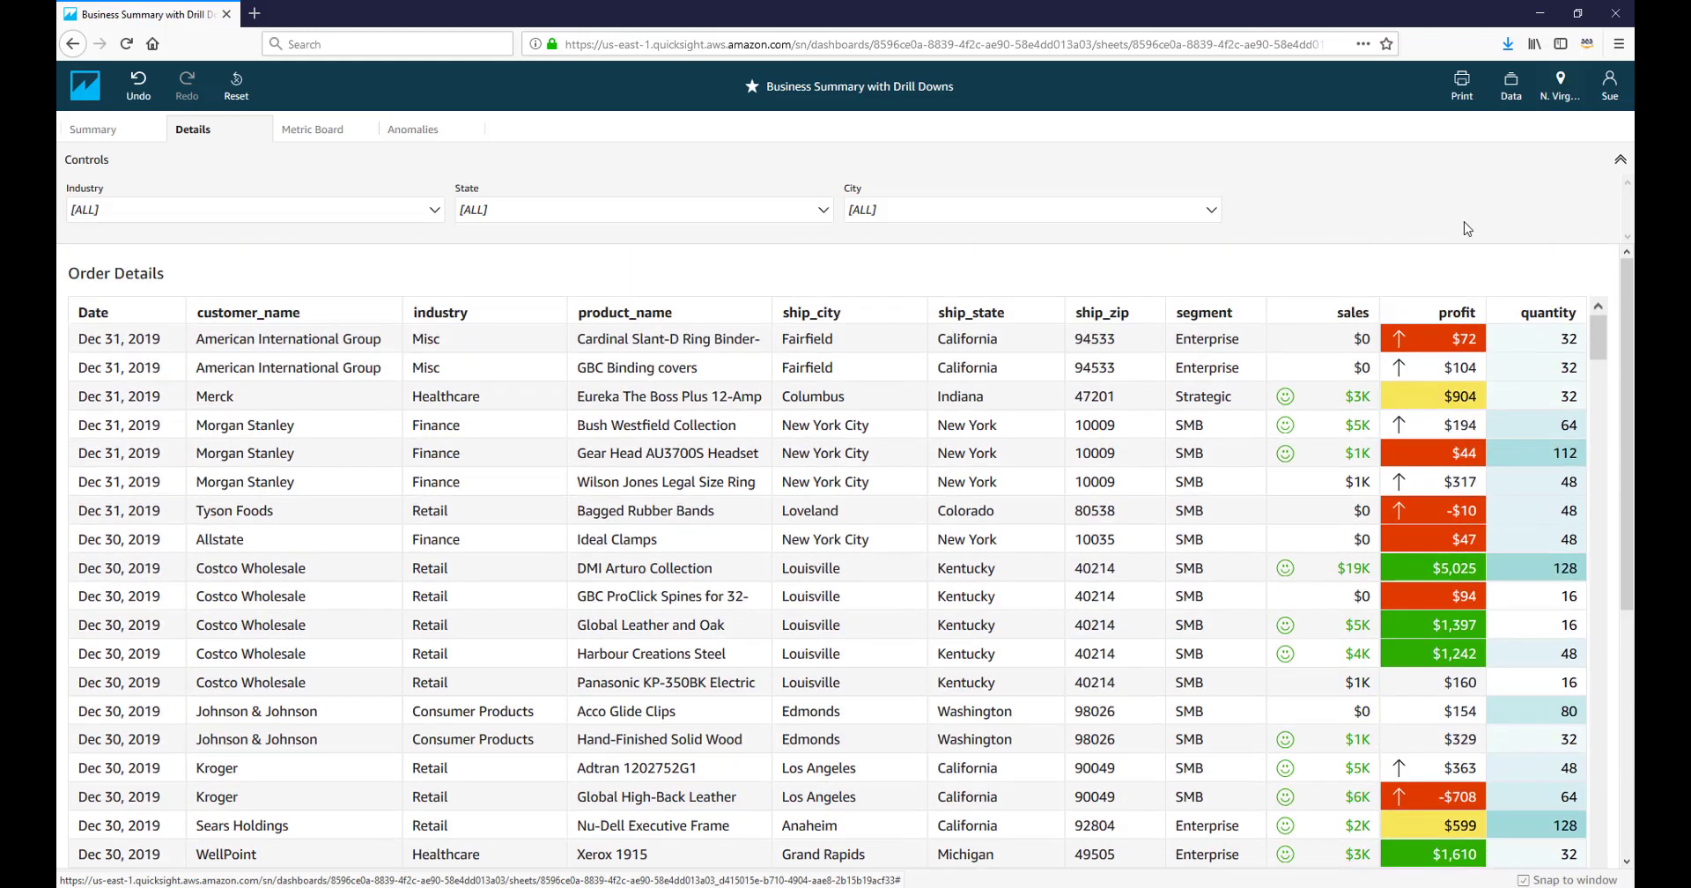
scroll(1625, 361, down, 5)
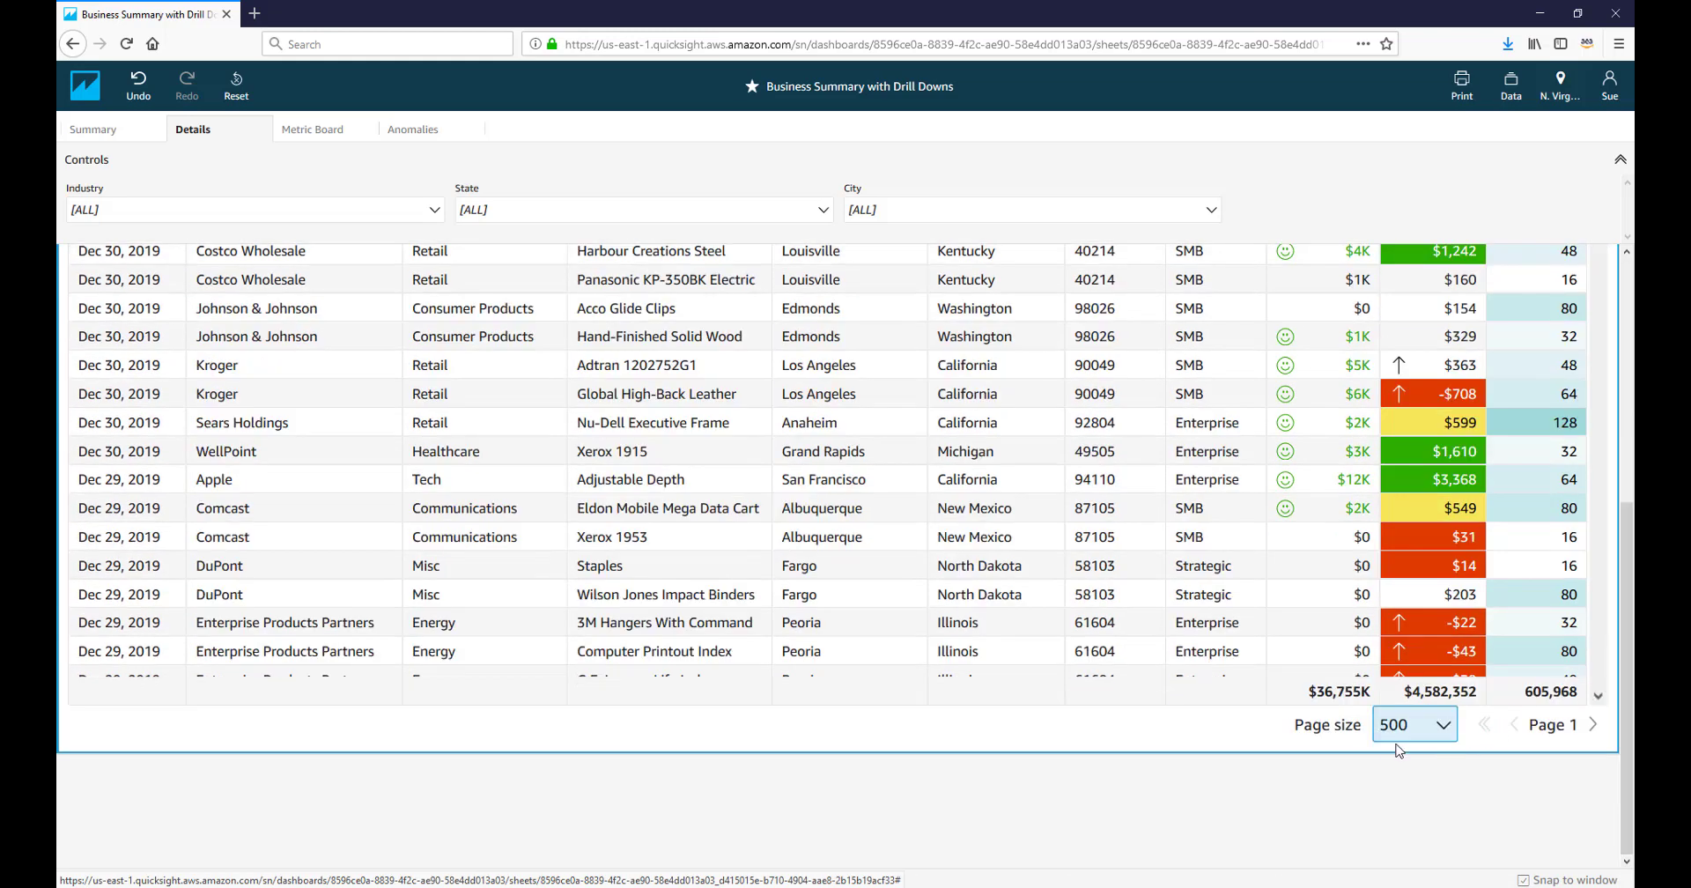
click(1593, 726)
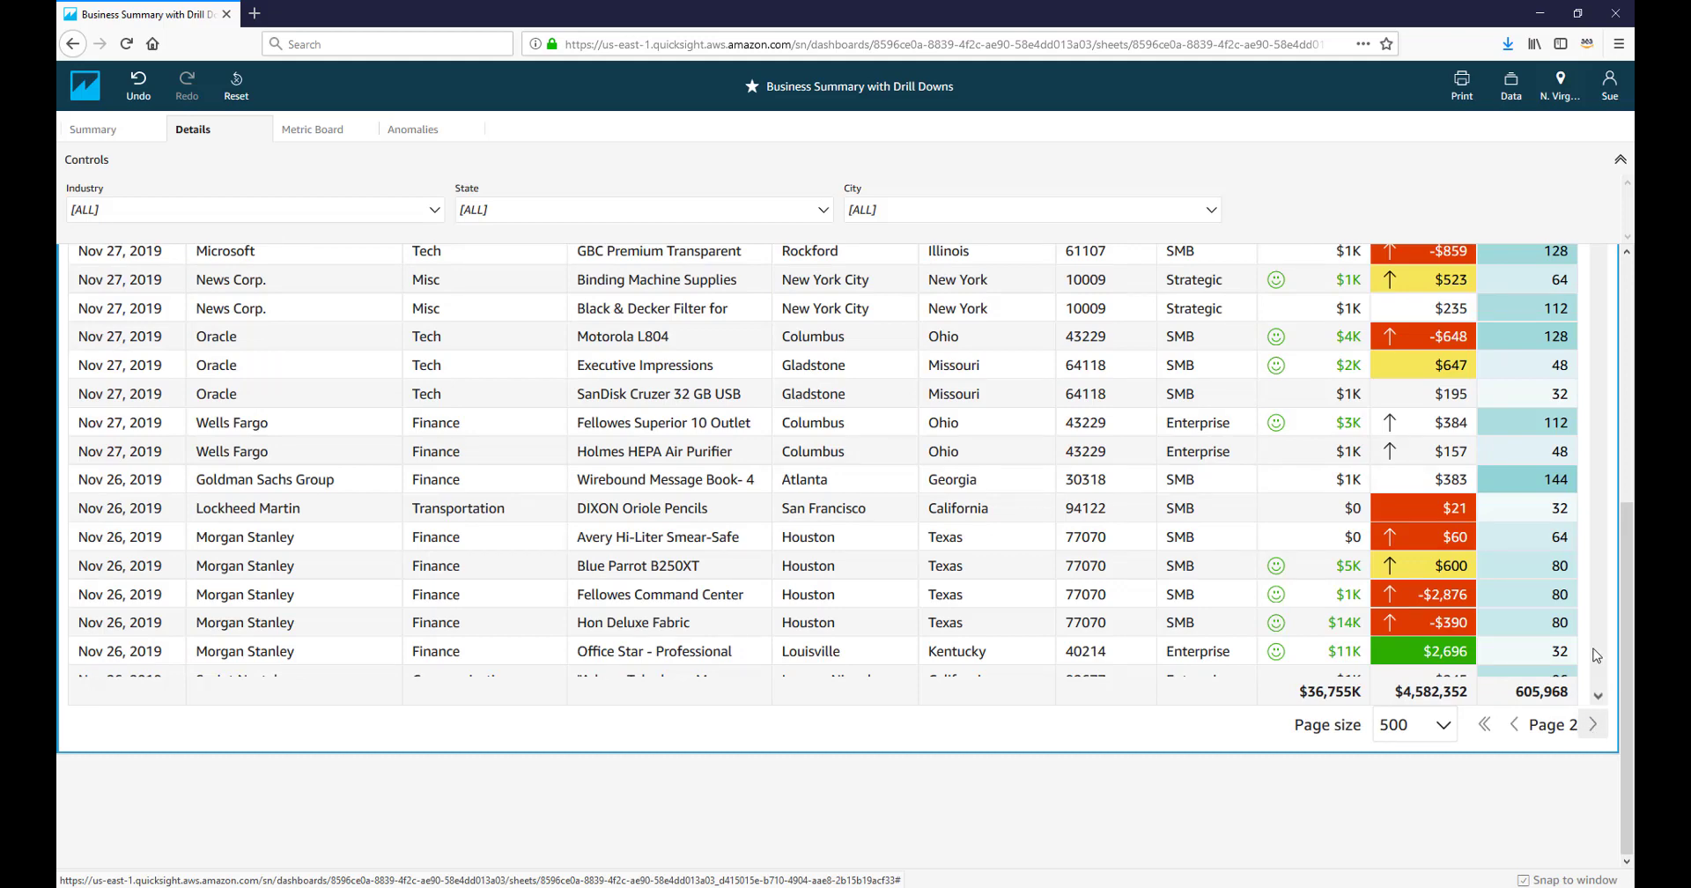
drag(1626, 550, 1622, 304)
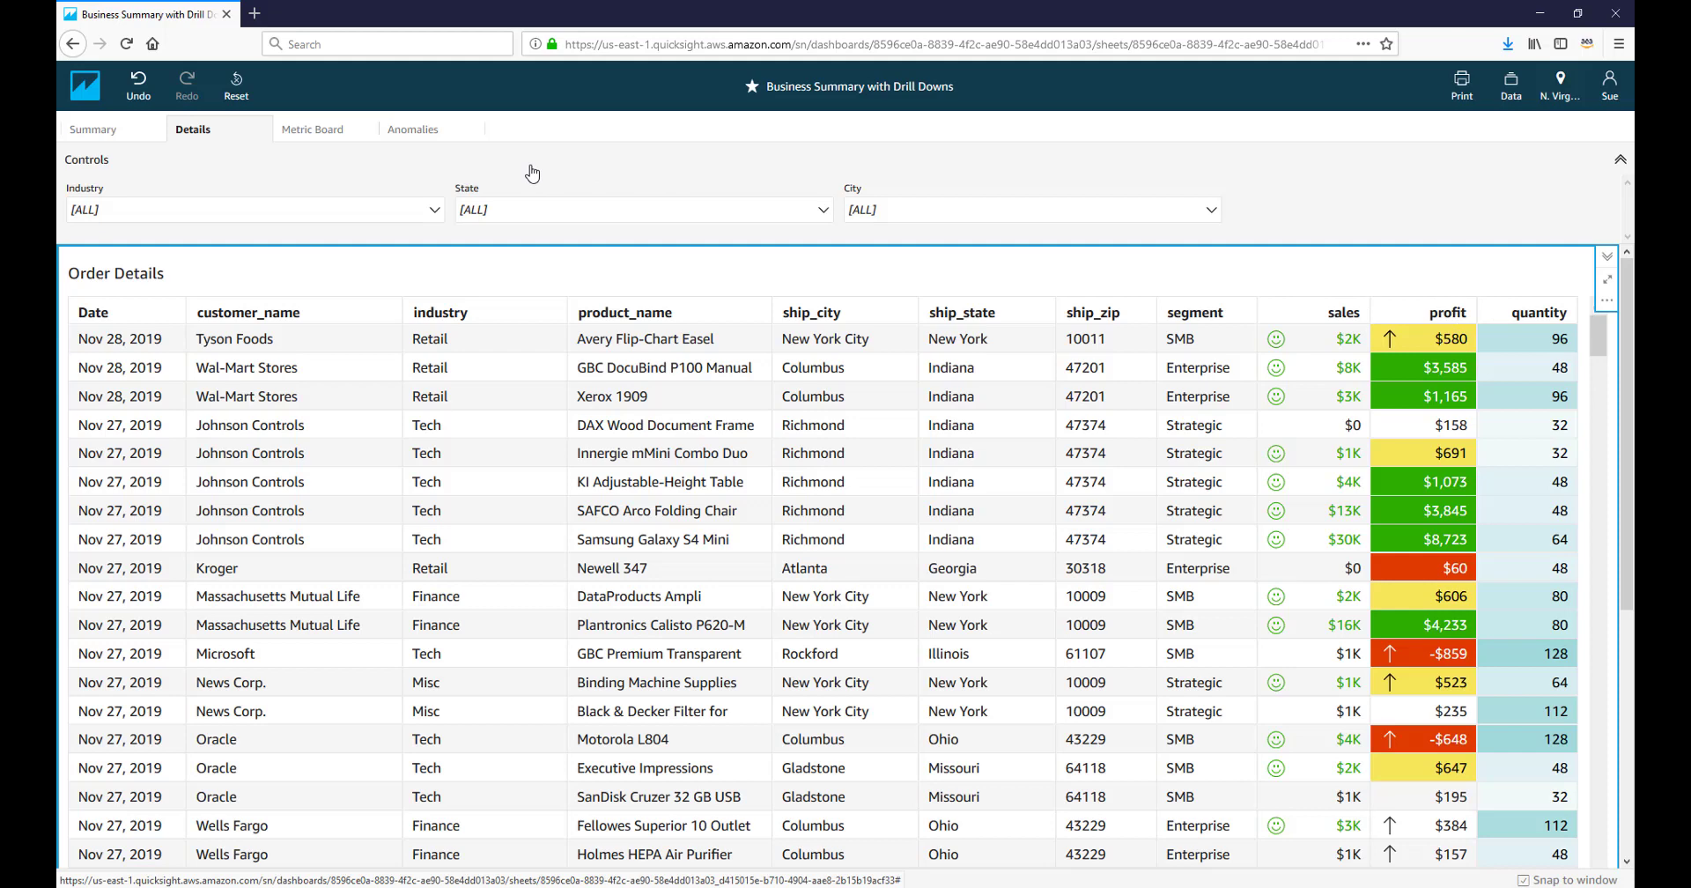
- Open the Tabular Reporting dashboard from the home page and set Top N to 30 for the Sales Report
click(85, 86)
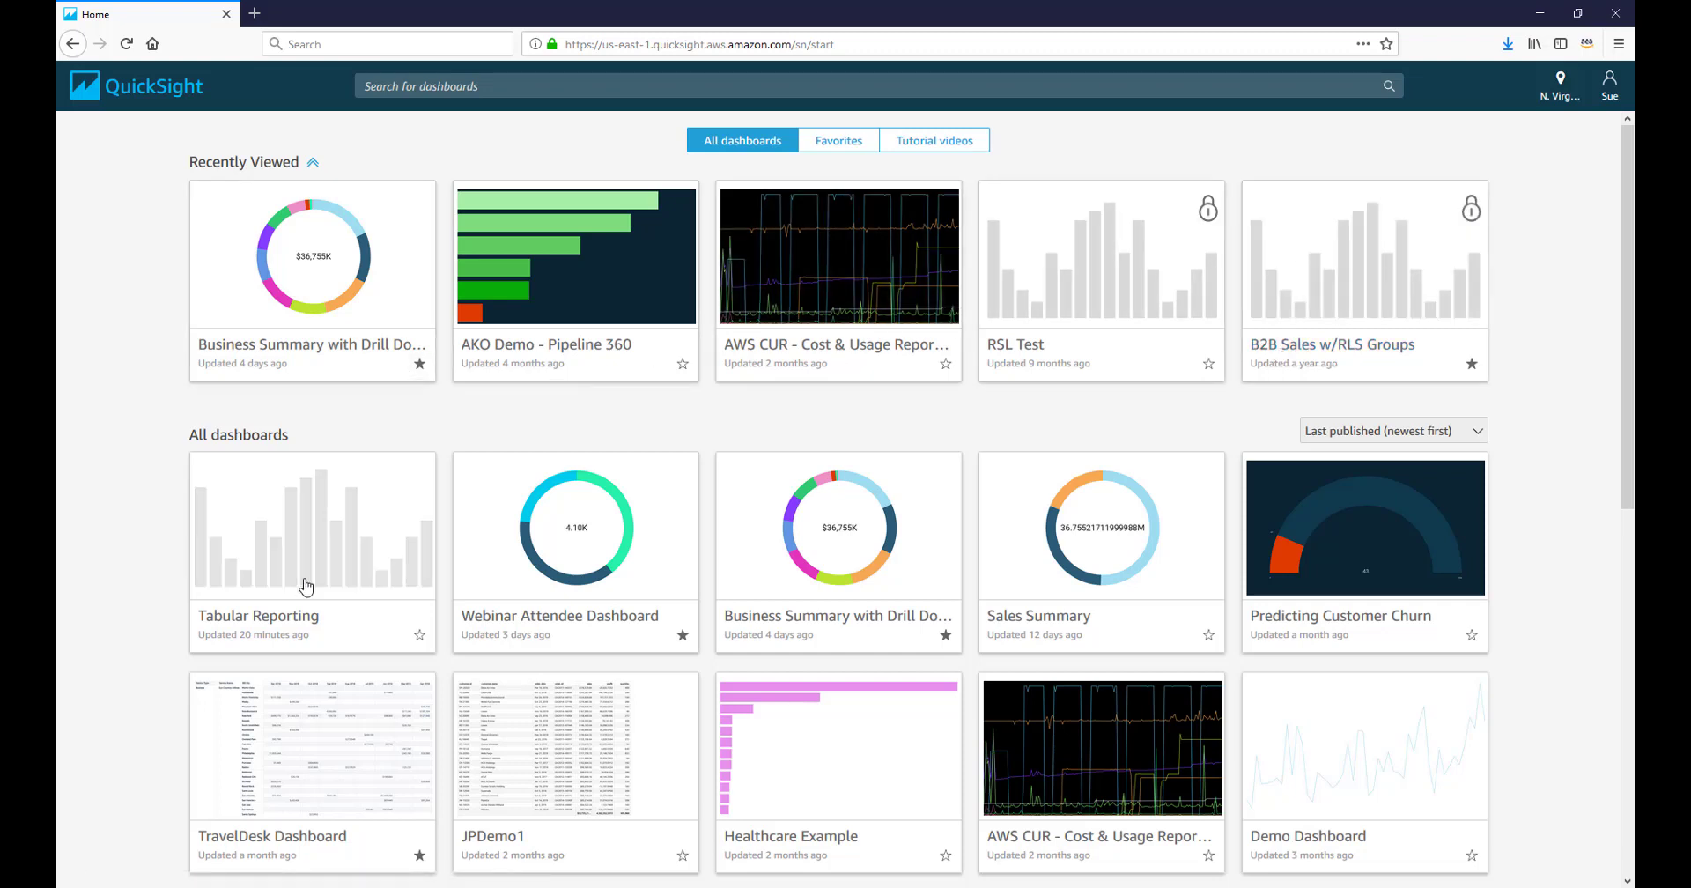
click(290, 614)
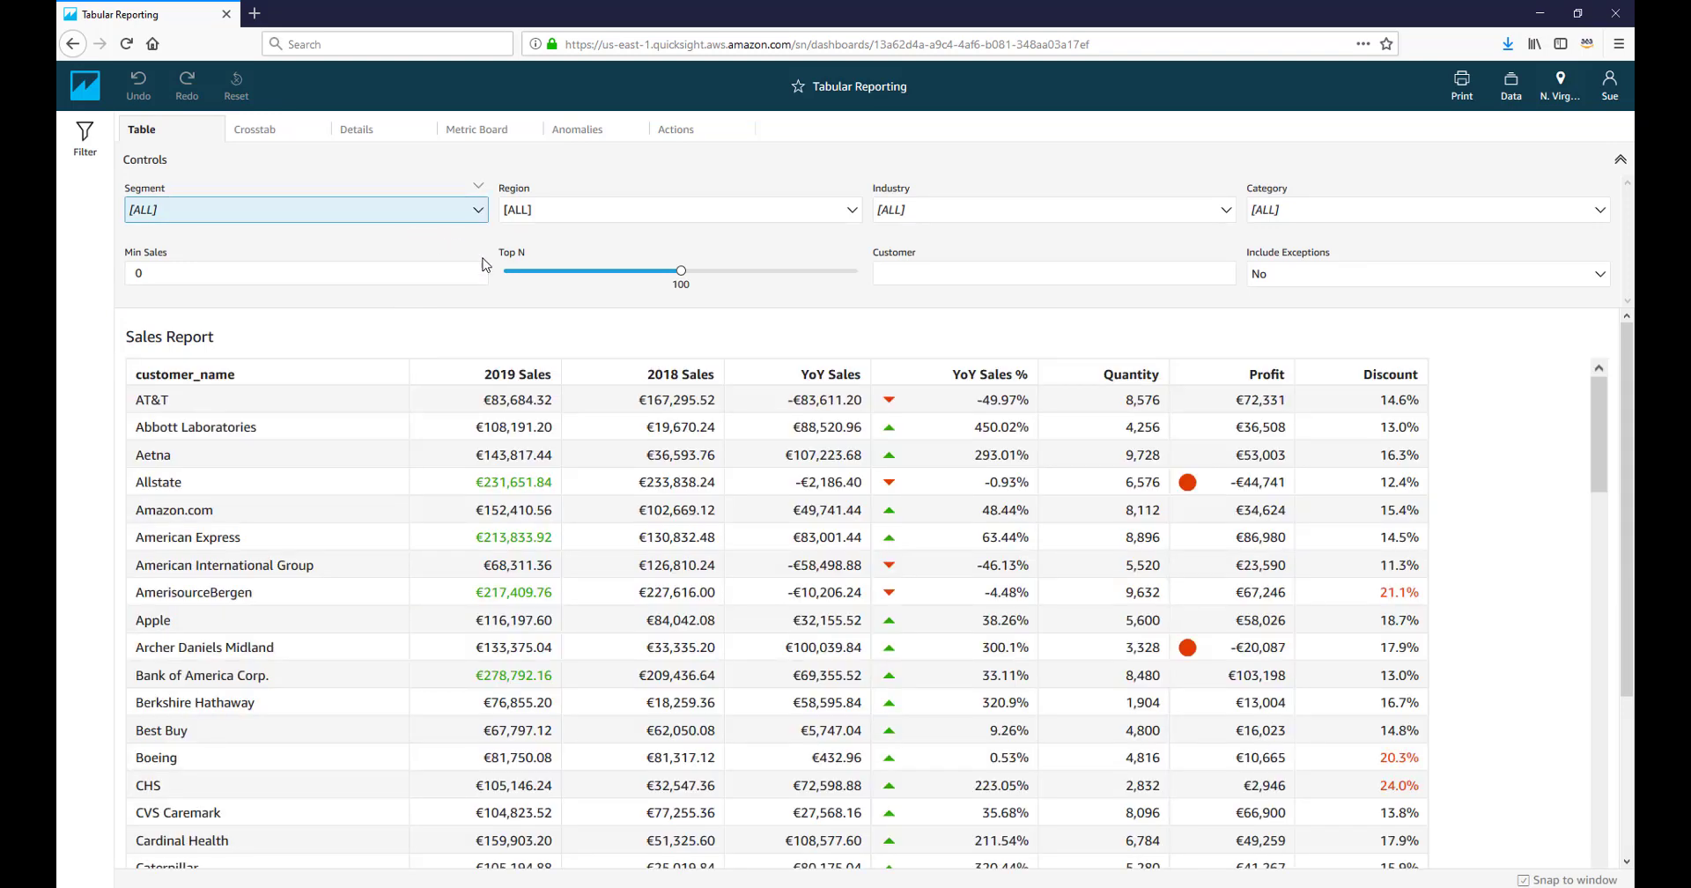
drag(680, 271, 557, 283)
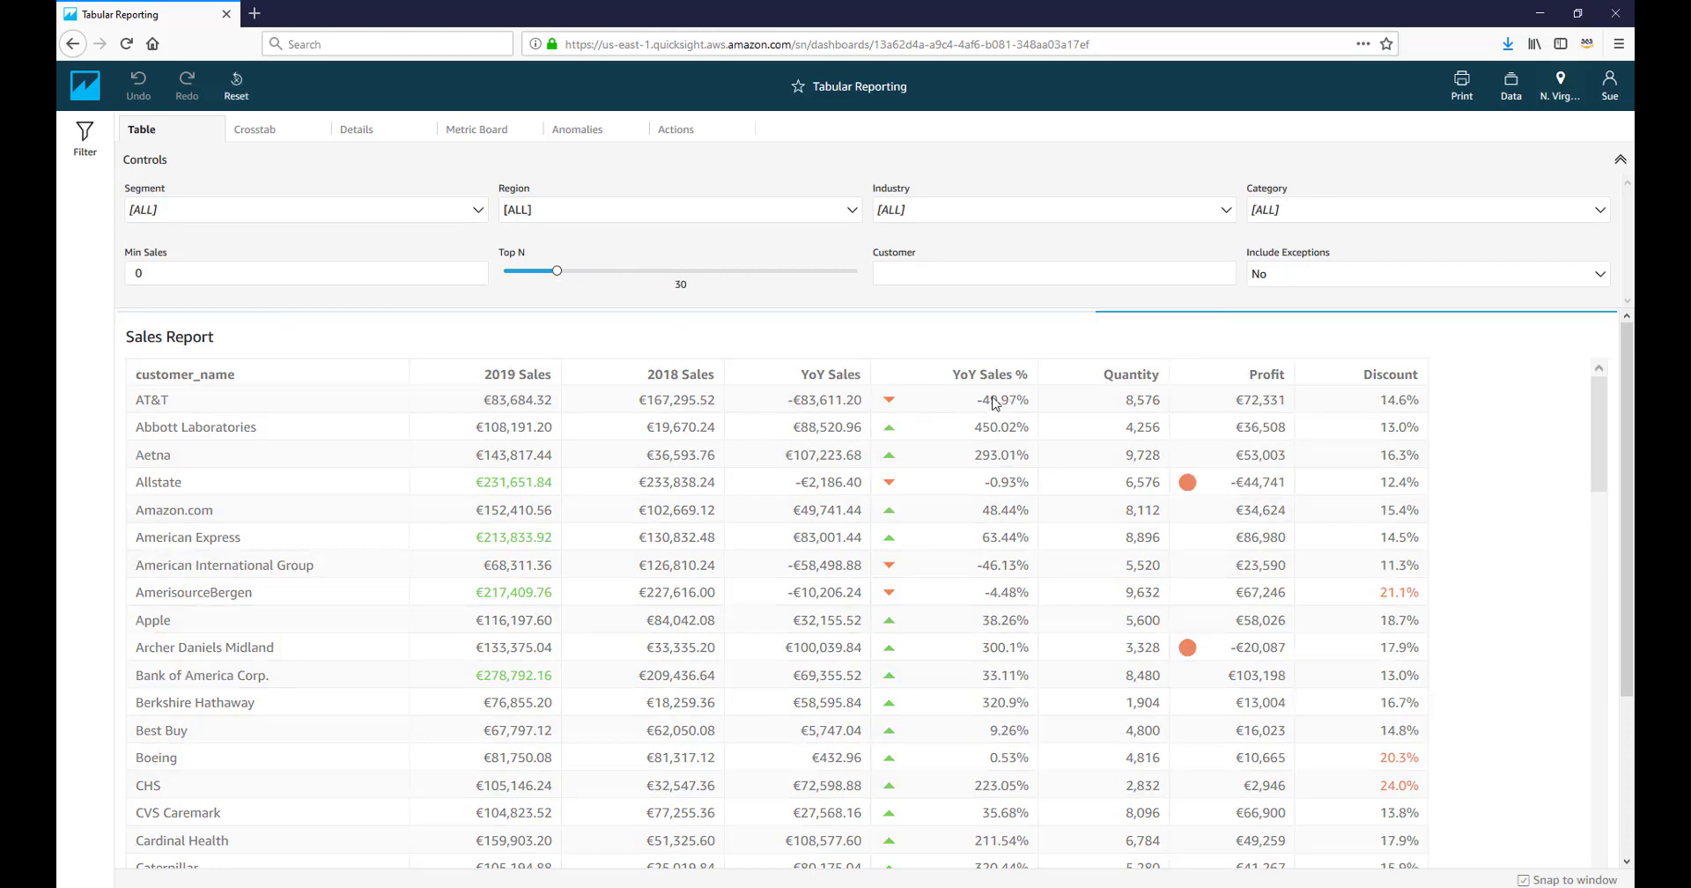
- Set the Min Sales control of the Sales Report to 200000
click(168, 279)
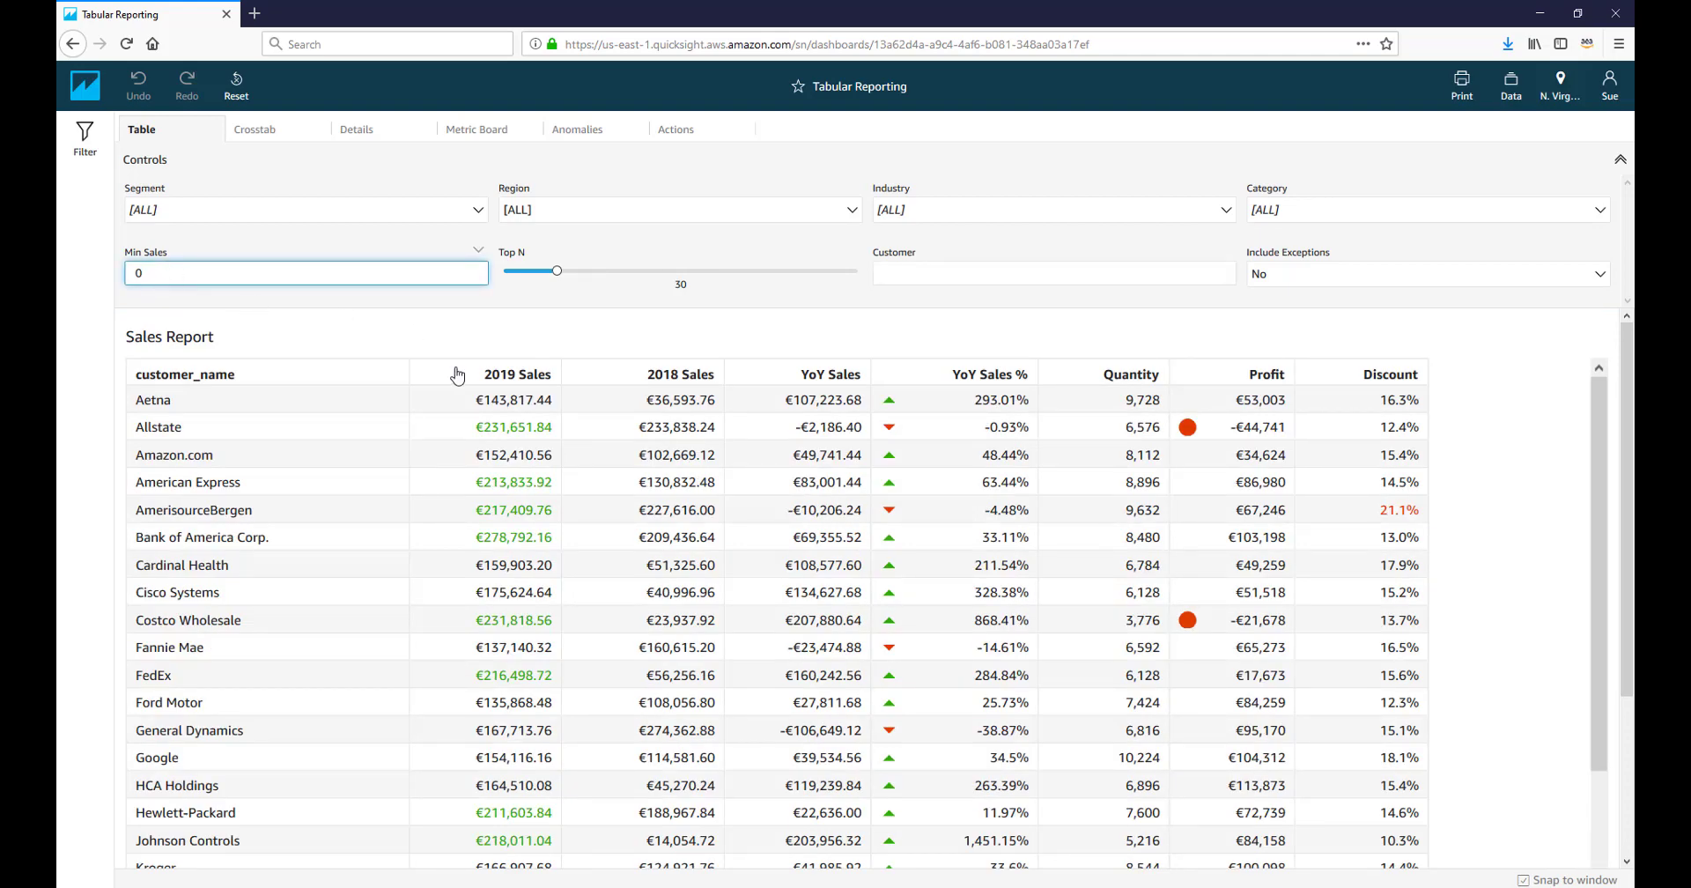
drag(158, 275, 98, 245)
text(200000)
key(Return)
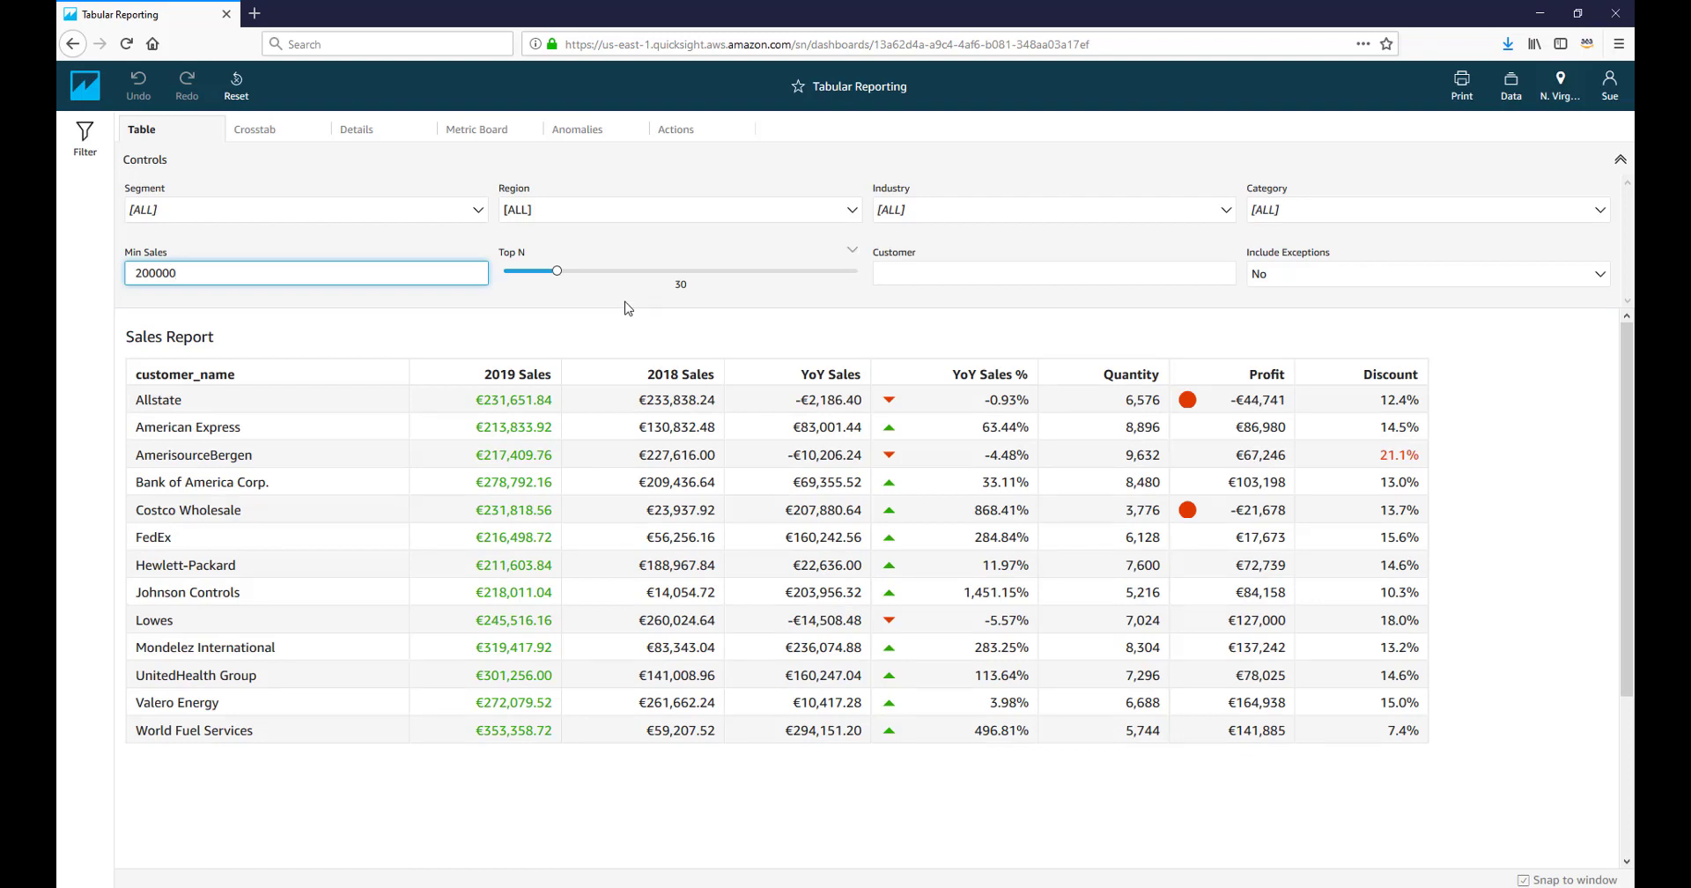
- Sort the Sales Report by Quantity in descending order and show the table's export options
click(1109, 378)
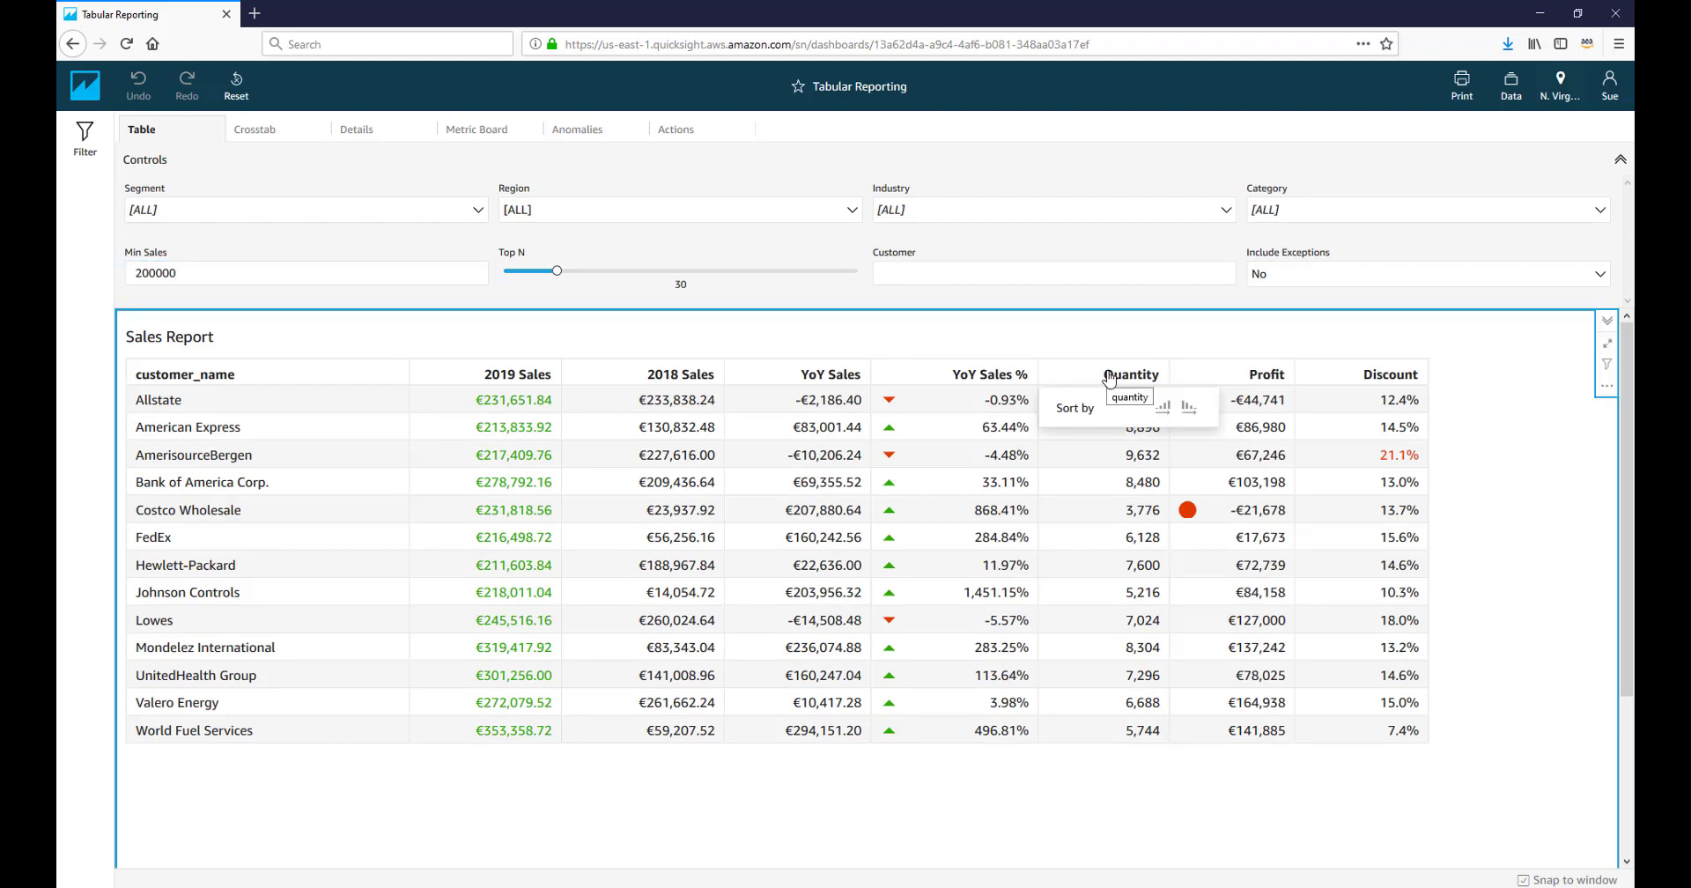
click(1191, 419)
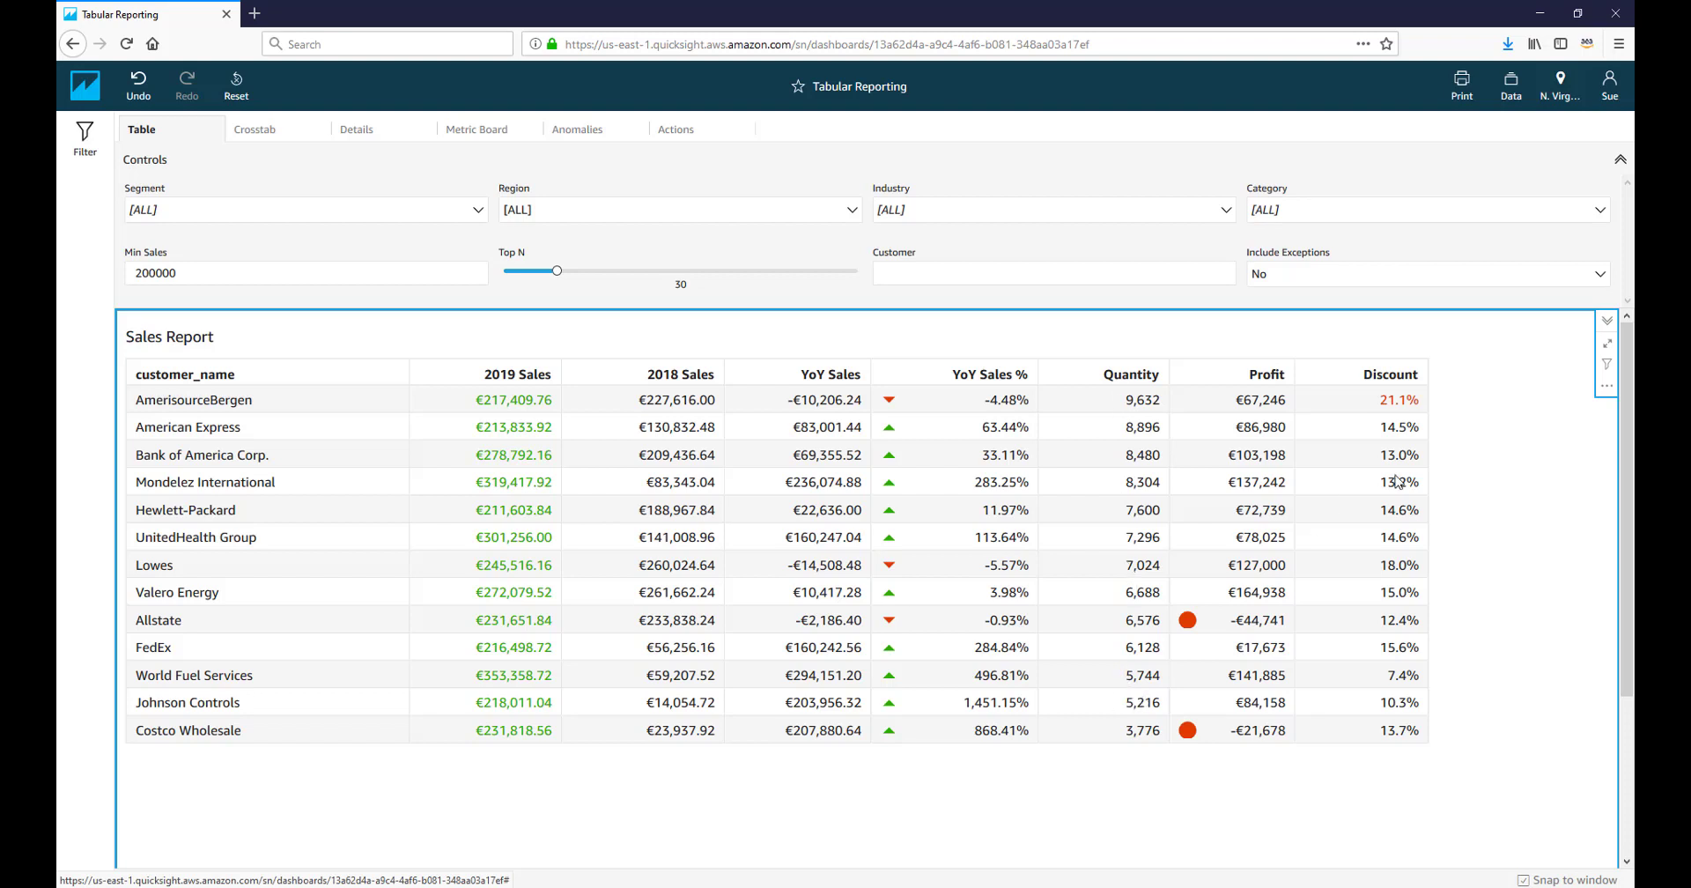
click(1607, 388)
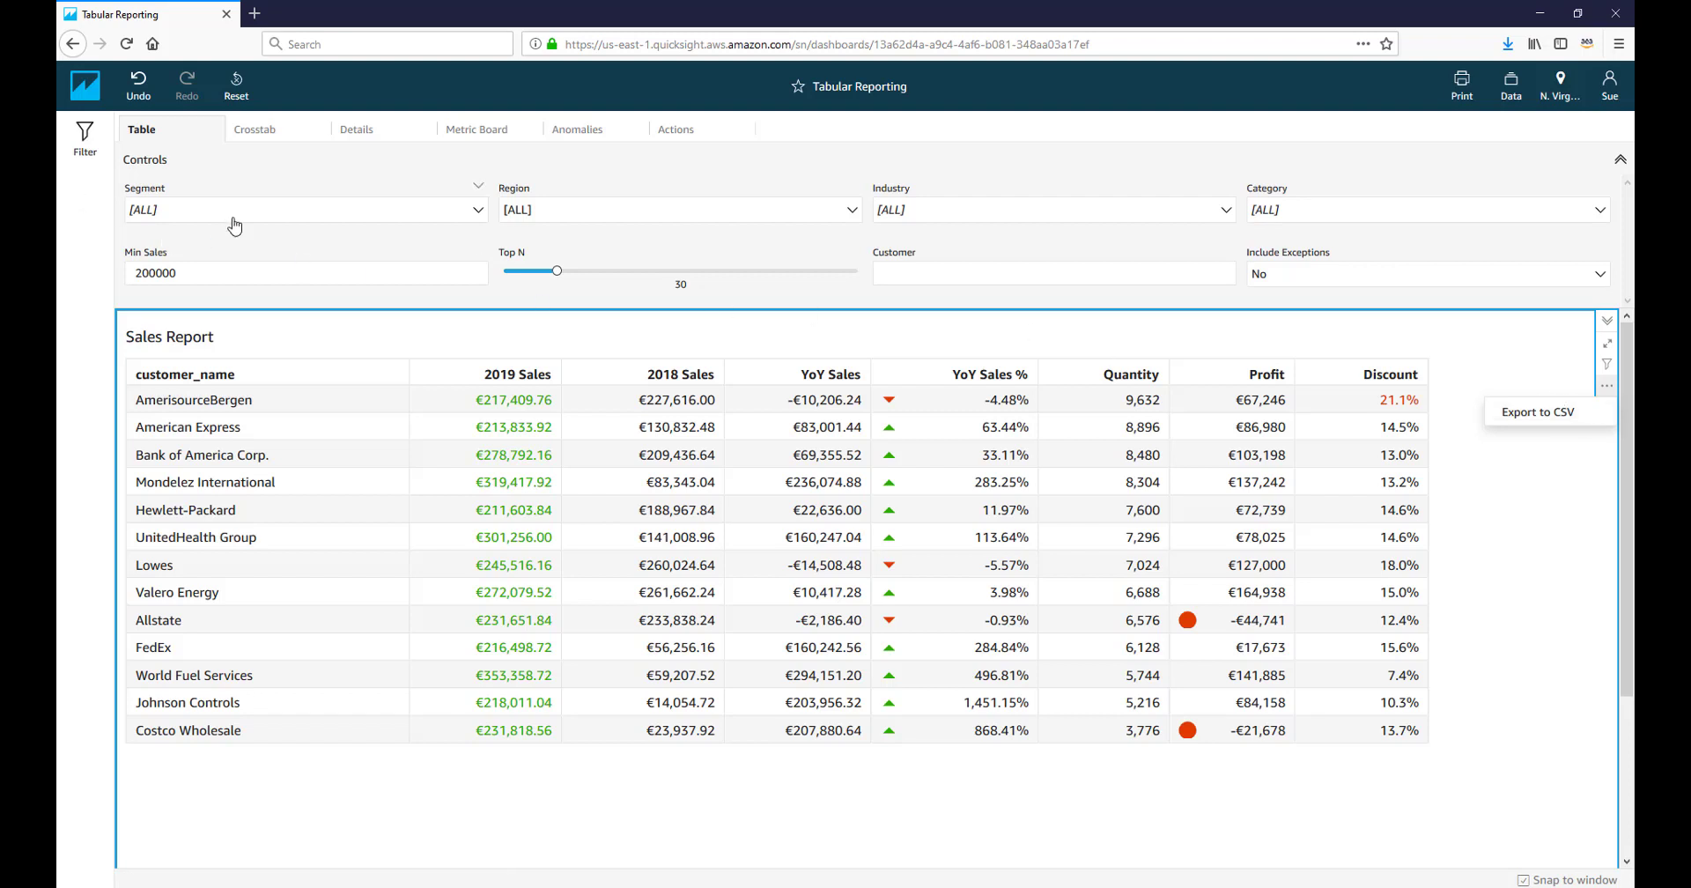
- Open the Crosstab sheet and expand and collapse the Central and South regions of the Enterprise segment in turn
click(264, 132)
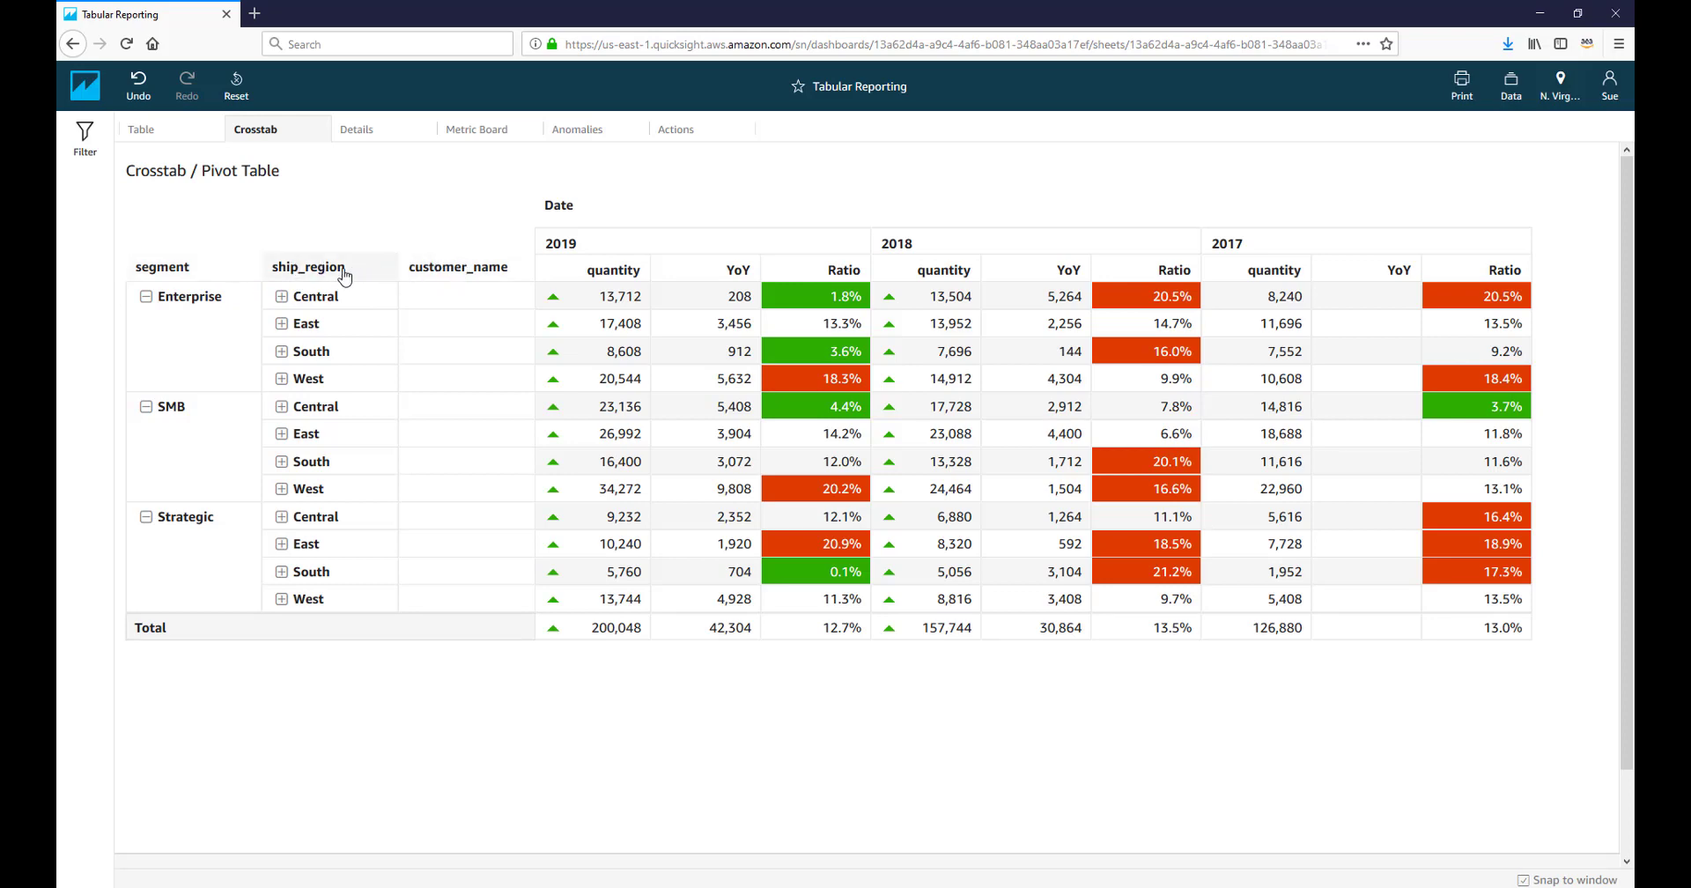
click(281, 296)
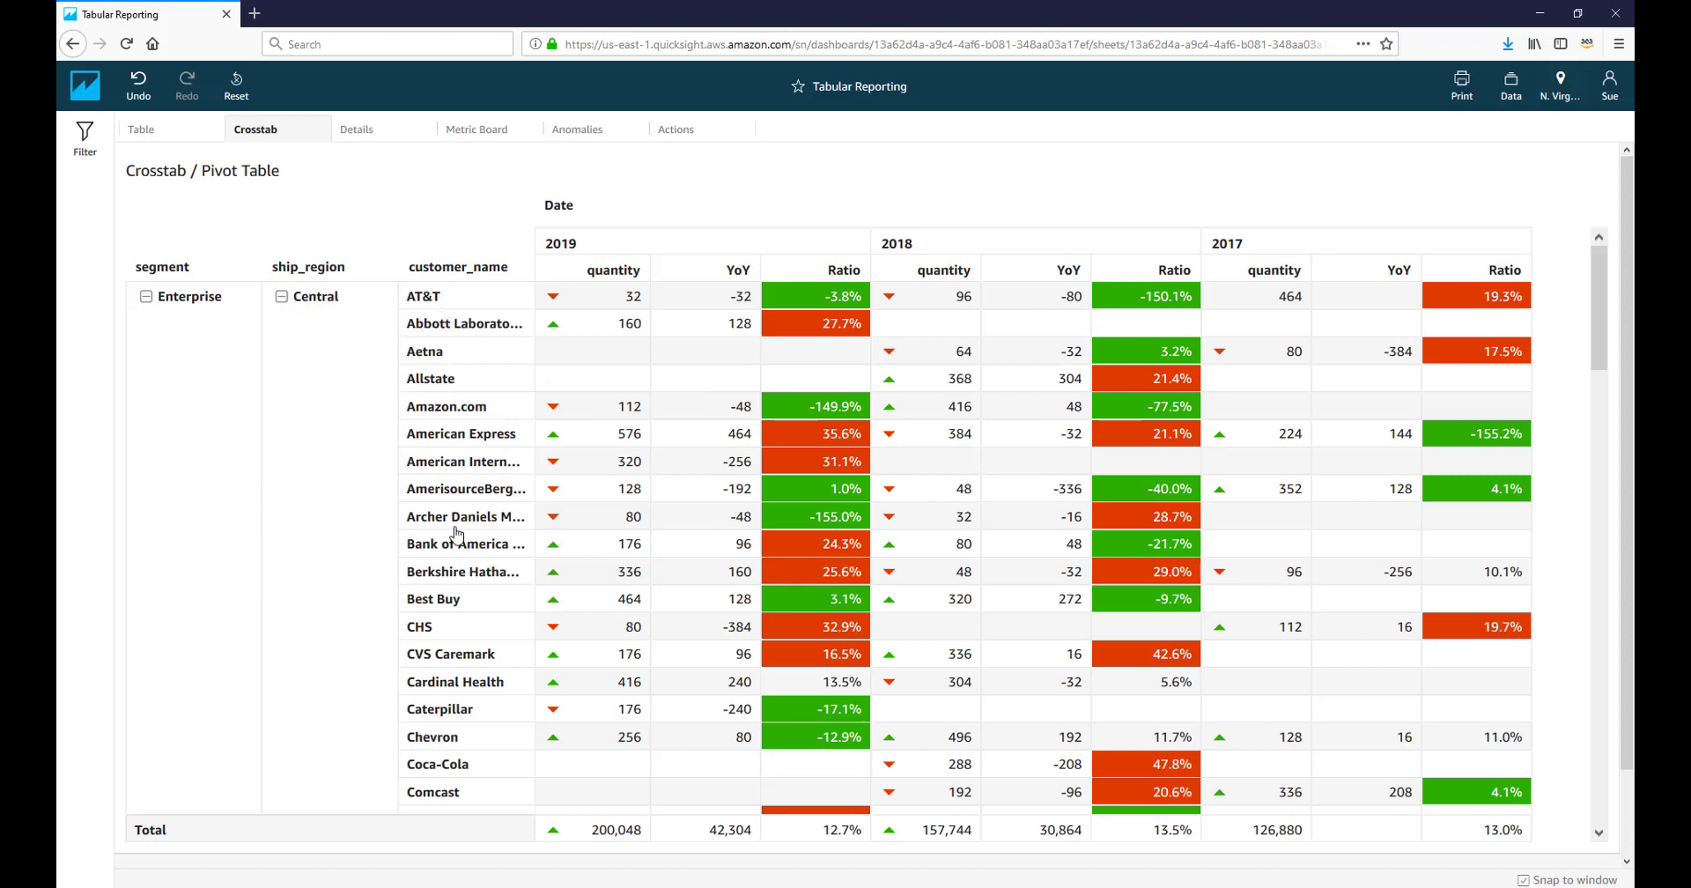
click(281, 296)
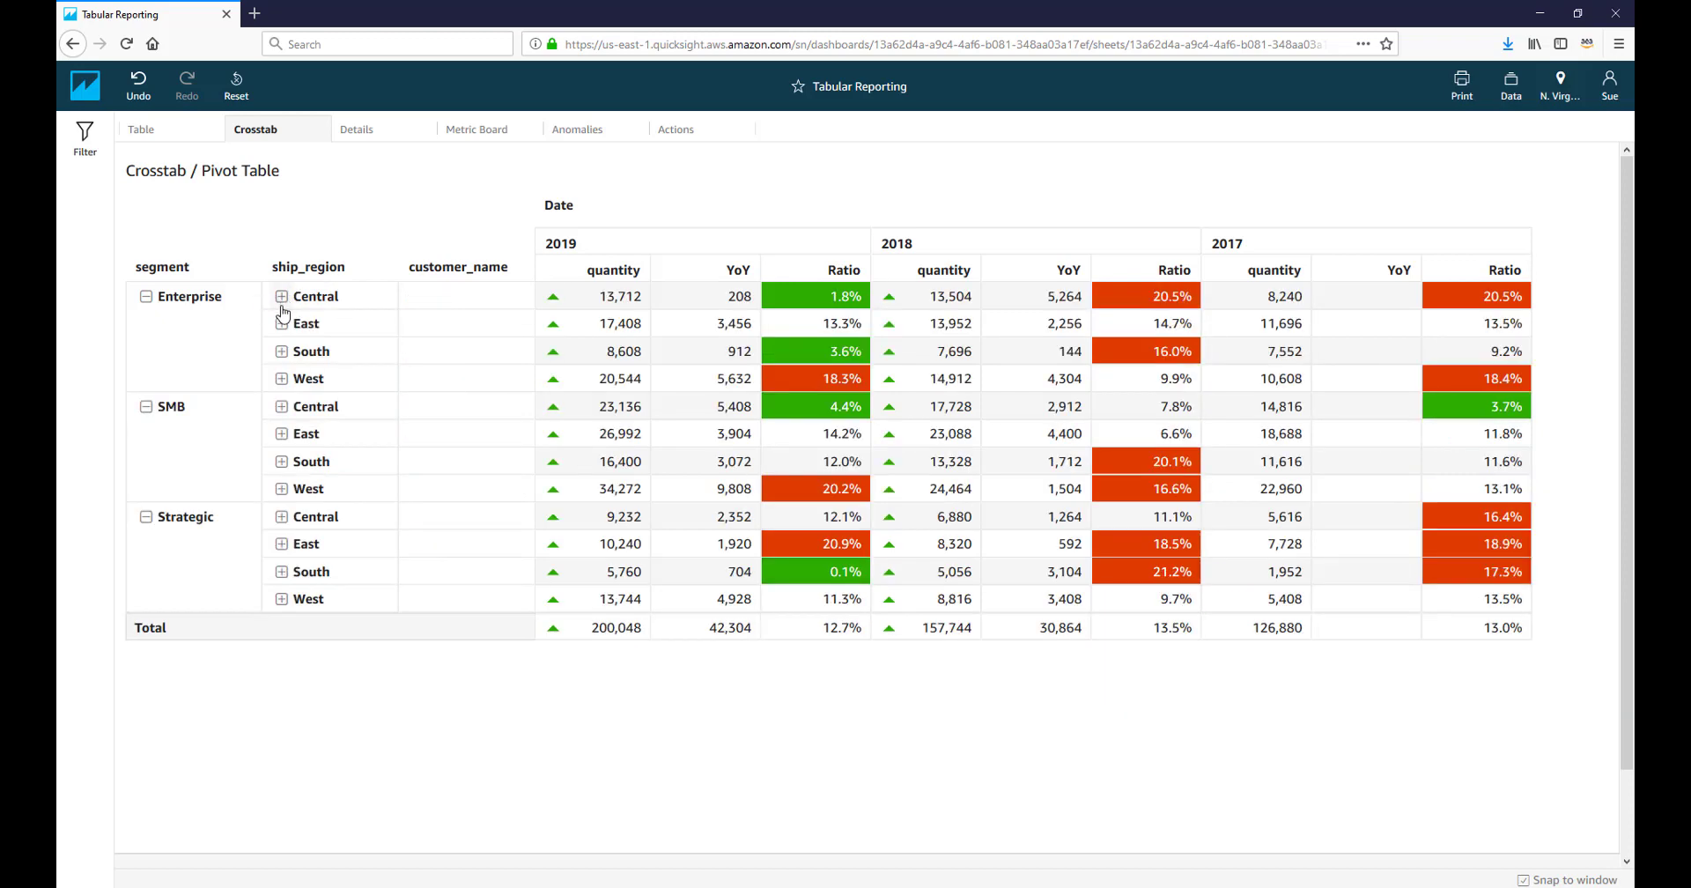
click(281, 351)
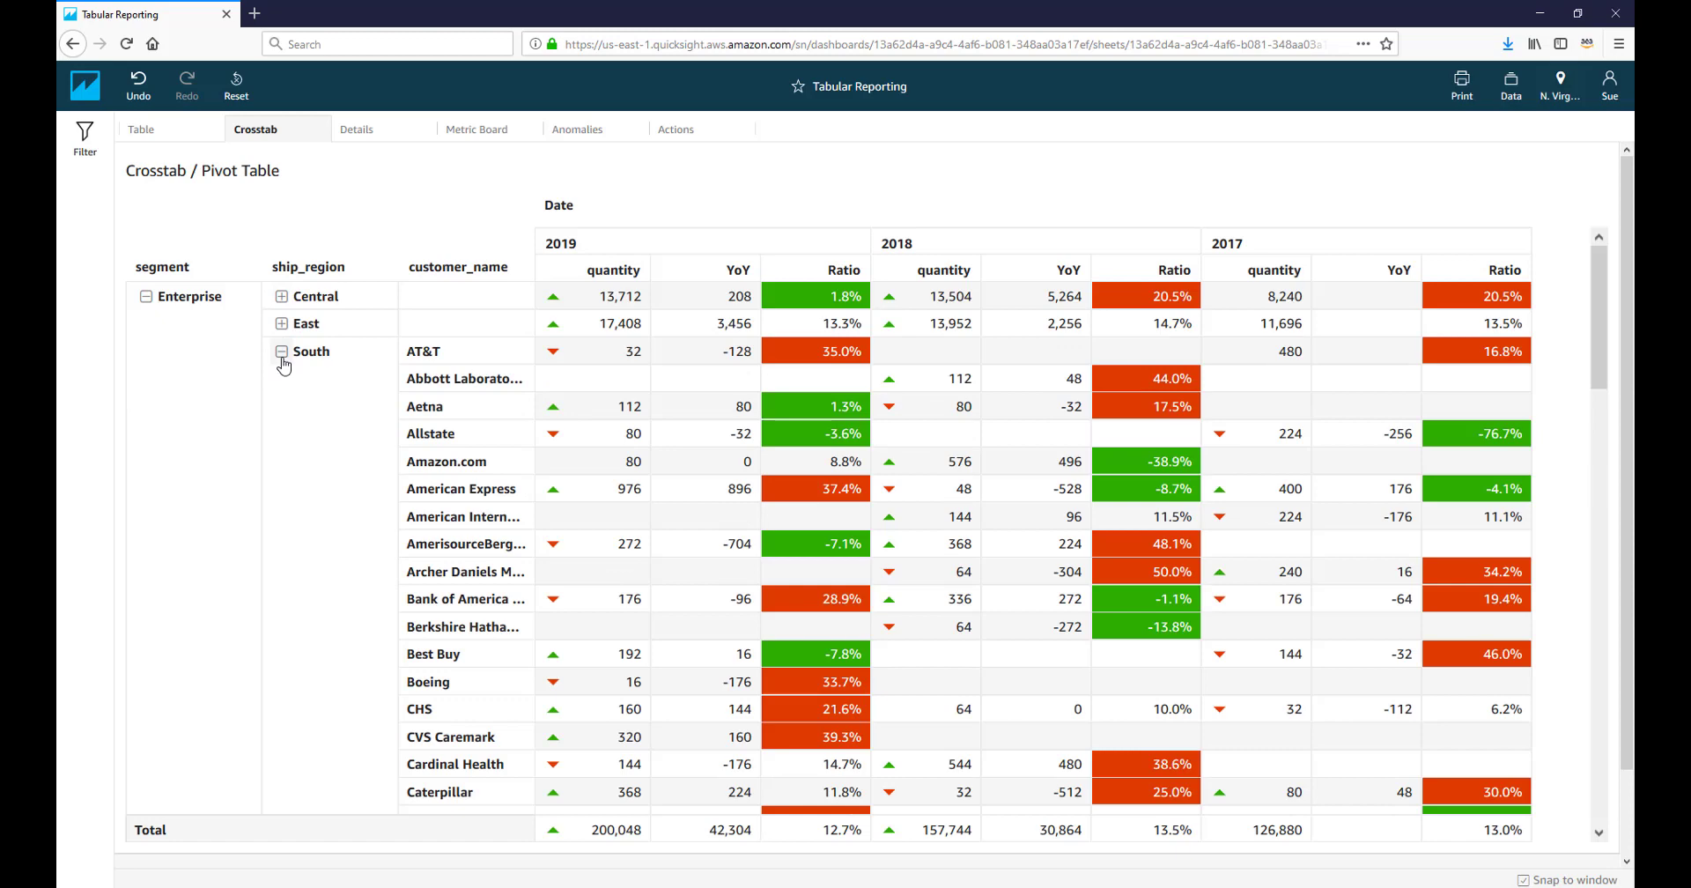
click(282, 352)
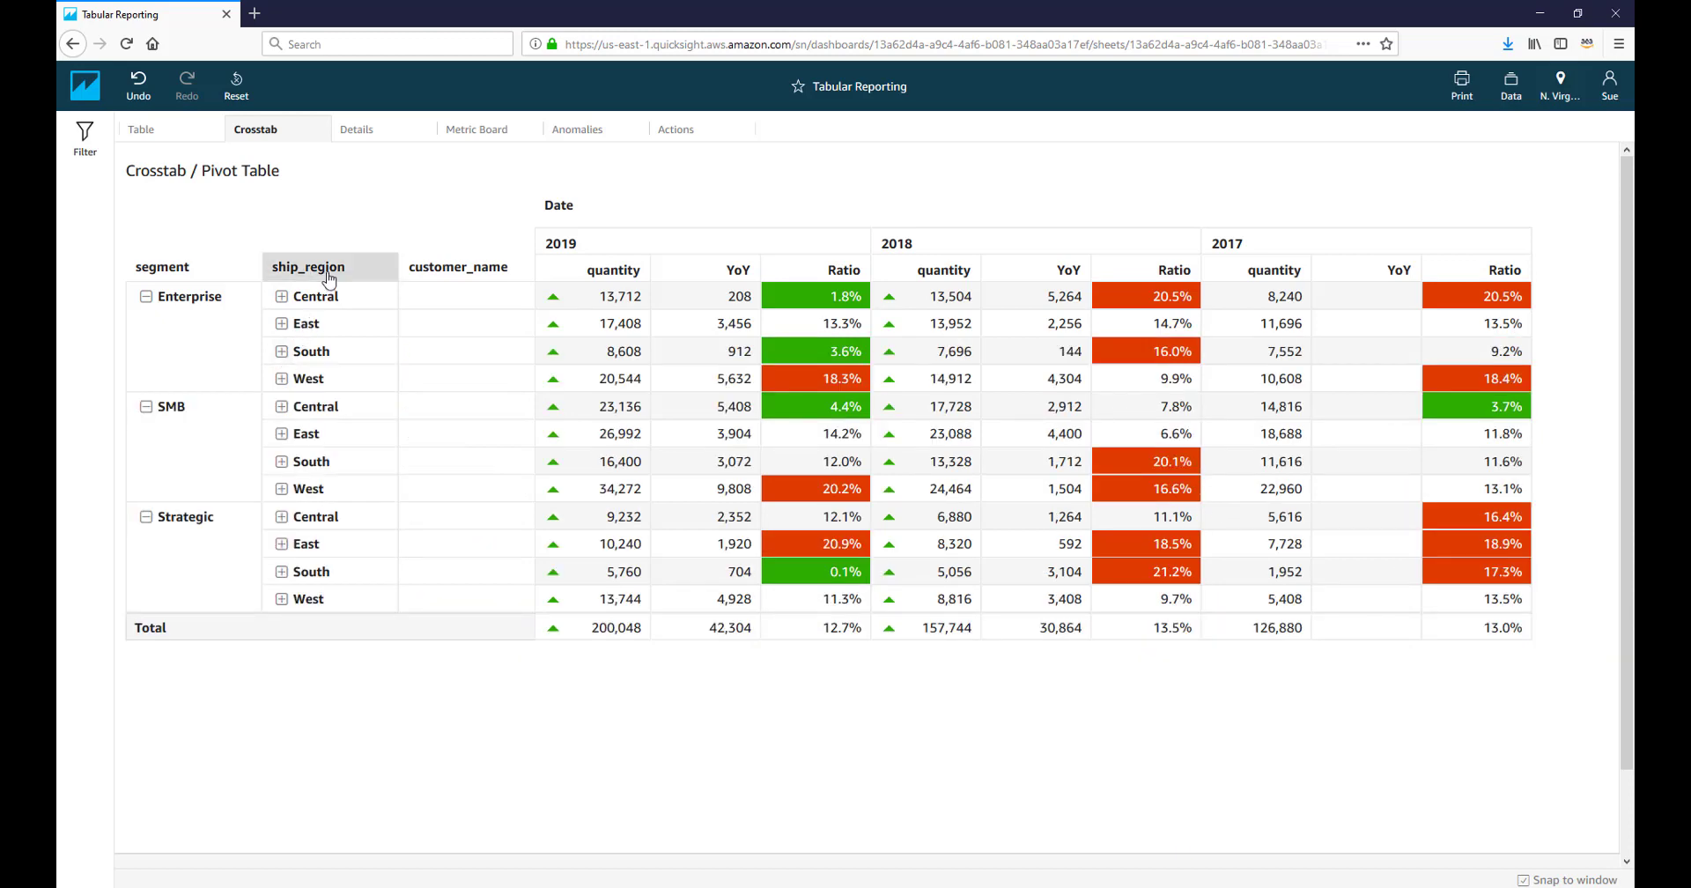
- Expand all ship_region groups in the pivot table, look through the customer rows and collapse all regions again
click(329, 280)
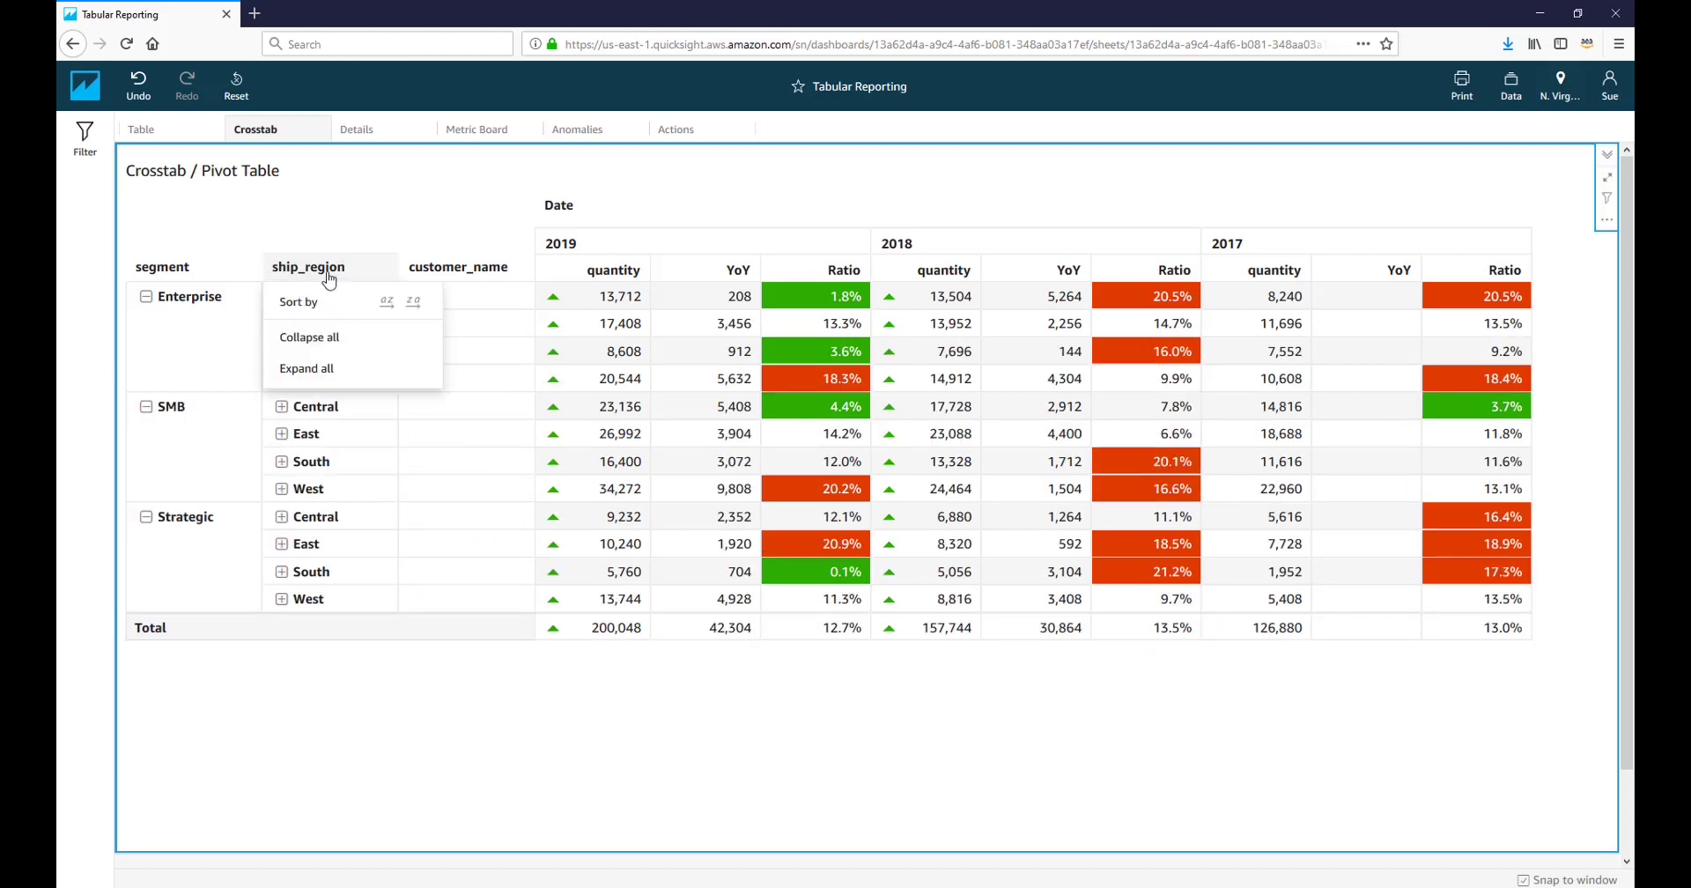
click(344, 376)
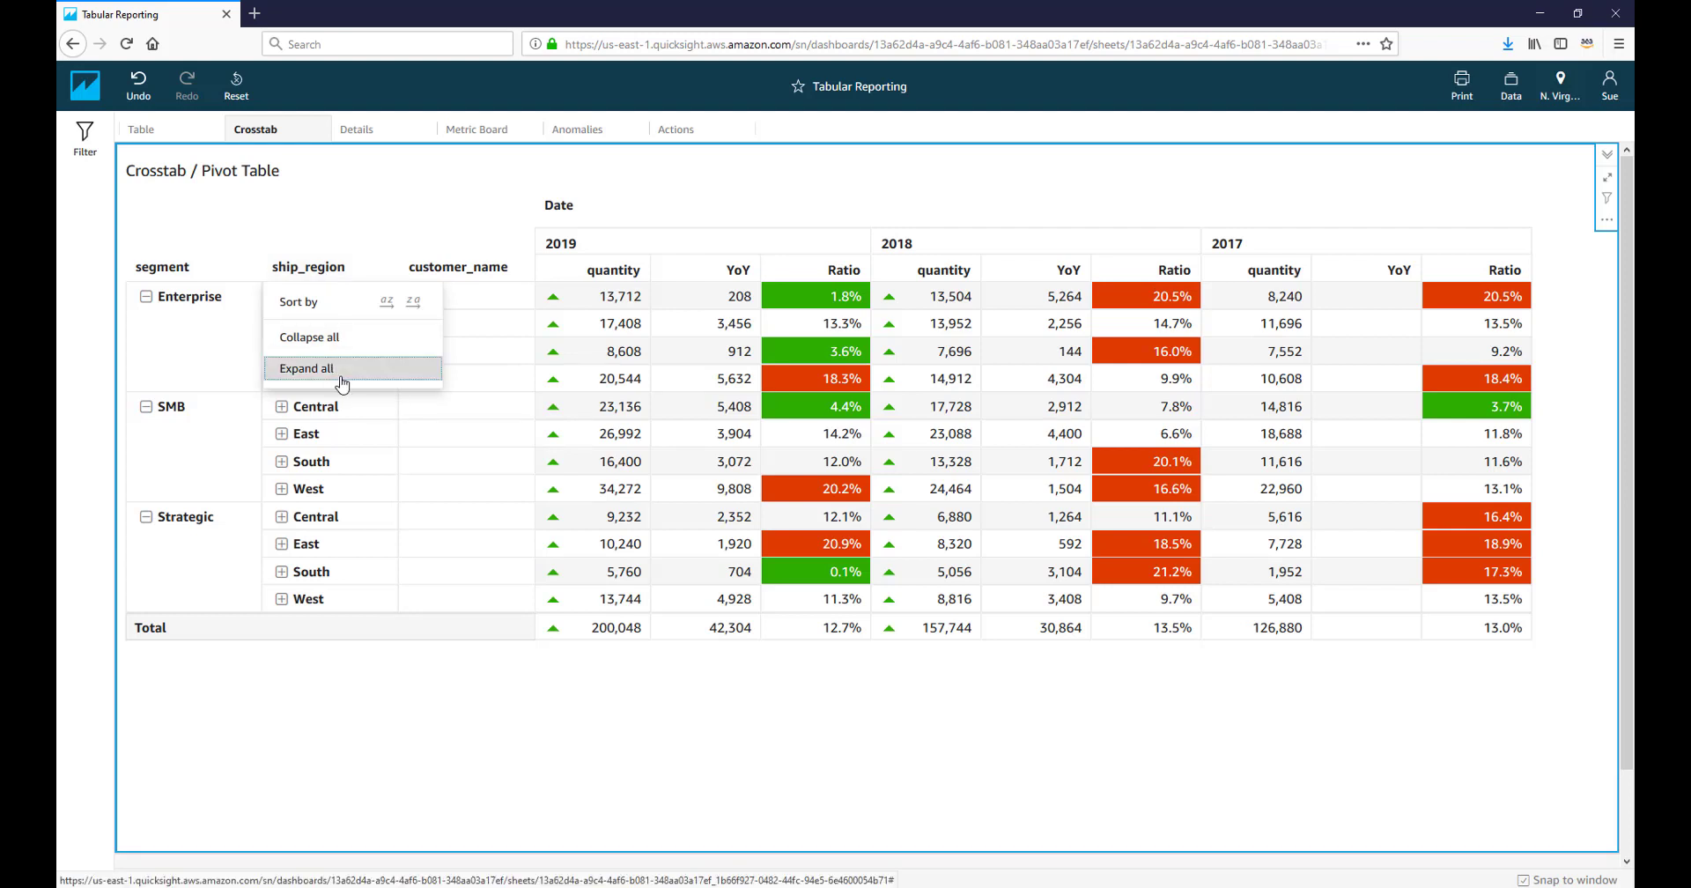
scroll(493, 388, down, 10)
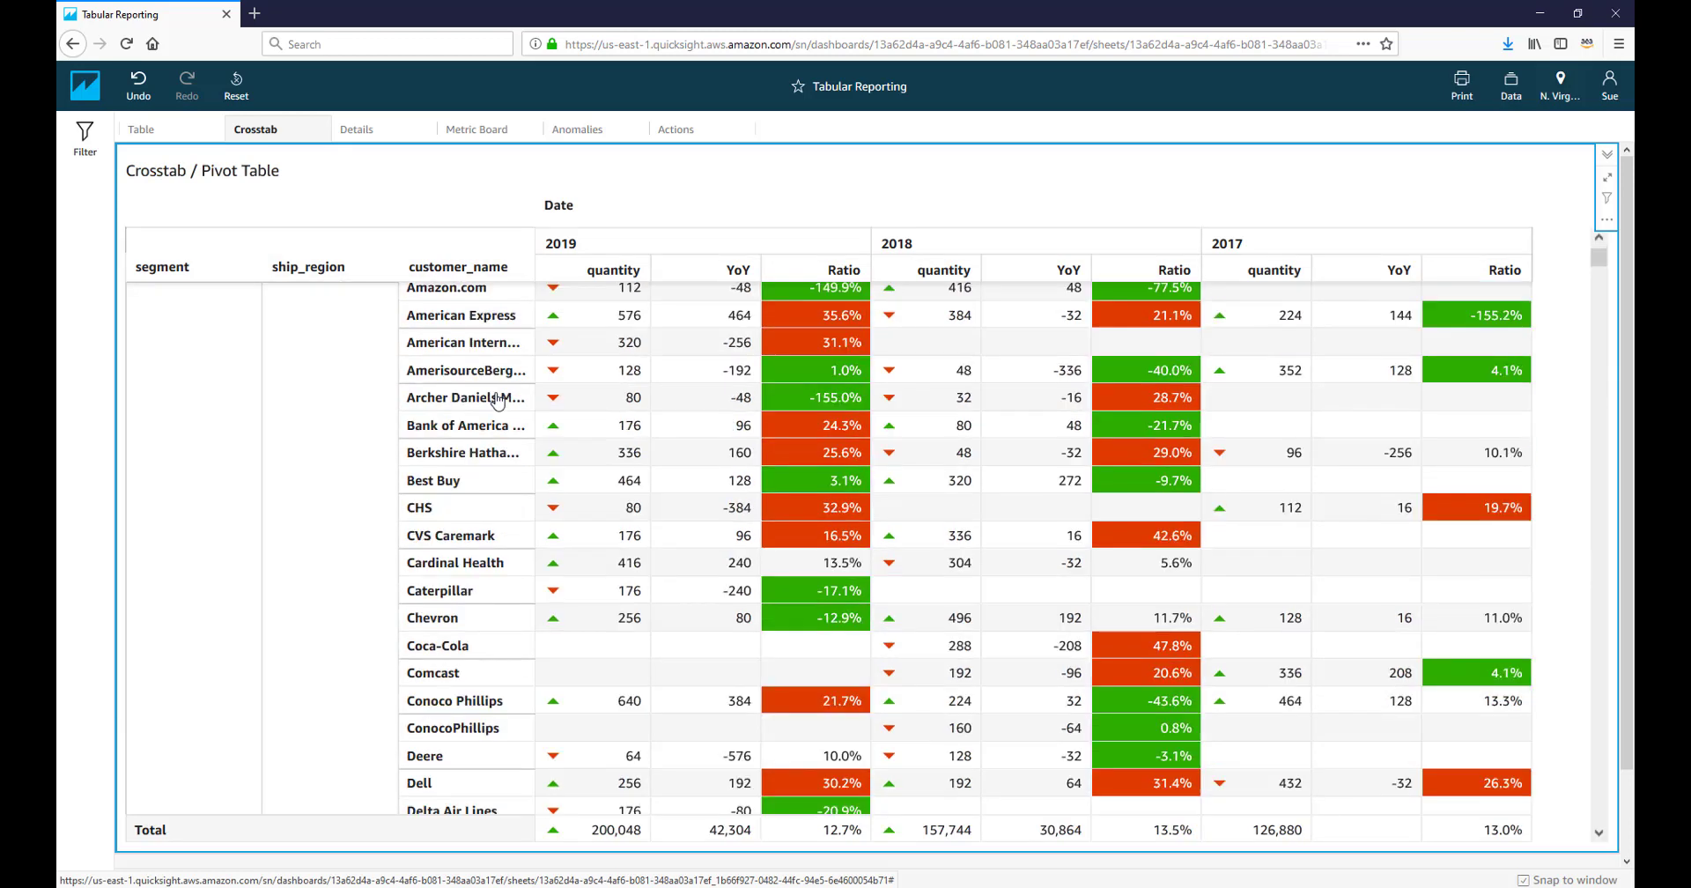
scroll(499, 392, down, 20)
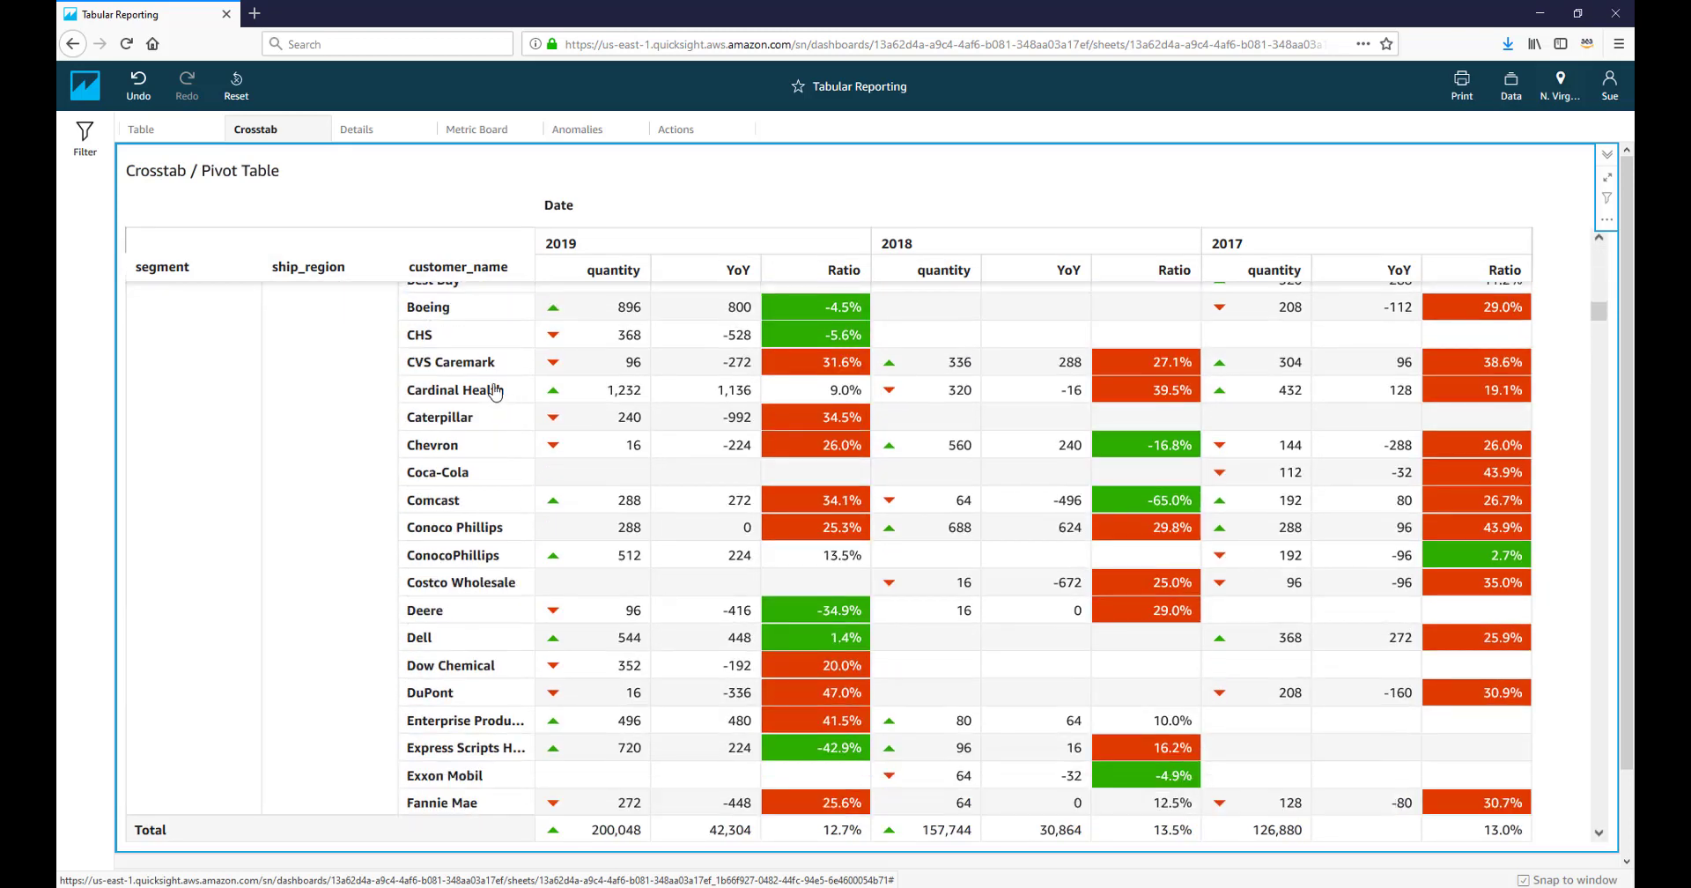
click(335, 271)
click(344, 350)
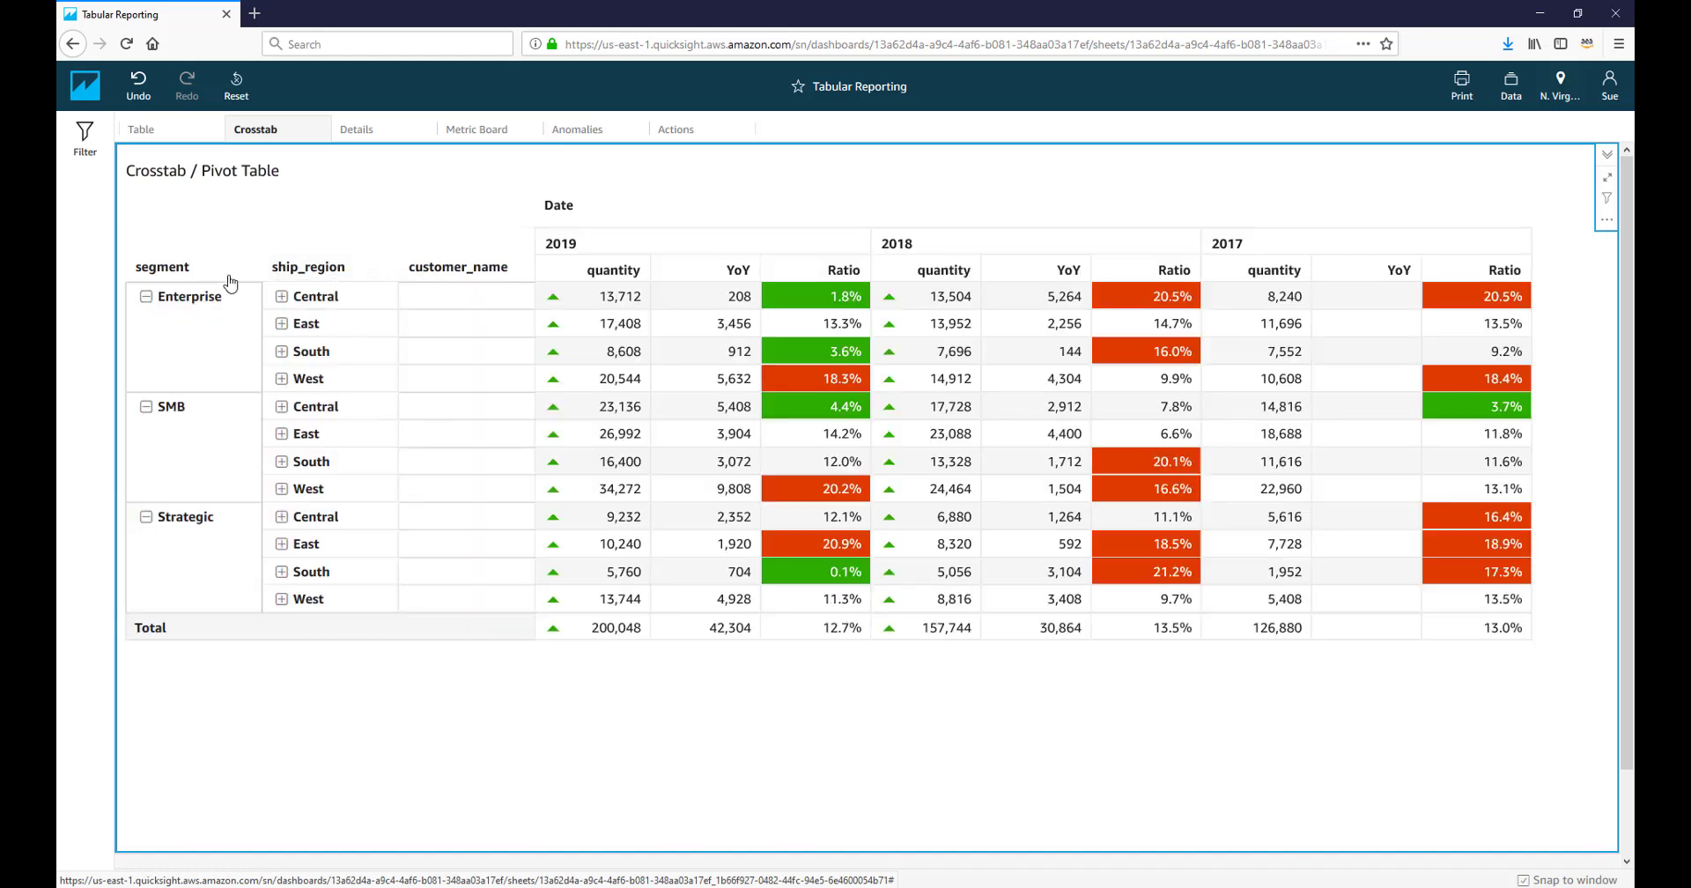
- Collapse all segments in the pivot table, expand only Enterprise and open its East region down to customers
click(196, 267)
click(210, 338)
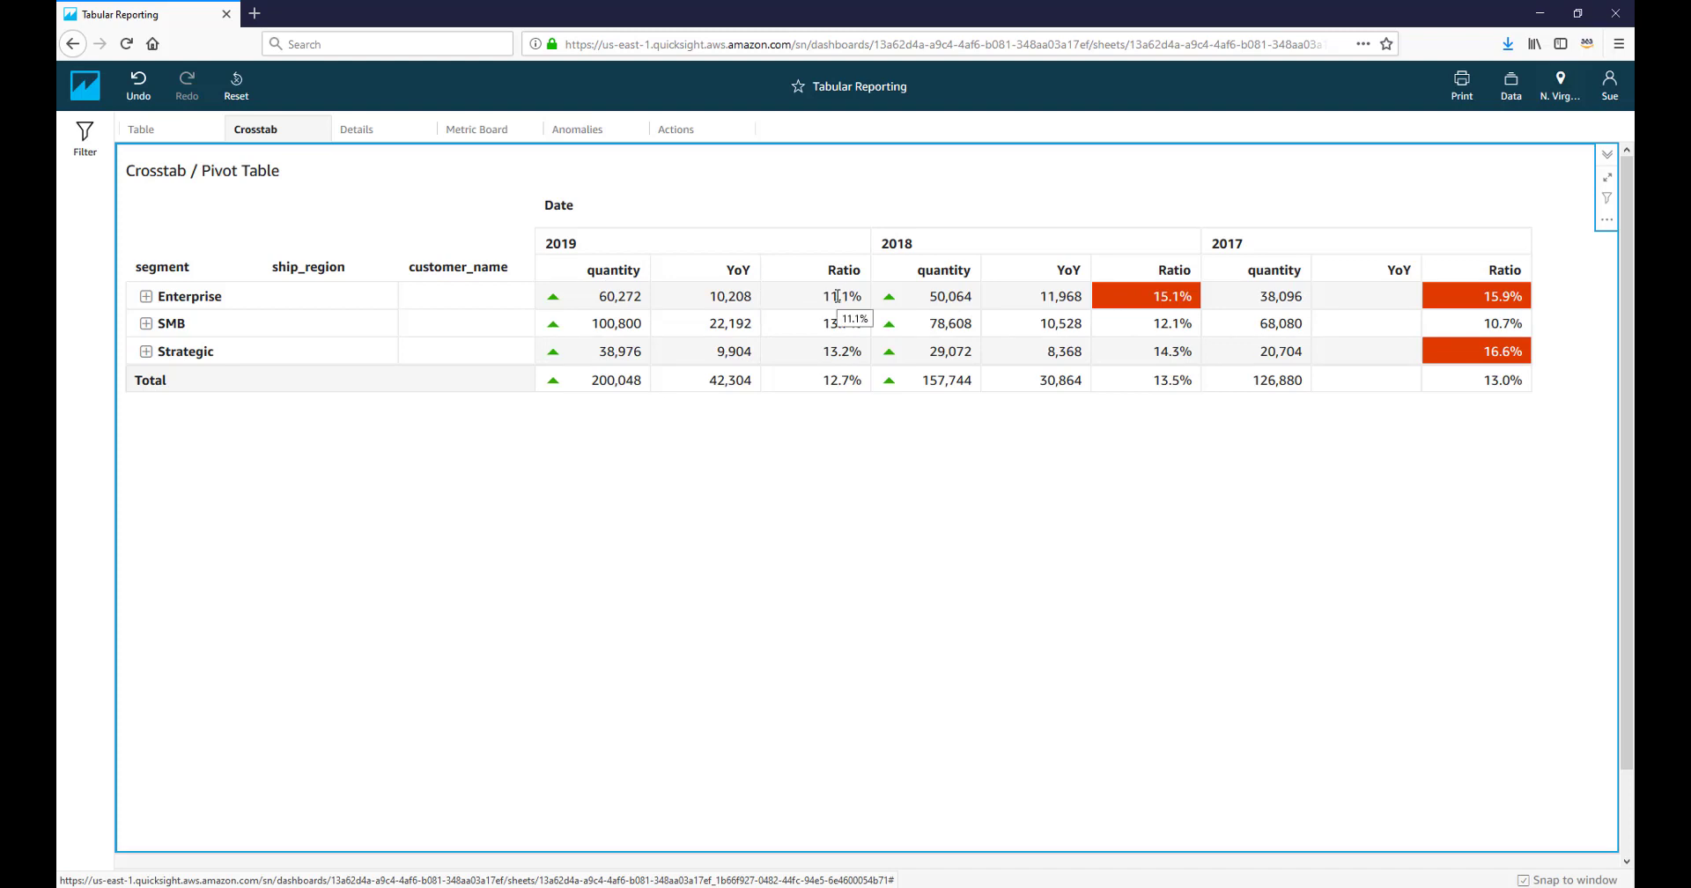
click(172, 302)
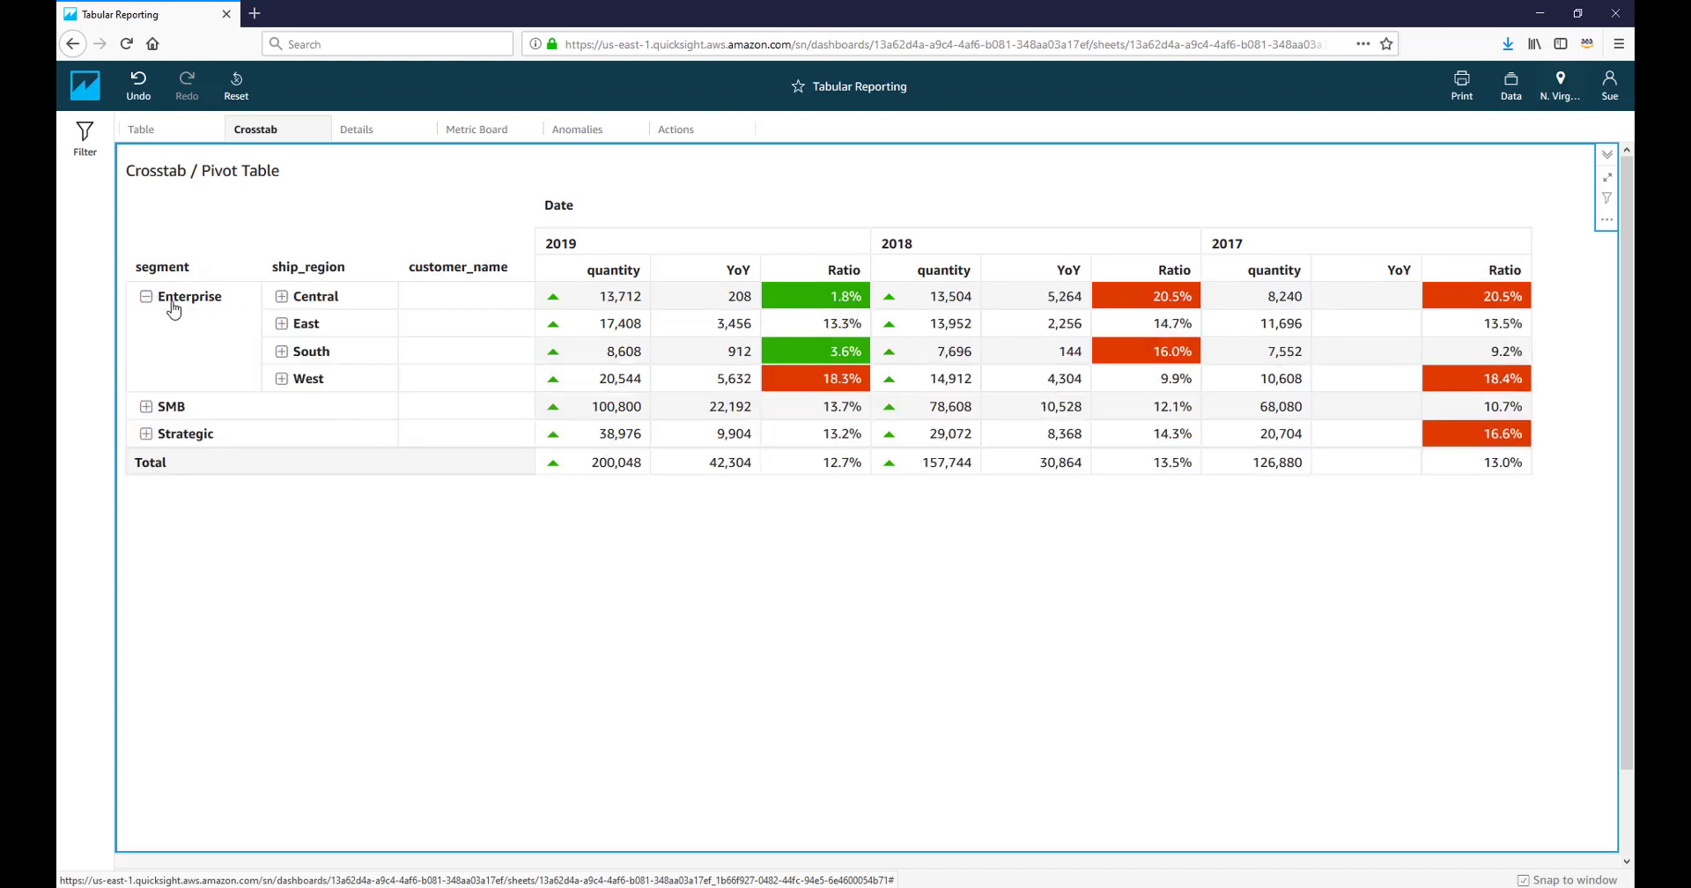
click(282, 324)
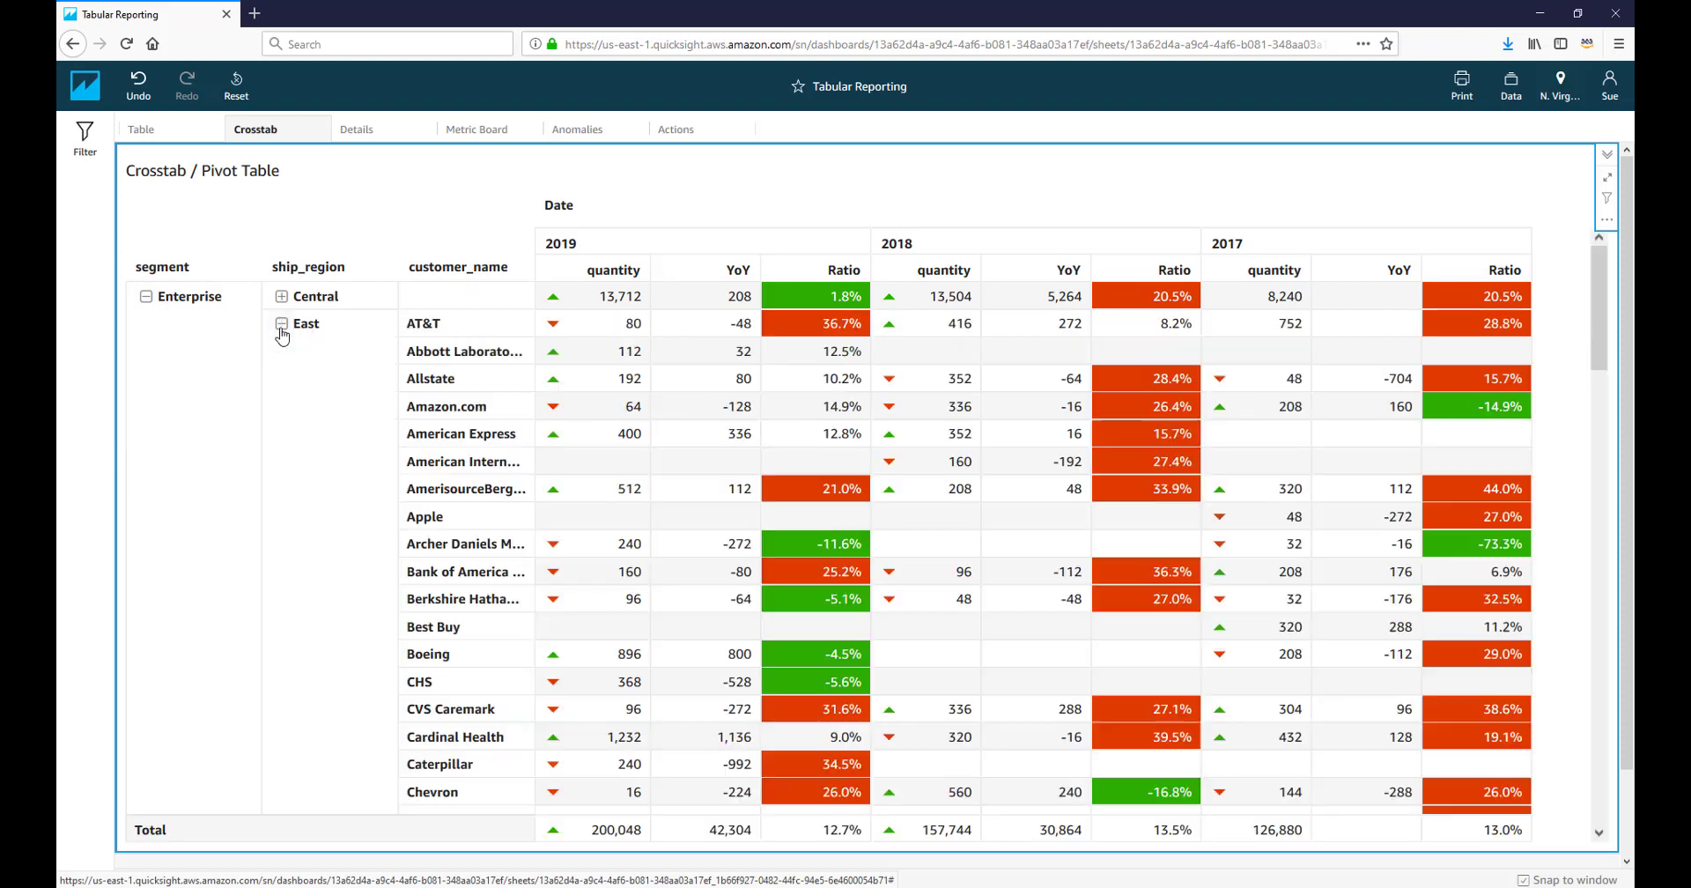
- Sort the pivot table by the 2019 Ratio column in descending order and collapse all ship_region groups
click(315, 269)
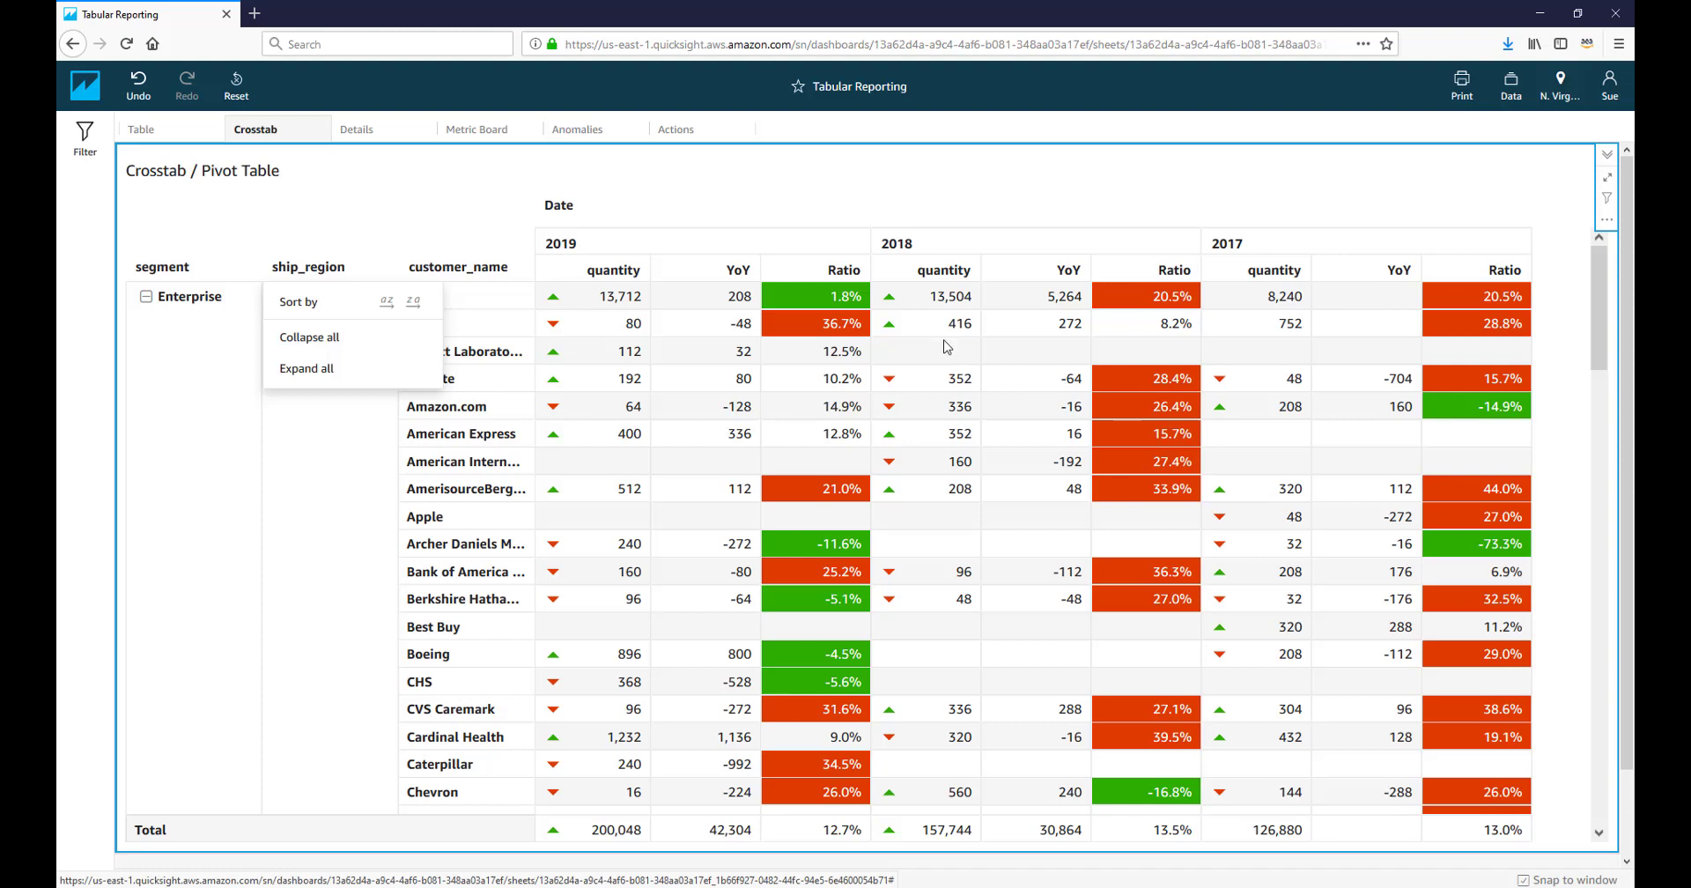
click(831, 281)
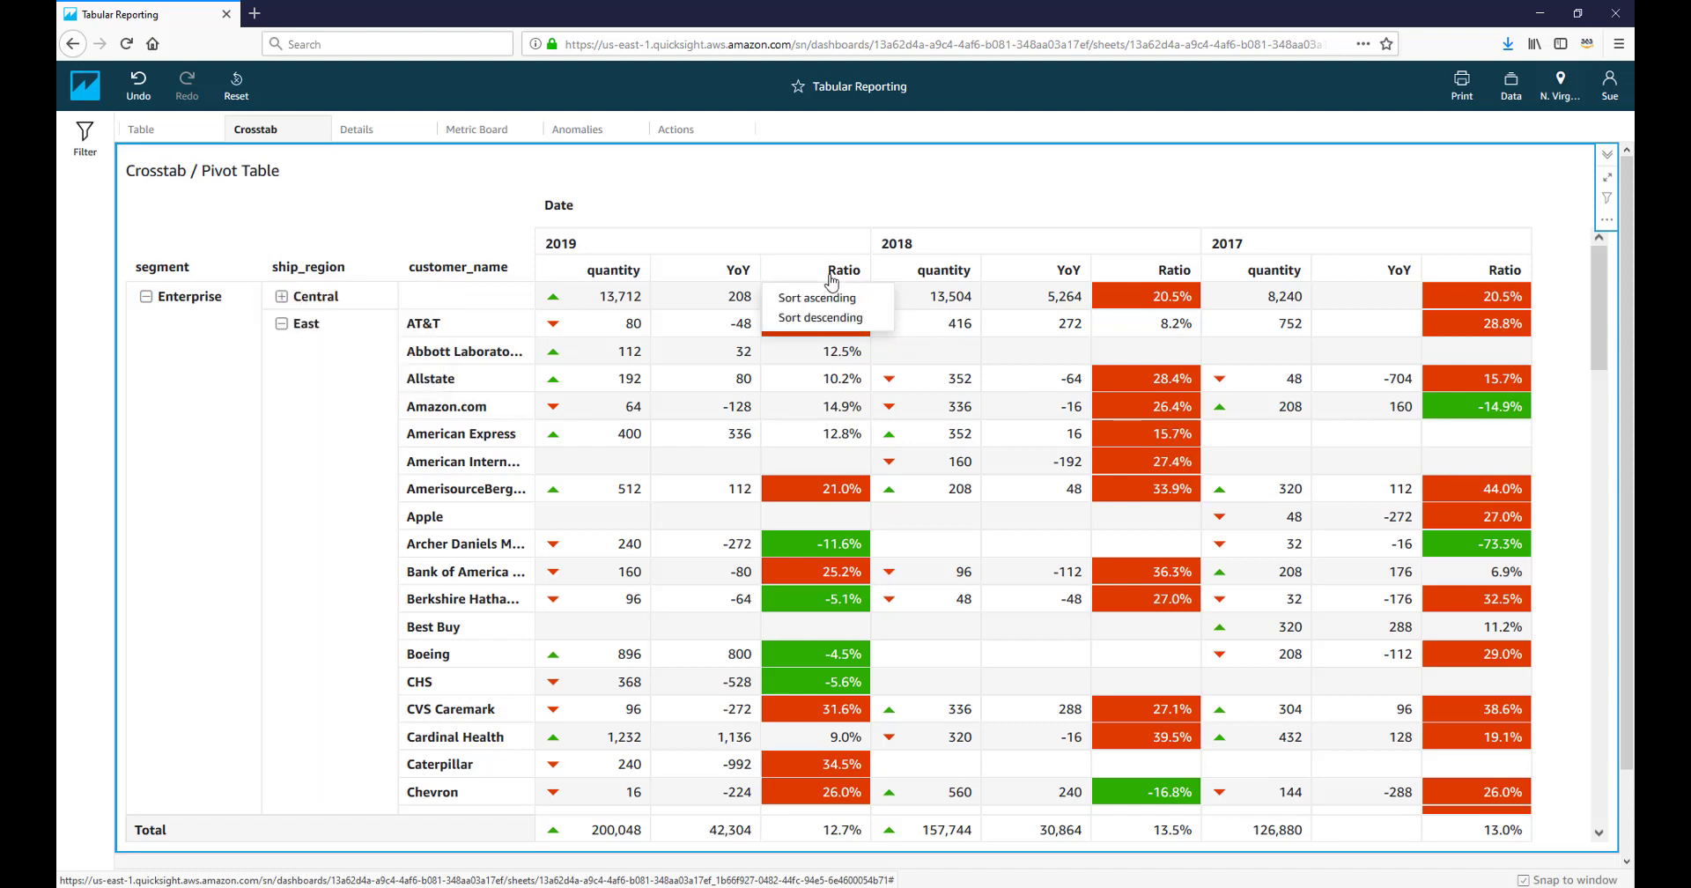
click(819, 318)
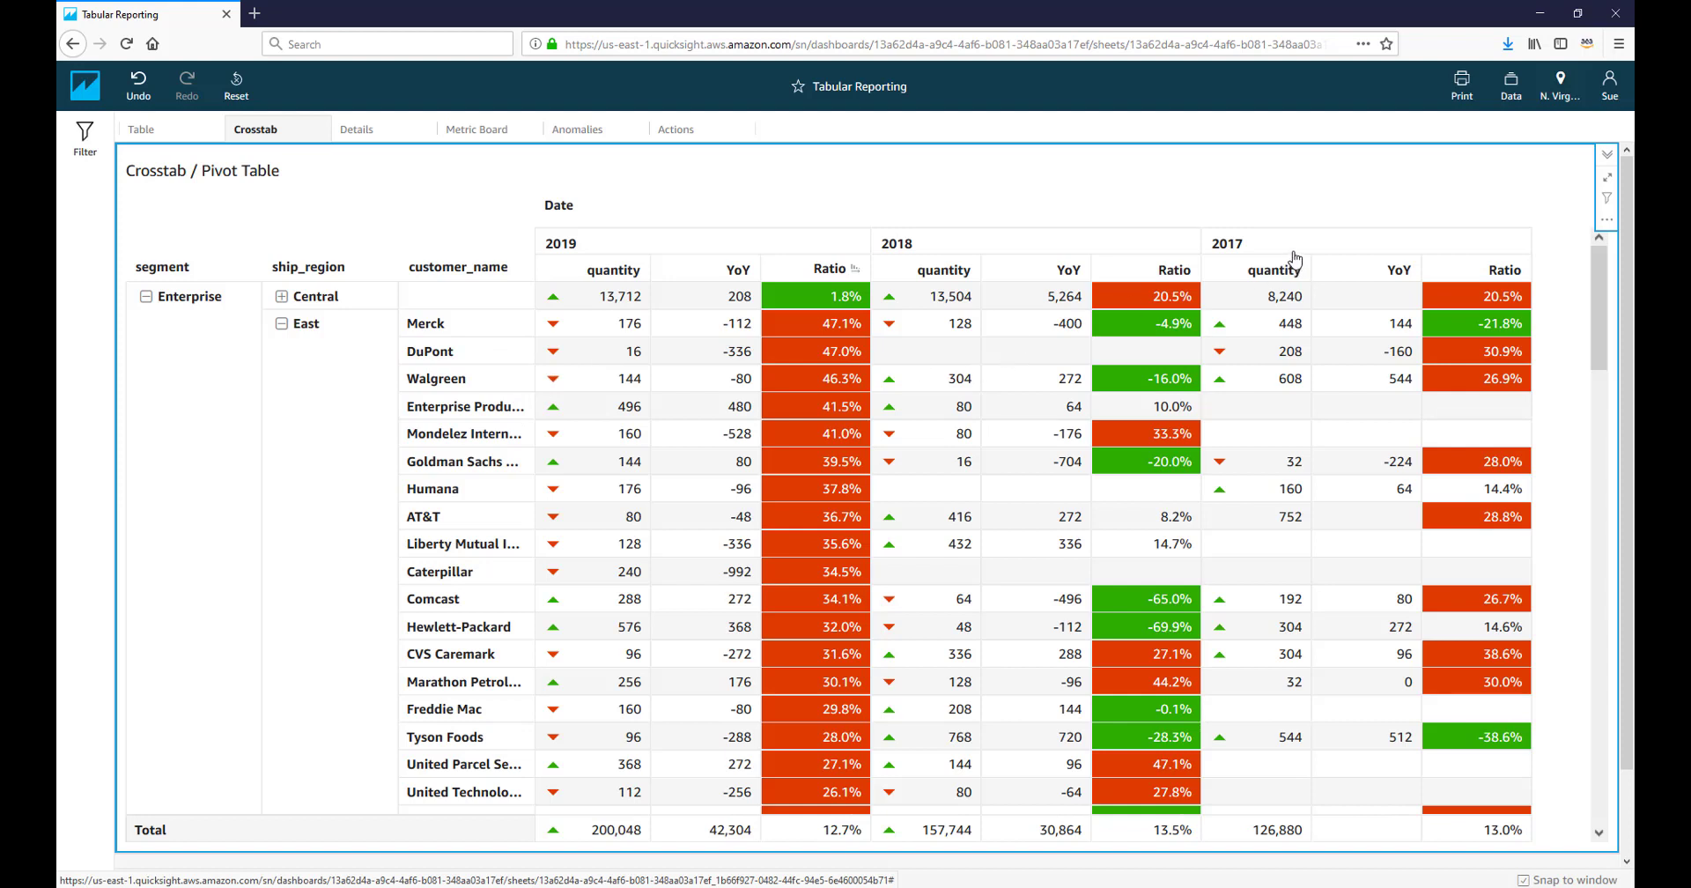
click(308, 266)
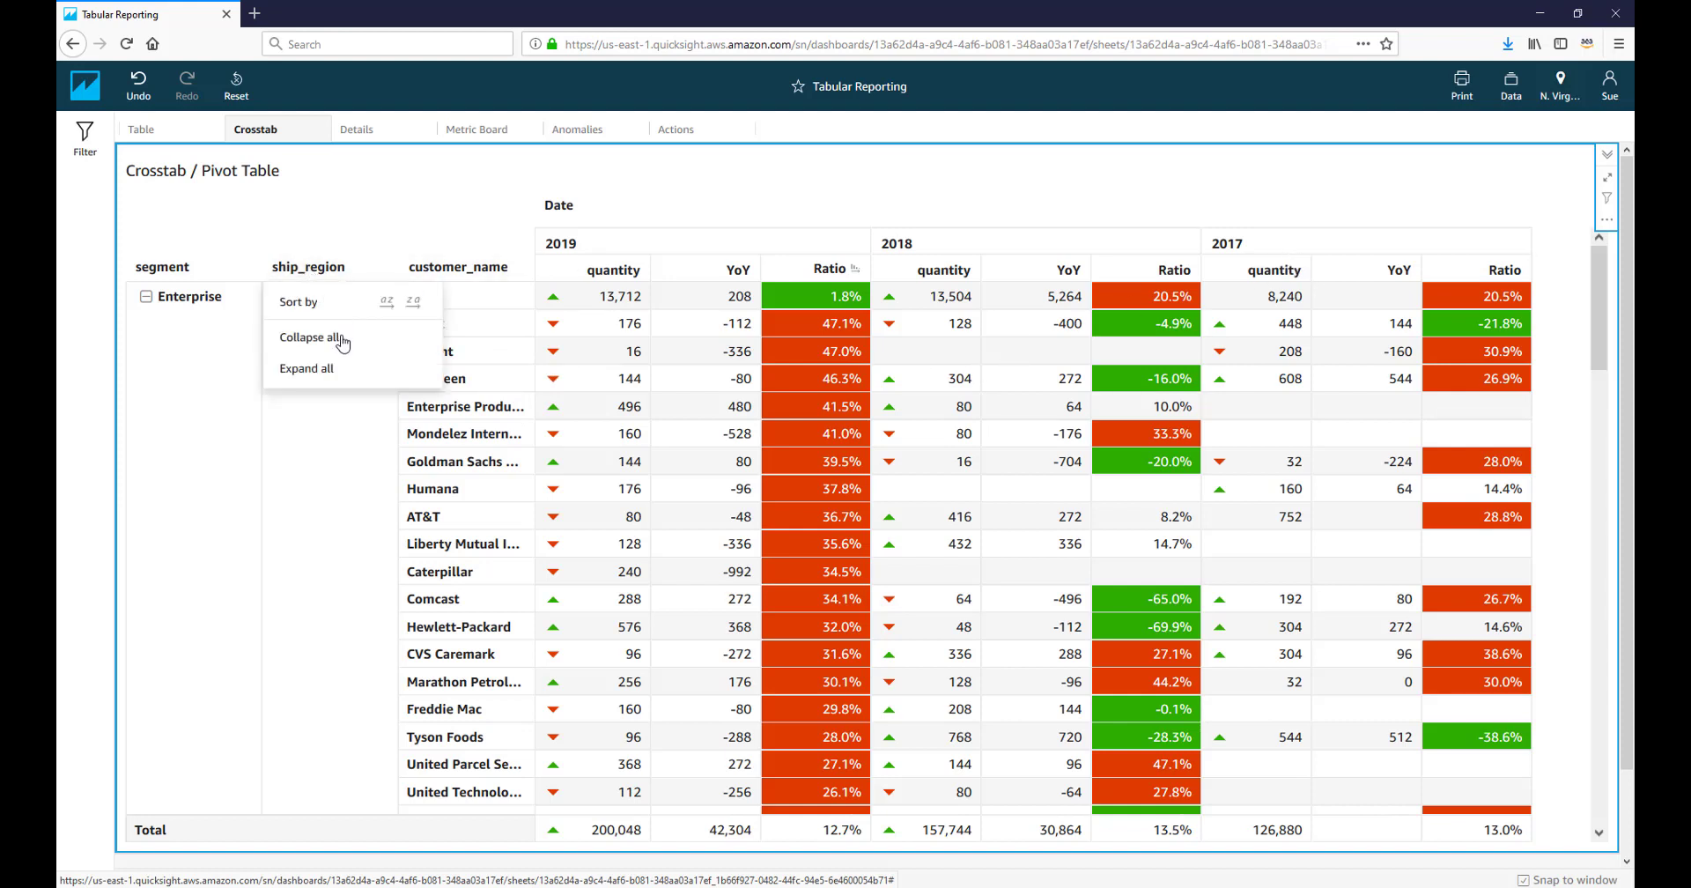
click(342, 343)
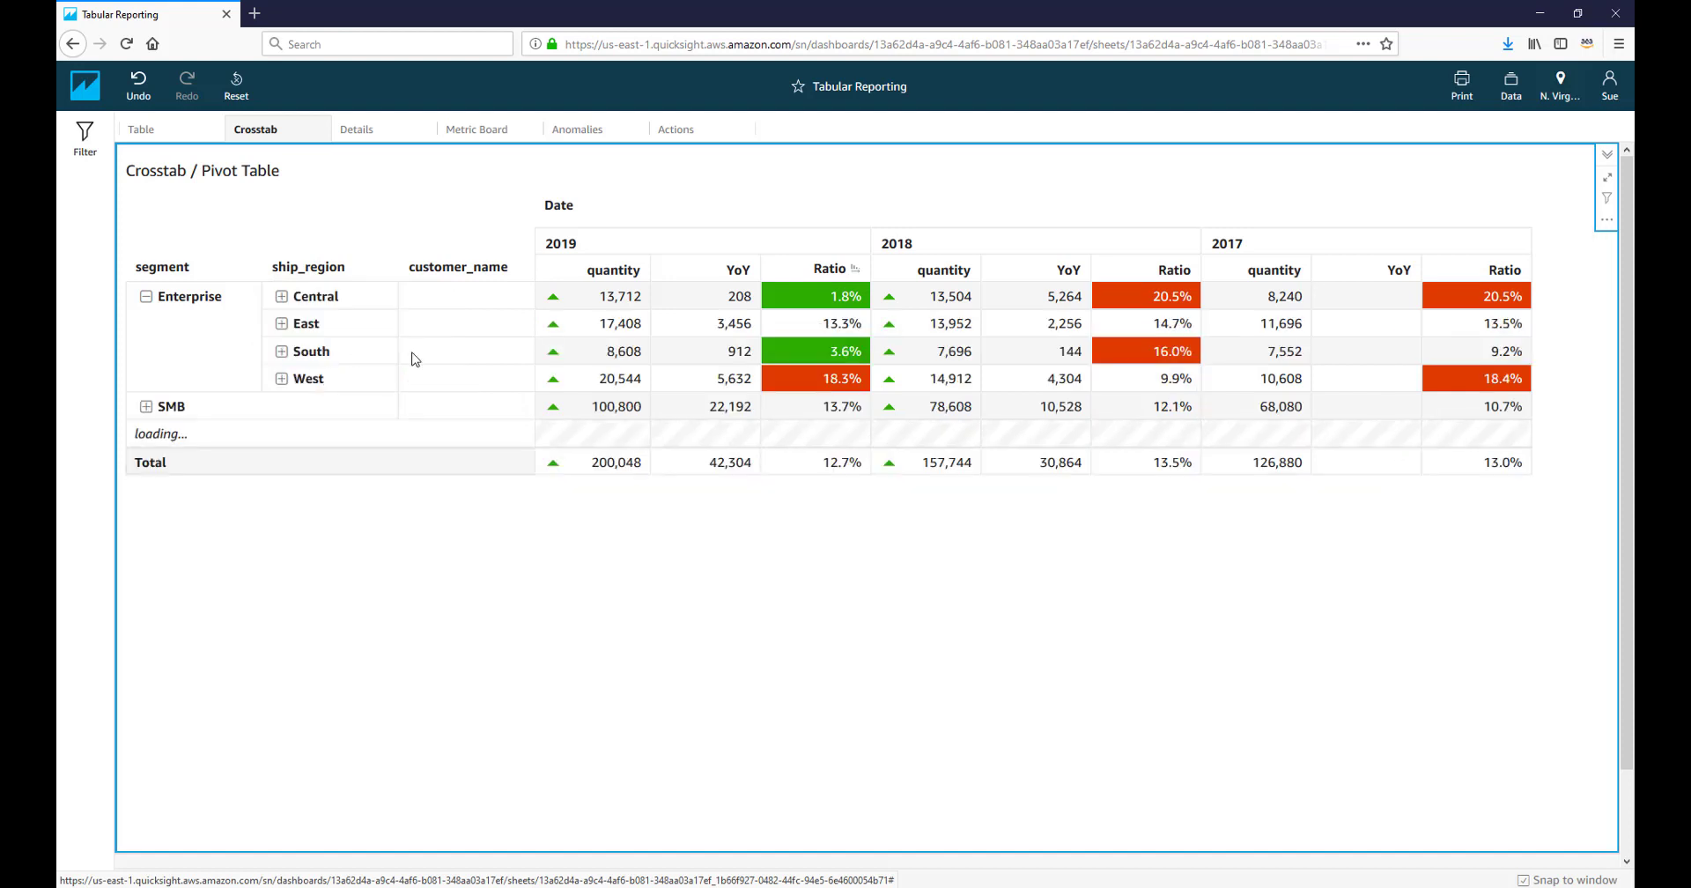
- Expand all segments to their ship_region rows and open a print preview on US letter paper in landscape orientation
click(179, 267)
click(226, 373)
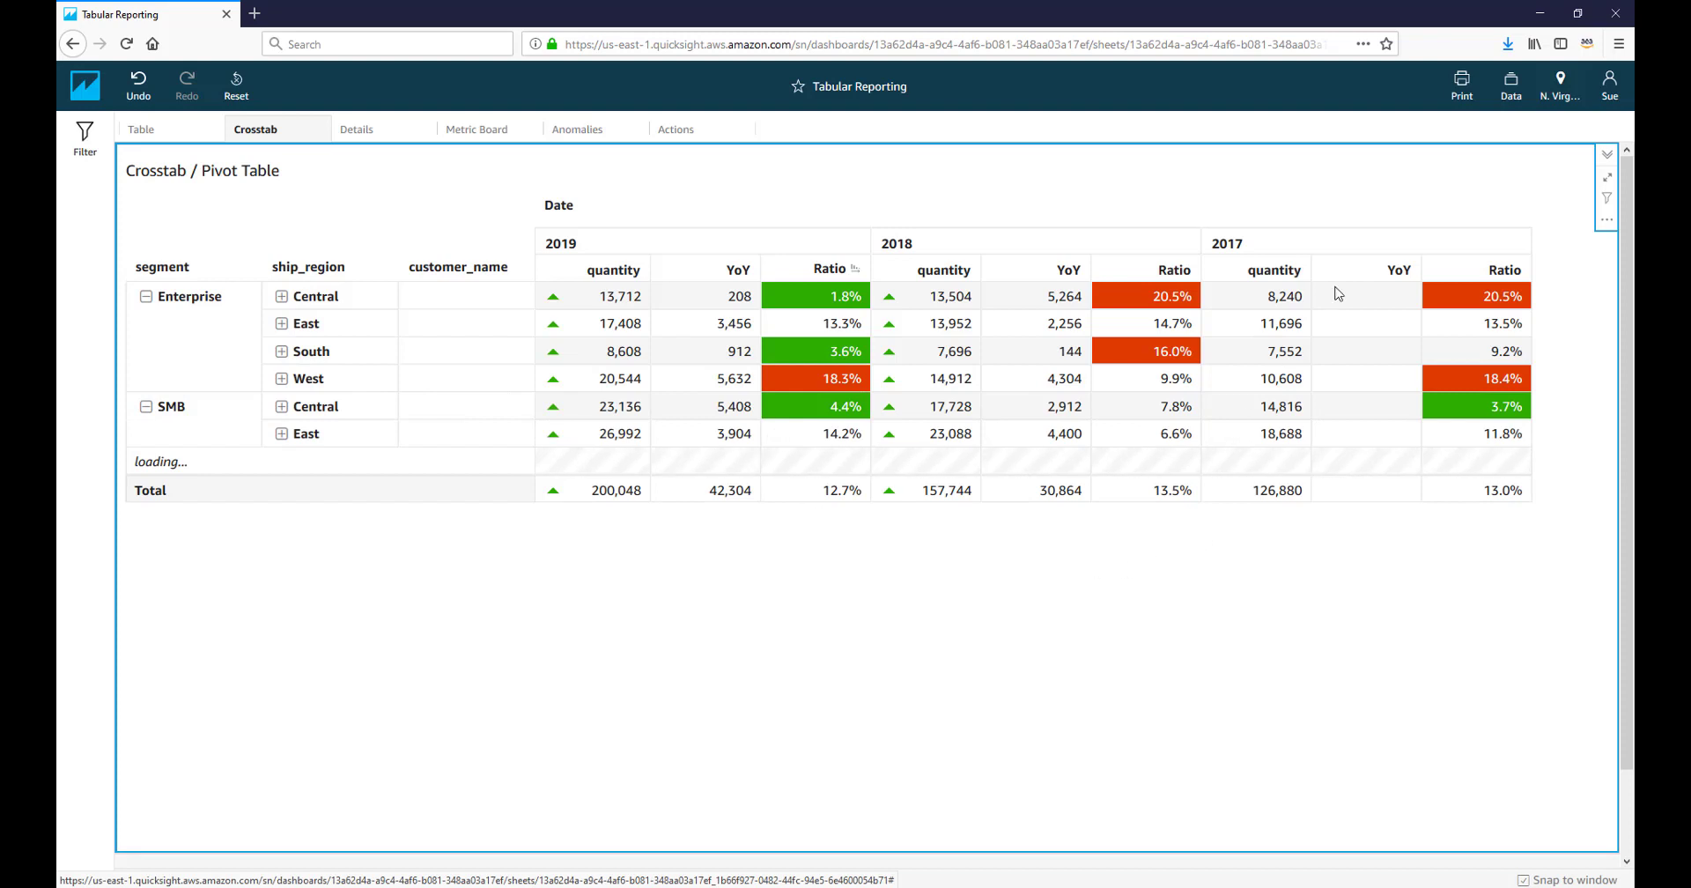
click(1457, 106)
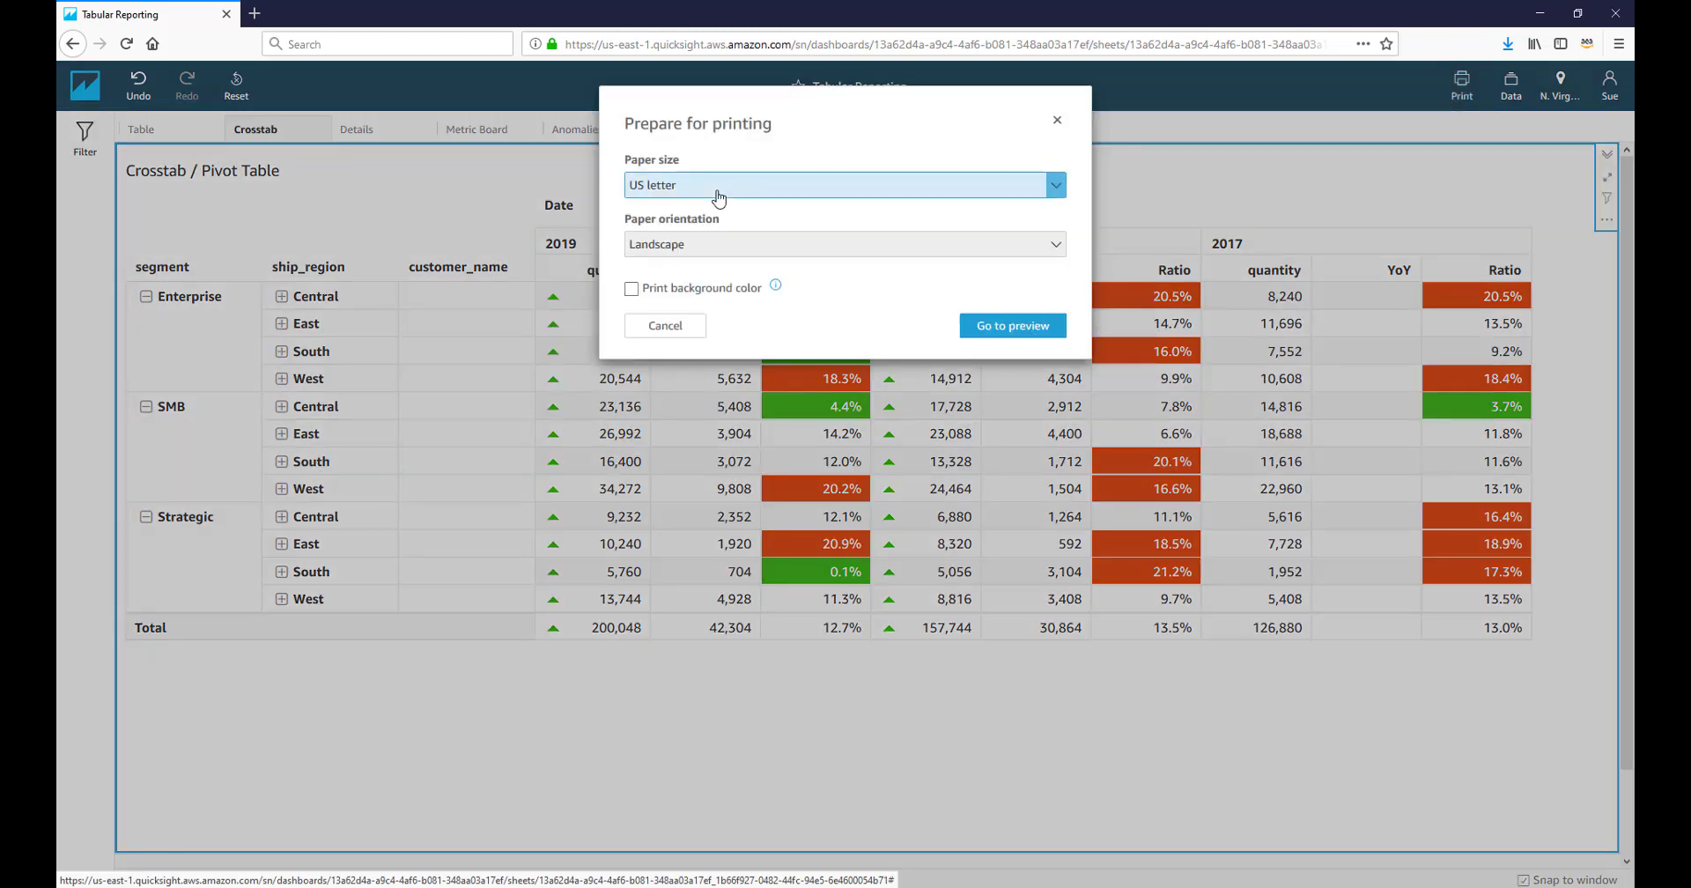
click(707, 247)
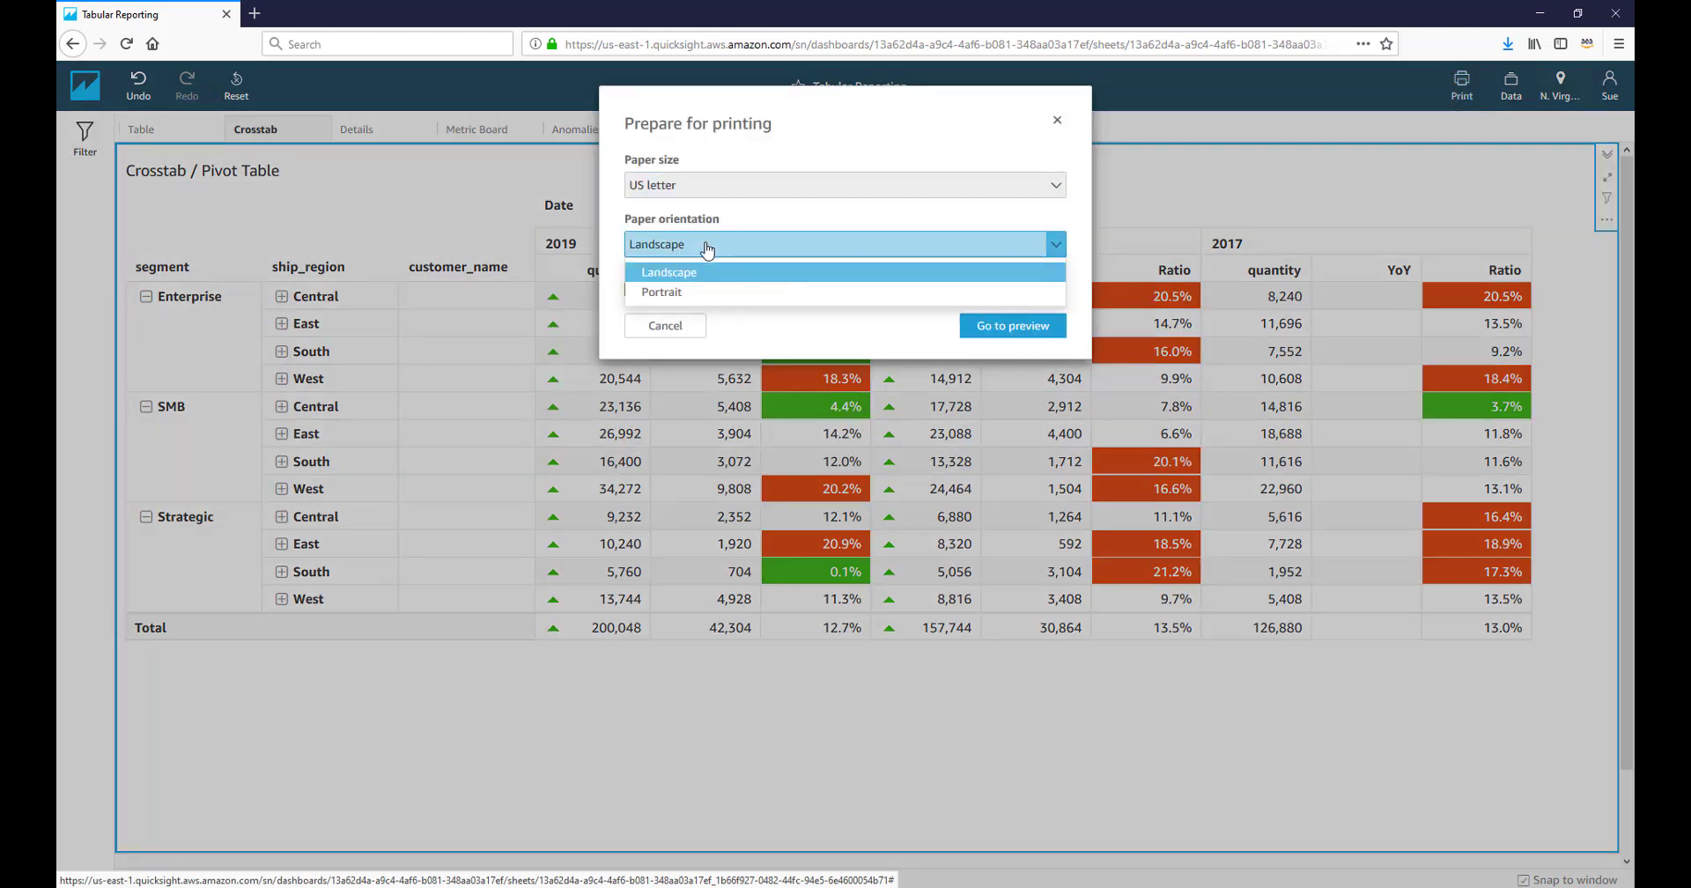
click(707, 247)
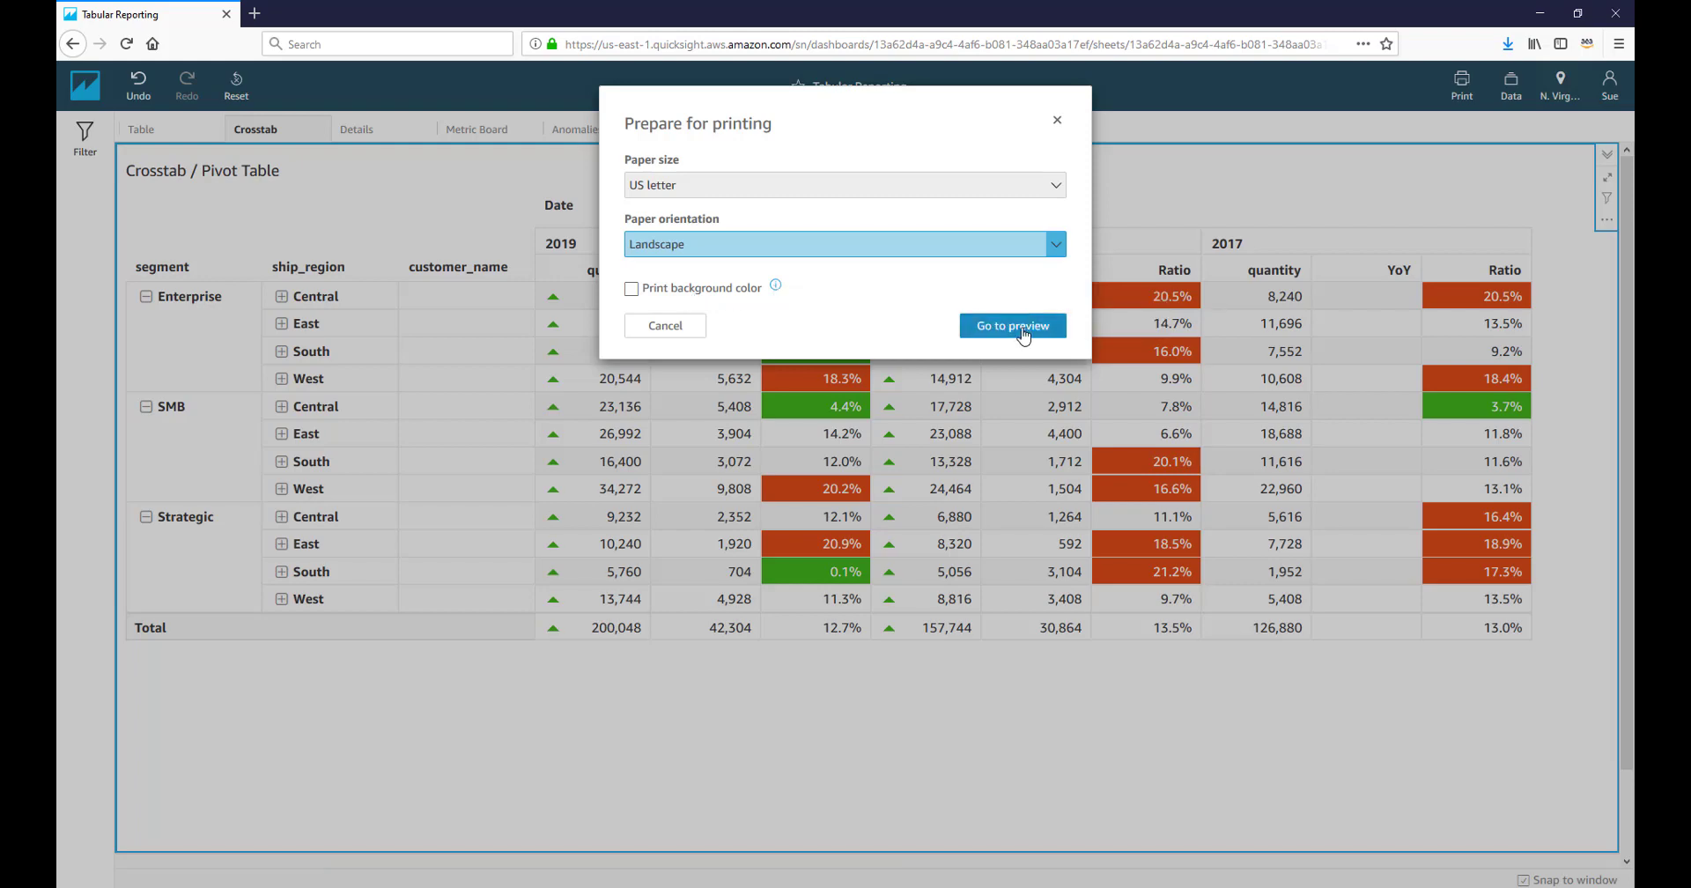
click(1013, 326)
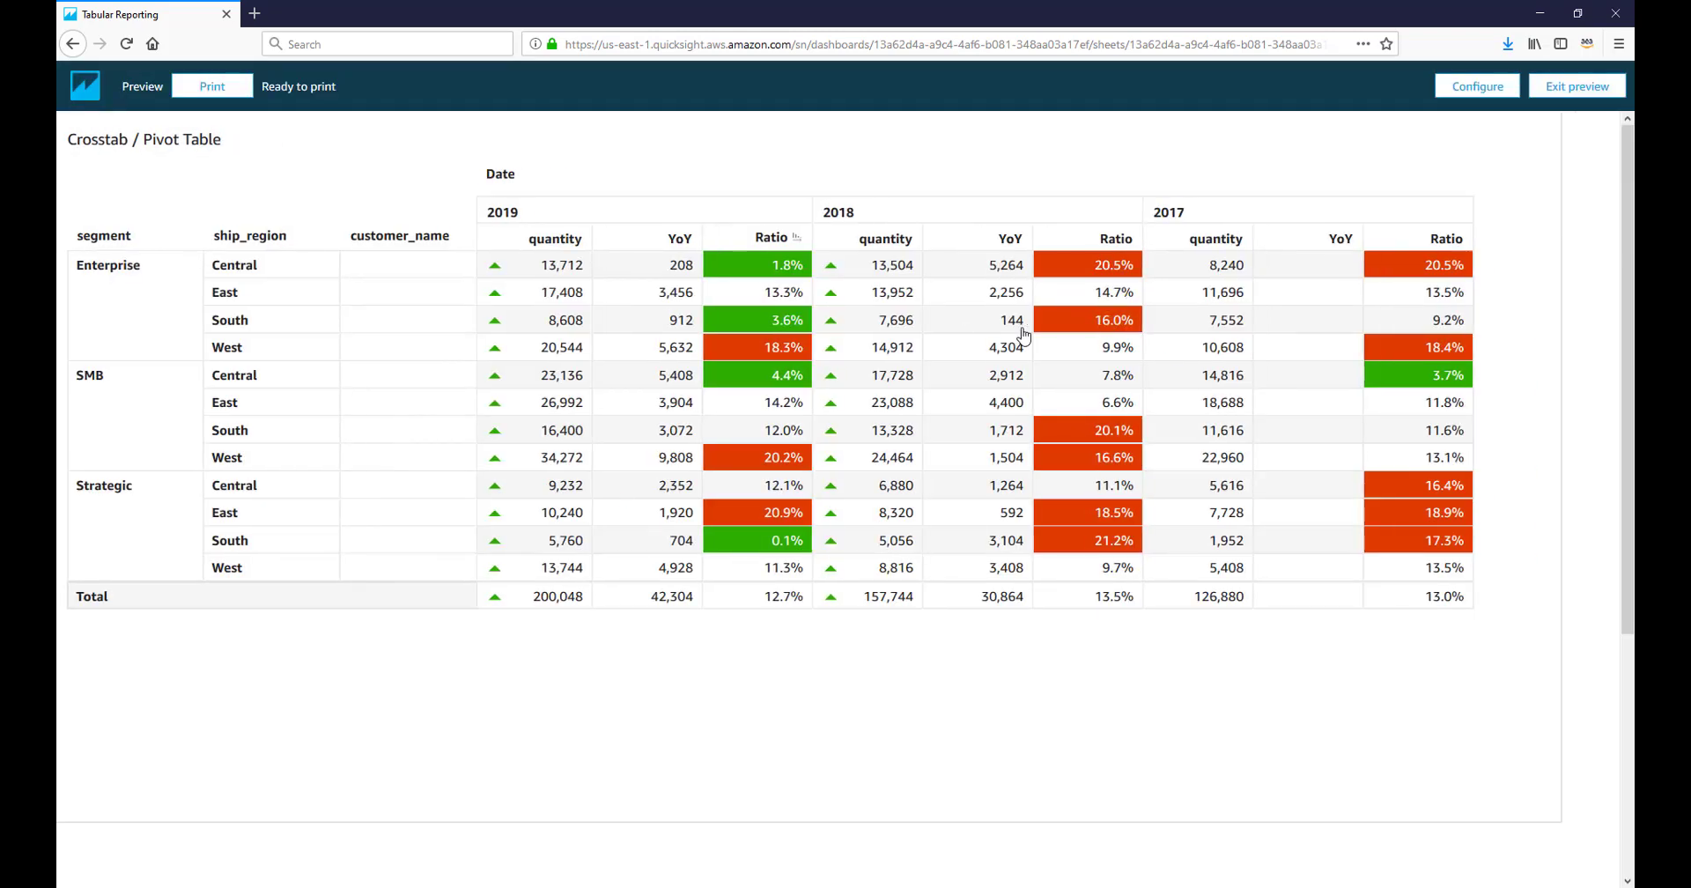
- Print the previewed sheet with Microsoft Print to PDF, saving it as Test in Downloads and replacing the existing file
click(225, 91)
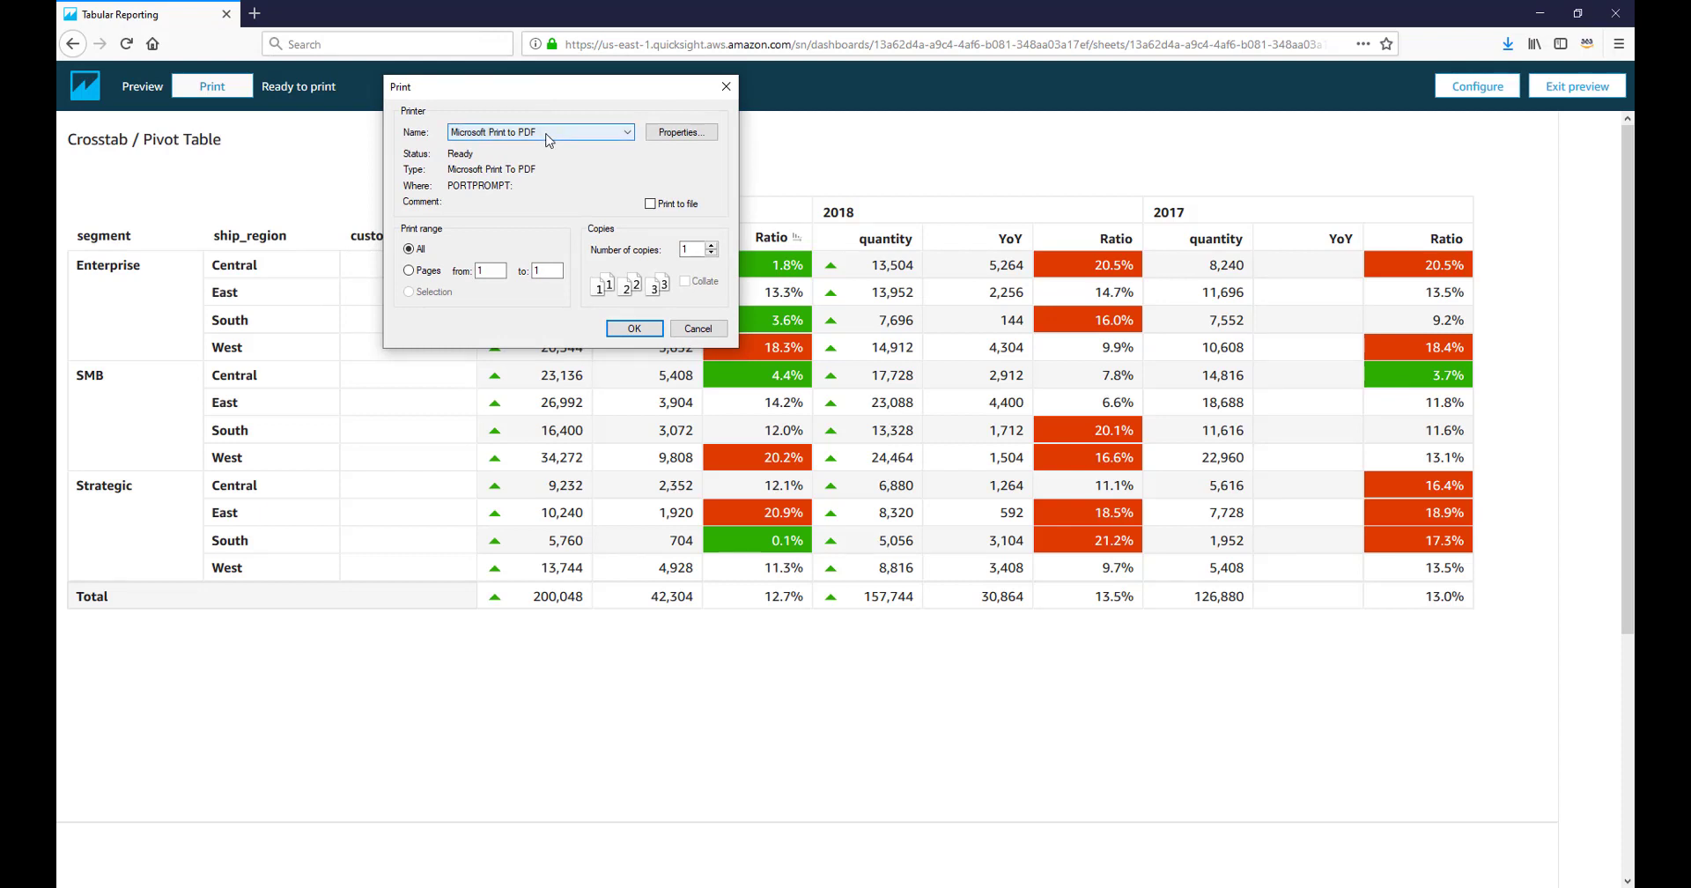
click(548, 133)
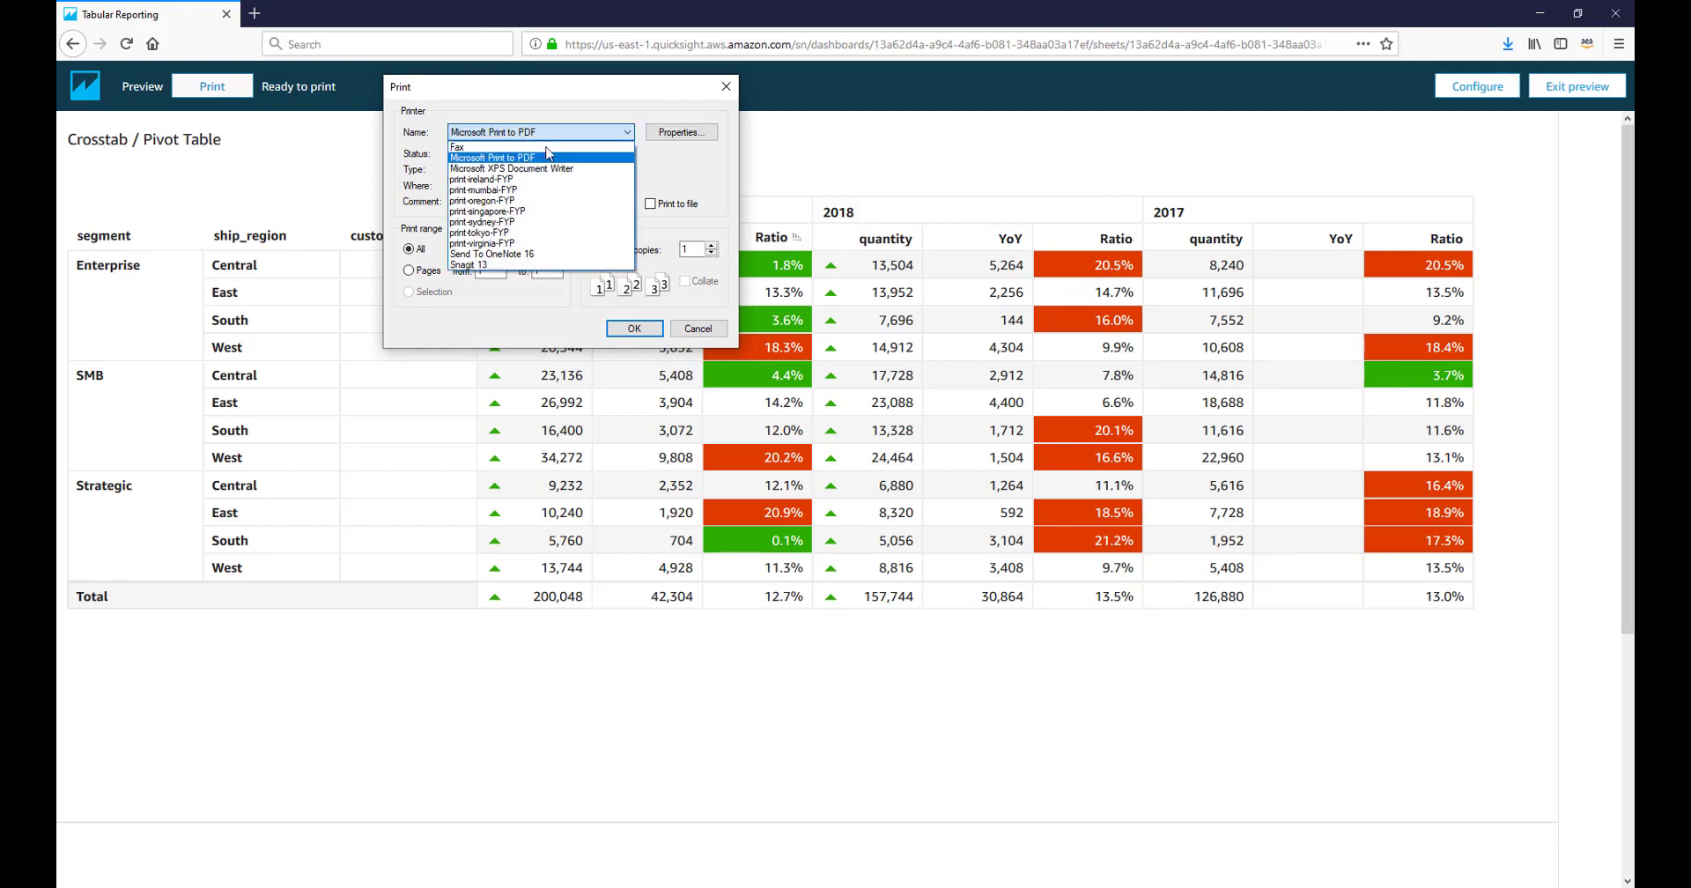
click(528, 156)
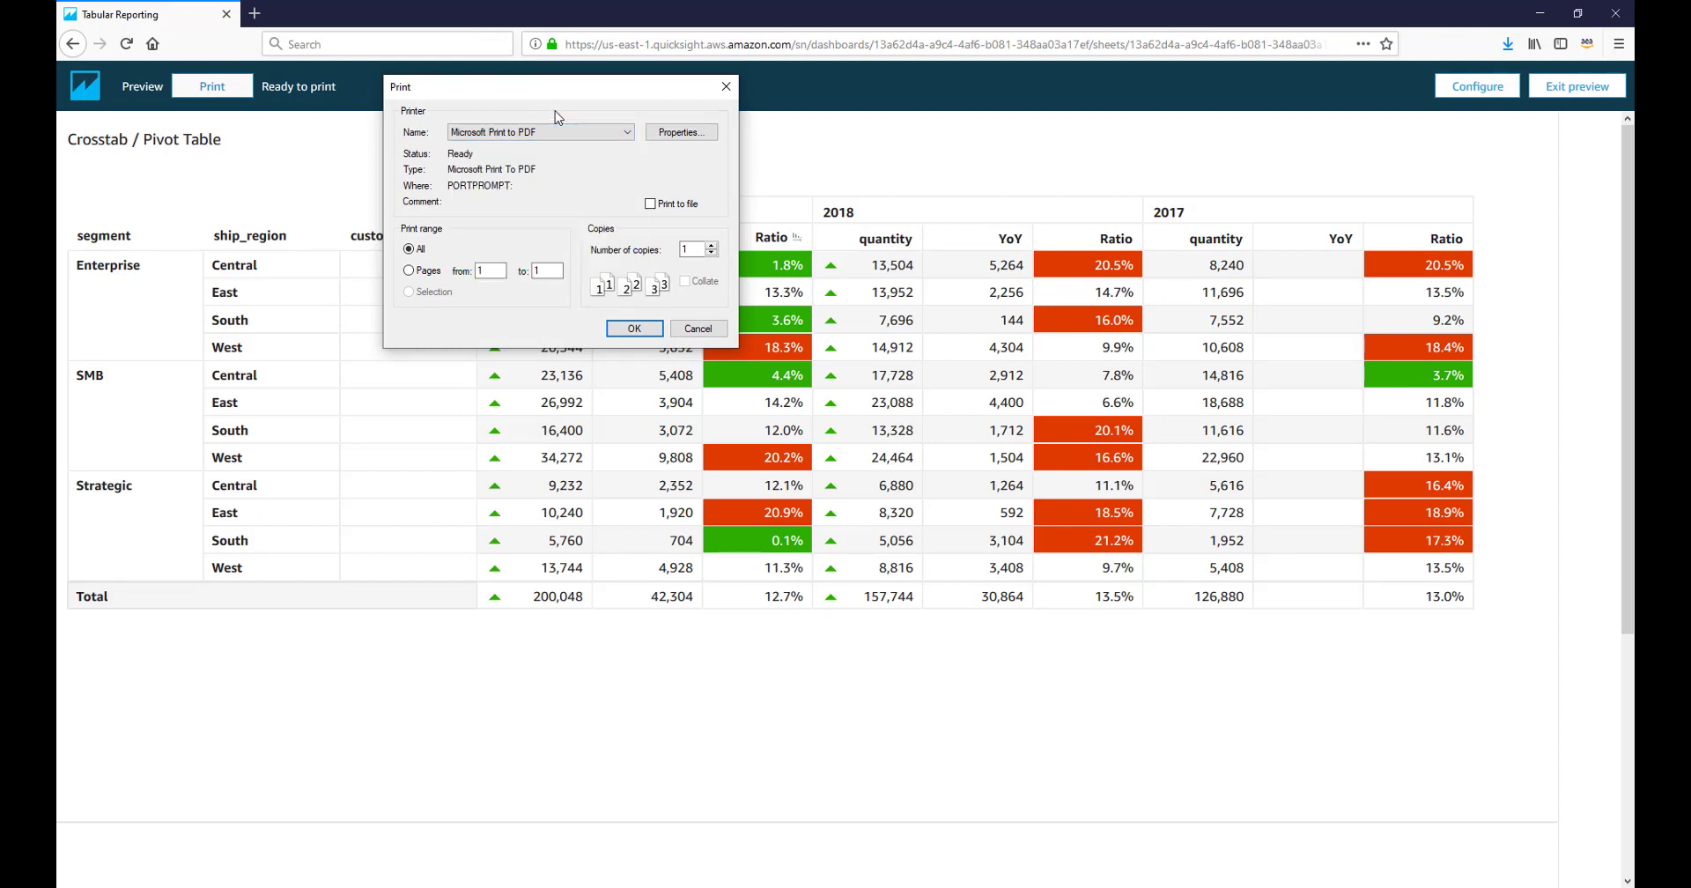
click(635, 329)
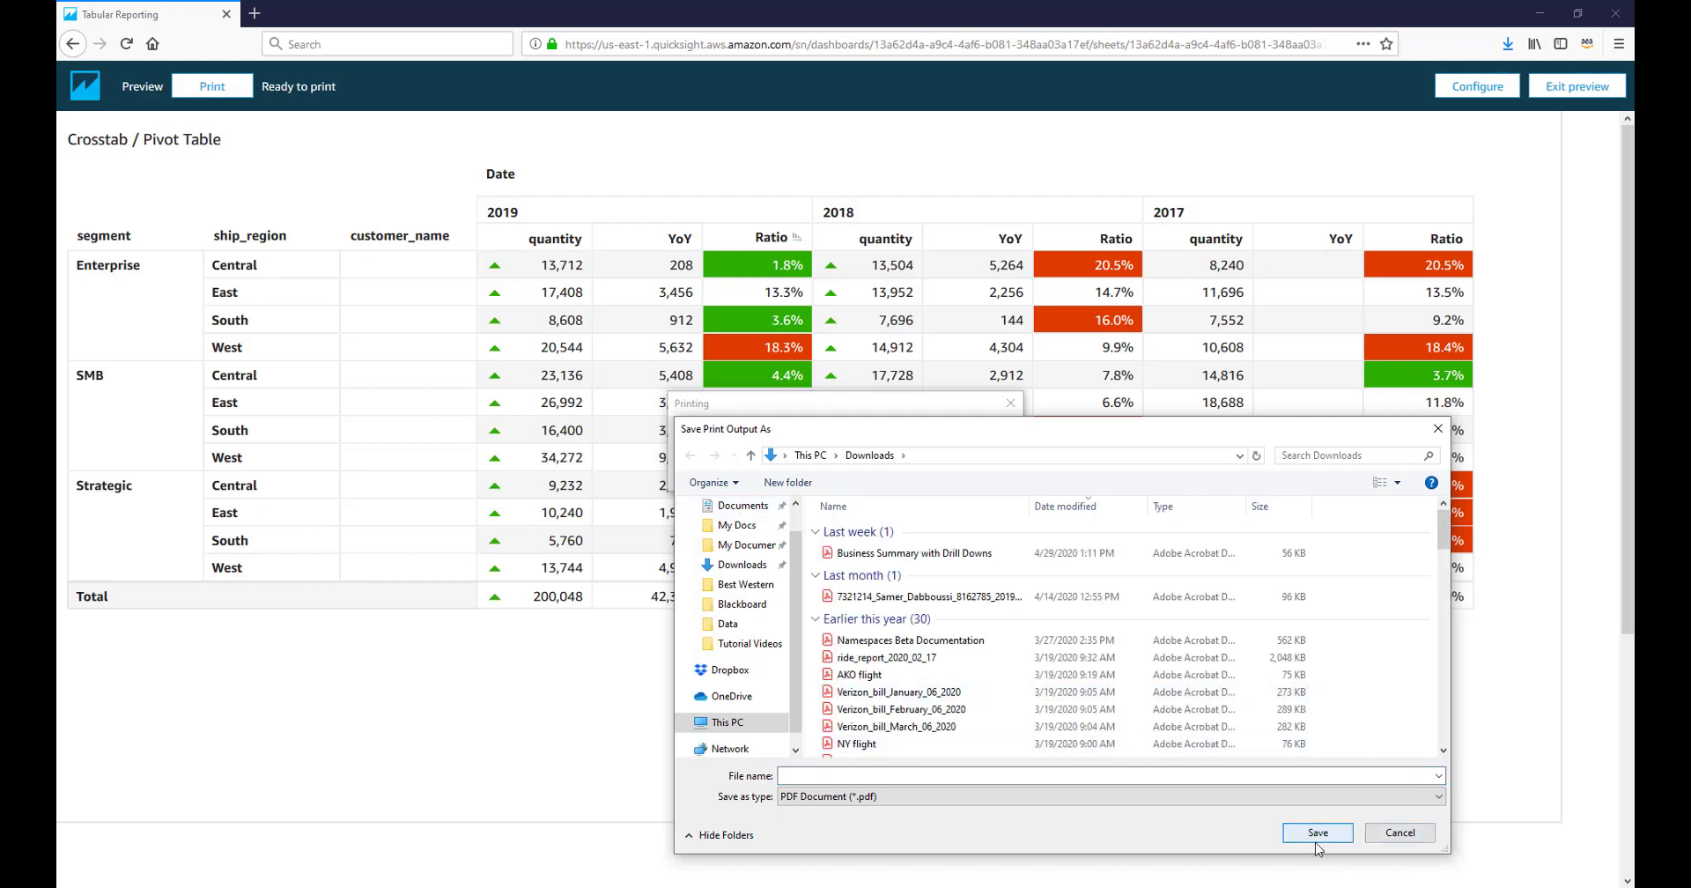
click(879, 775)
text(Test)
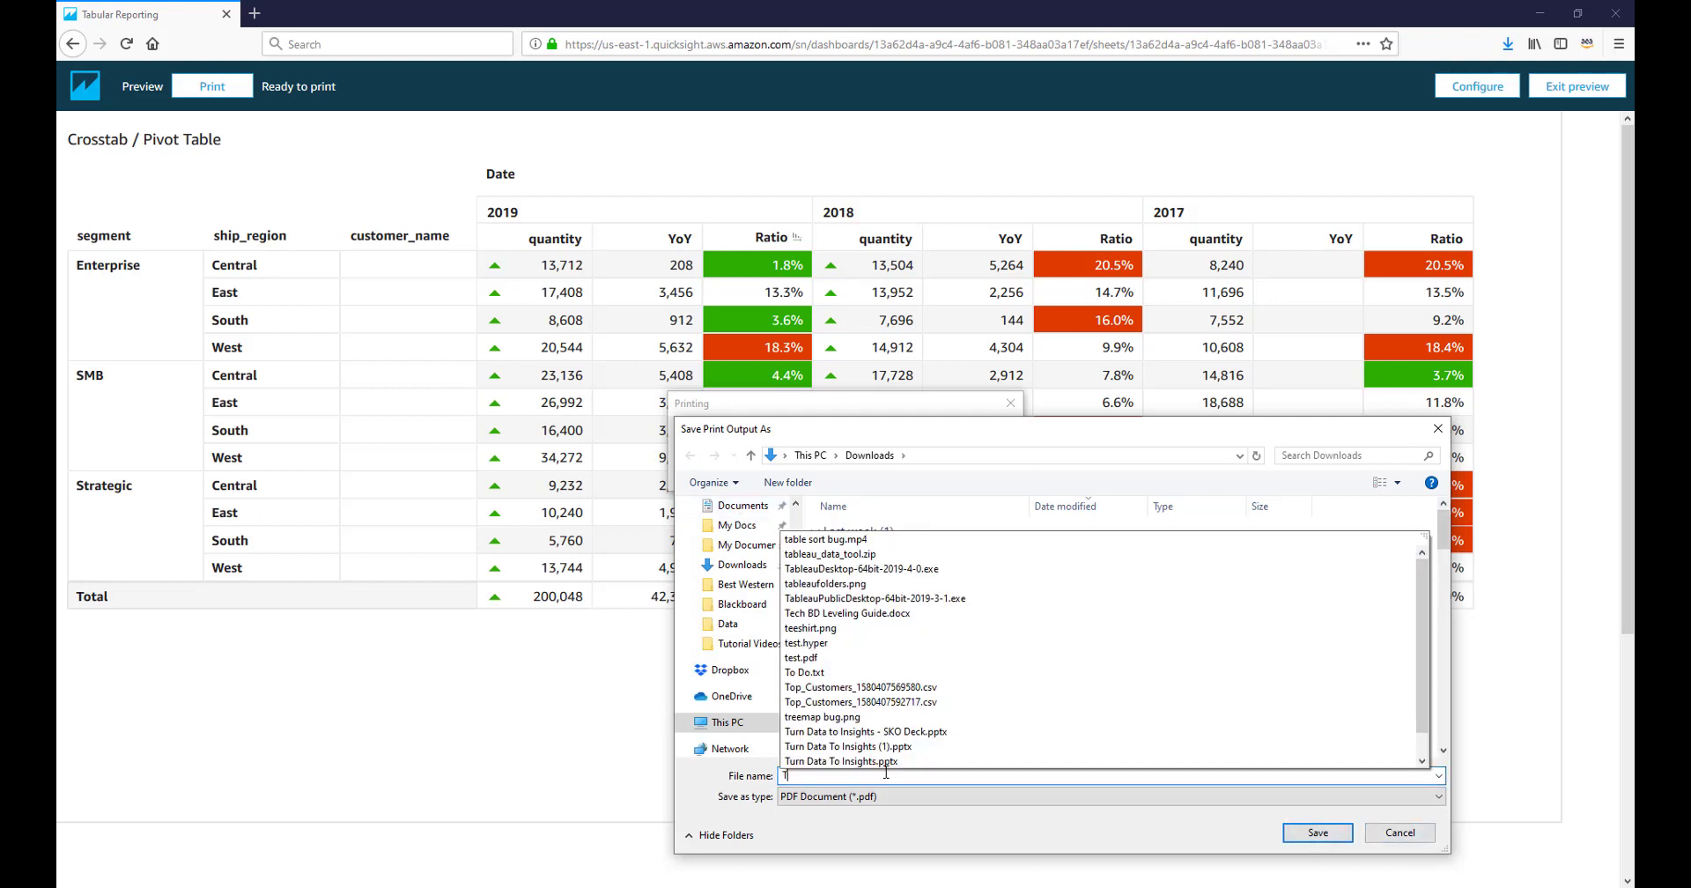
click(1315, 834)
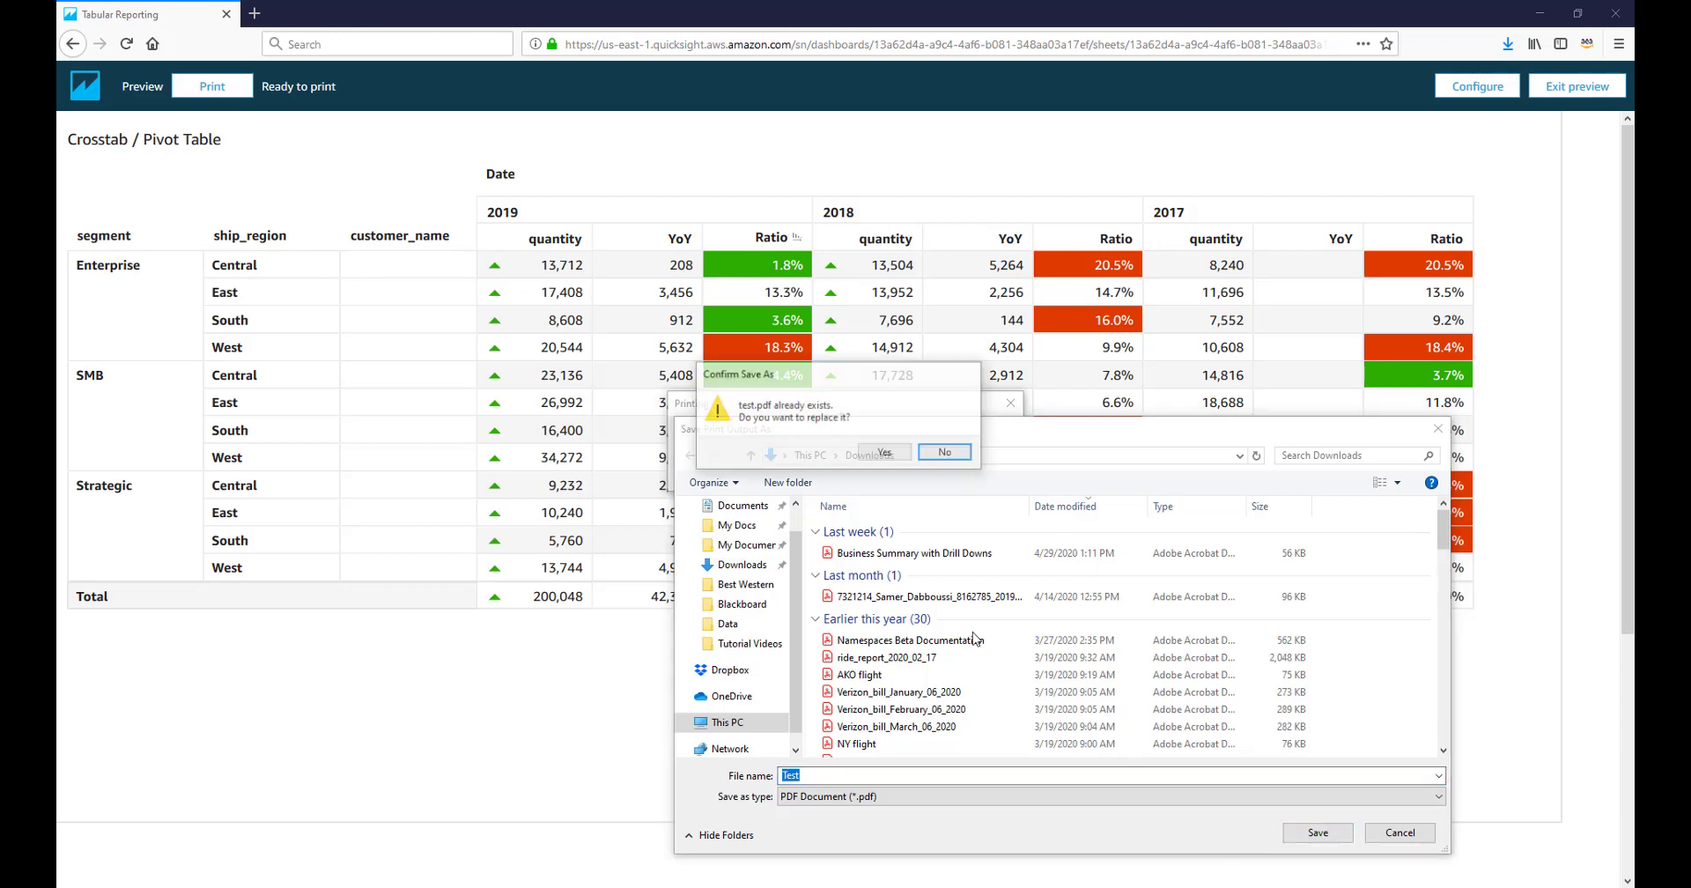
click(875, 452)
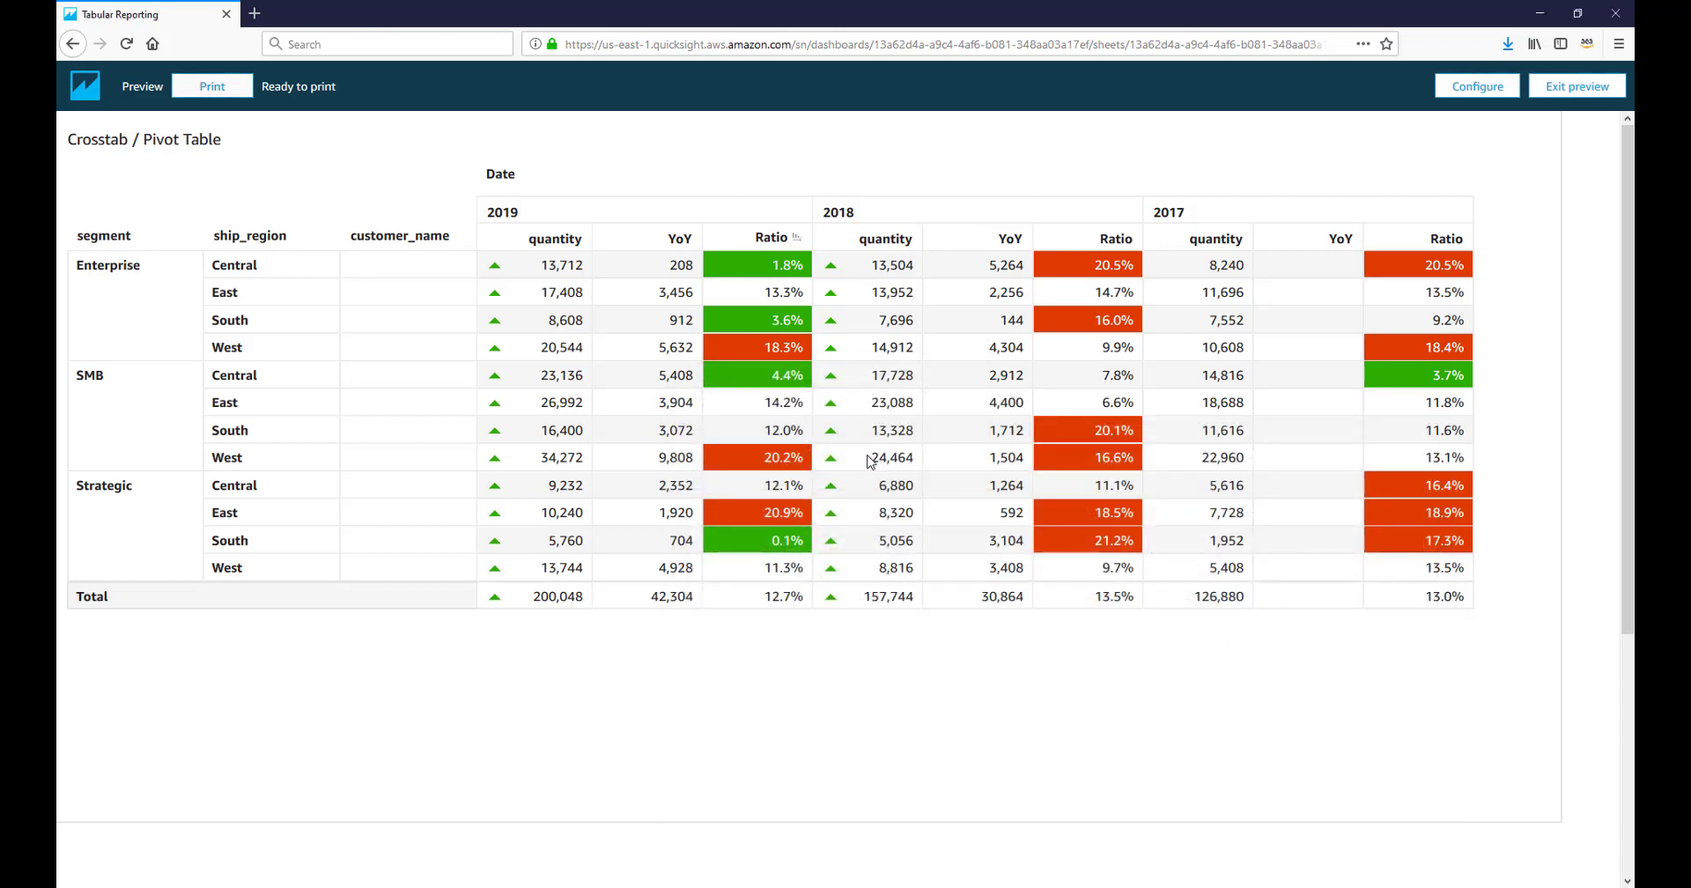
- Switch to File Explorer, open the test PDF from the Downloads folder and minimize the folder window
key(alt+Tab)
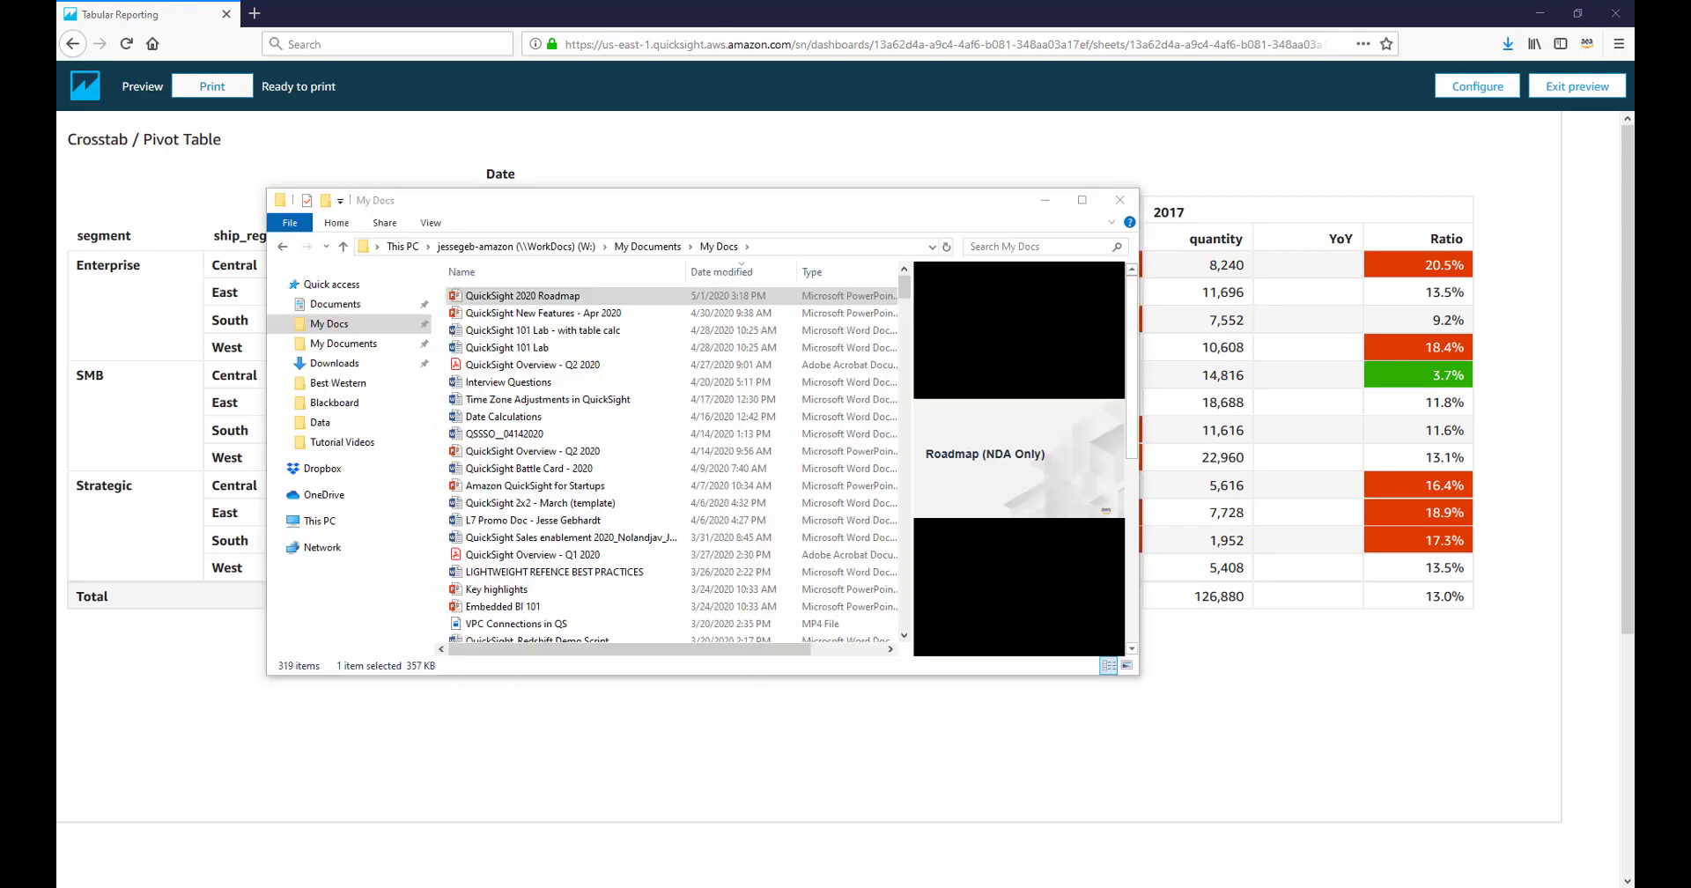
click(365, 362)
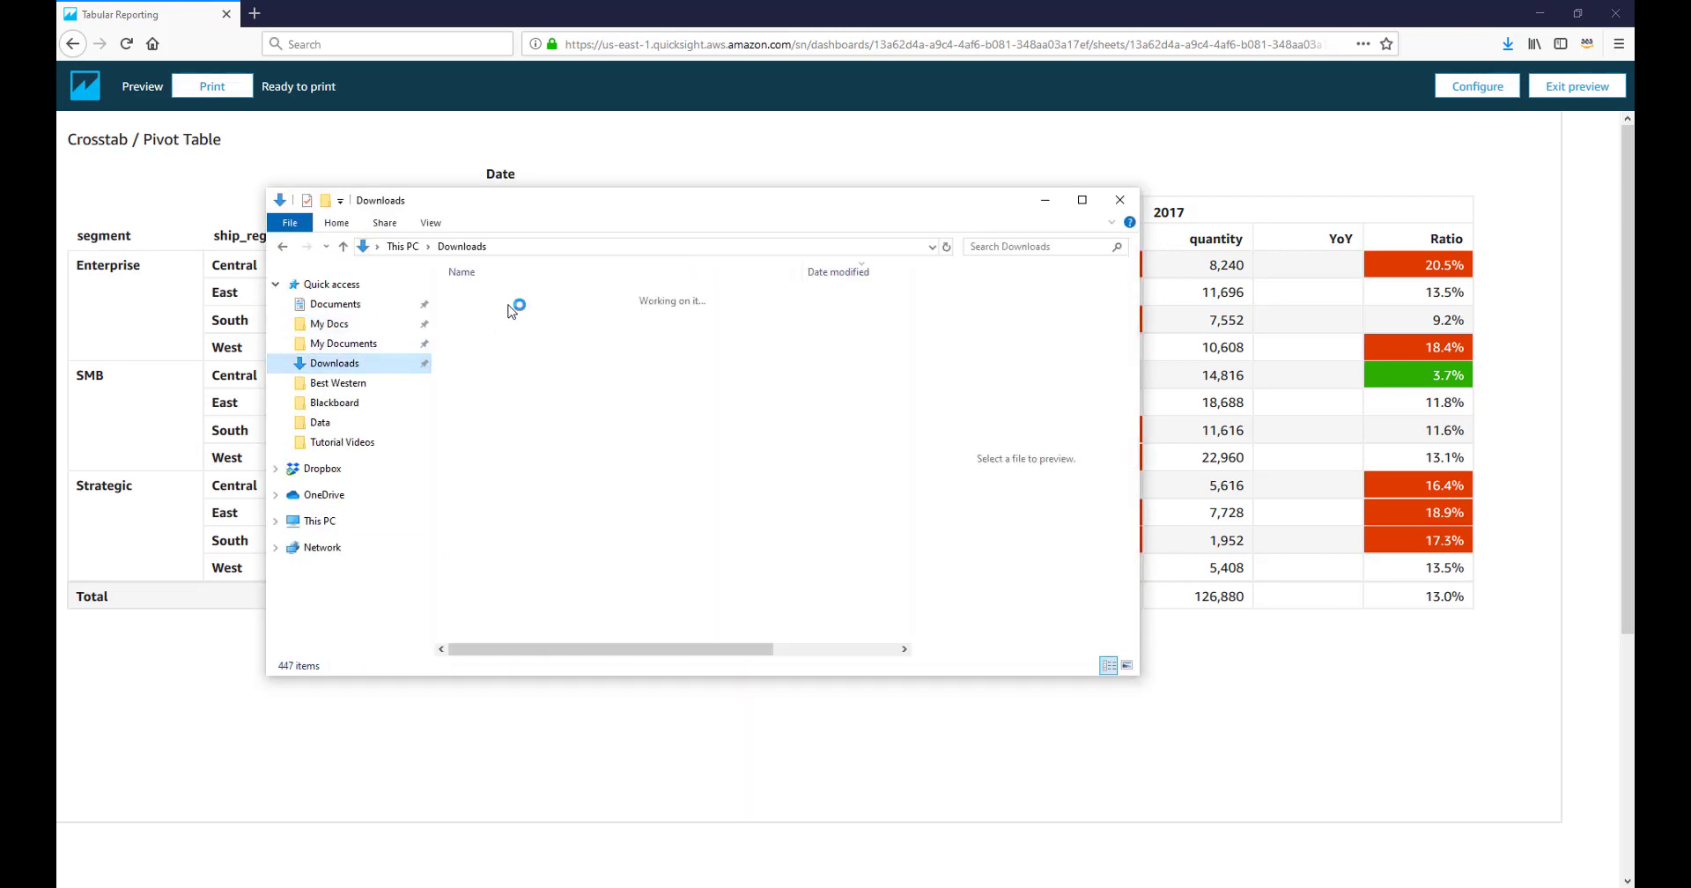
click(528, 321)
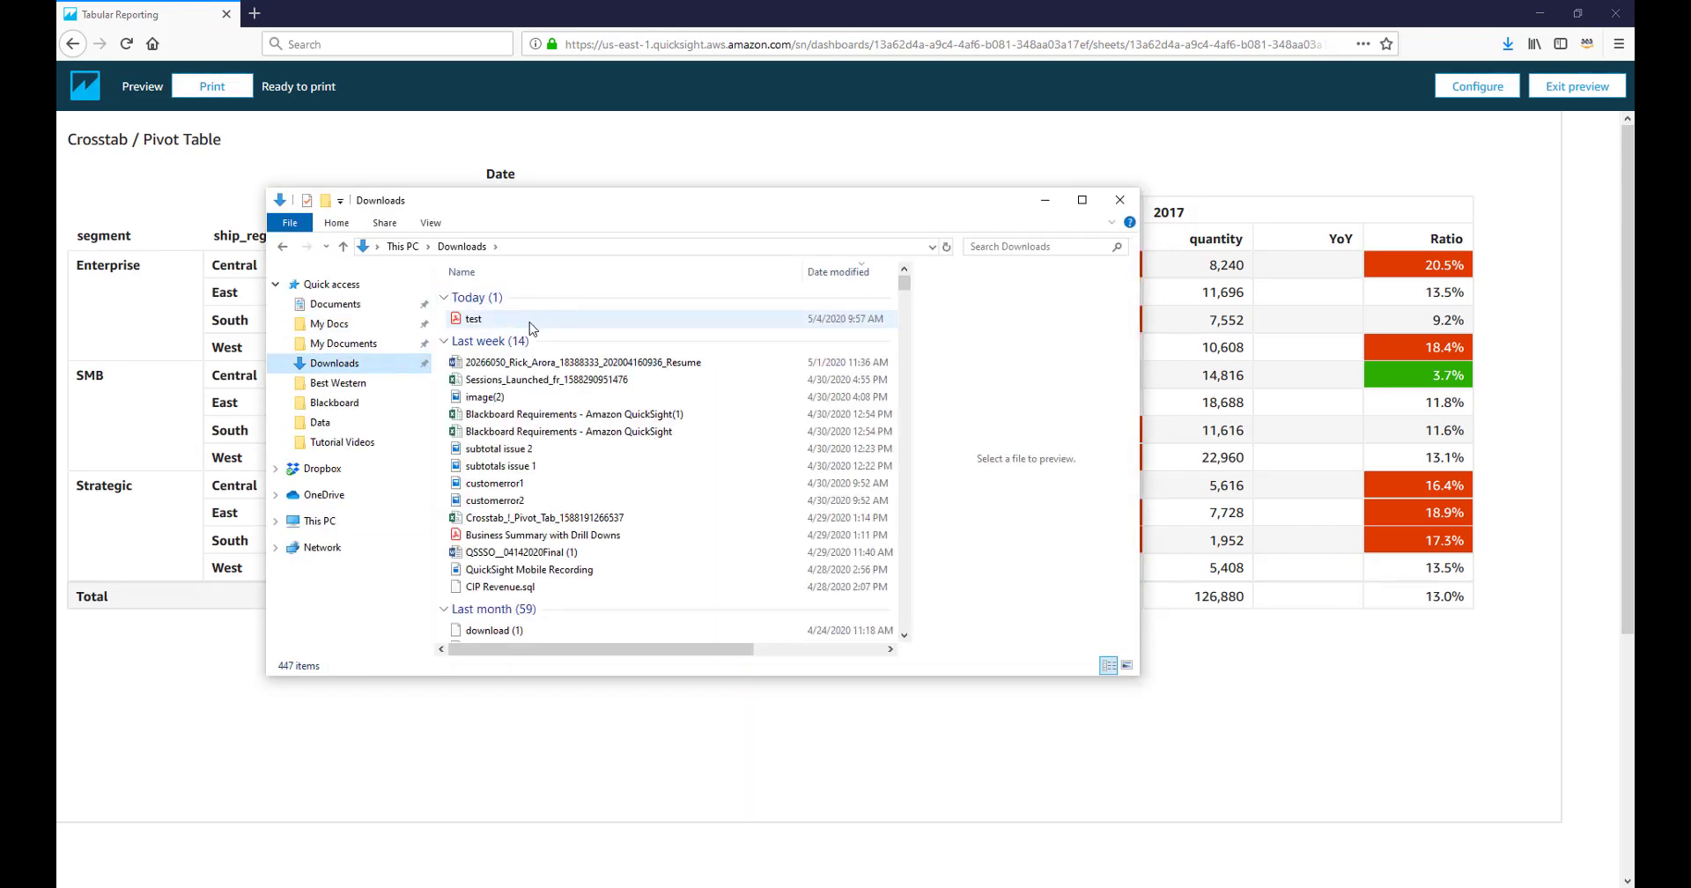
click(1045, 200)
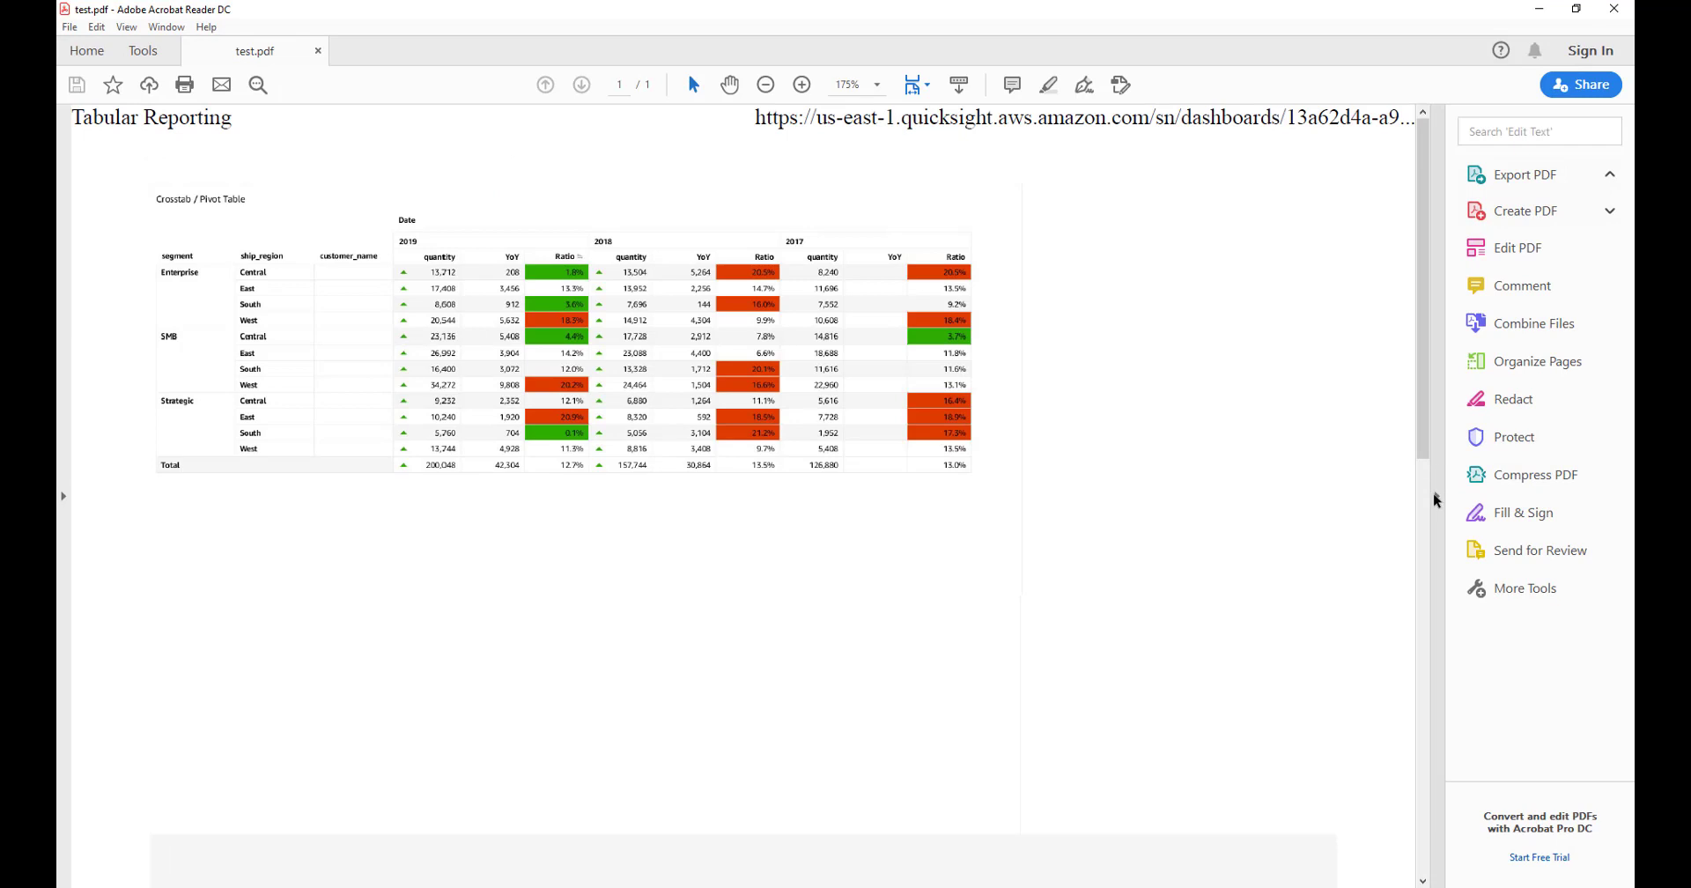
- Examine the printed pivot table in Acrobat Reader at page-level, 200% and 300% zoom, and return to the dashboard by leaving the print preview
click(1437, 496)
click(873, 85)
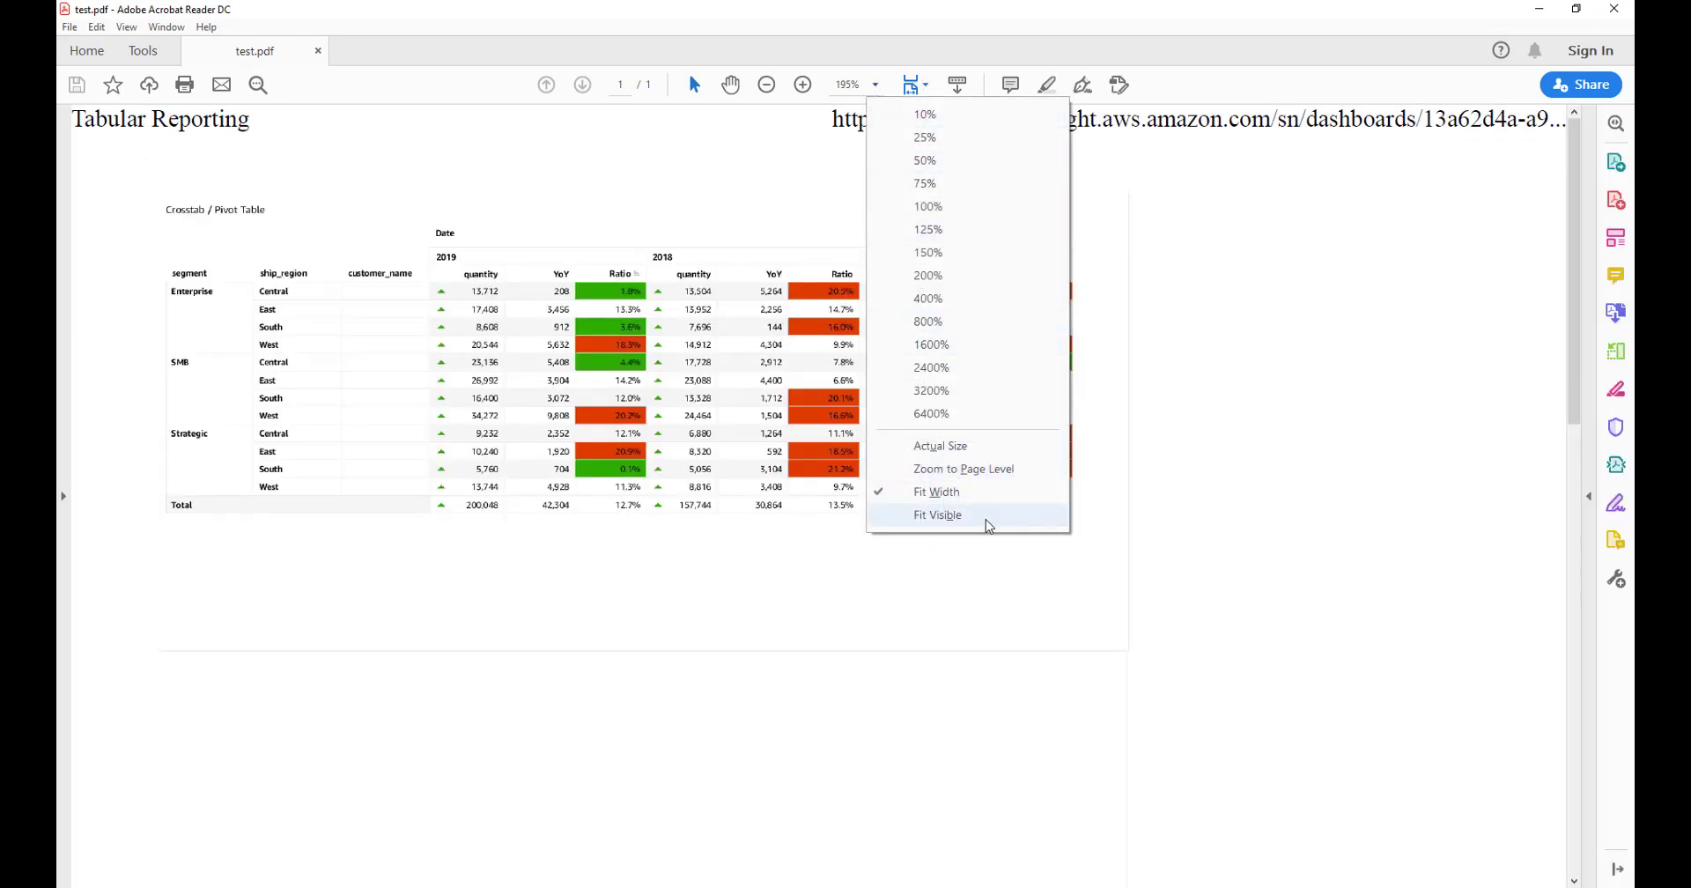
click(1012, 476)
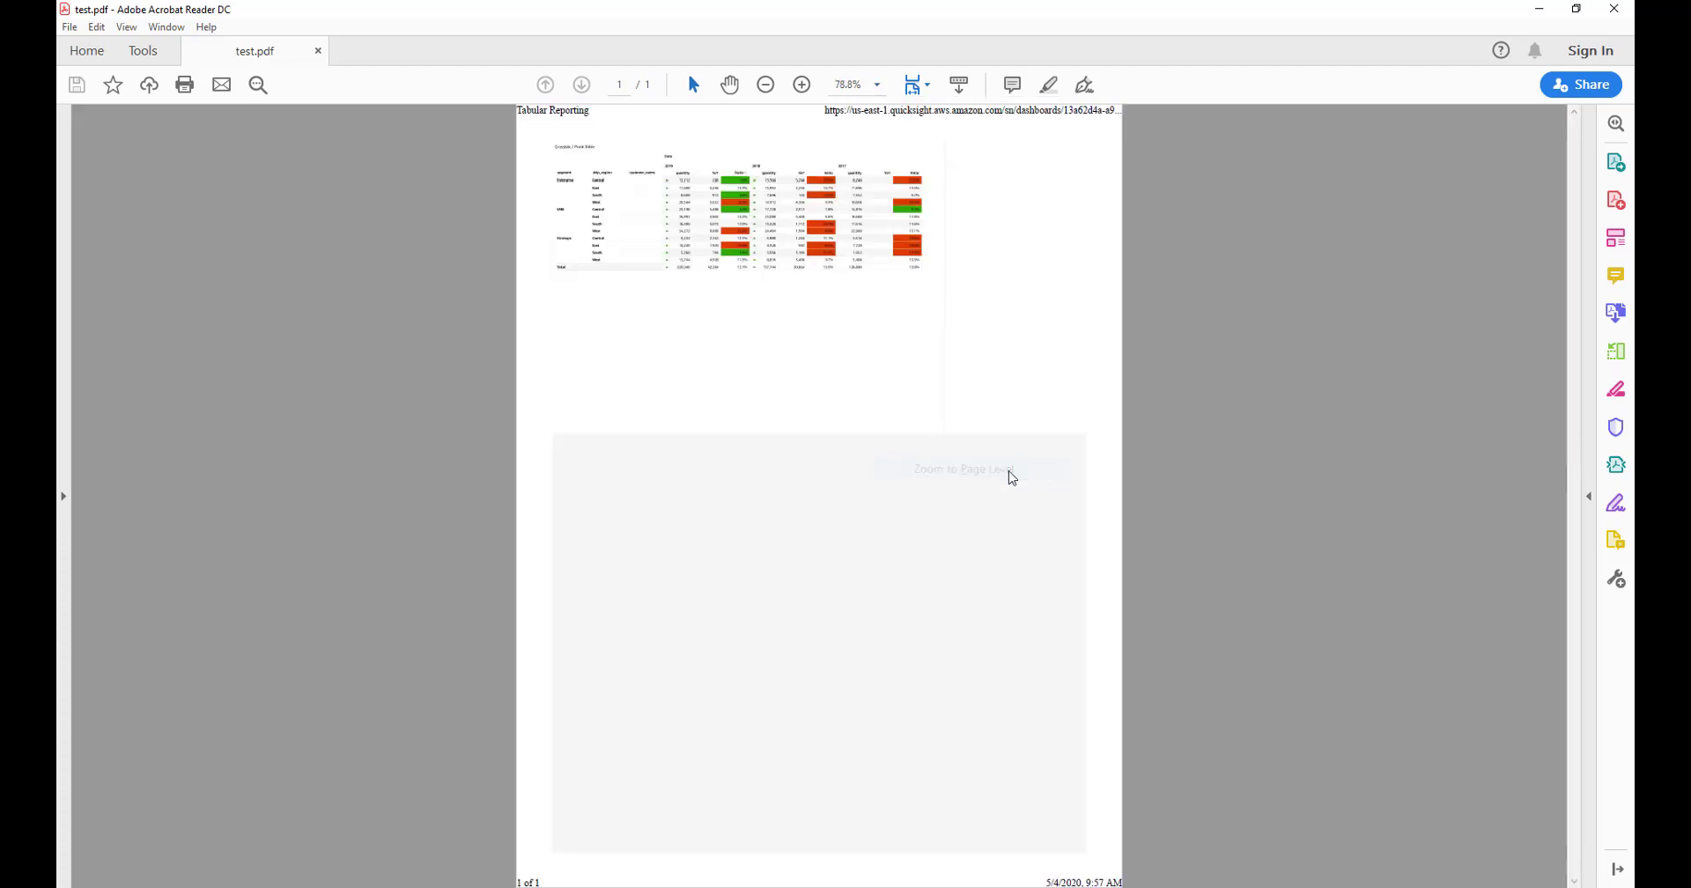
click(876, 86)
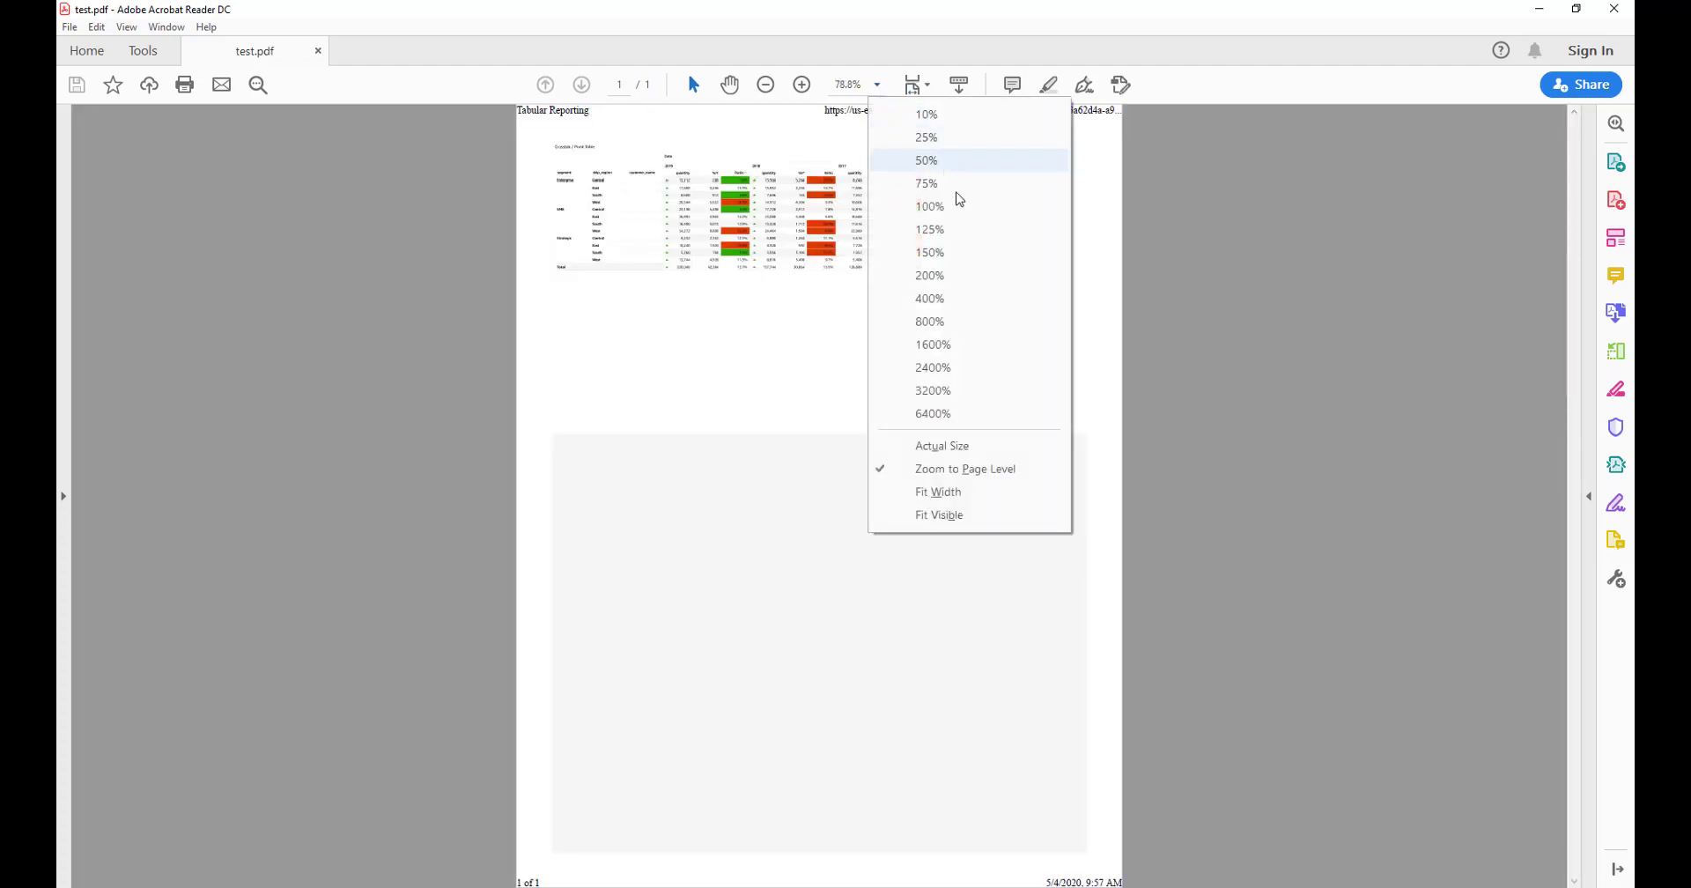
click(963, 288)
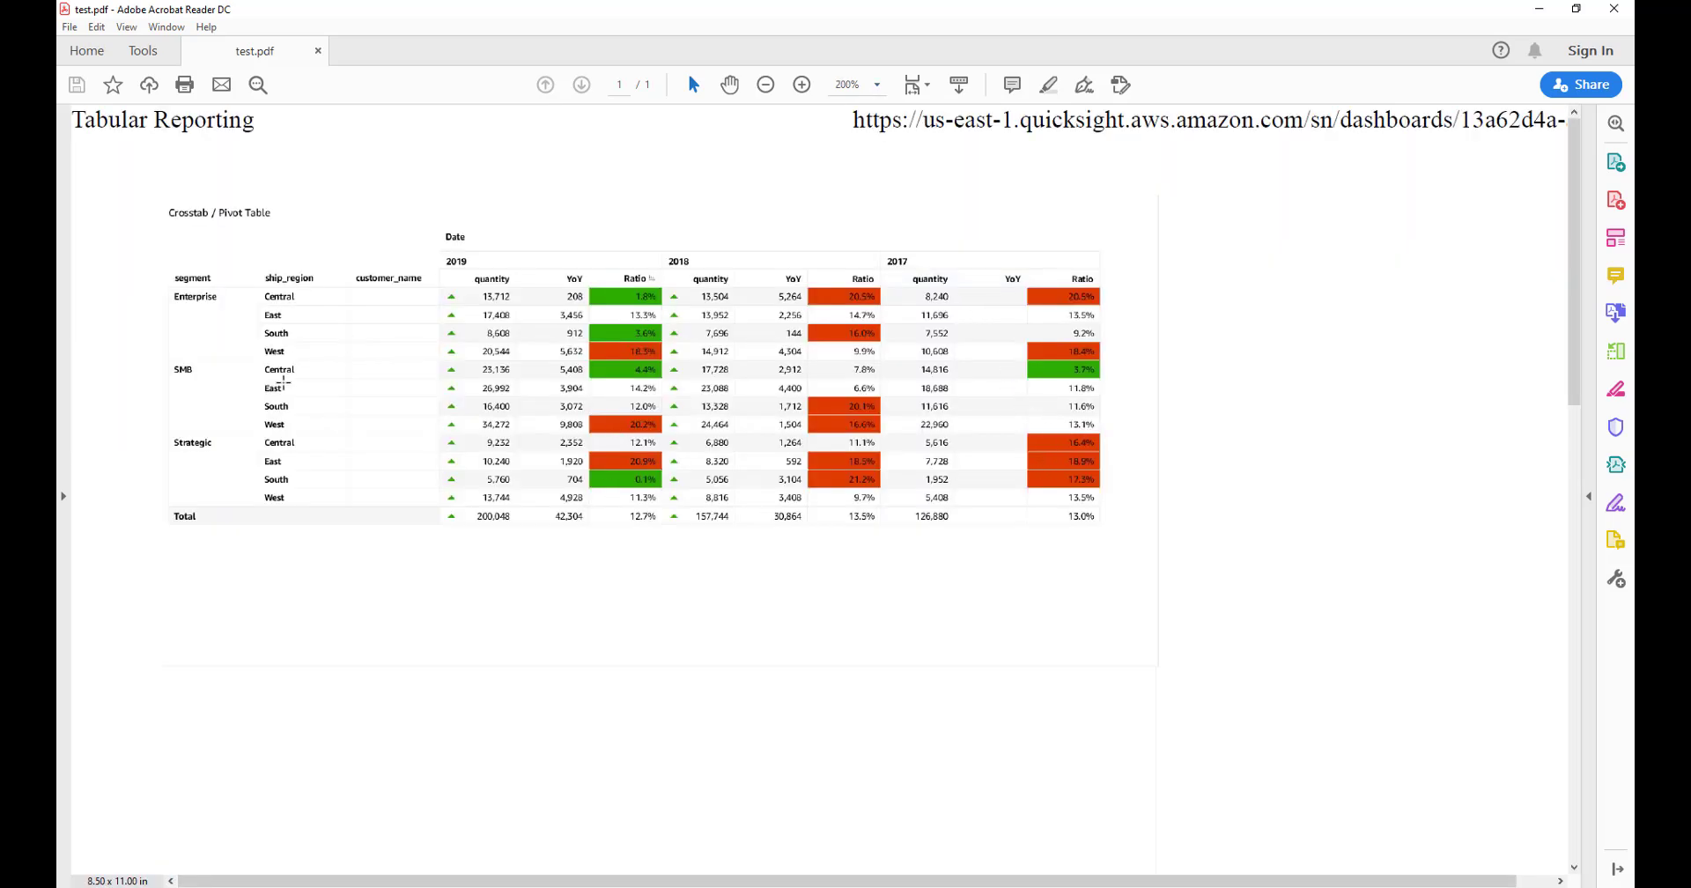
scroll(339, 394, down, 3)
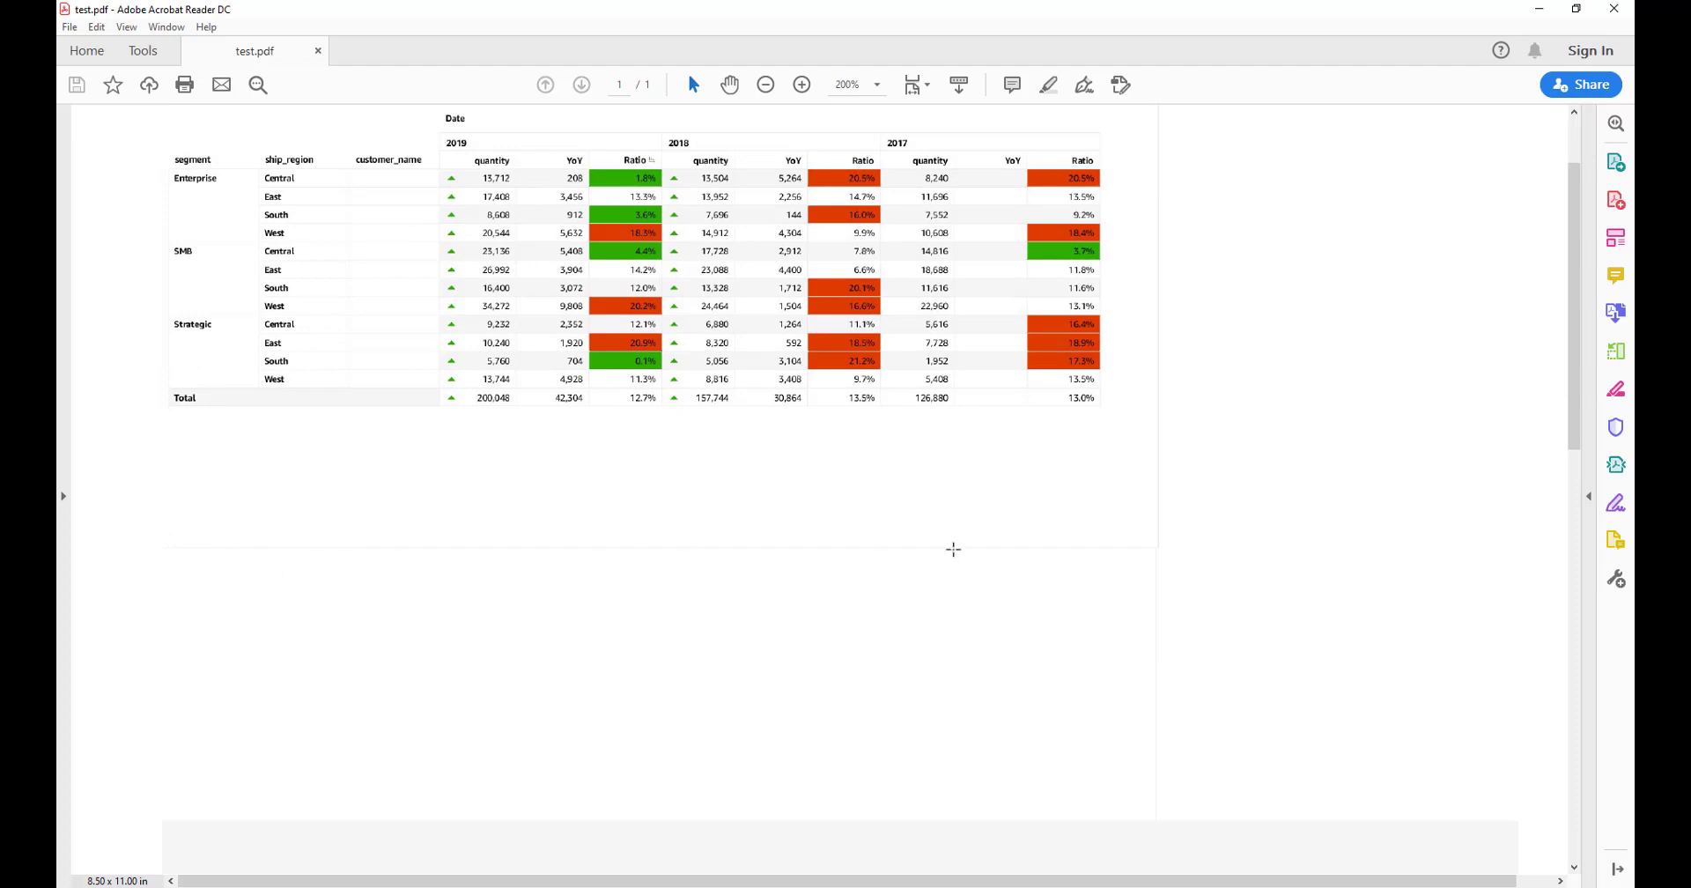
scroll(939, 512, up, 1)
scroll(811, 363, up, 2)
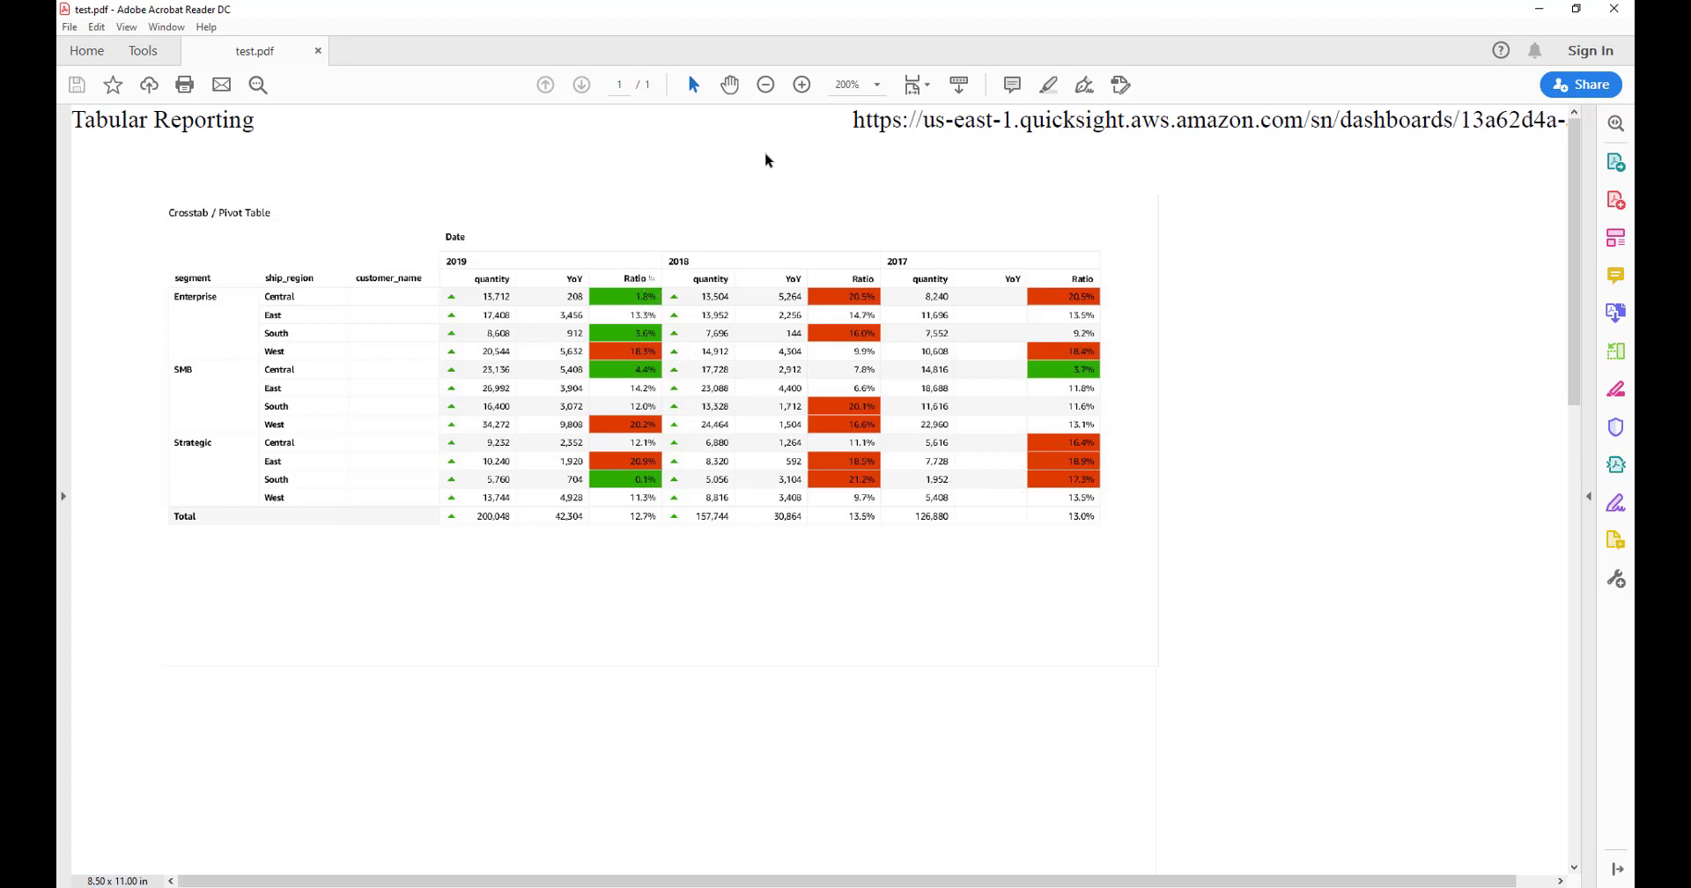
click(802, 85)
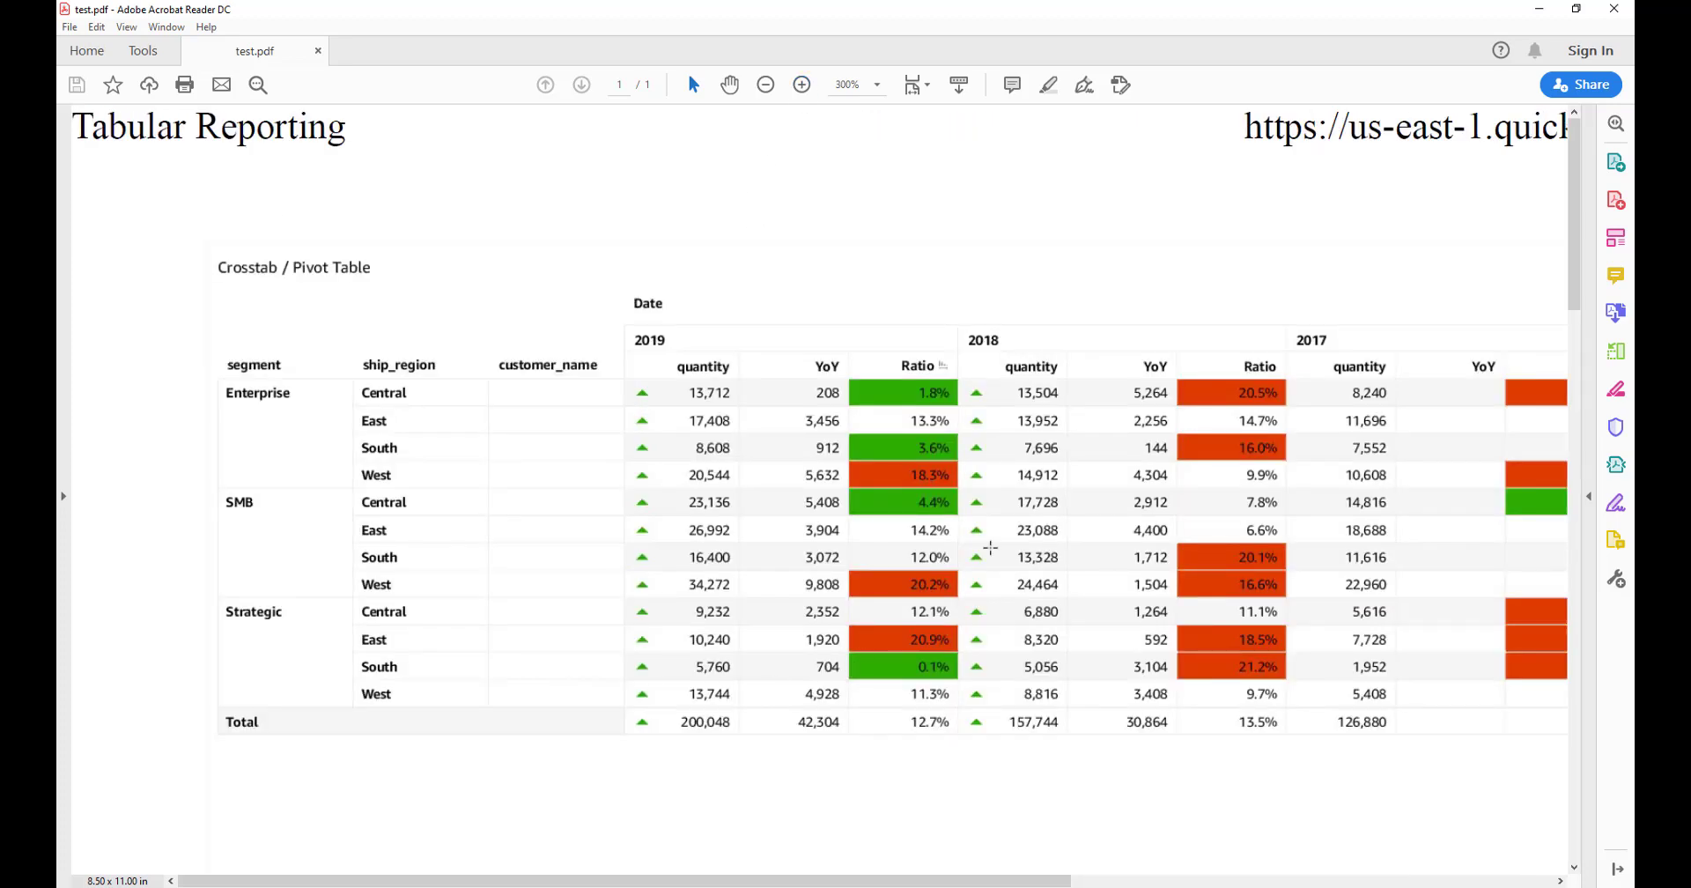
click(1539, 11)
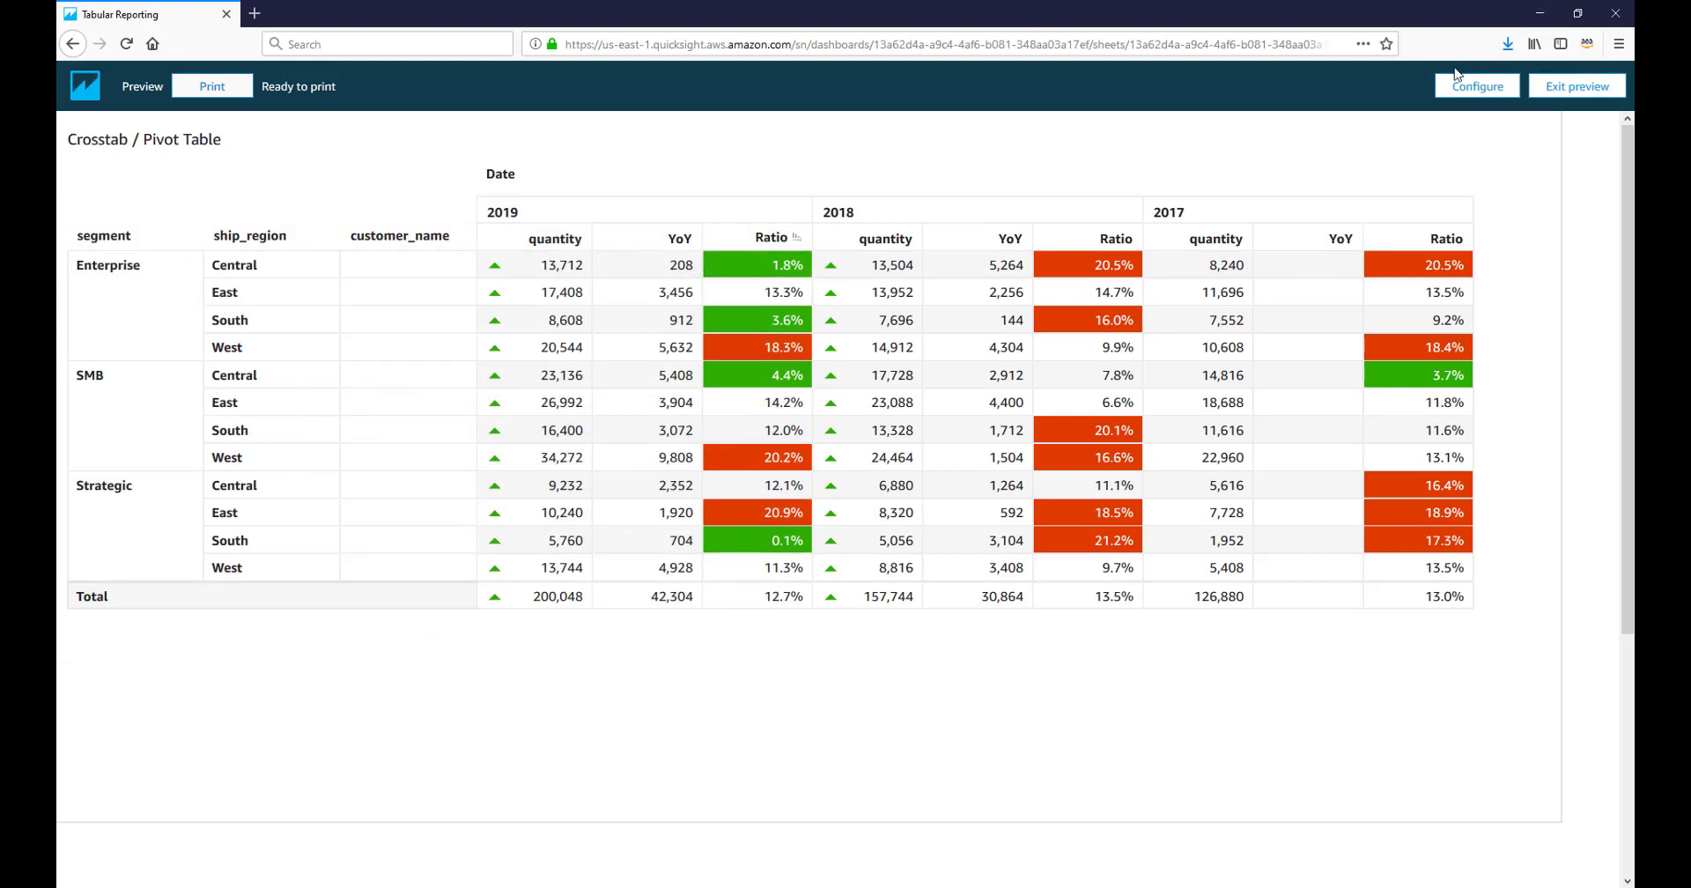
click(1550, 88)
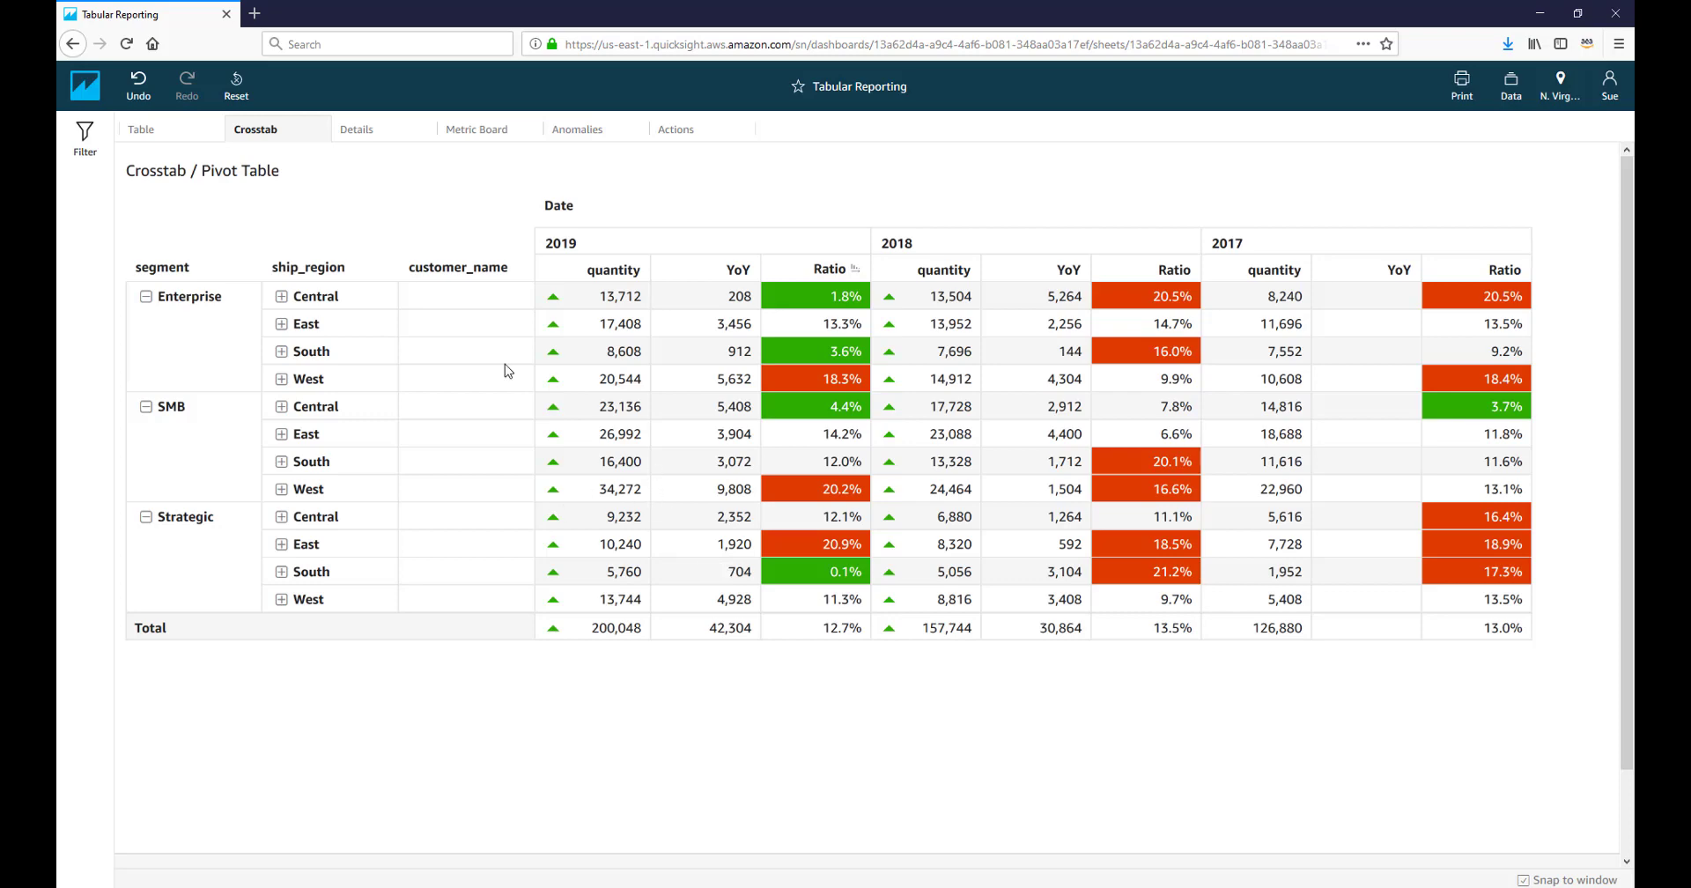
- On the Table sheet, set the Top N control to 200 and the Min Sales control to 0
click(176, 128)
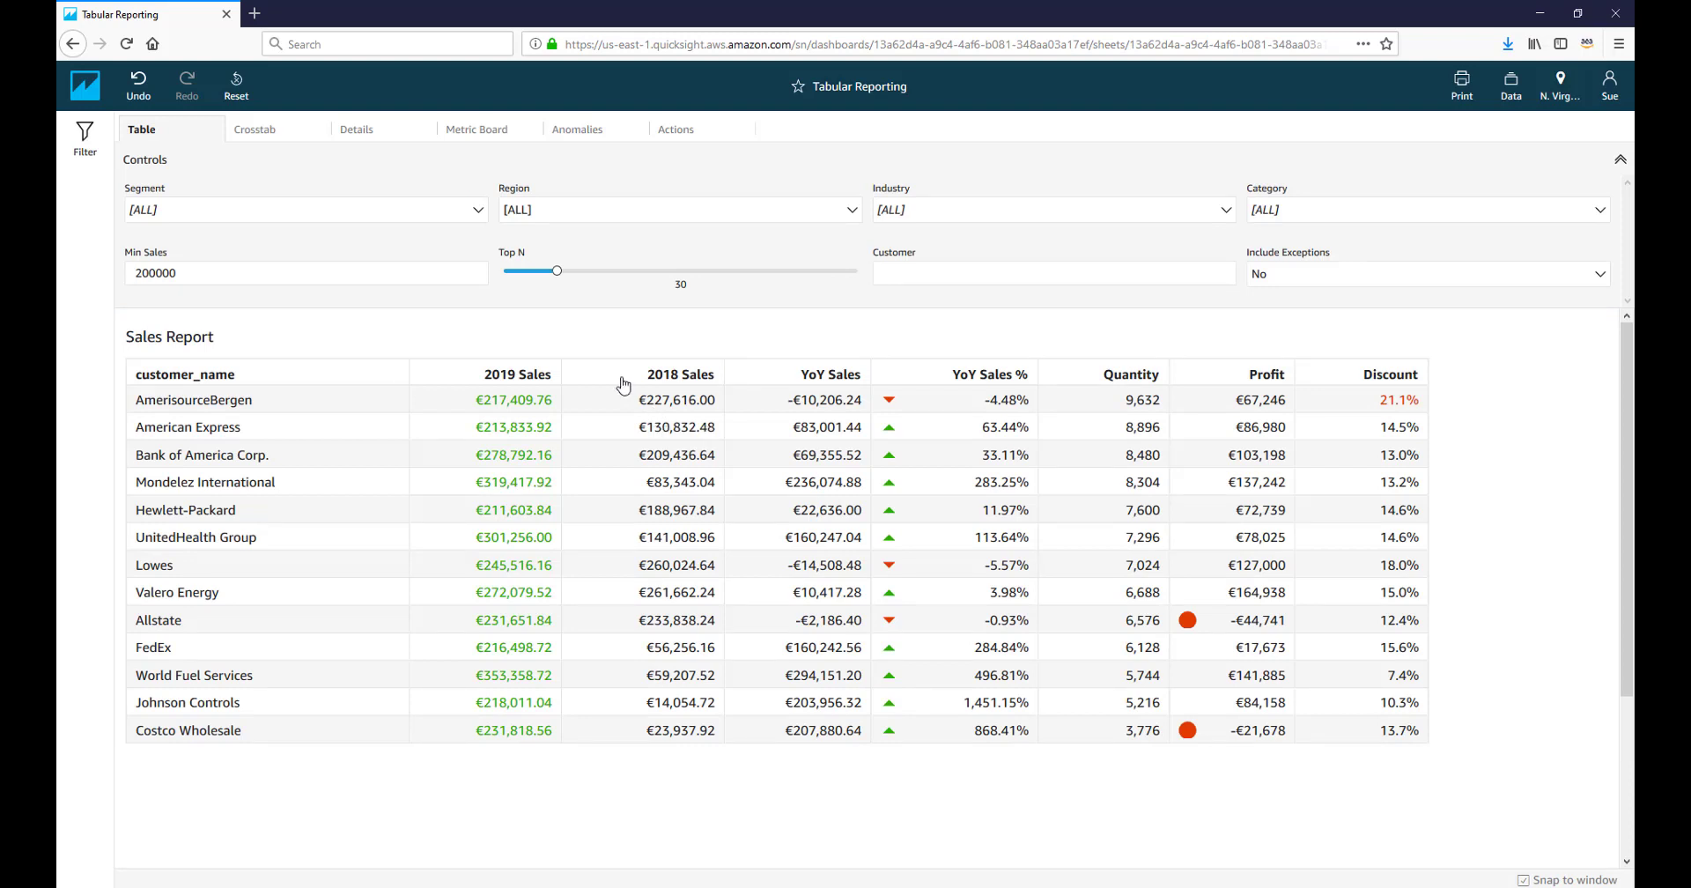
drag(556, 271, 733, 270)
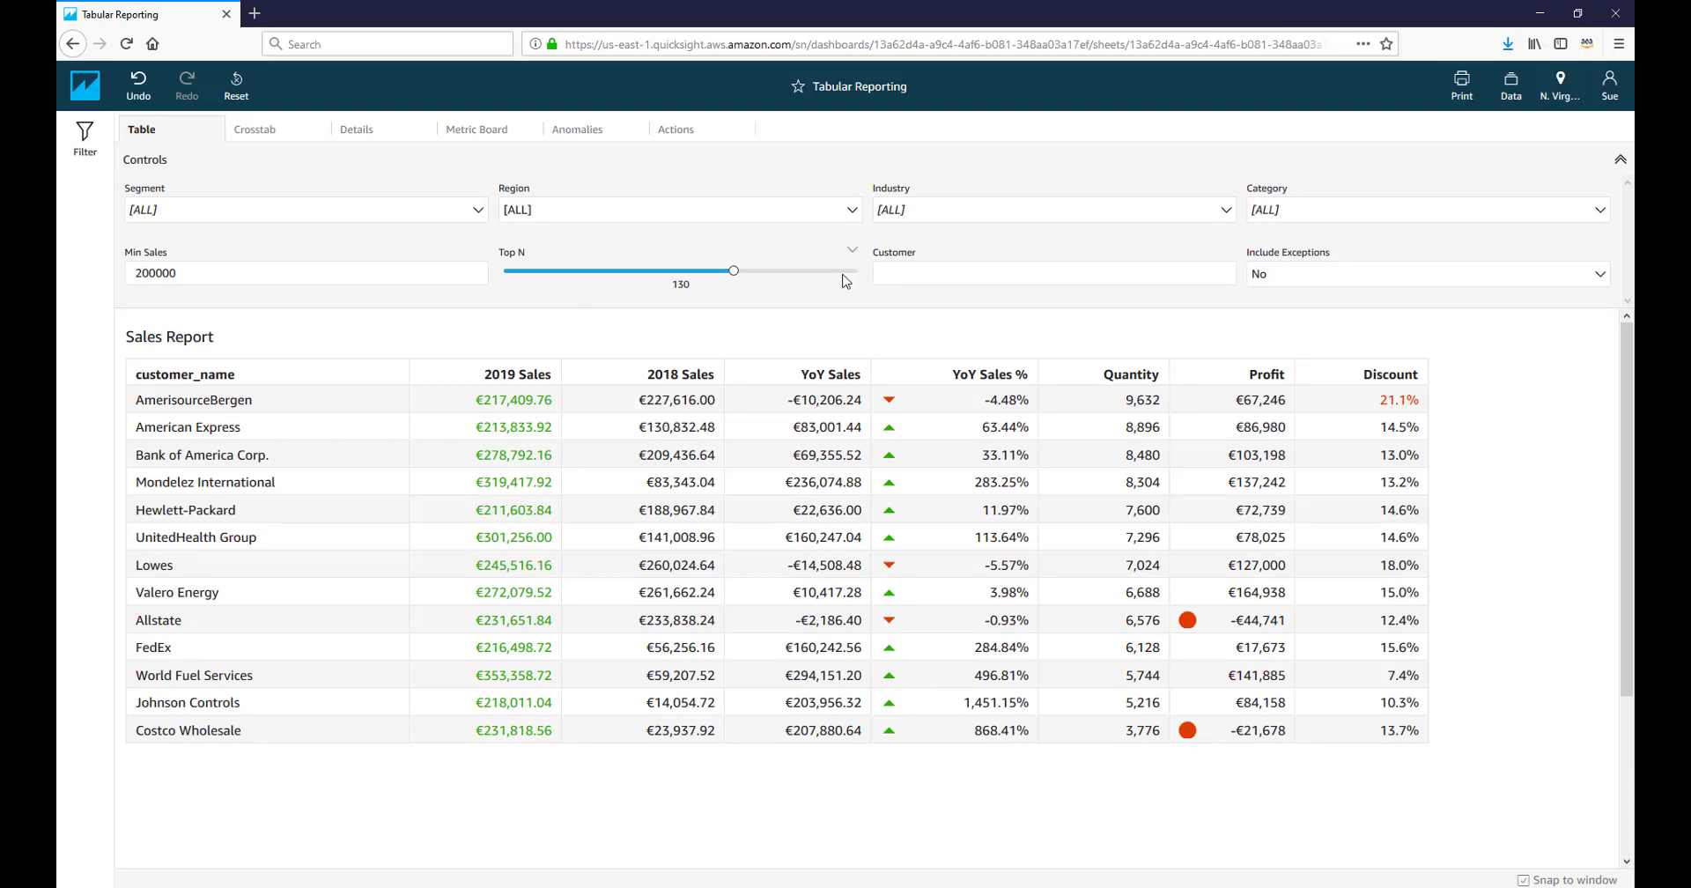
drag(841, 273, 863, 273)
double_click(208, 272)
text(0)
key(Return)
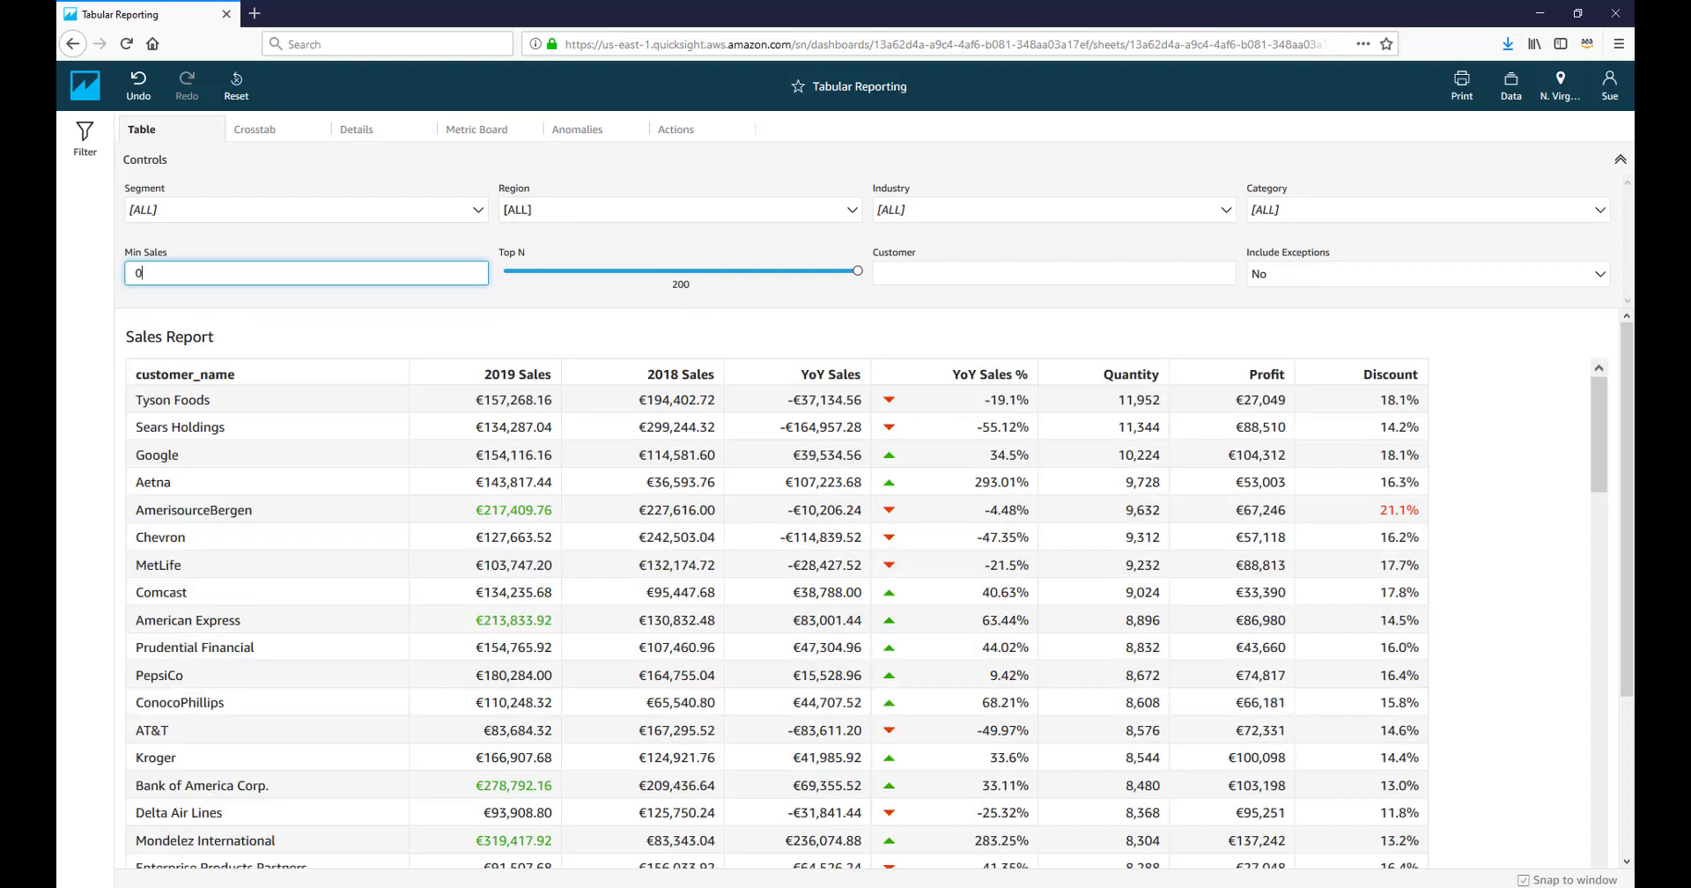
drag(1630, 537, 1631, 503)
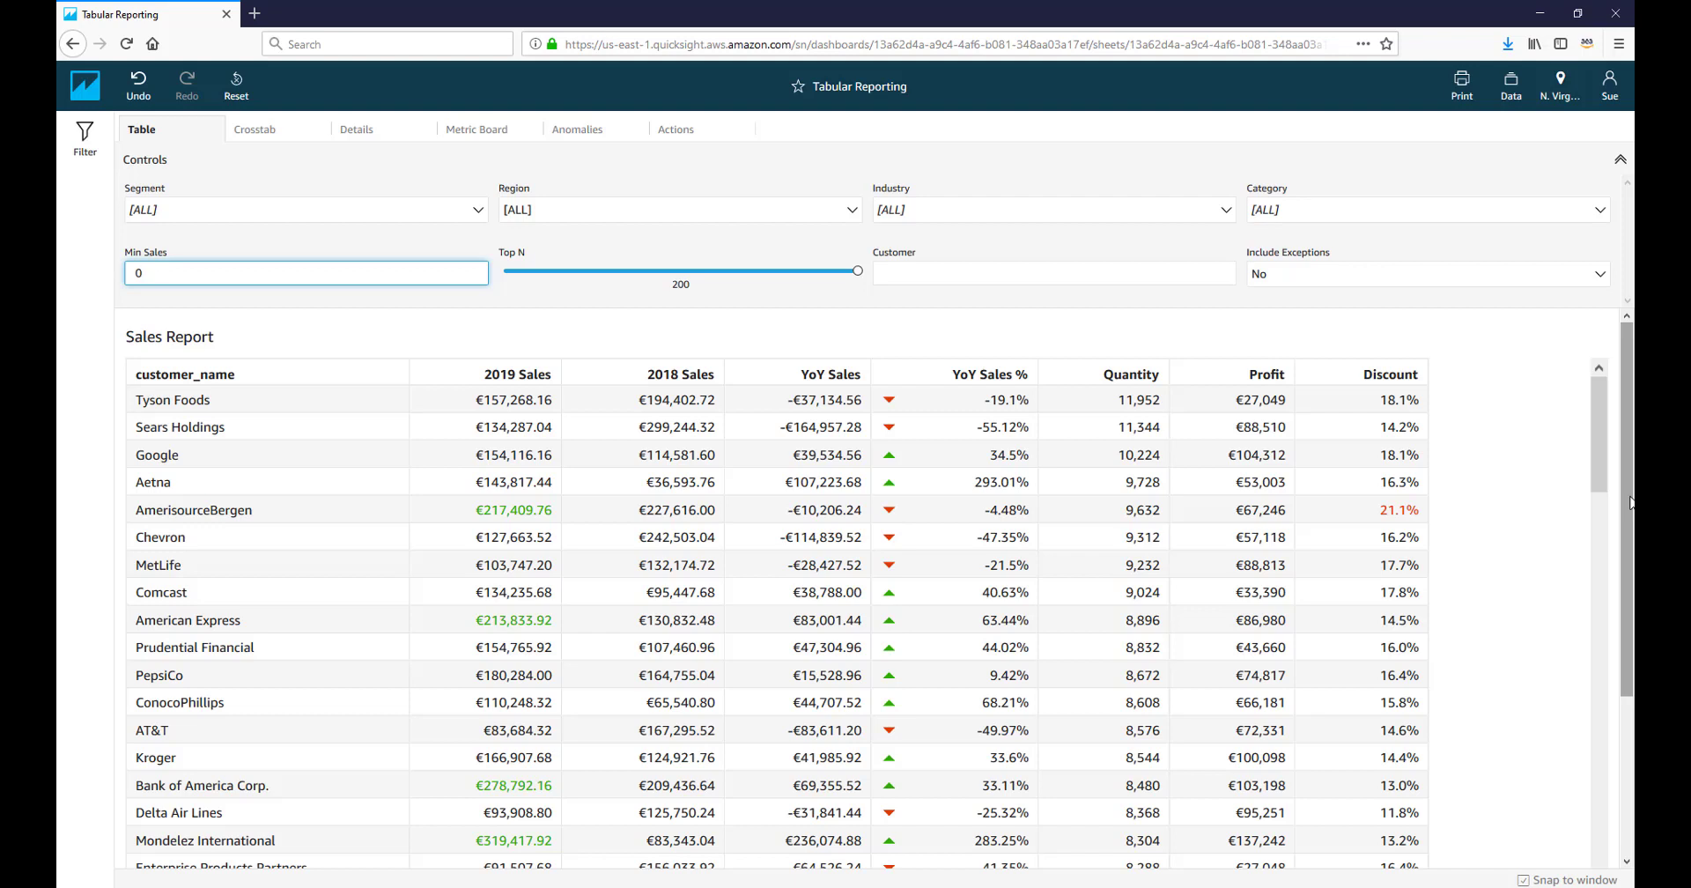
- Export the pivot table on the Crosstab sheet to CSV and open the file in Microsoft Excel
click(300, 143)
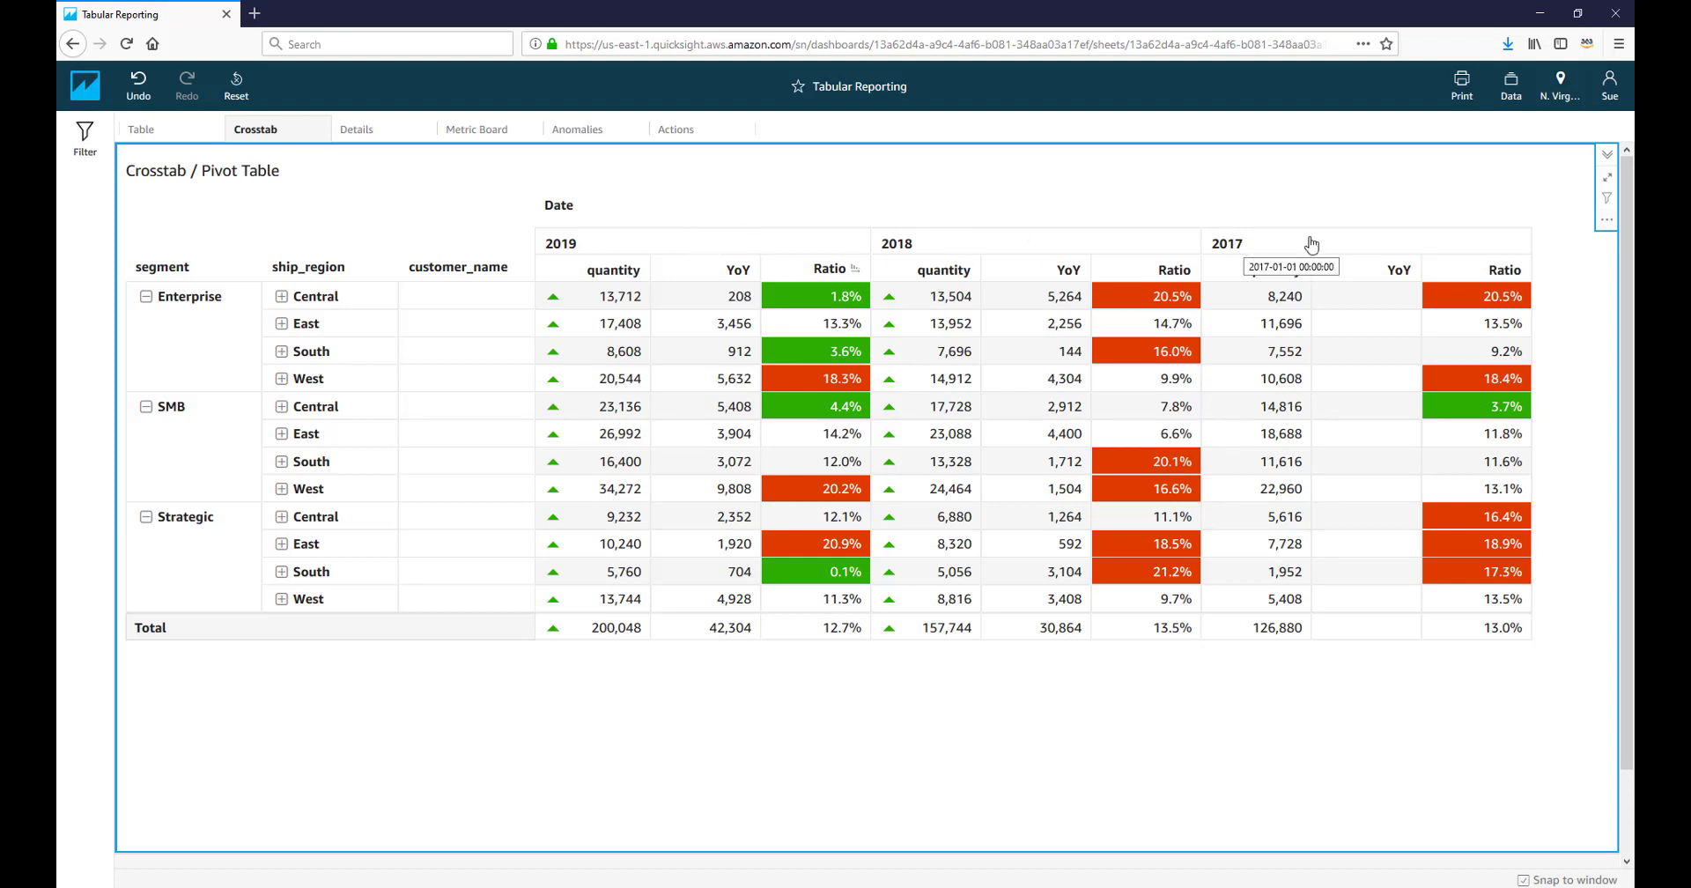
click(1607, 219)
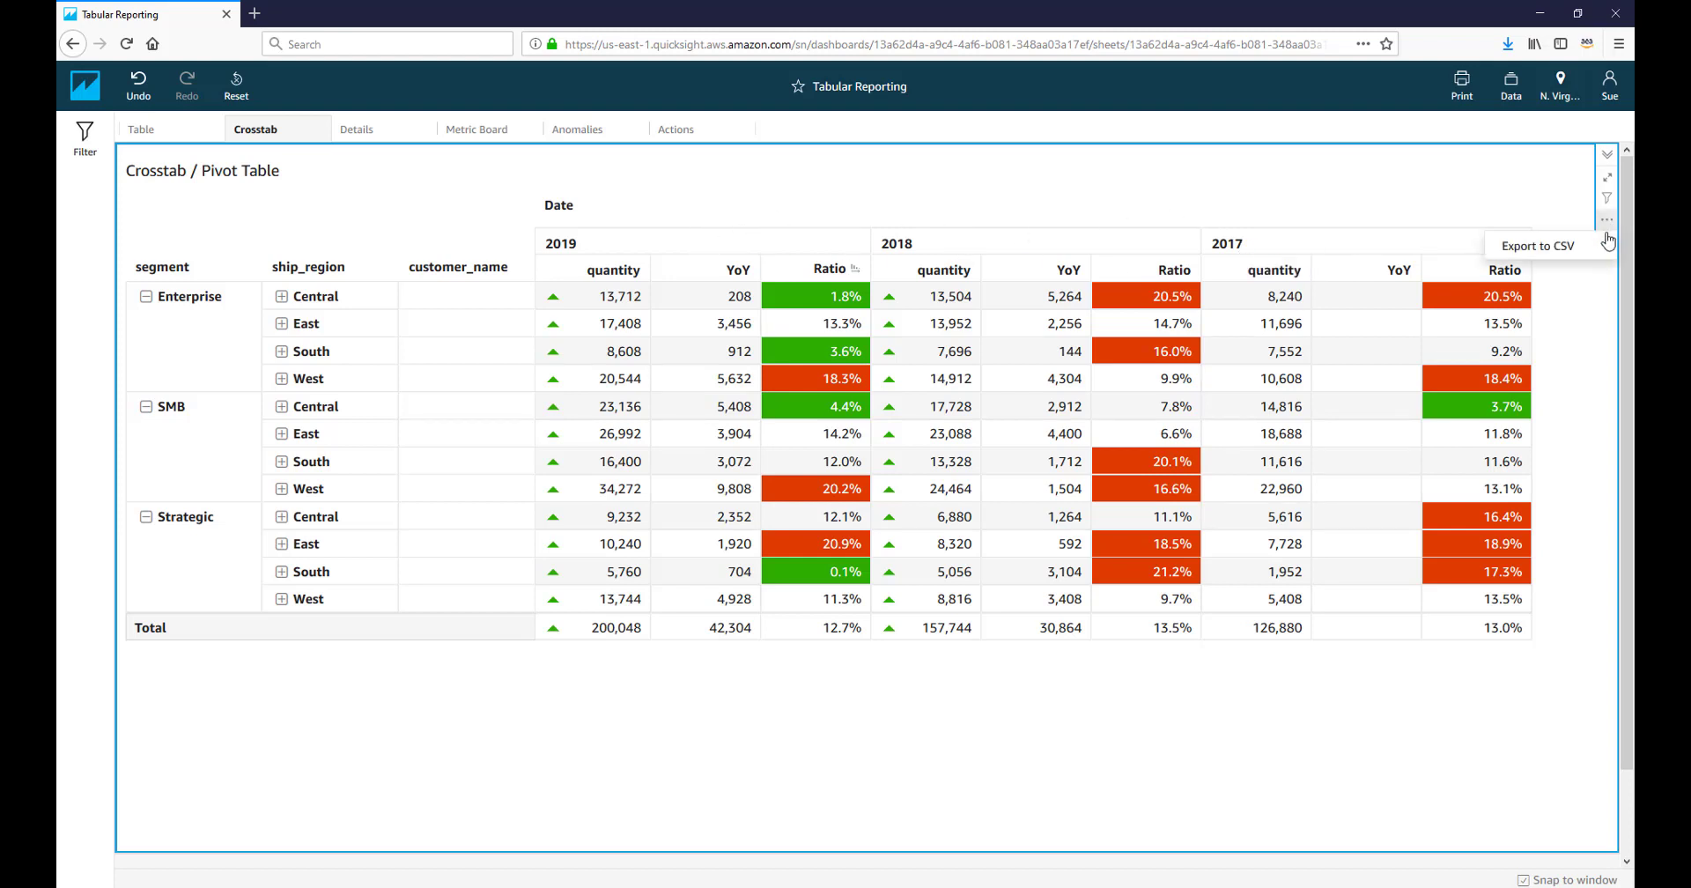
click(1556, 257)
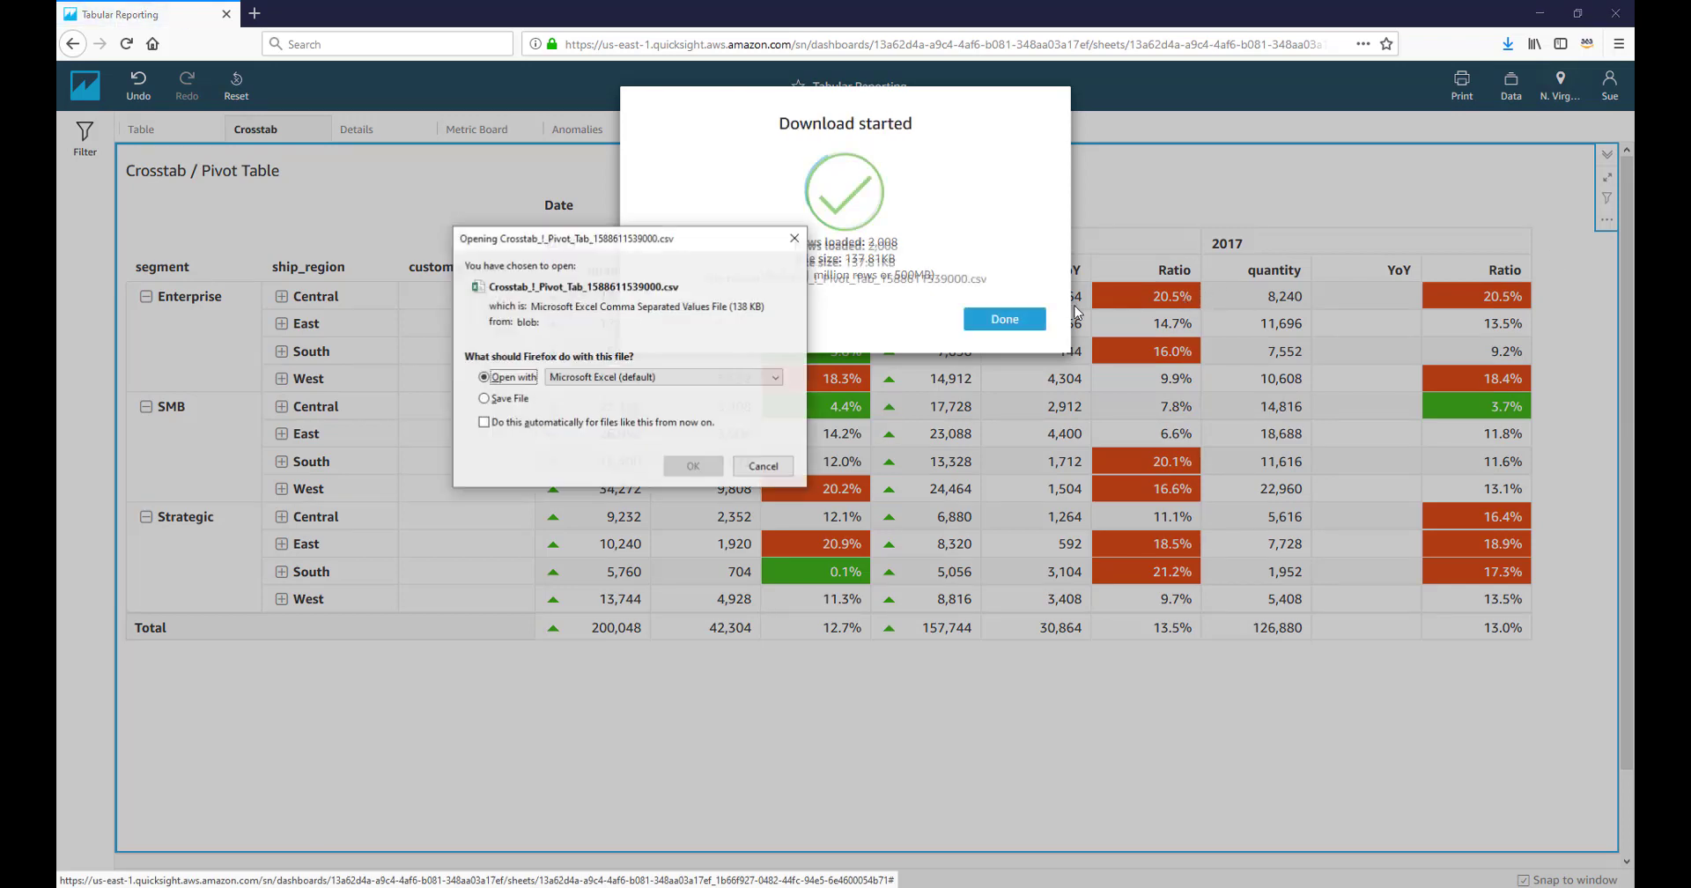
click(694, 468)
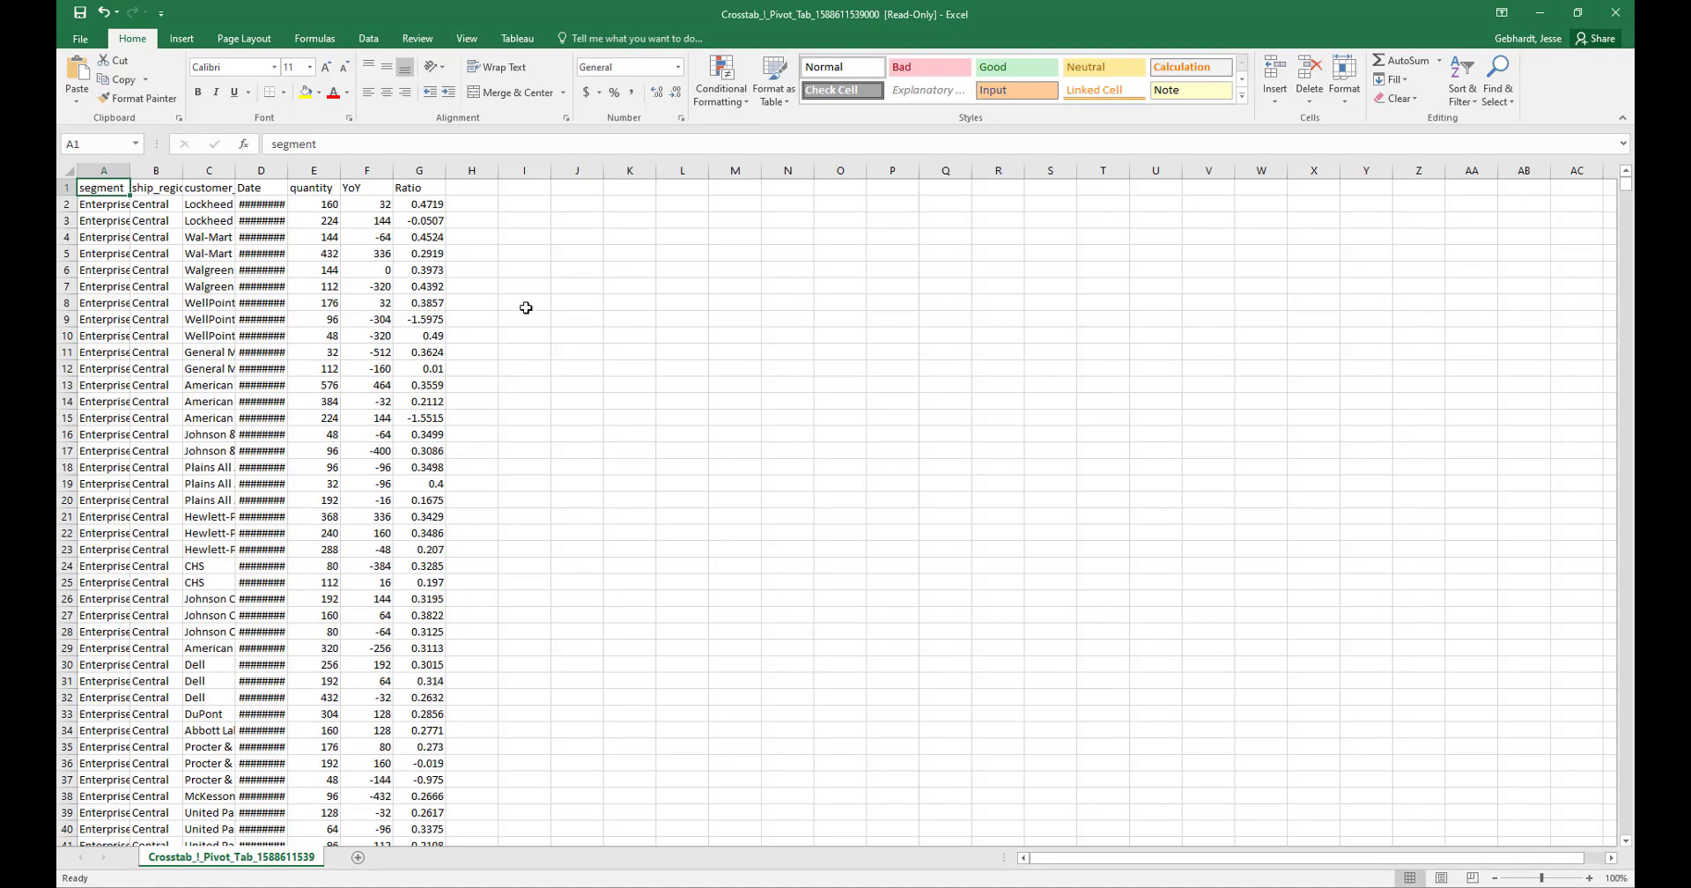
- Widen the Date column in the exported spreadsheet to fit its dates and switch back to the QuickSight dashboard
click(286, 171)
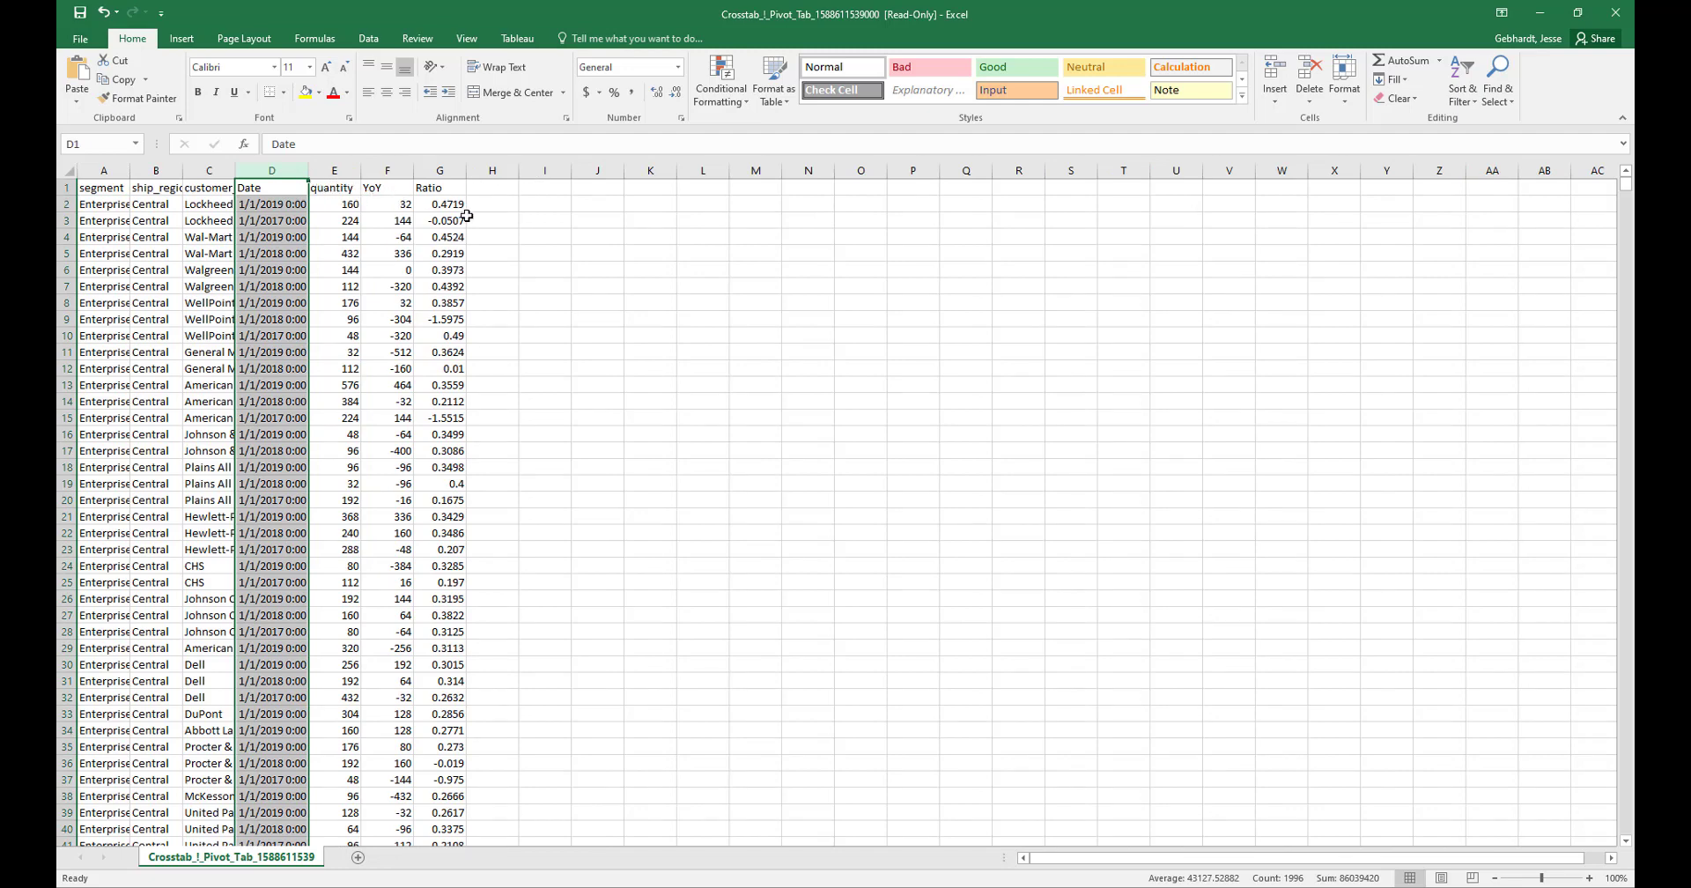
click(1539, 11)
click(1538, 11)
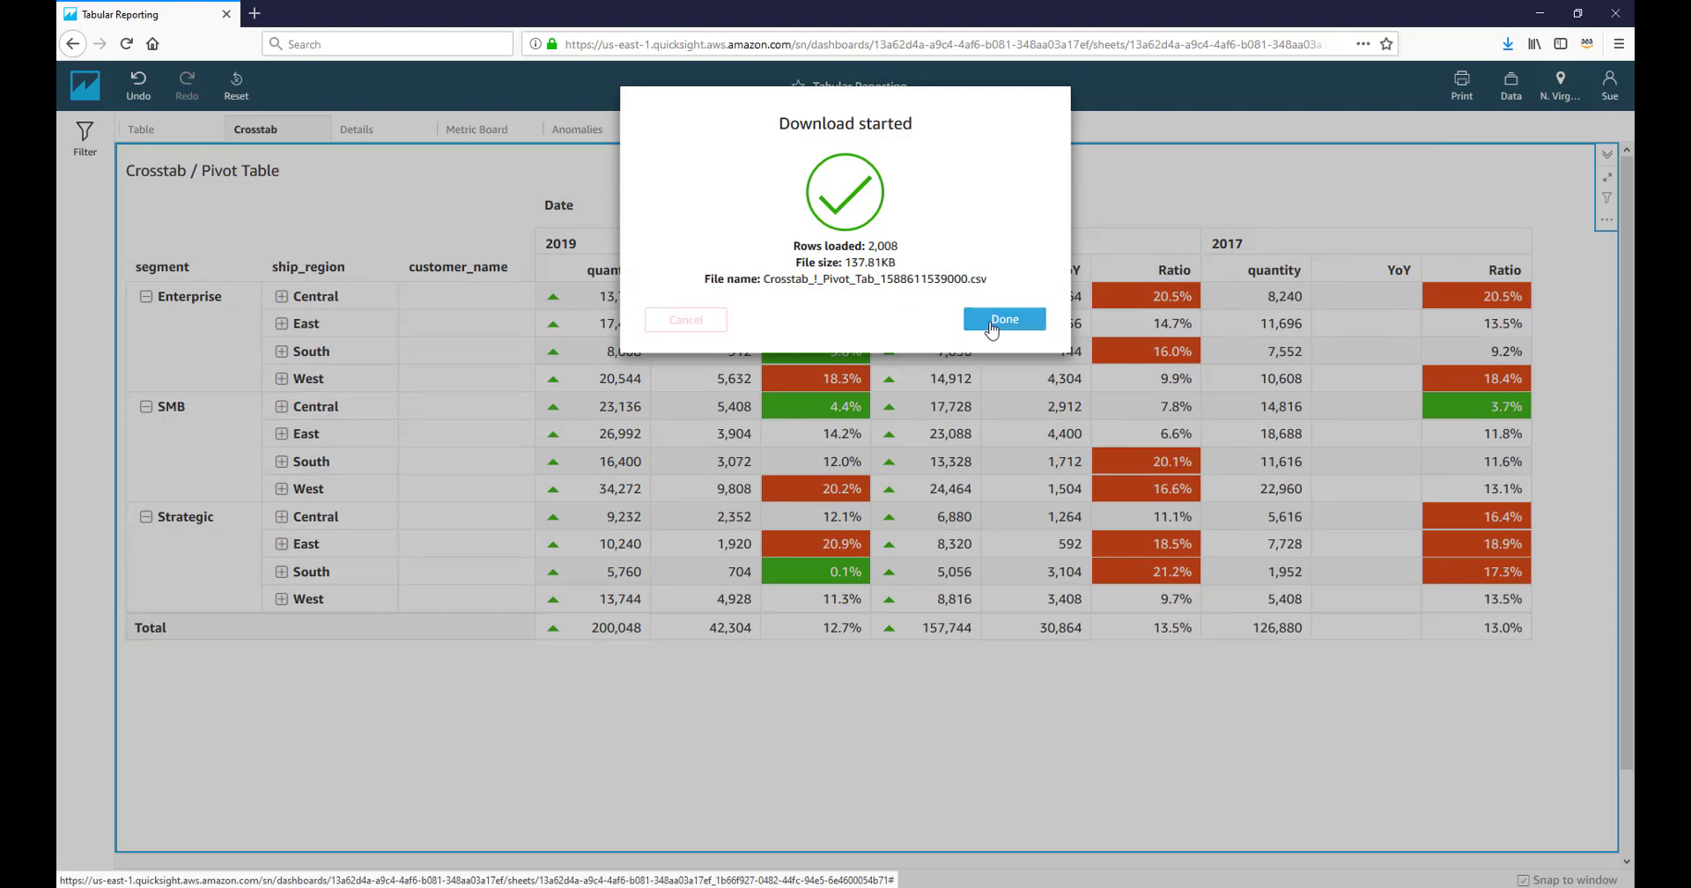
- Dismiss the download confirmation and show the filters applied to the pivot table on the Crosstab sheet
click(992, 326)
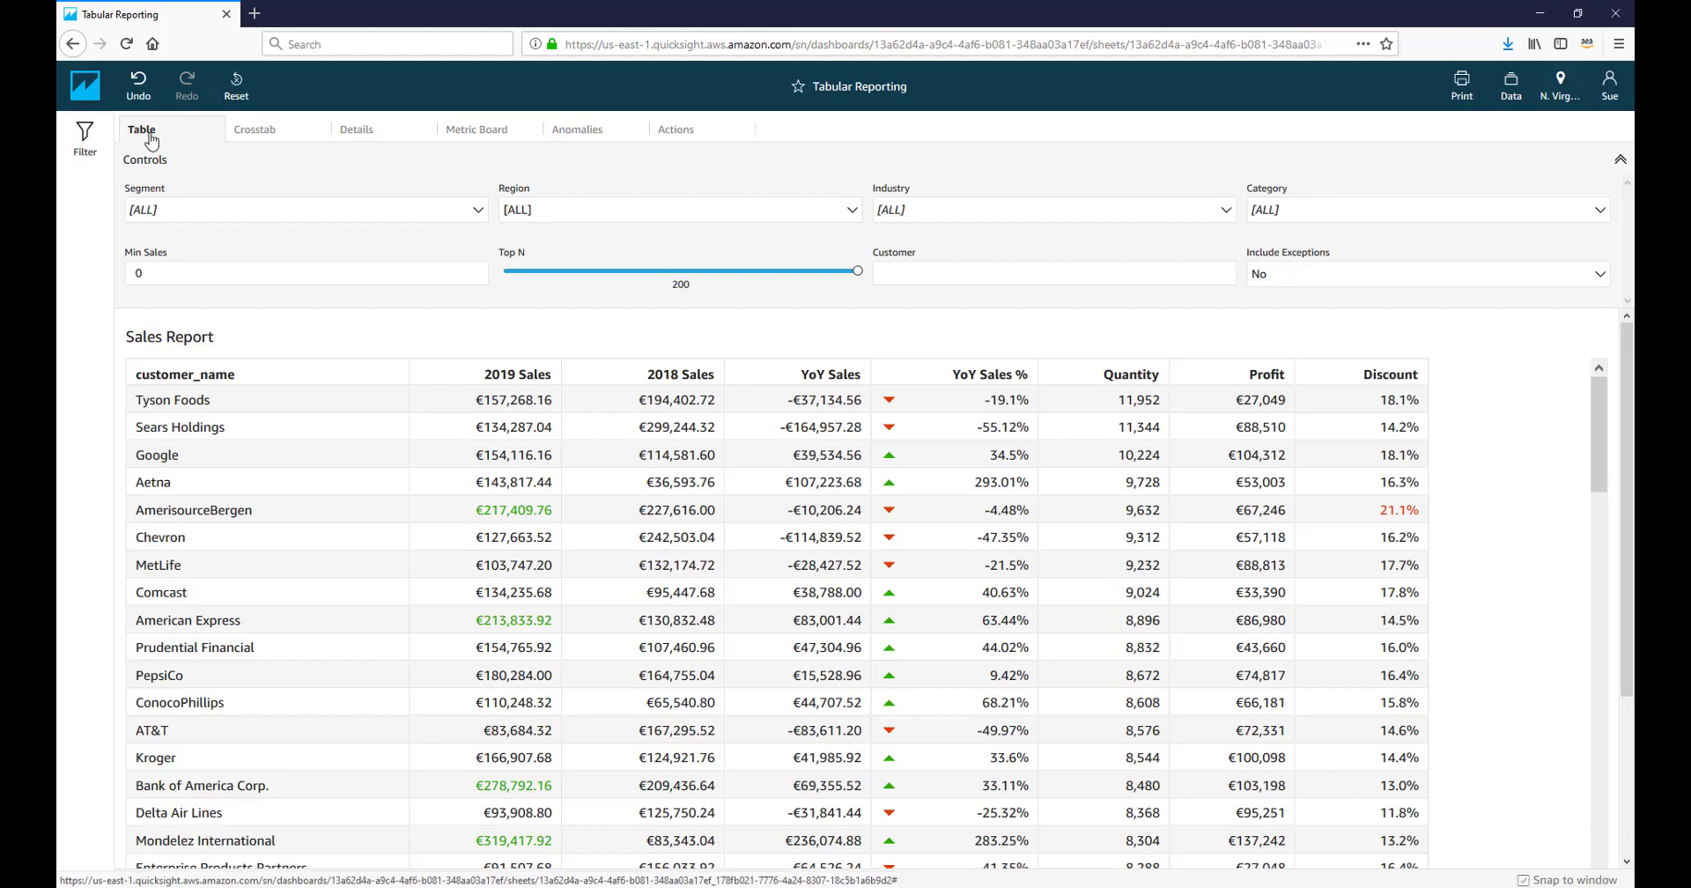
click(256, 132)
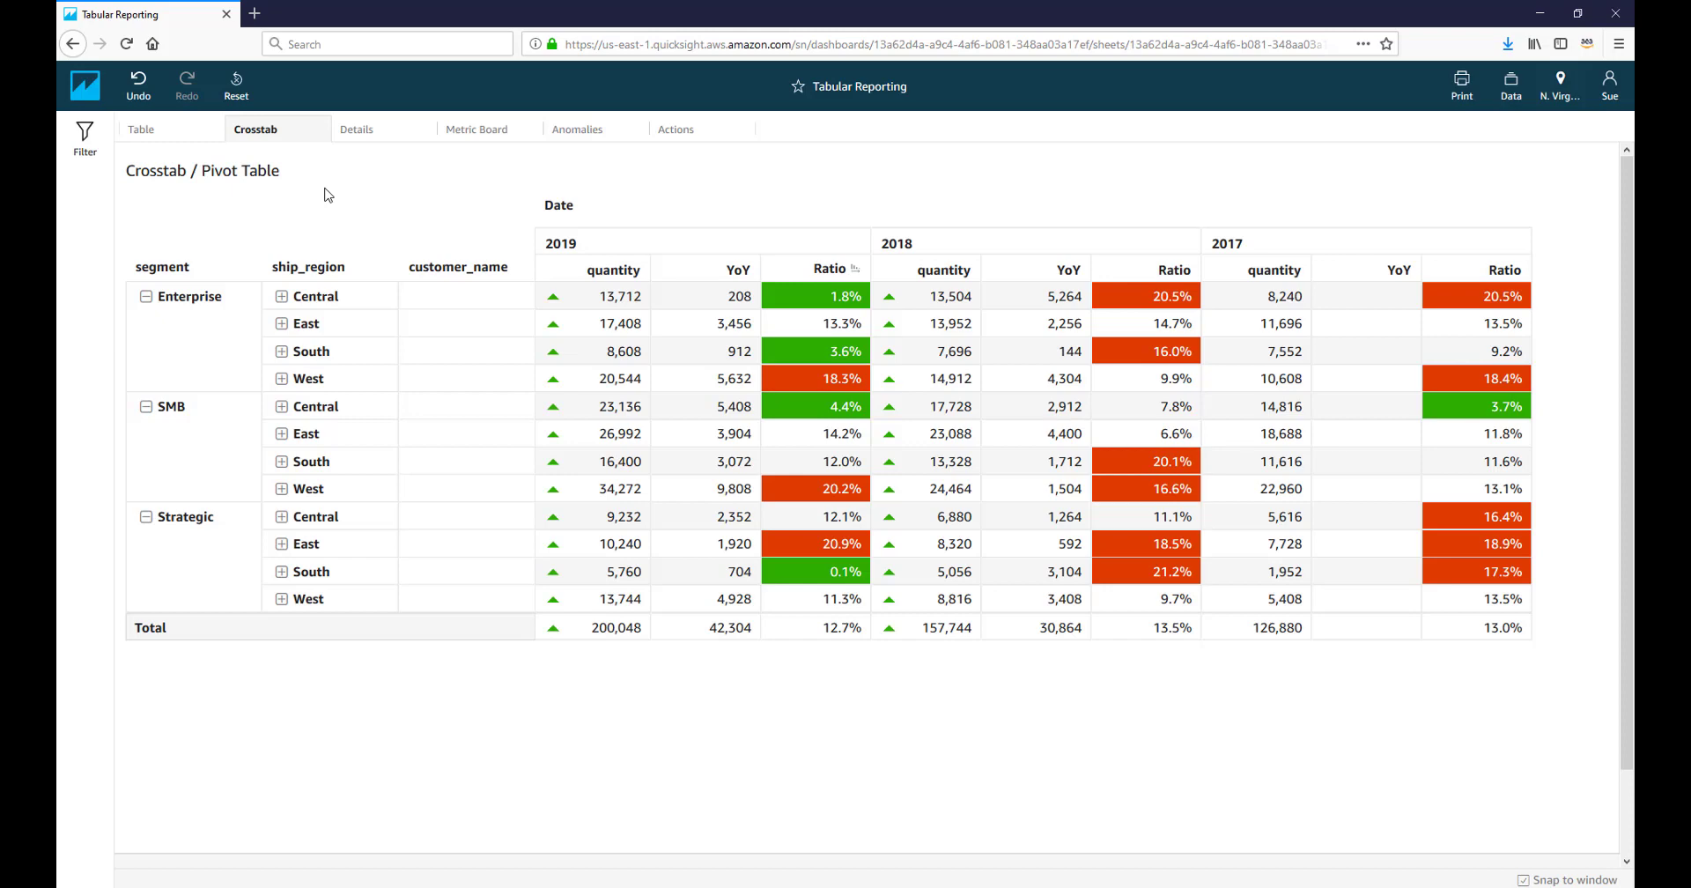
click(91, 150)
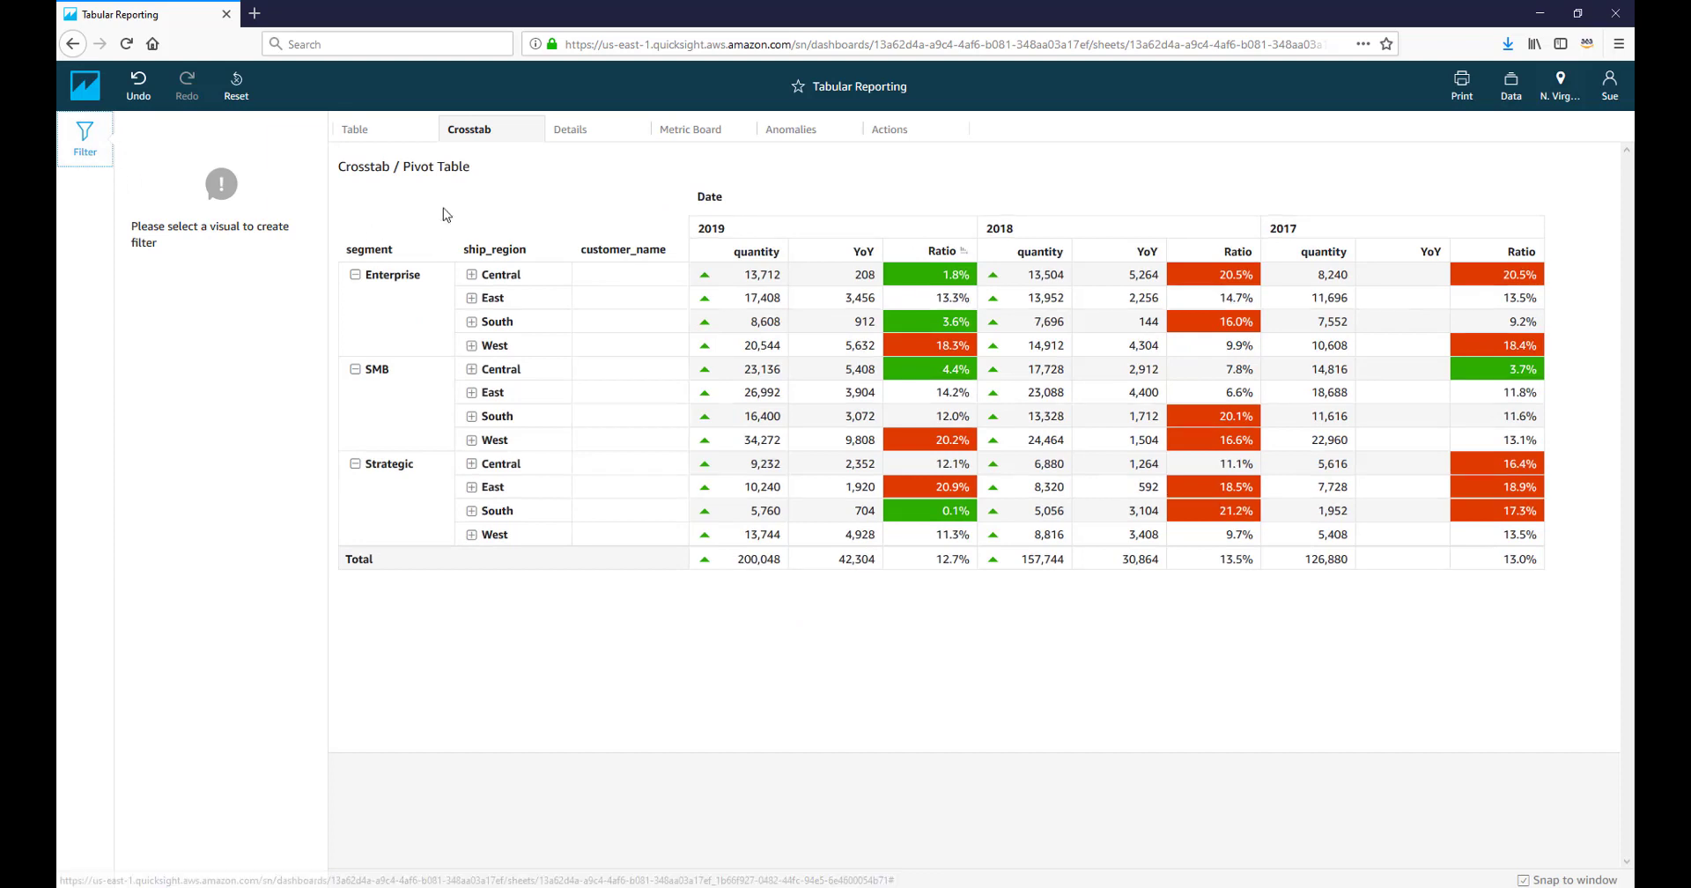
click(467, 203)
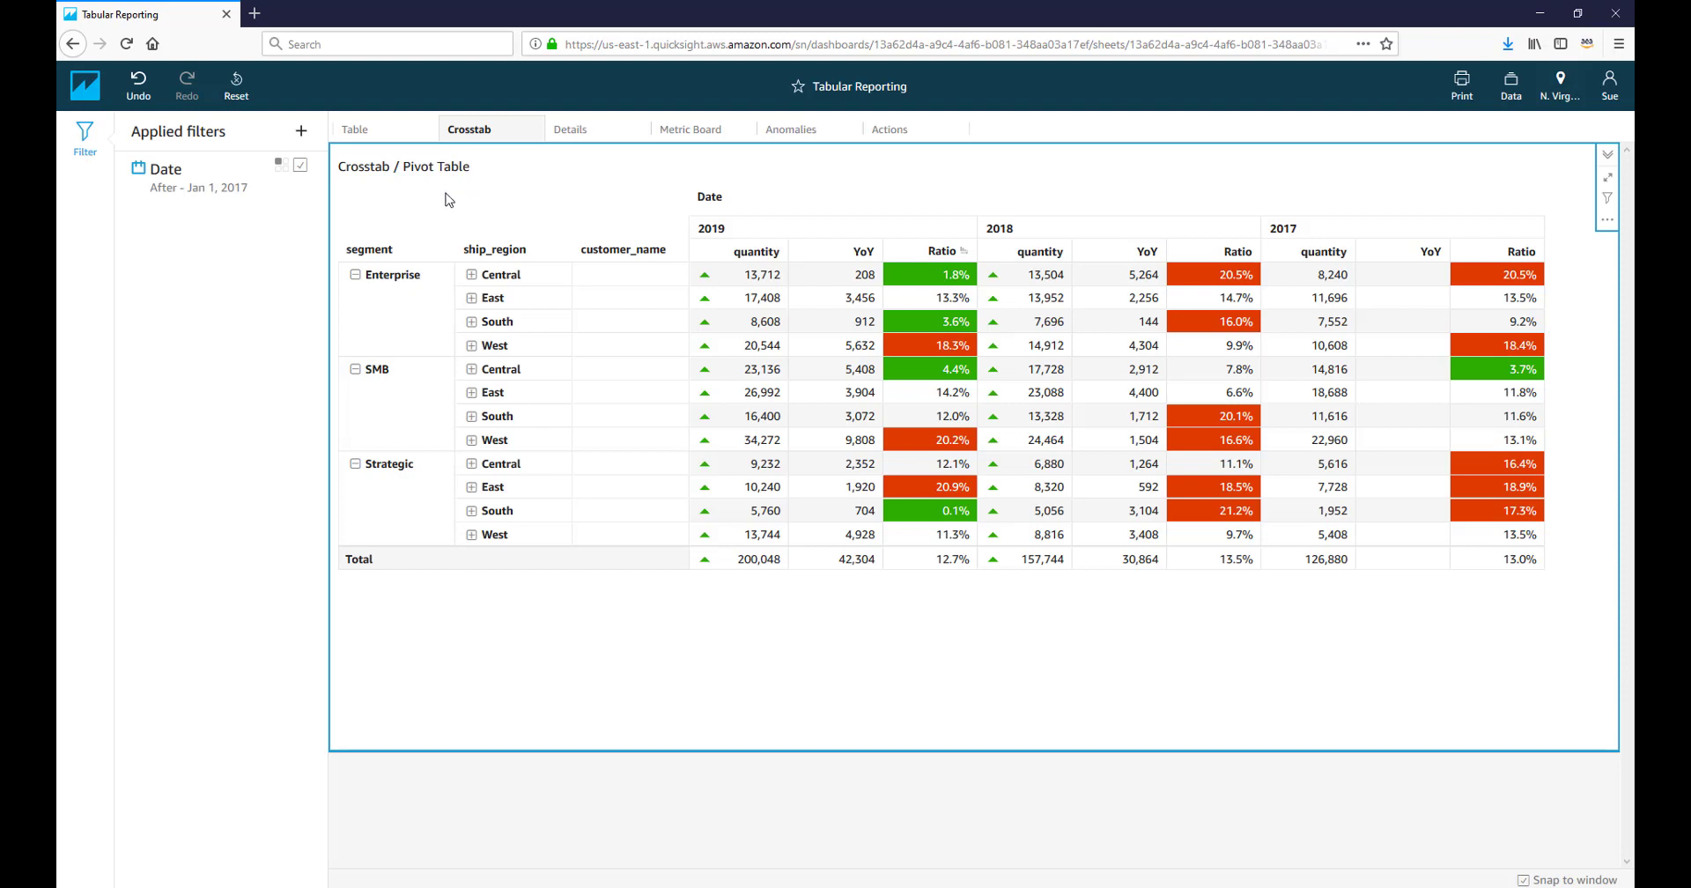
- Review the settings of the pivot table's Date filter, including its date picker, and disable that filter
click(227, 192)
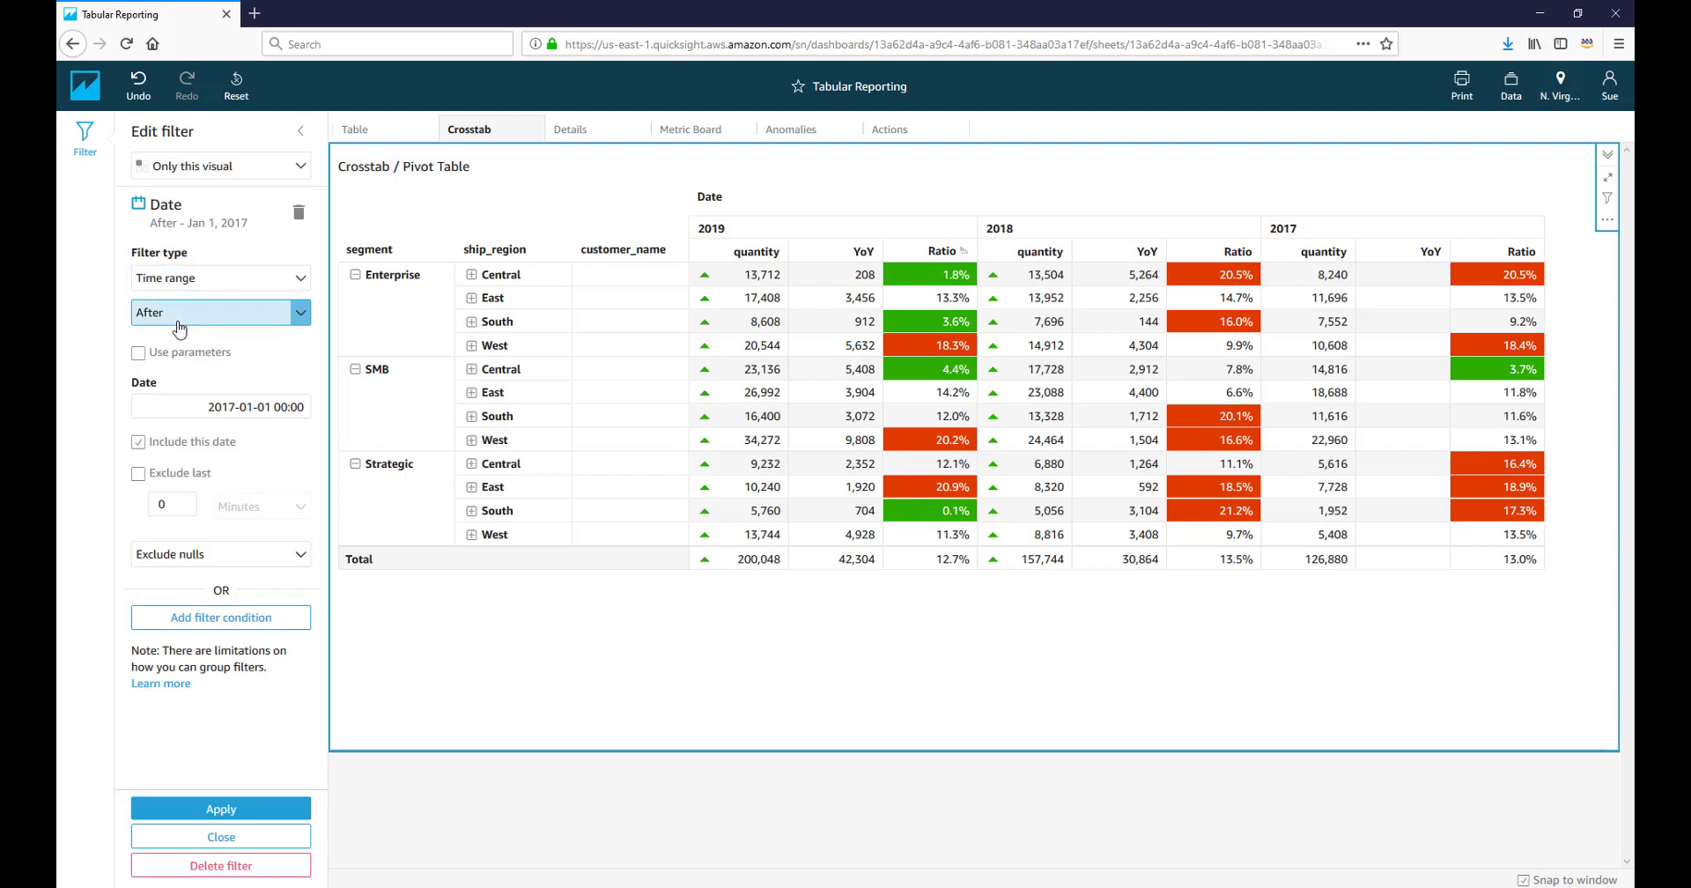
click(237, 405)
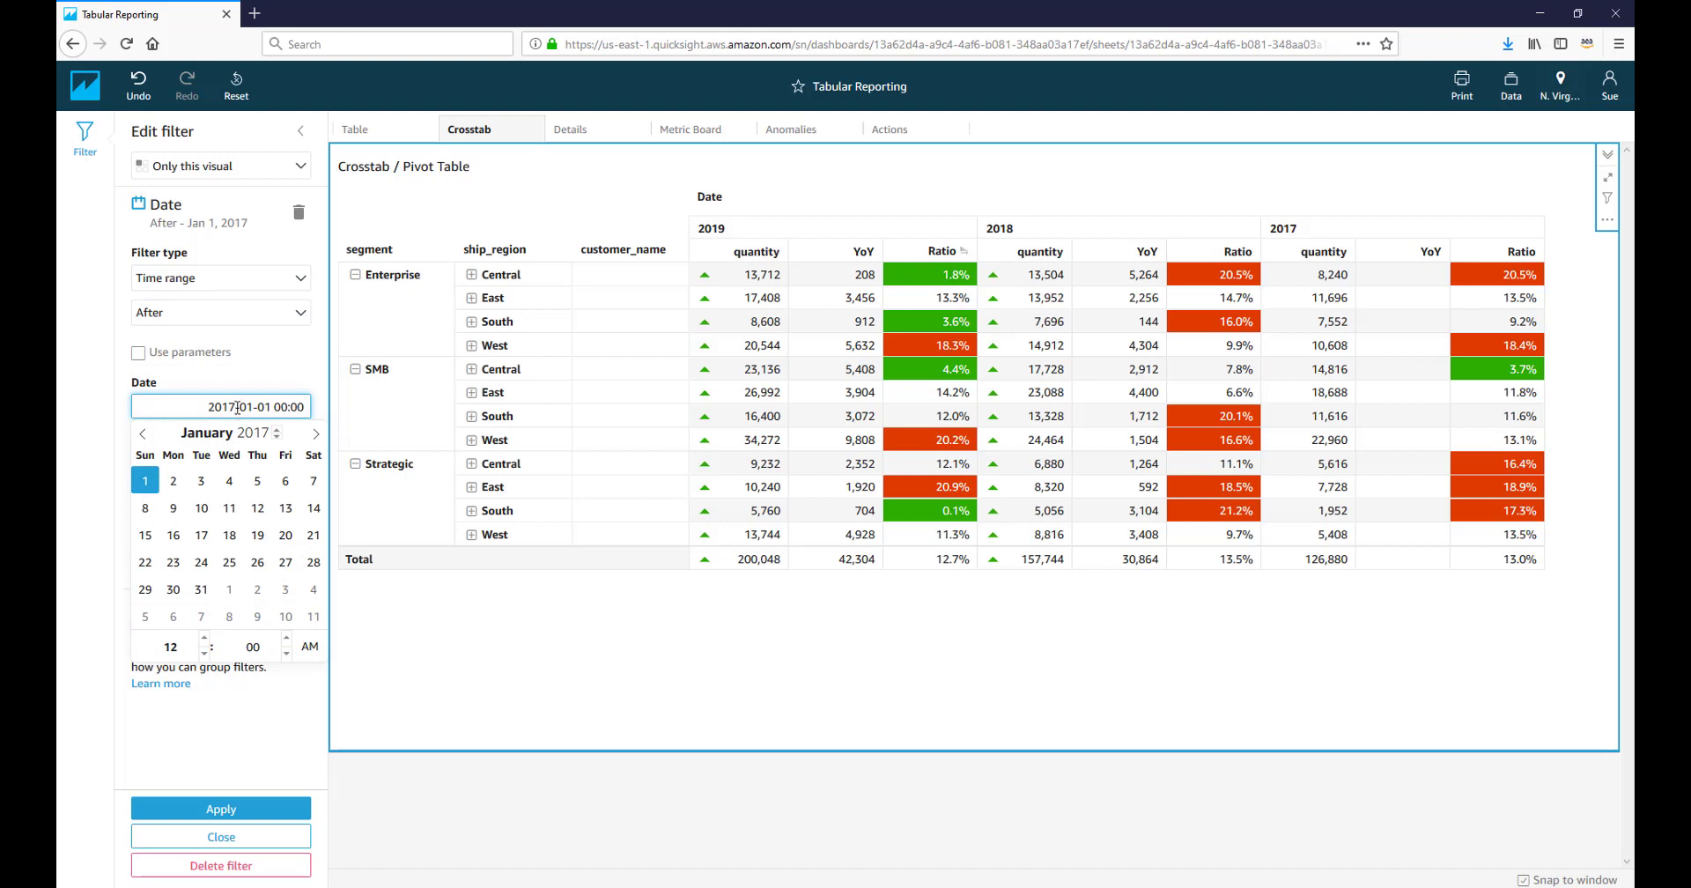
click(300, 131)
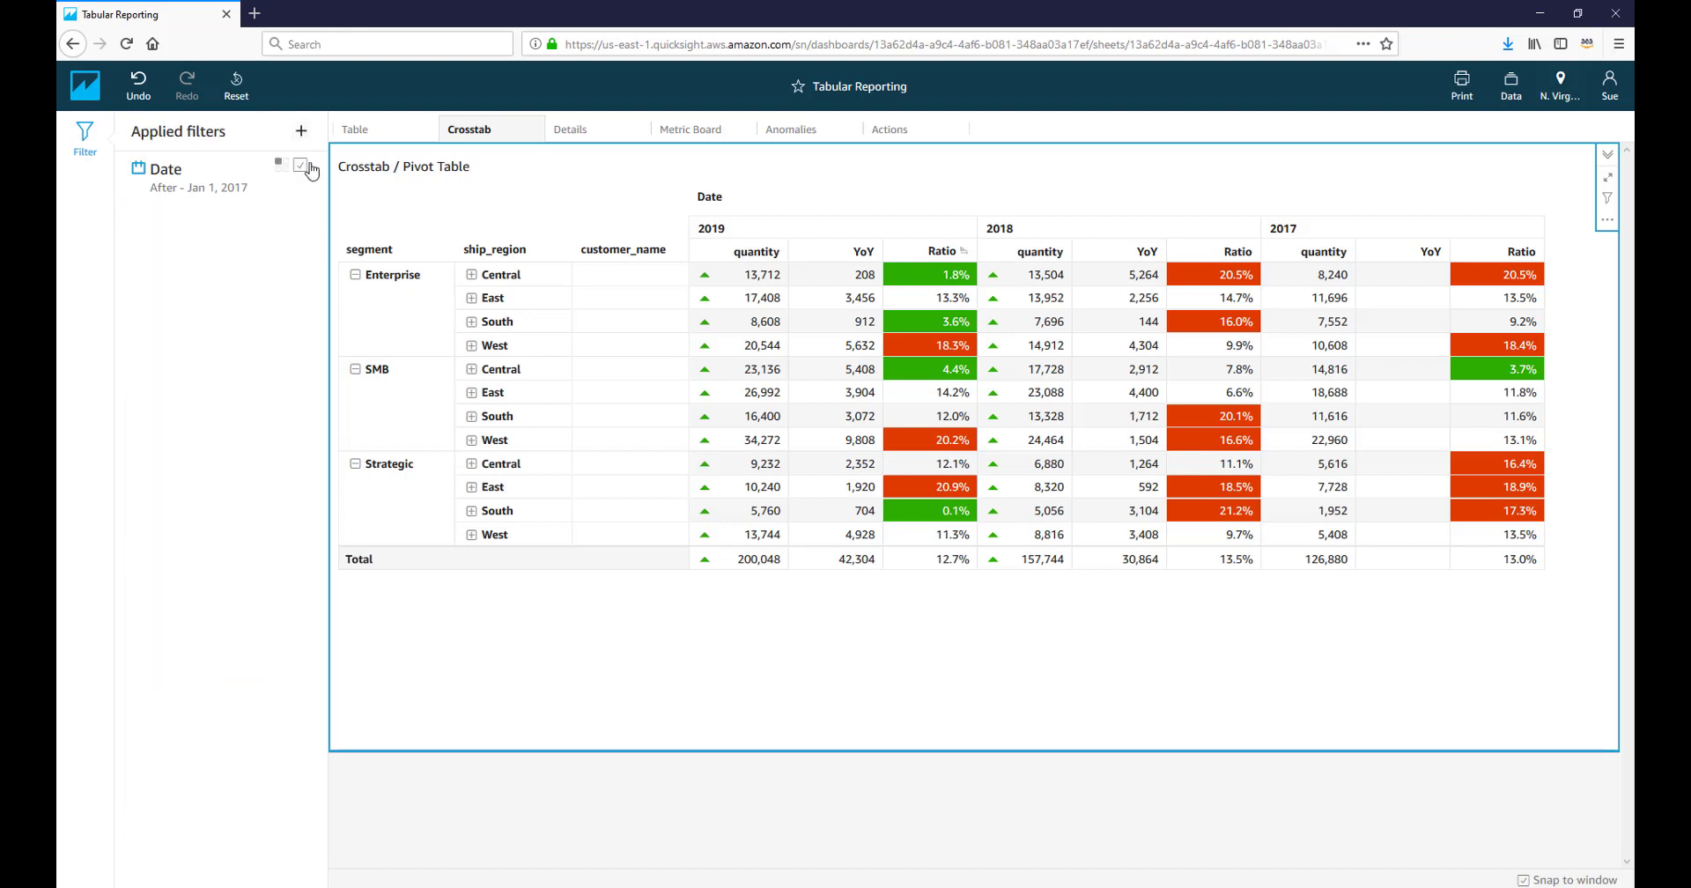
click(300, 173)
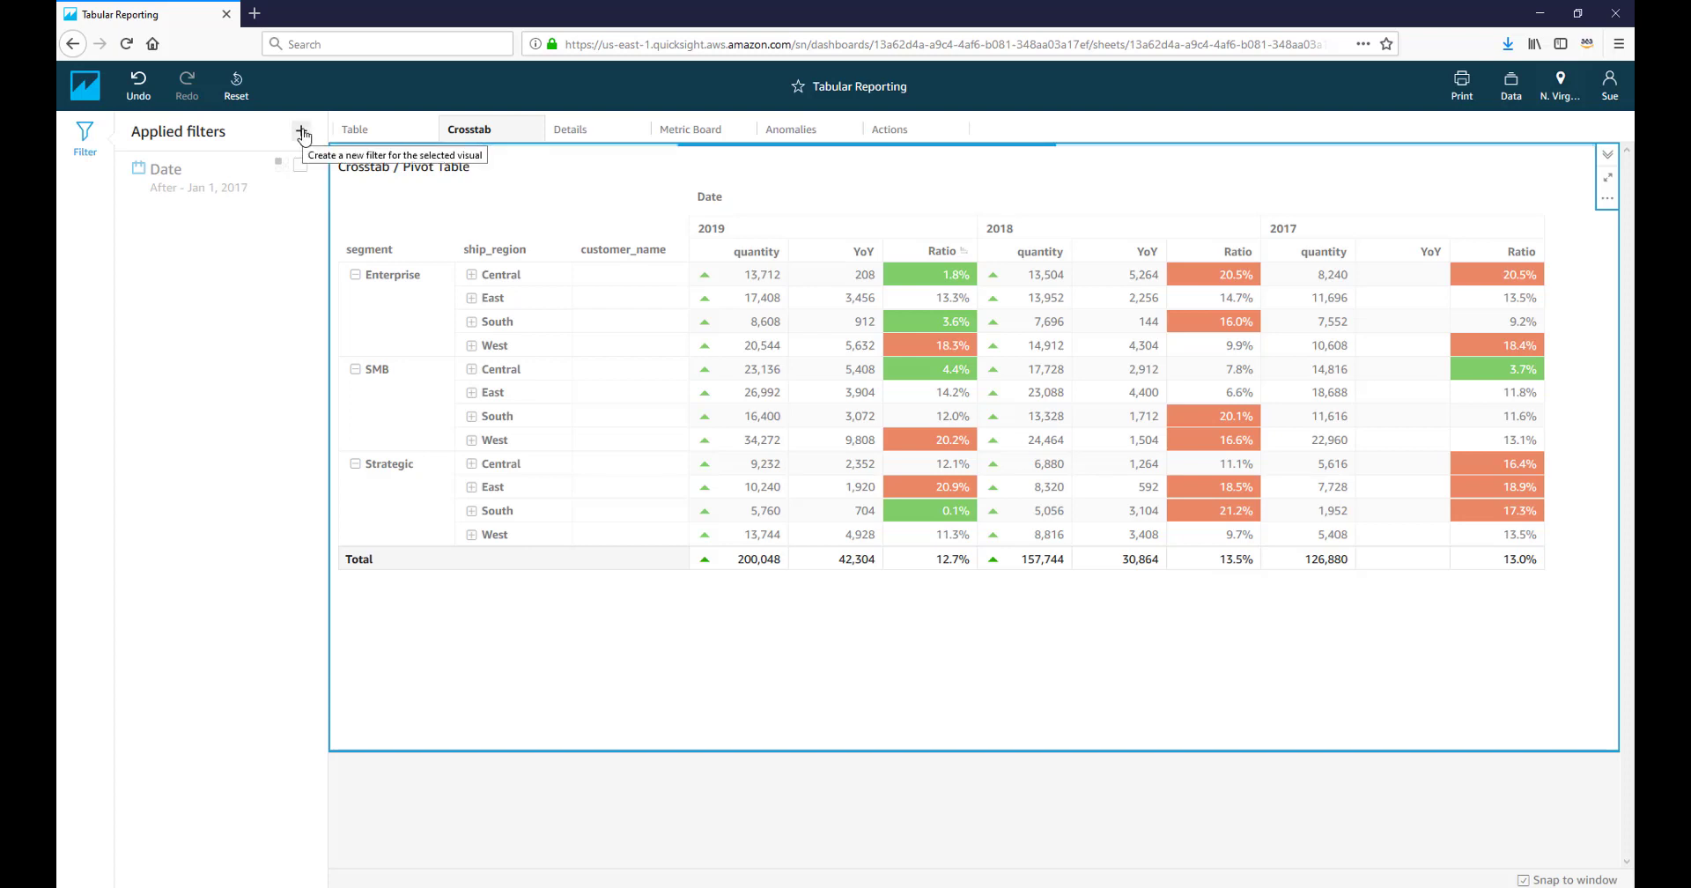
- Add a filter on the industry field to the pivot table
click(302, 134)
click(358, 168)
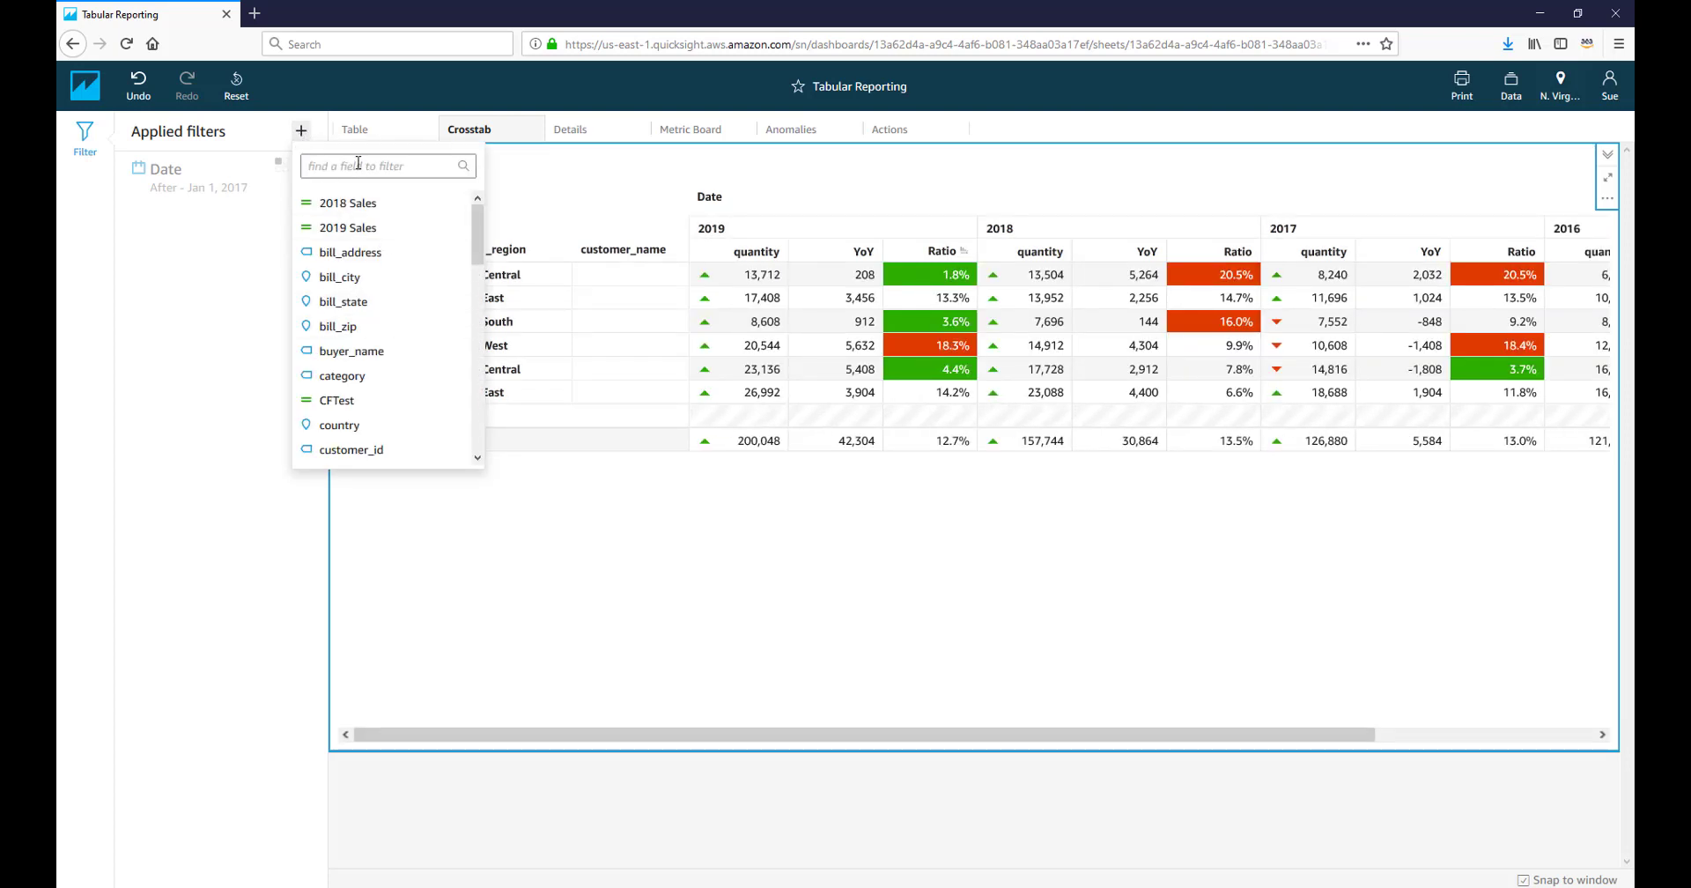
text(indus)
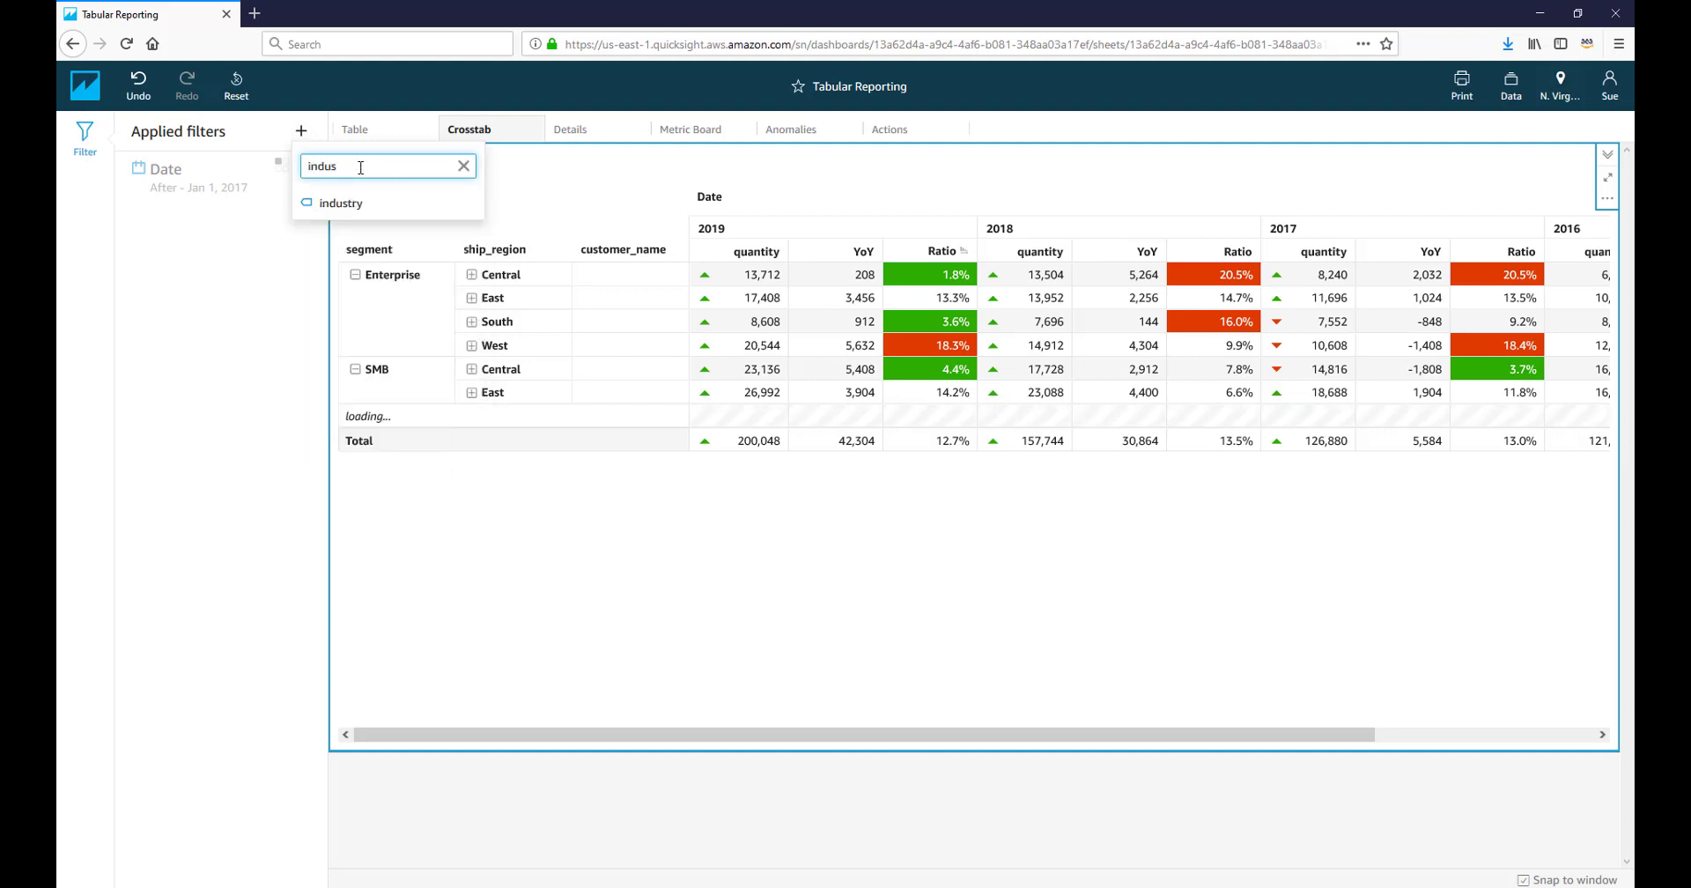
click(335, 204)
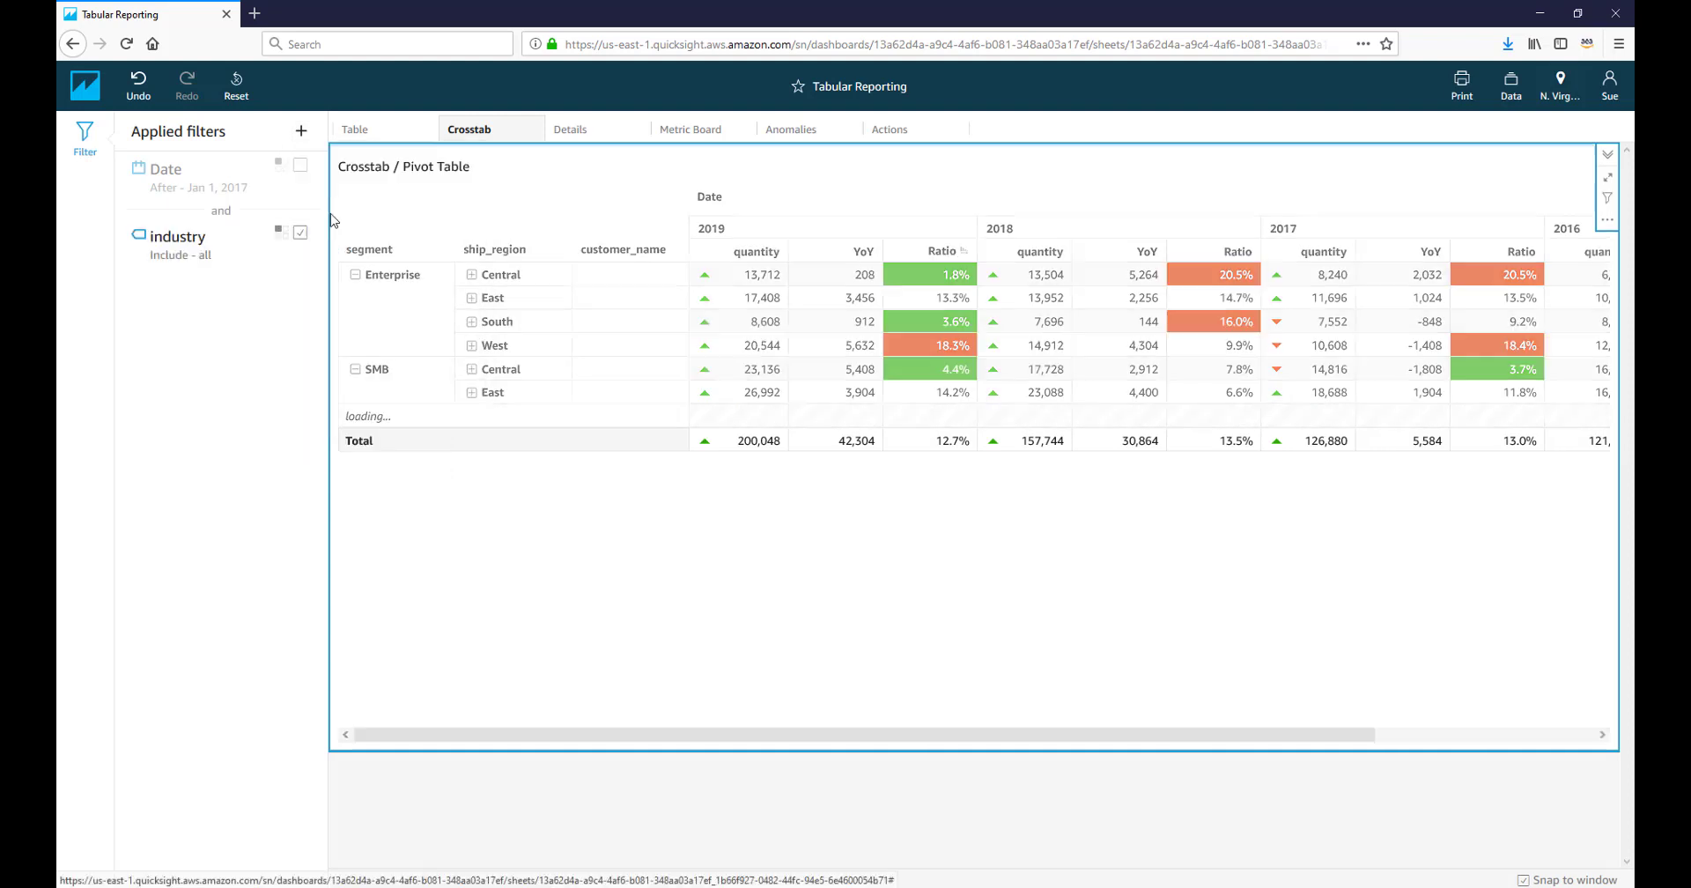
- Set the industry filter to include all values except Communications, Consumer Products, Energy and Finance, apply it, and return to the applied filters
click(209, 254)
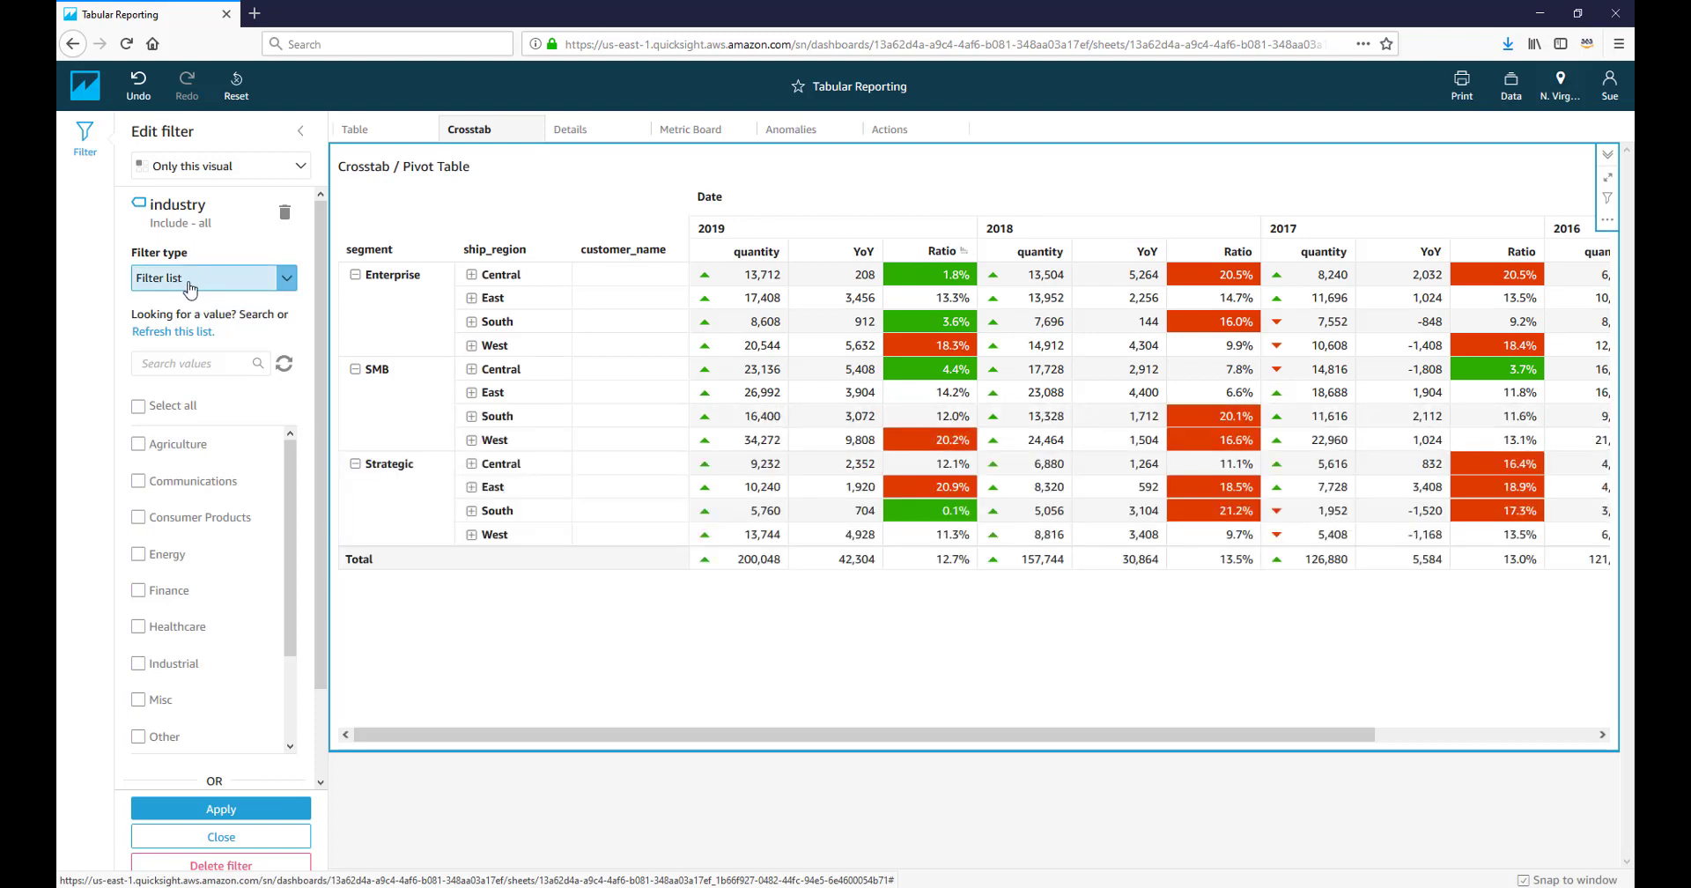
click(139, 410)
click(138, 508)
click(138, 544)
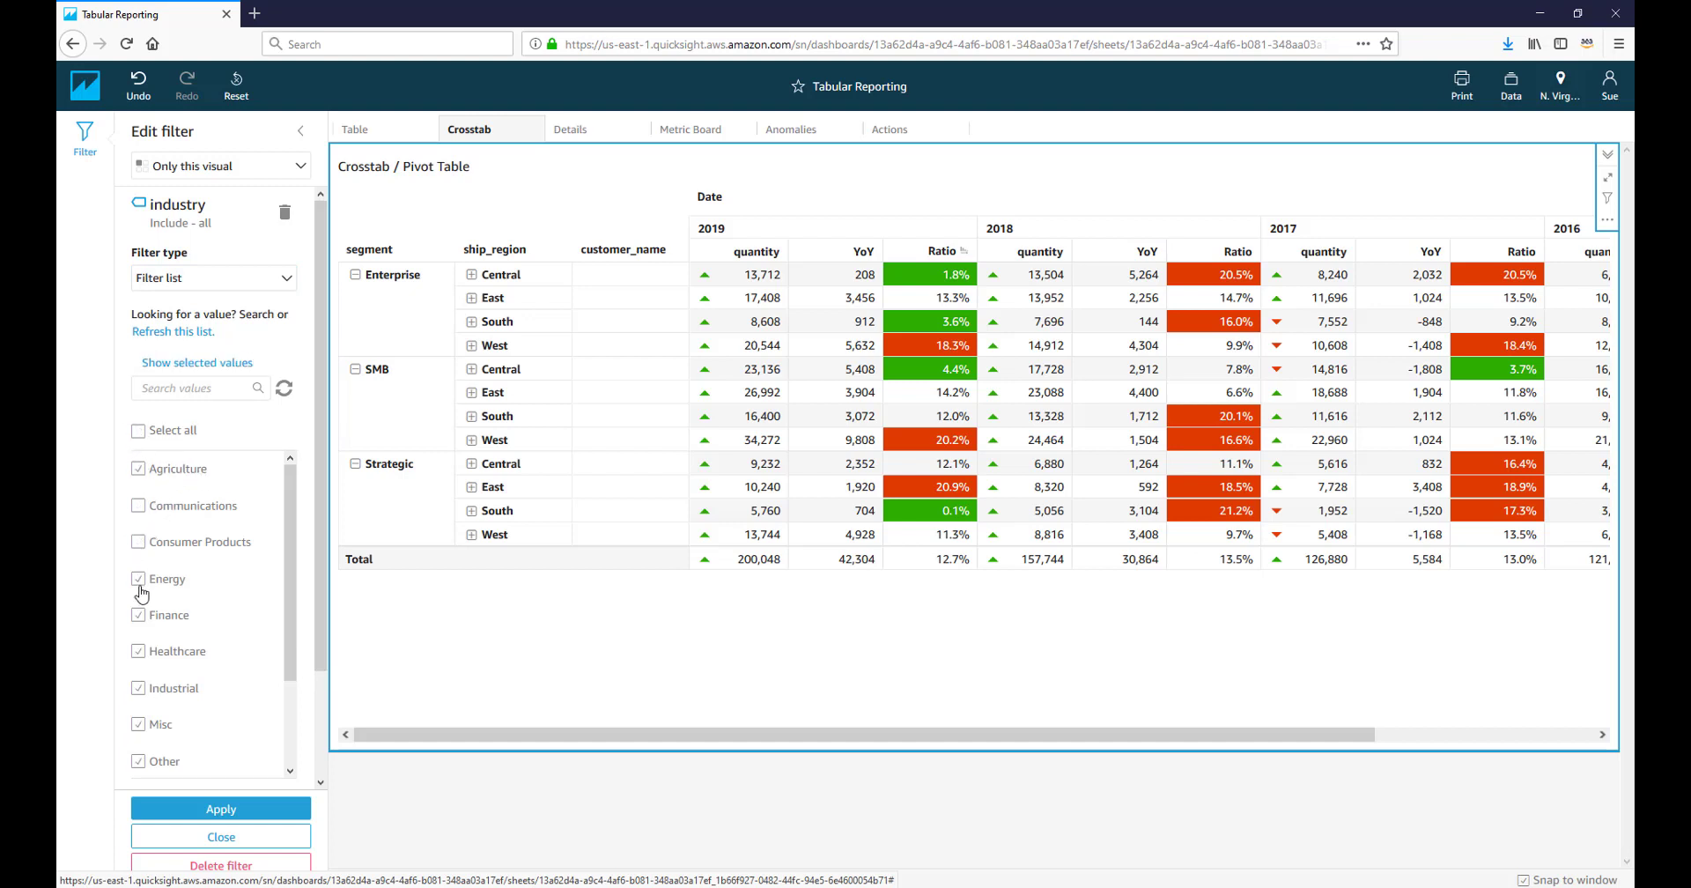
click(138, 578)
click(138, 614)
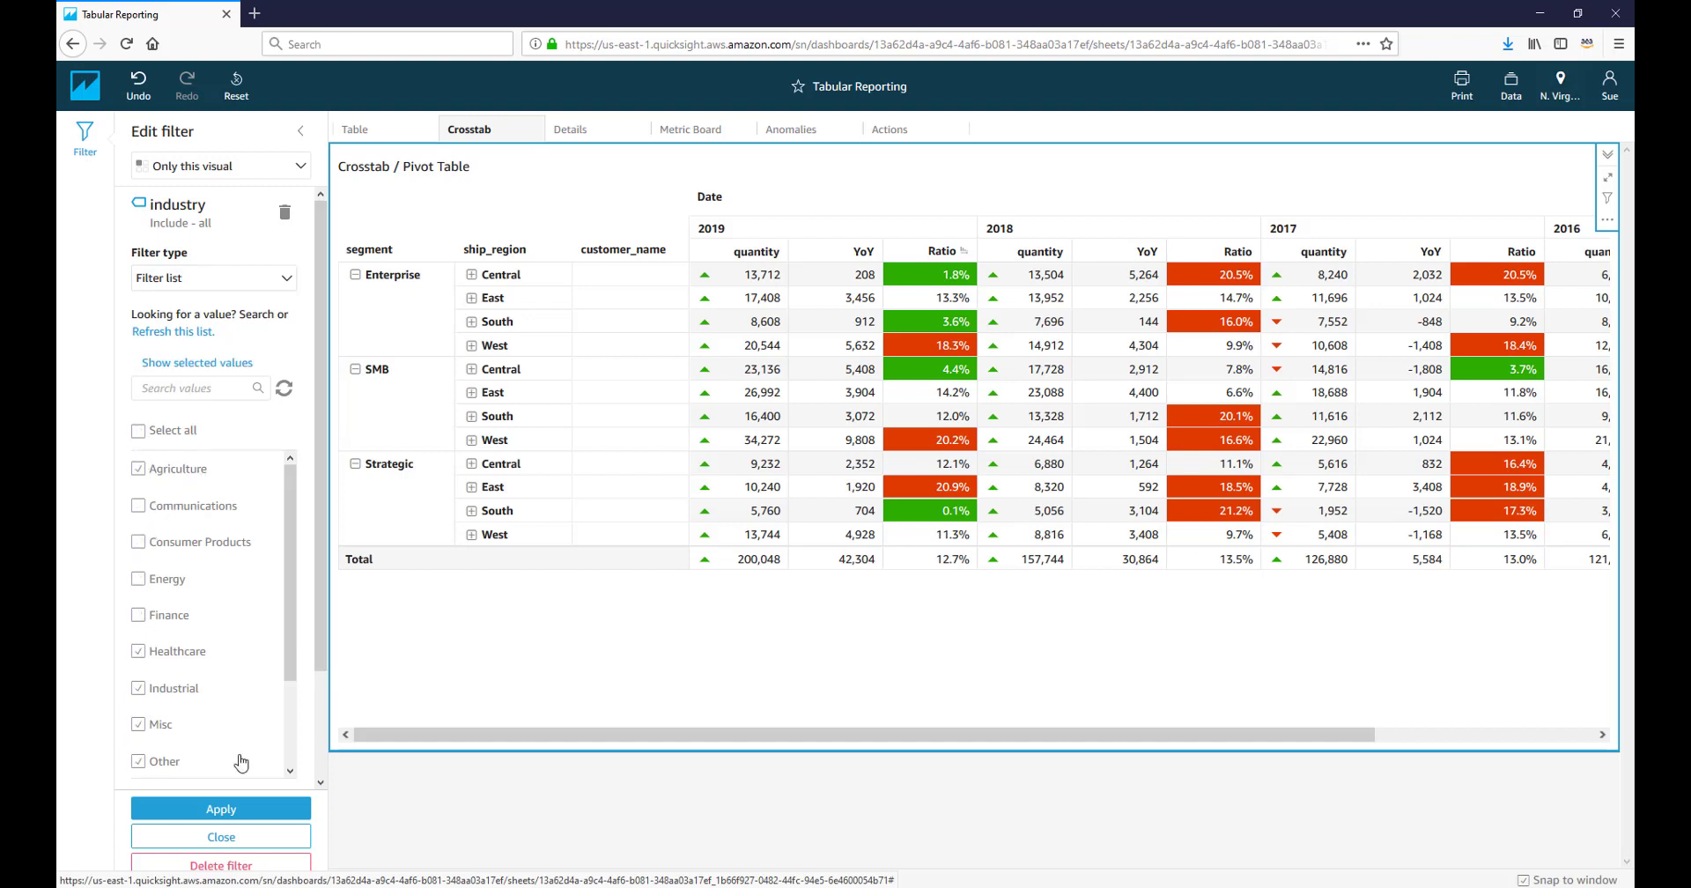
click(255, 820)
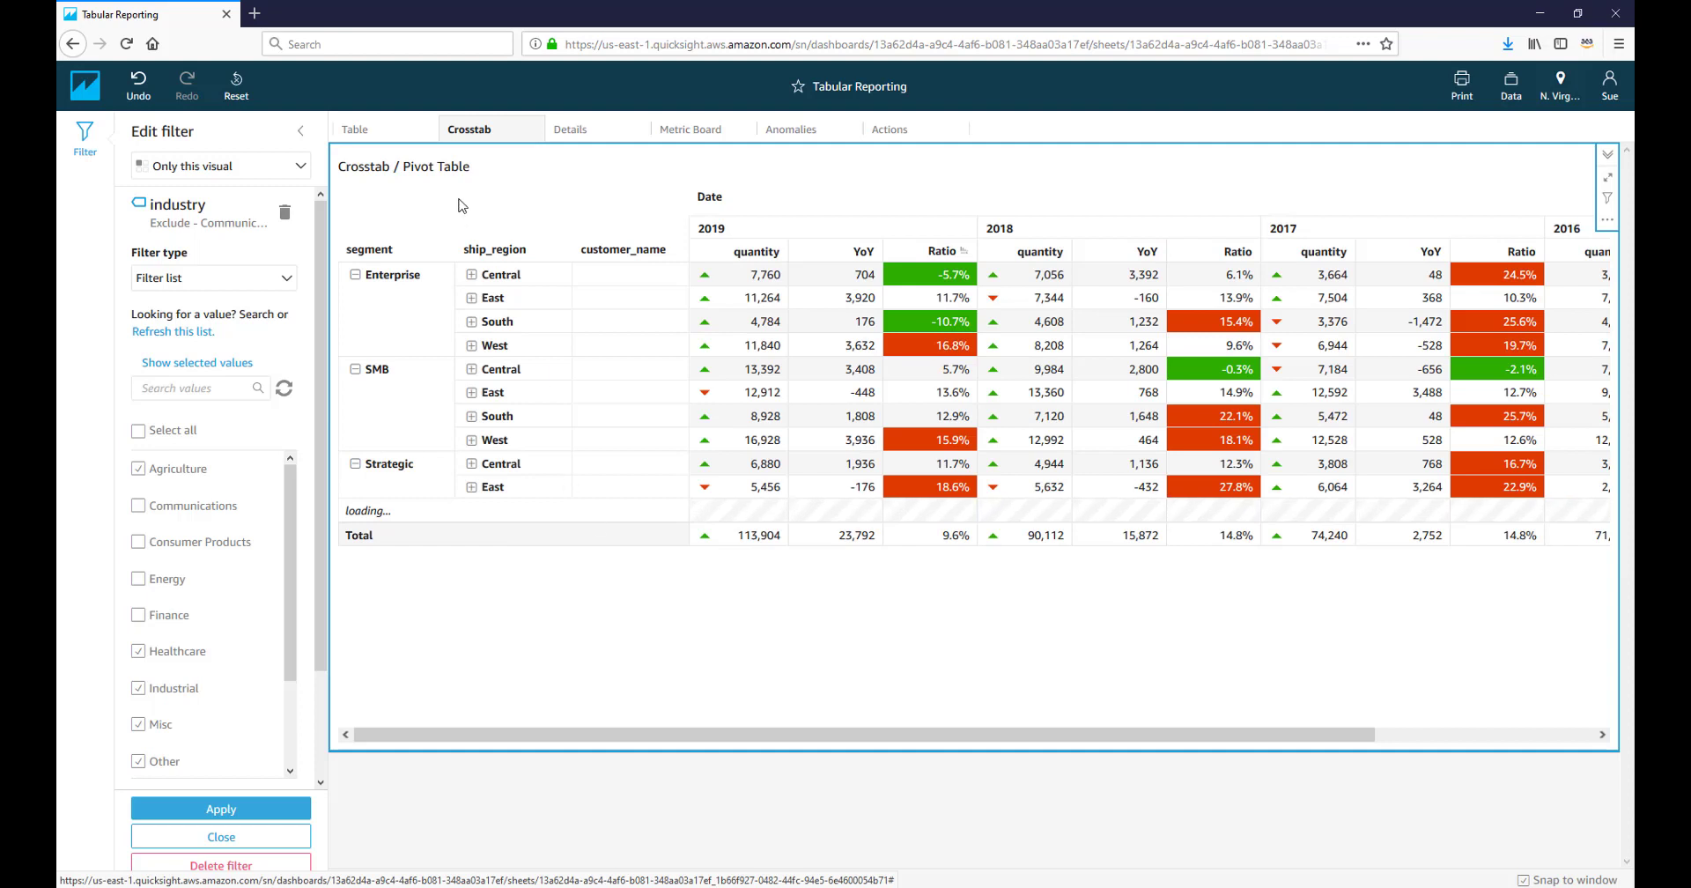
click(301, 134)
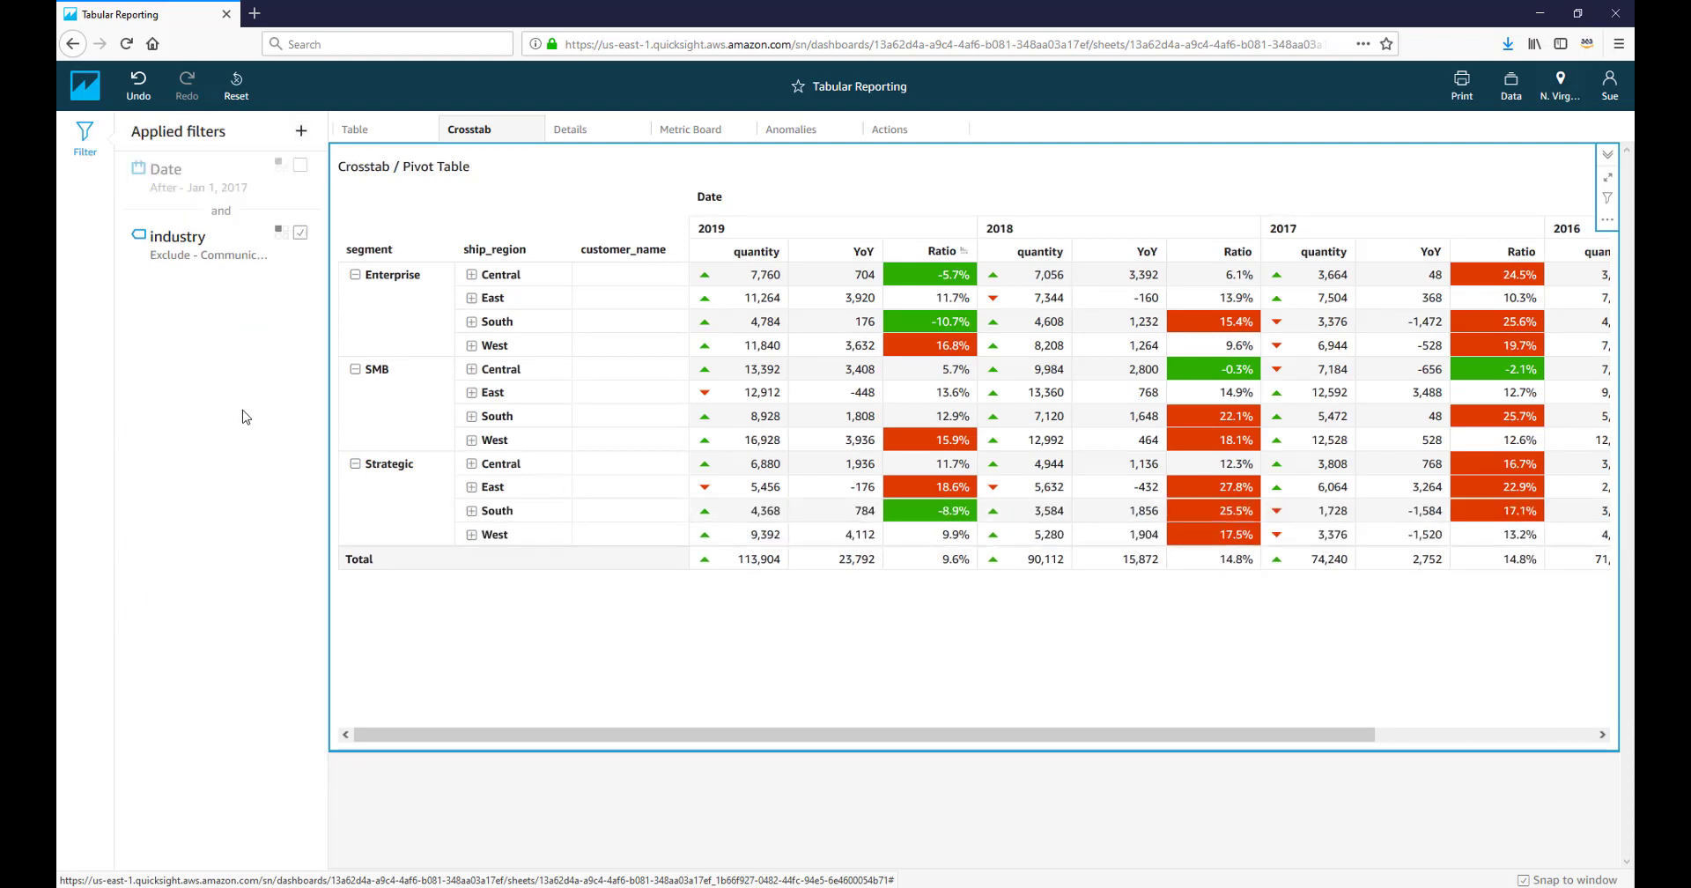
- Hide and reshow the filter pane, and review which visuals the industry filter can be applied to
click(86, 141)
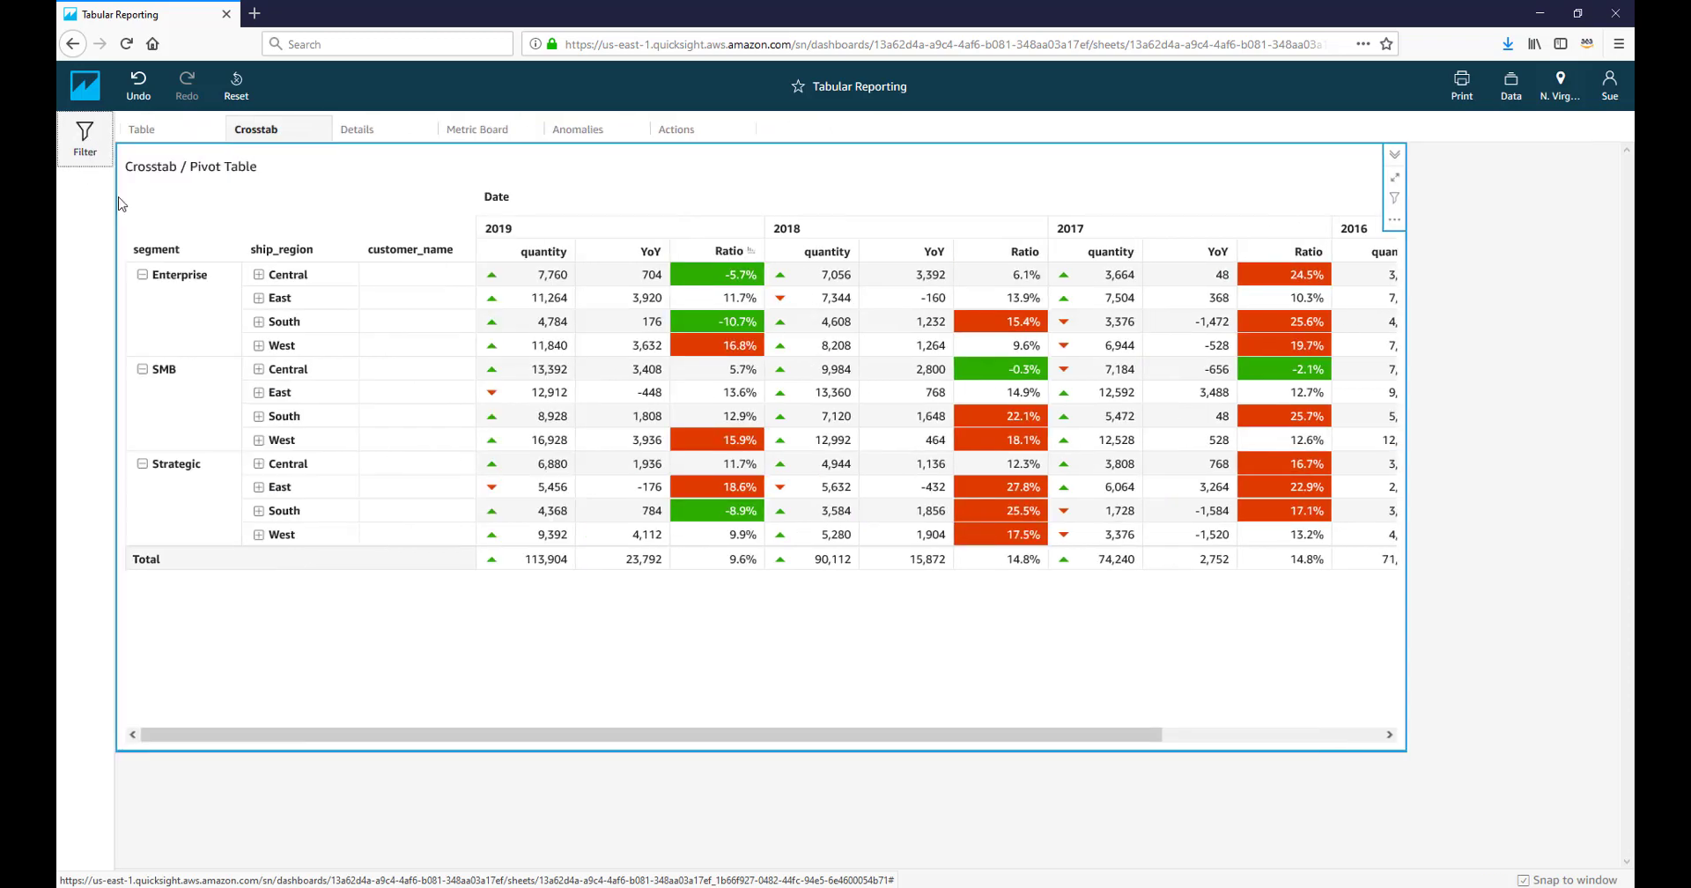
click(84, 141)
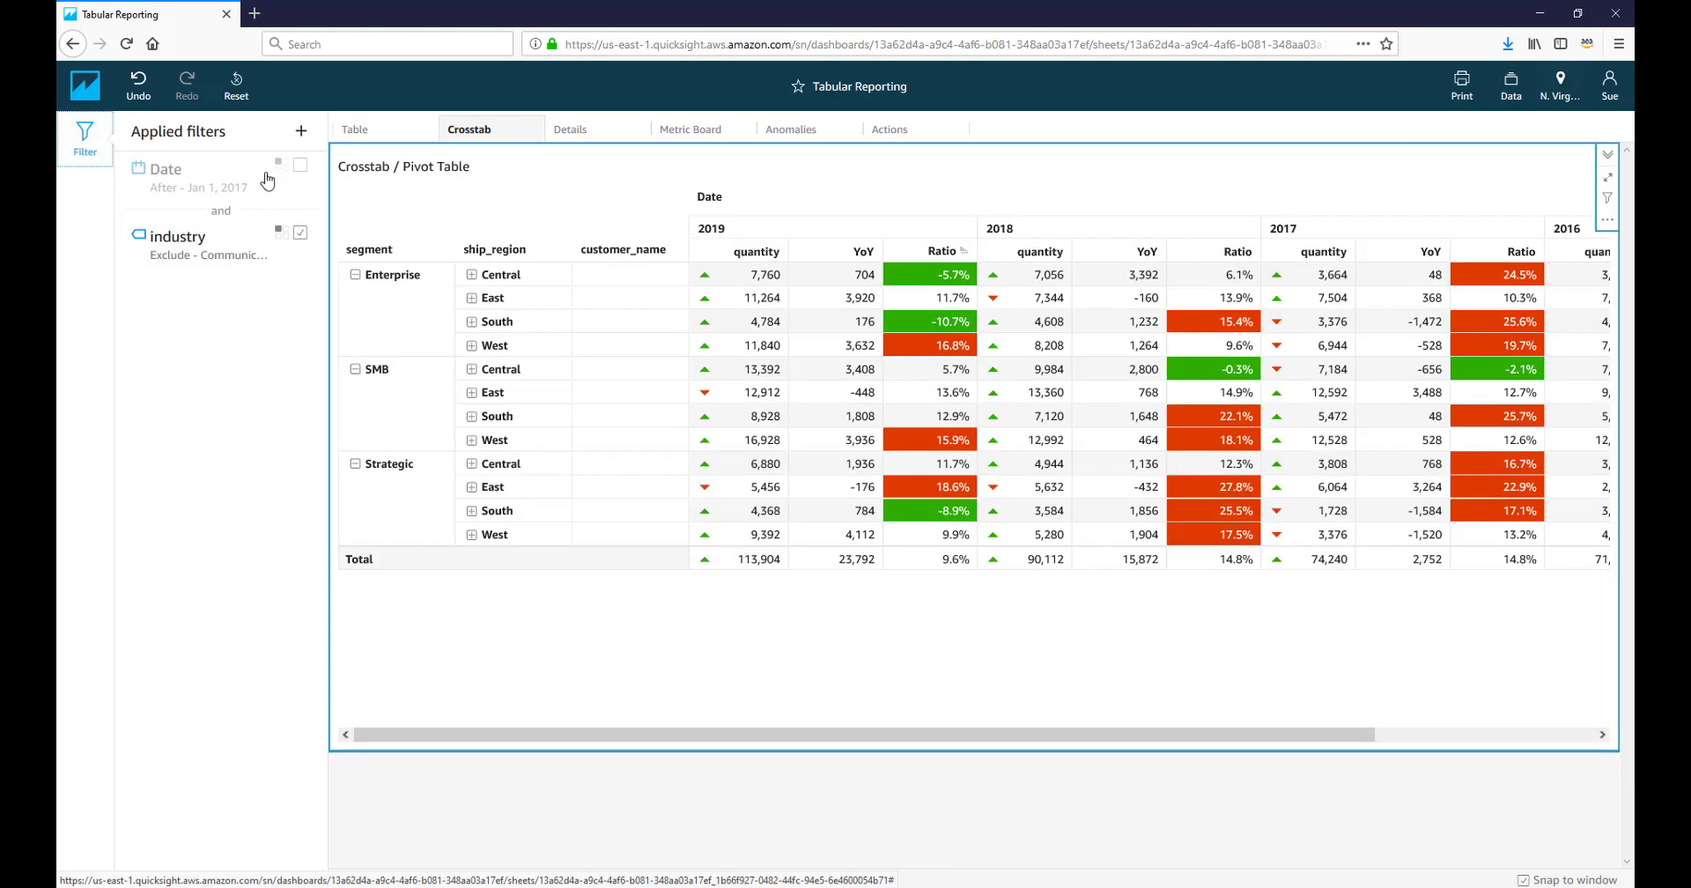
click(224, 244)
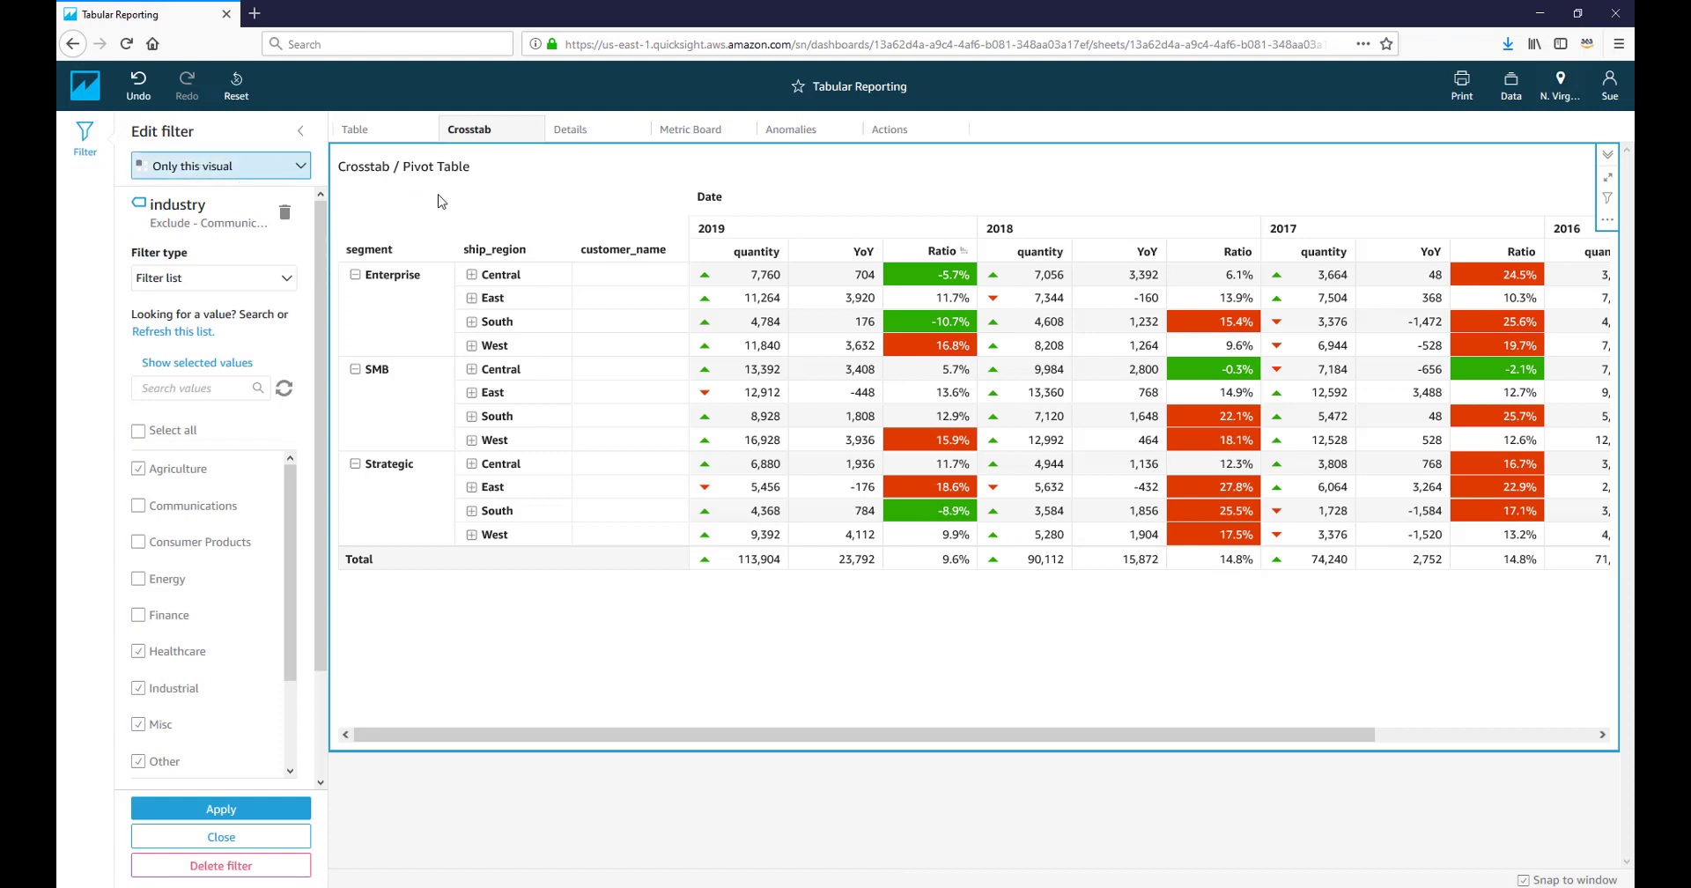
click(192, 170)
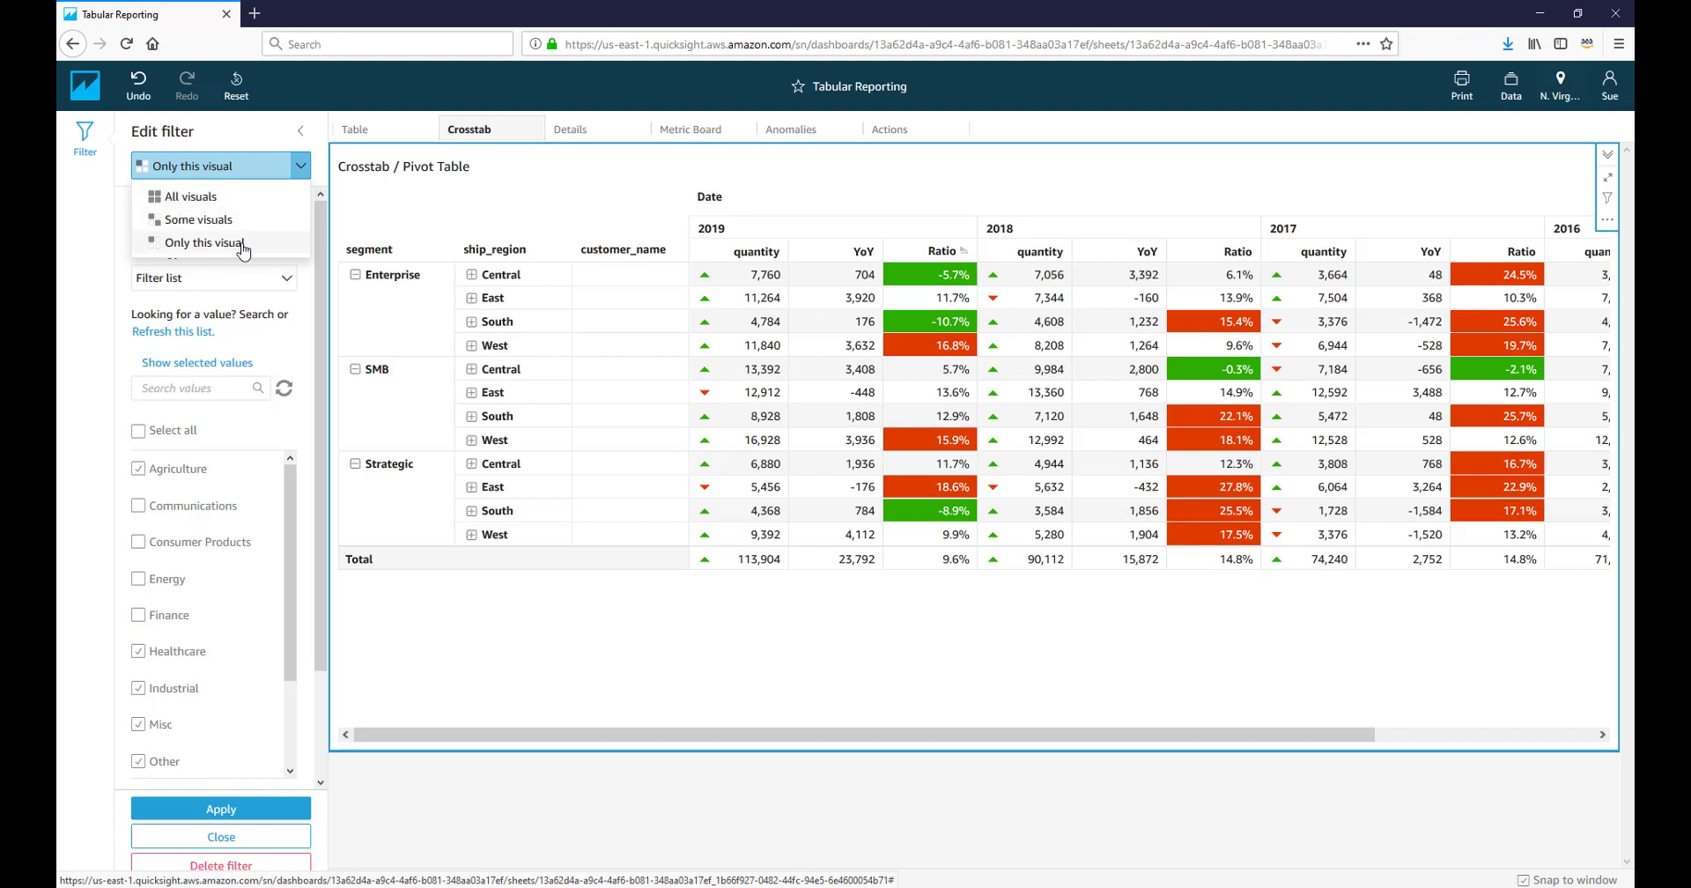
click(300, 130)
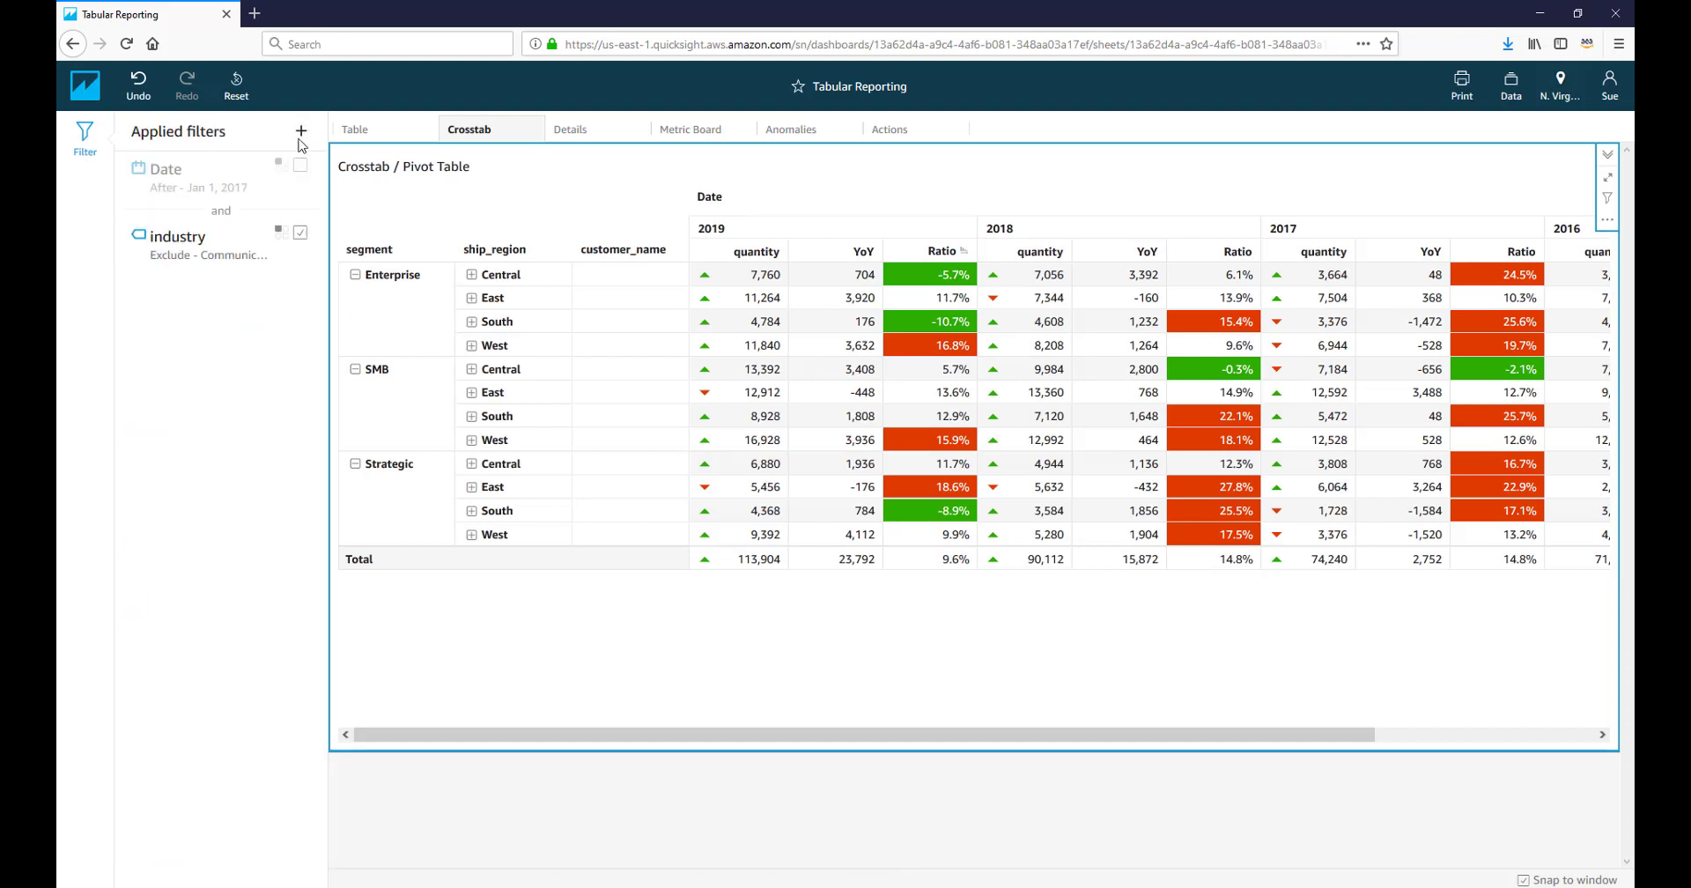
- Add a second filter on the Date field to the pivot table and open its settings
click(300, 130)
click(326, 167)
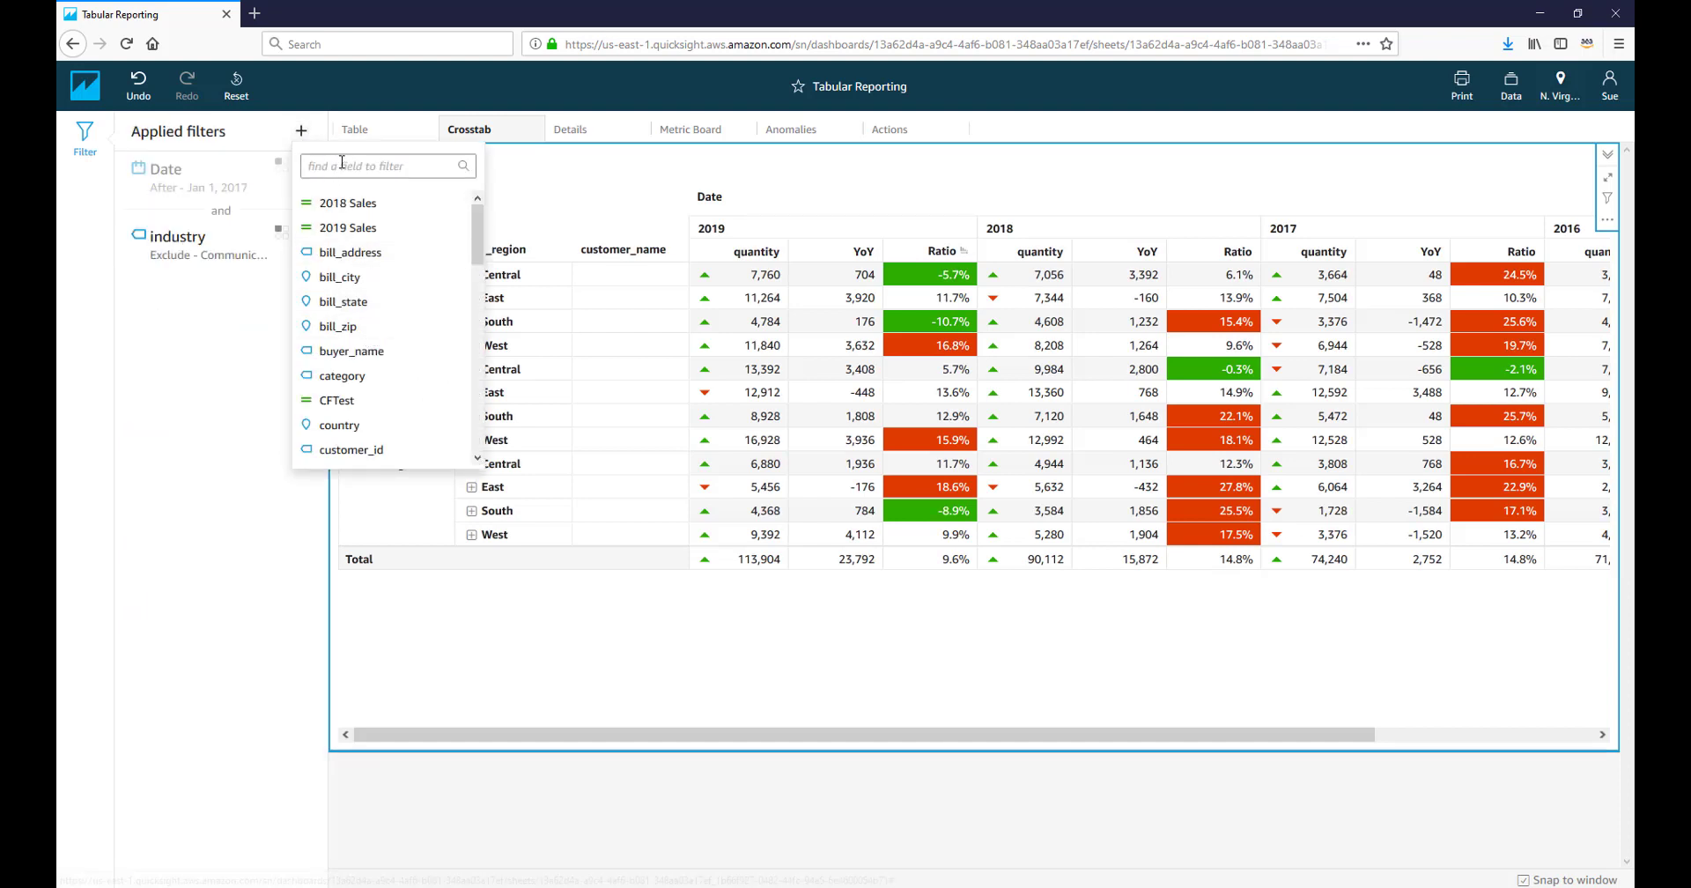
text(date)
click(371, 220)
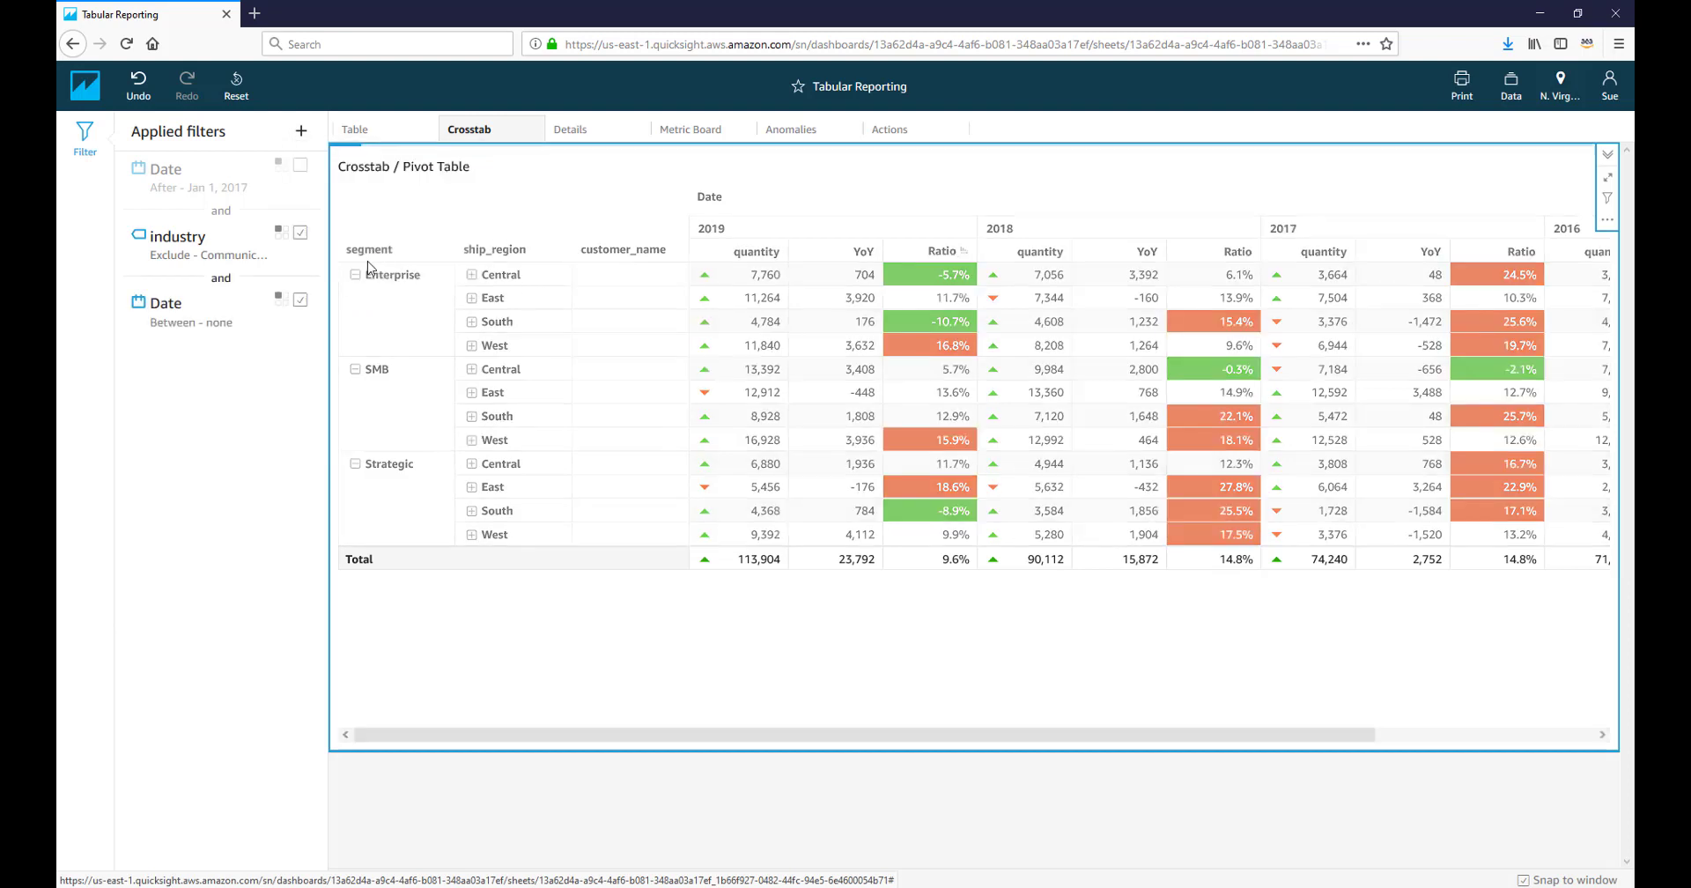
click(188, 429)
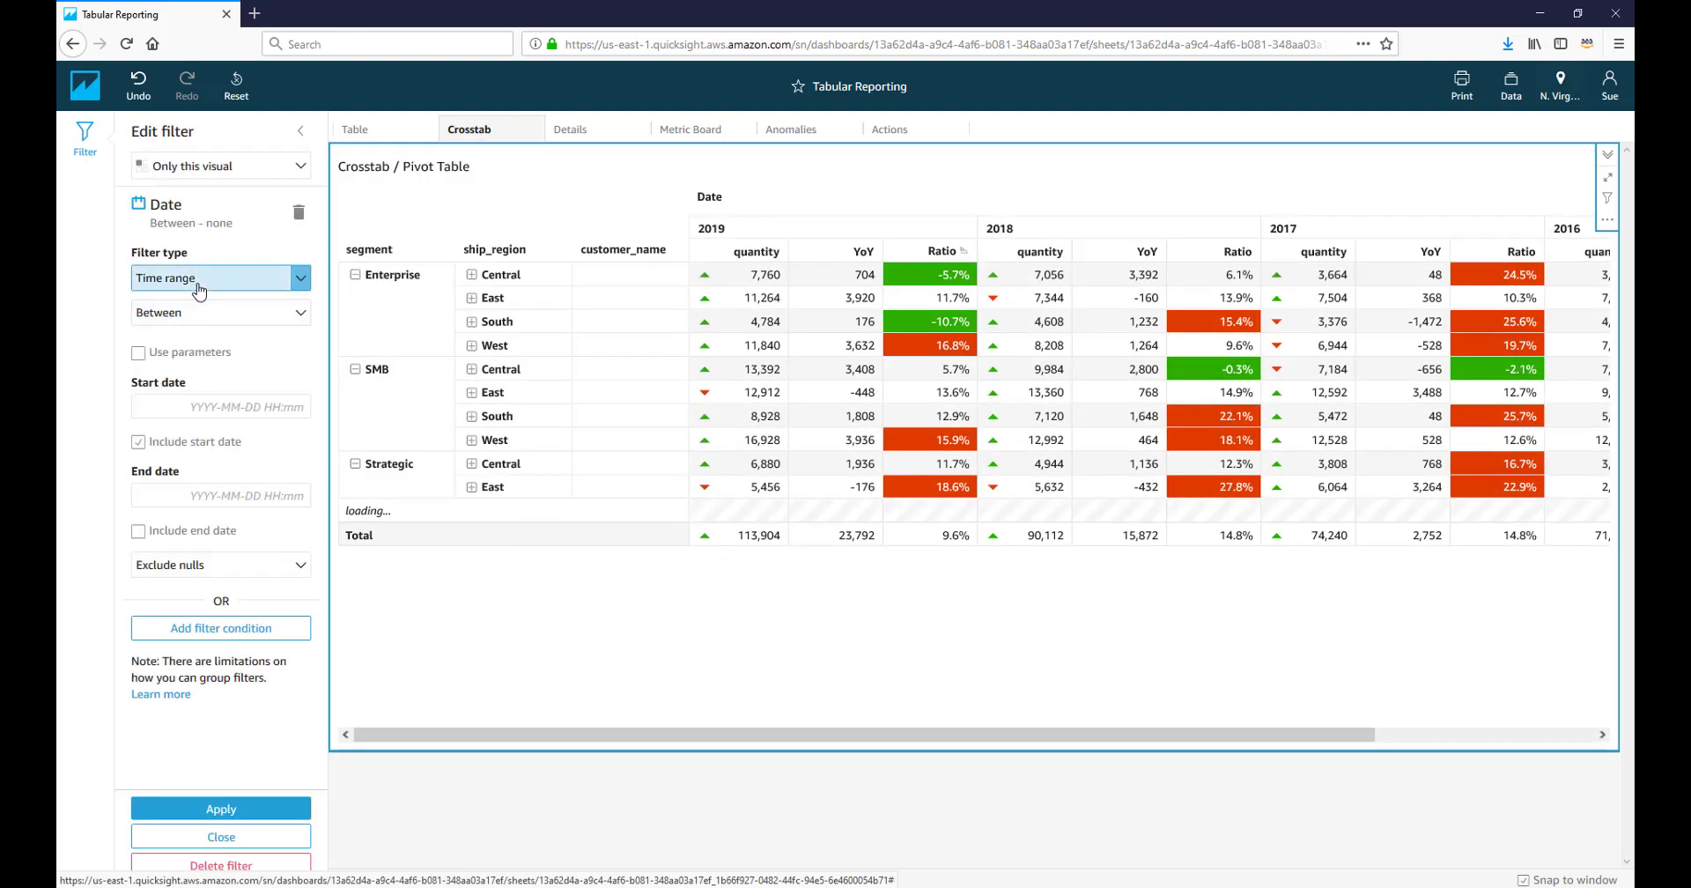
- Examine the new Date filter's available types and its start and end date fields
click(203, 282)
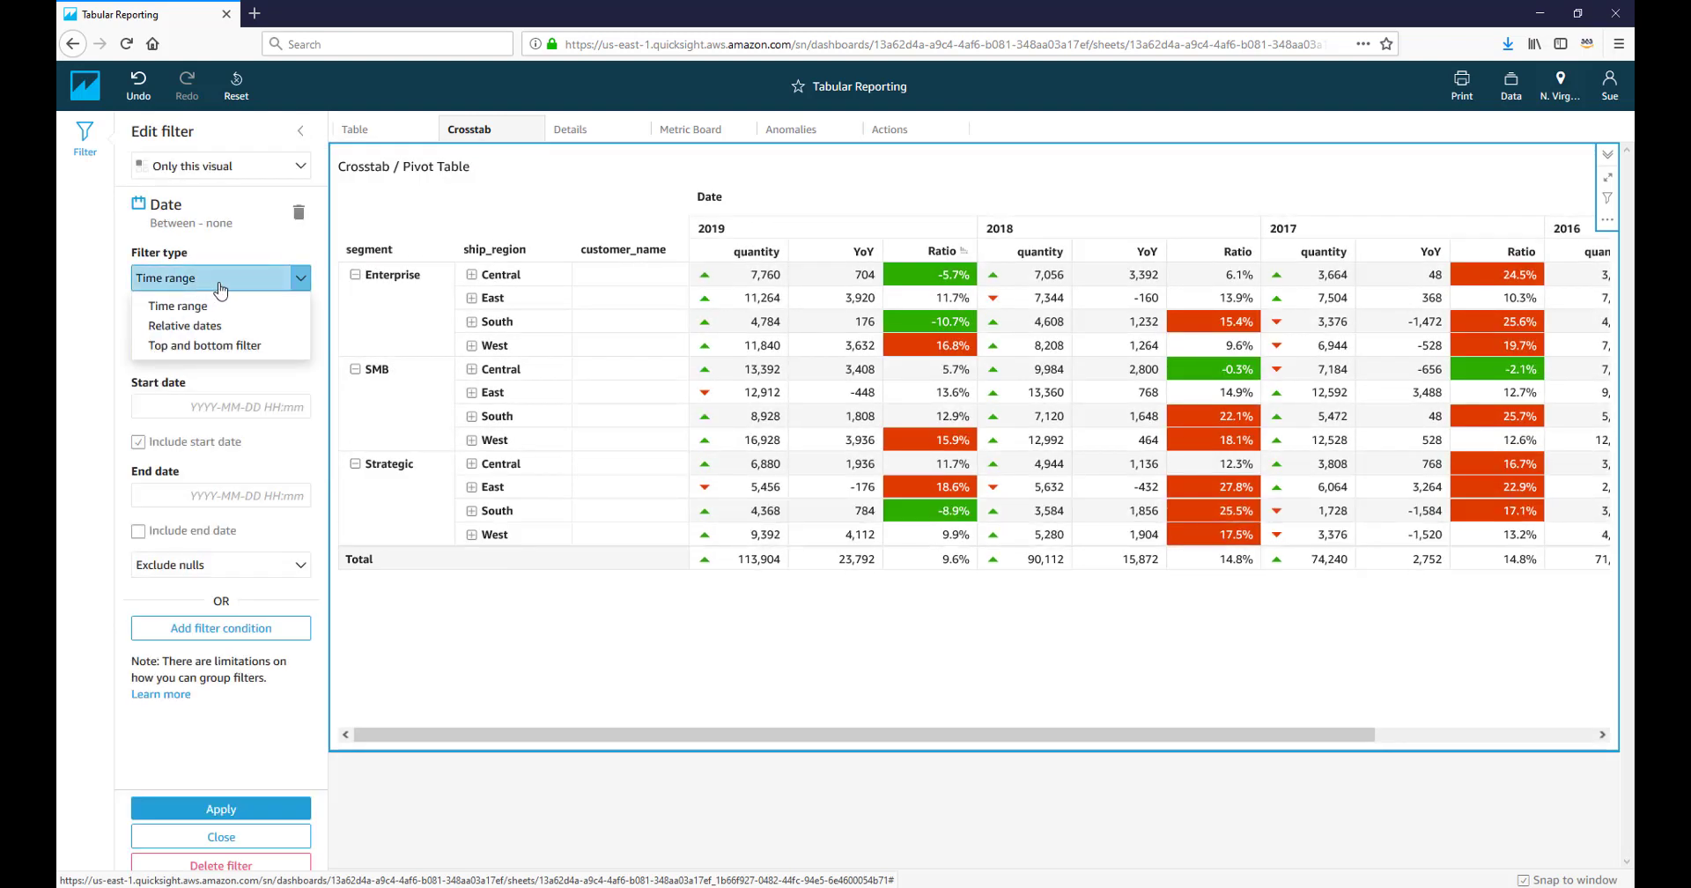
click(114, 284)
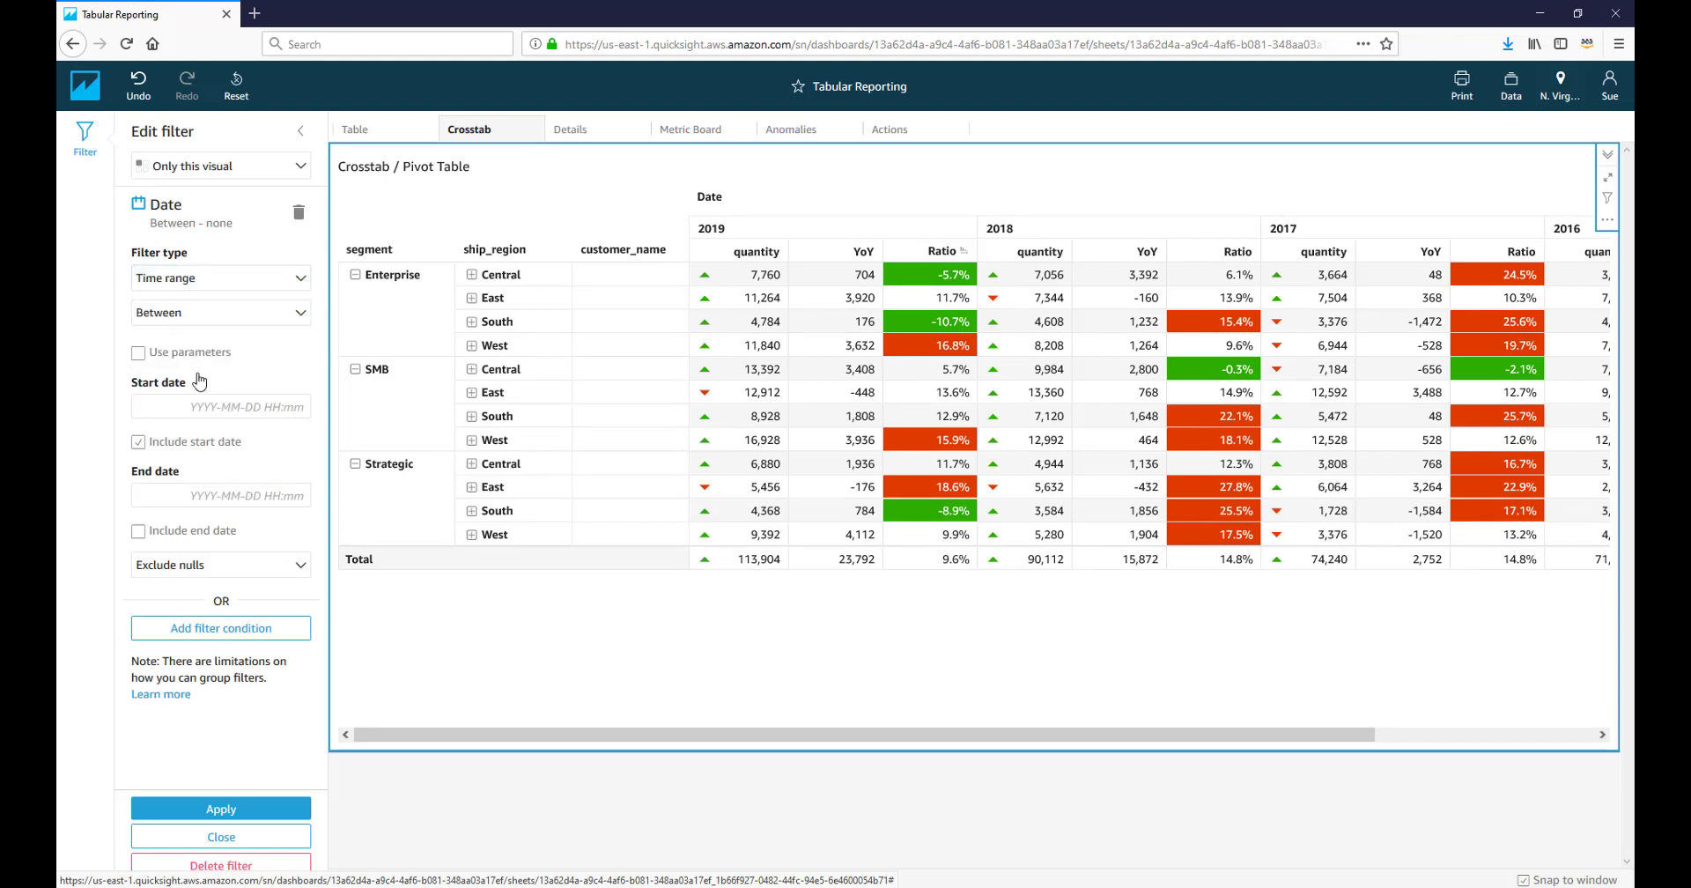
click(200, 406)
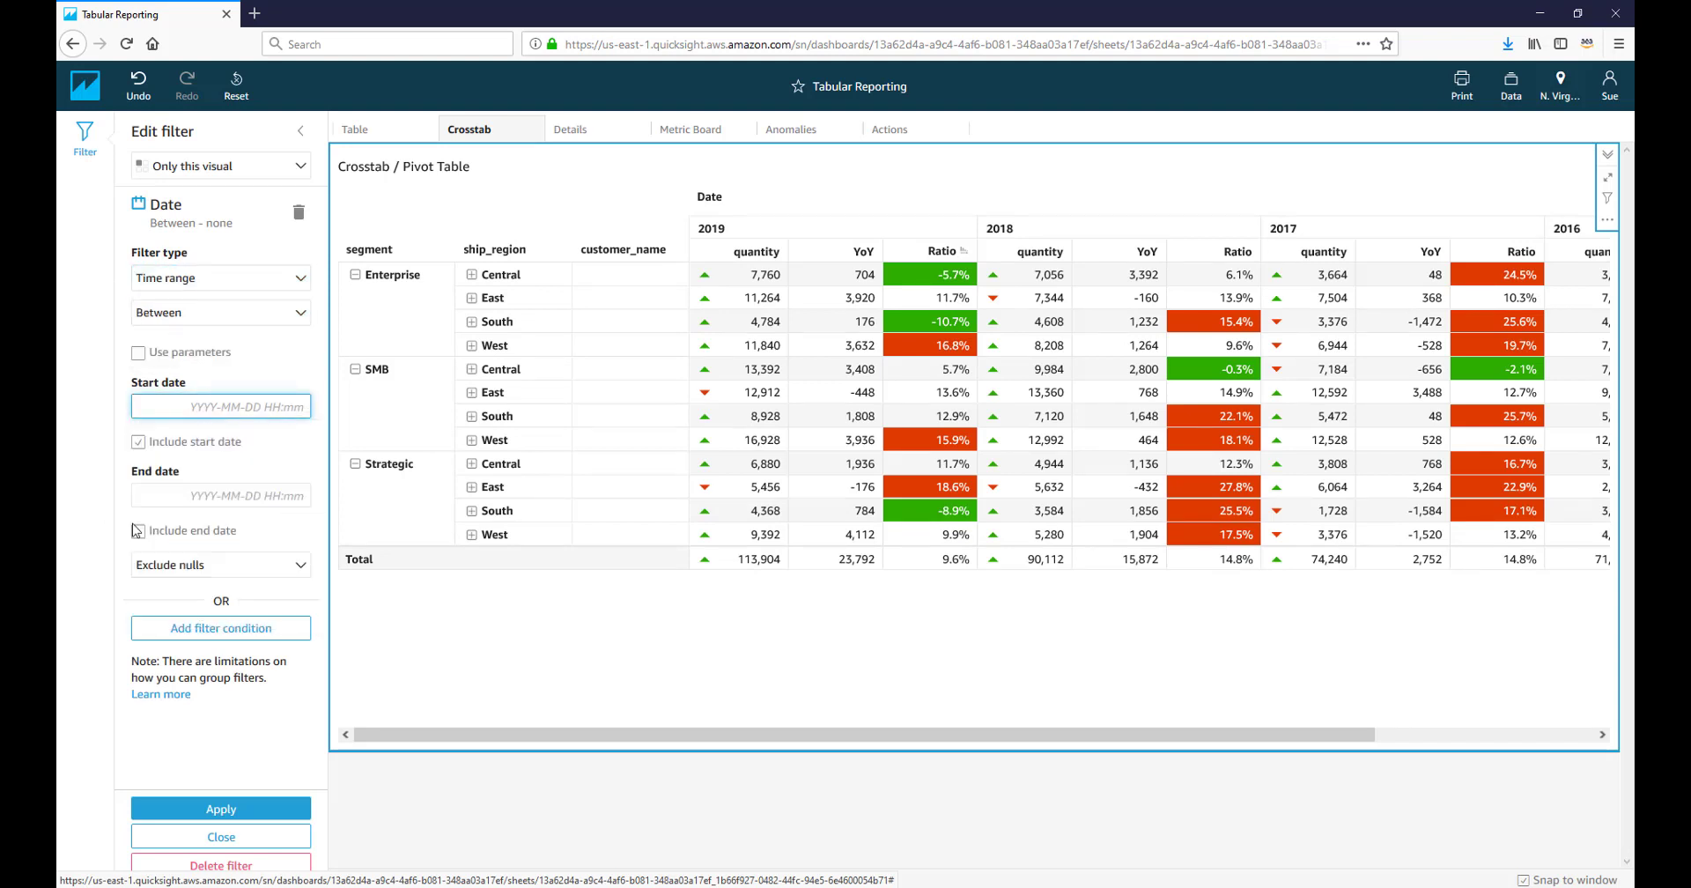
click(232, 494)
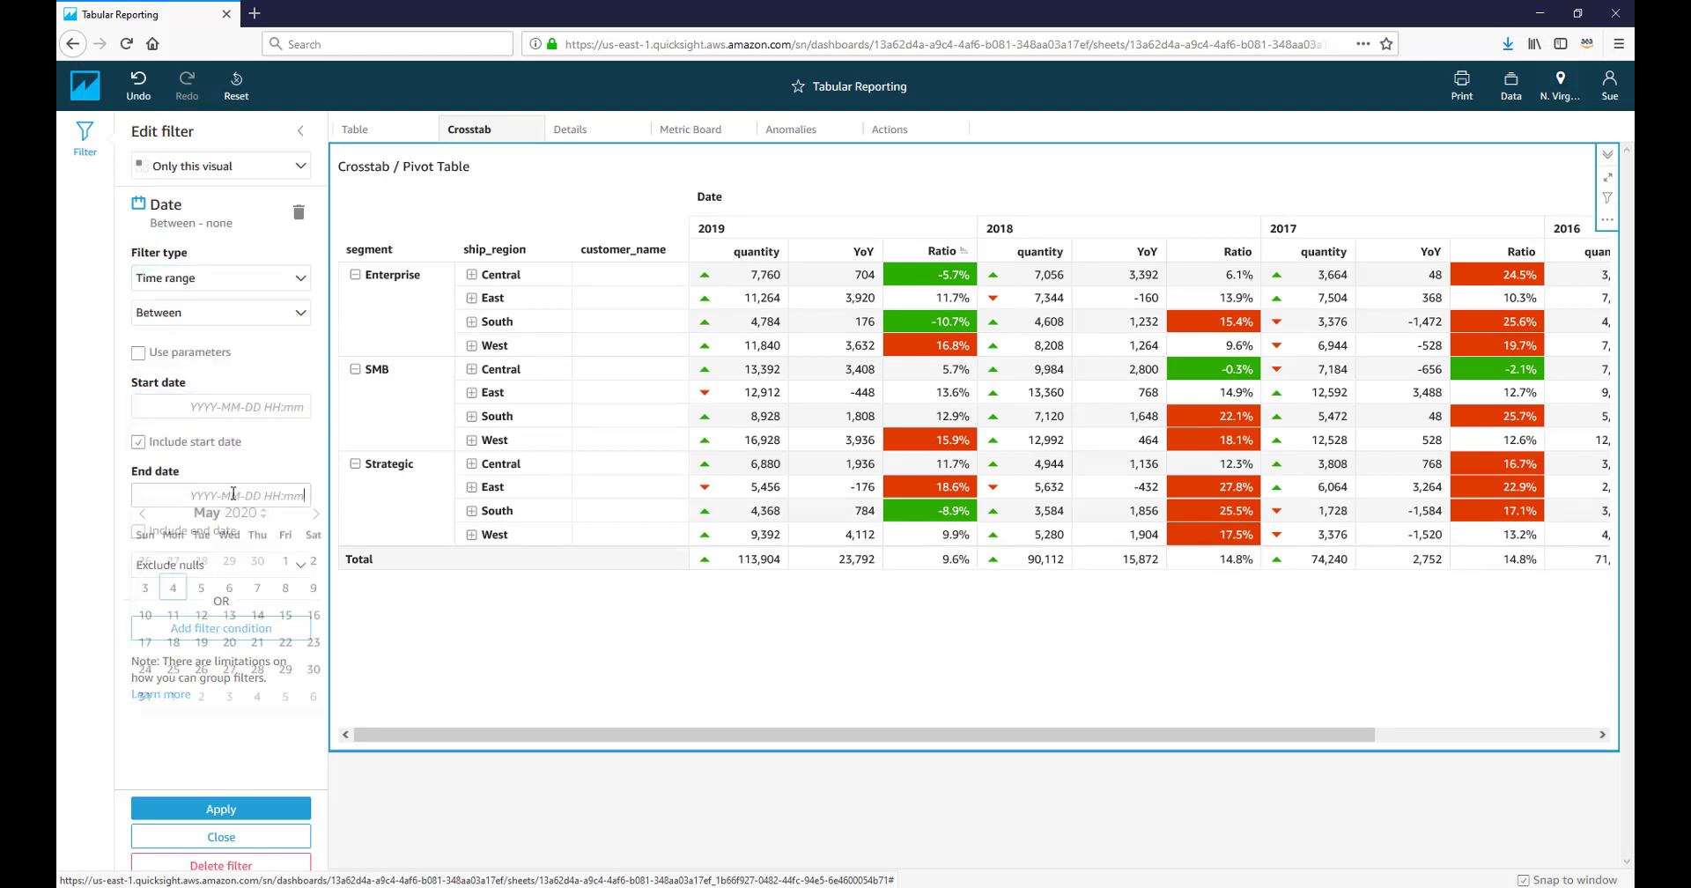
click(104, 485)
- Switch the new Date filter to Relative dates and review the available year-based periods
click(202, 278)
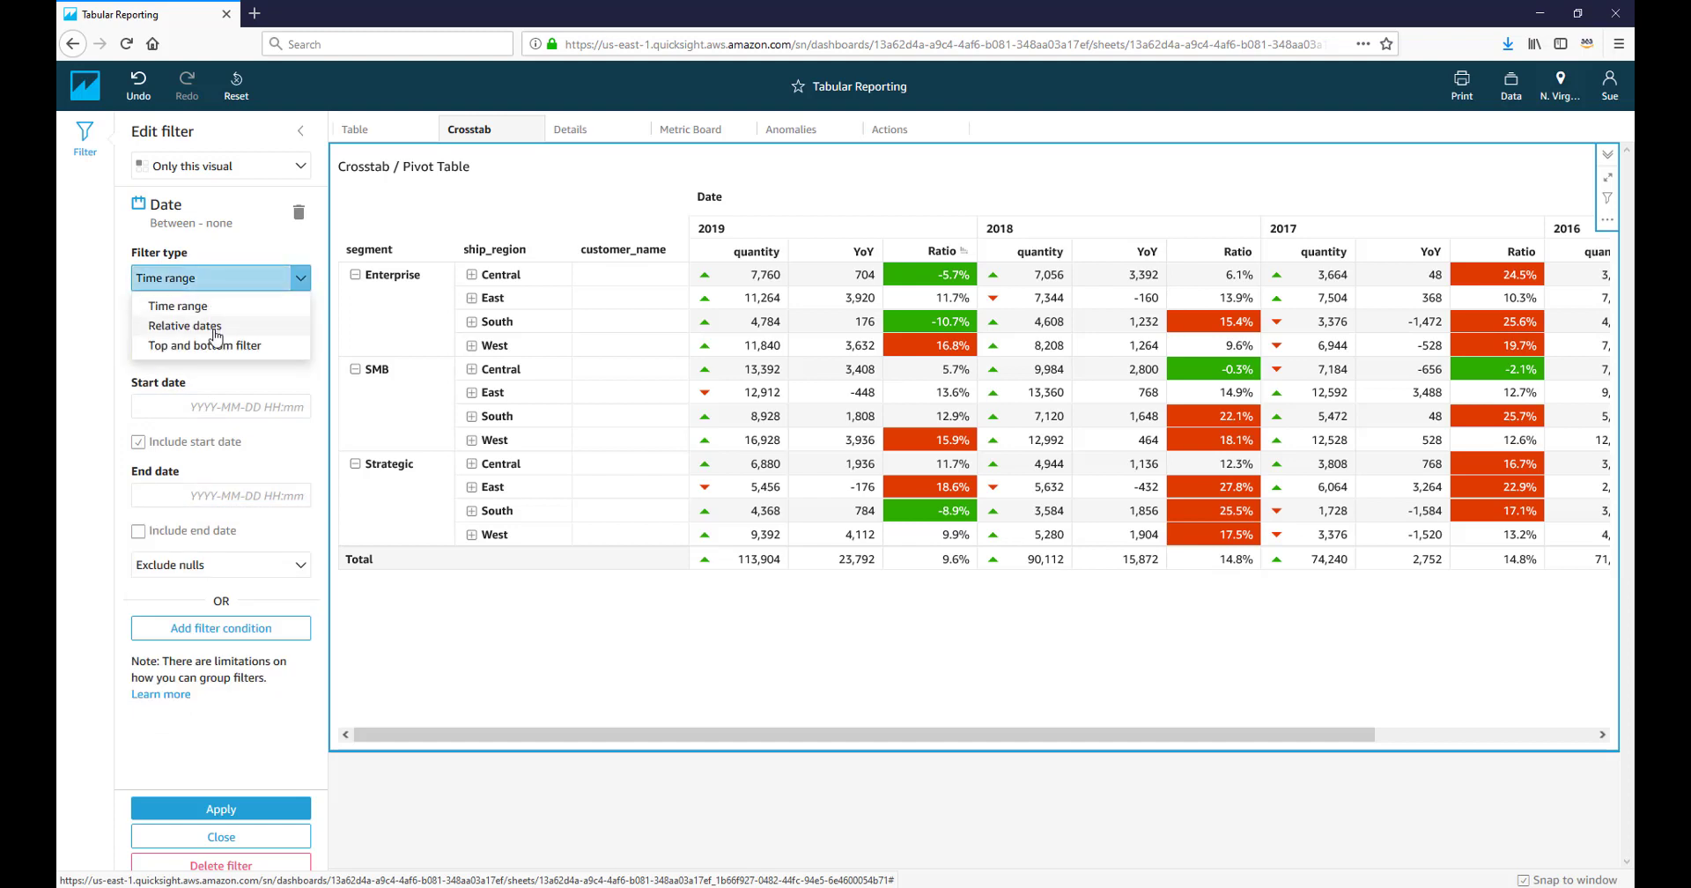
click(214, 326)
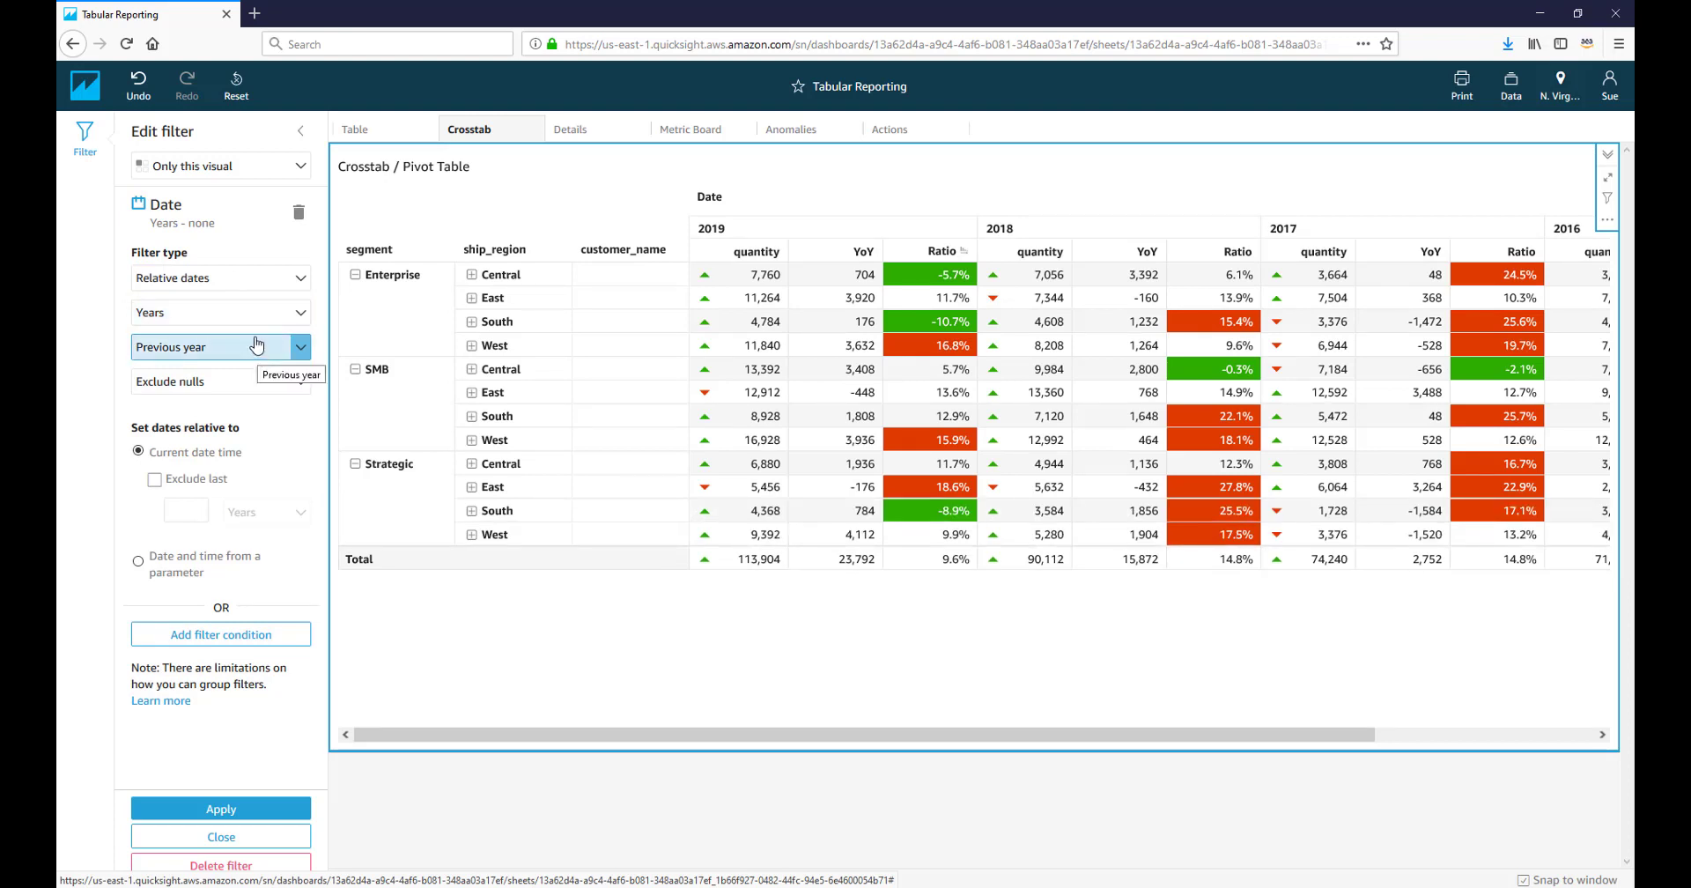
click(246, 364)
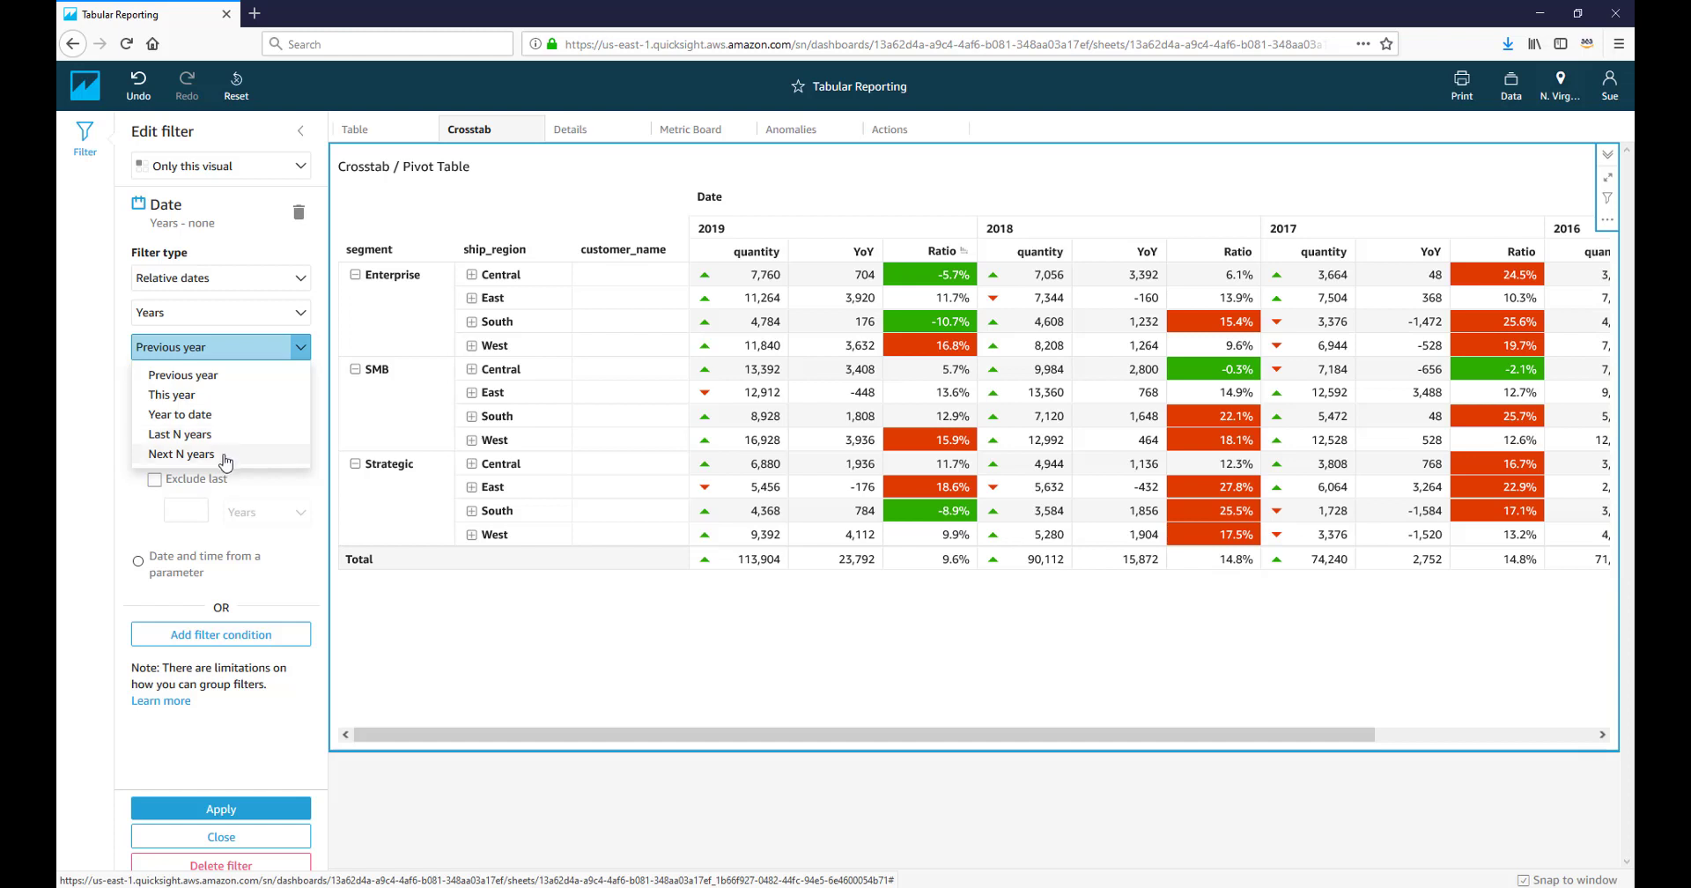
click(117, 360)
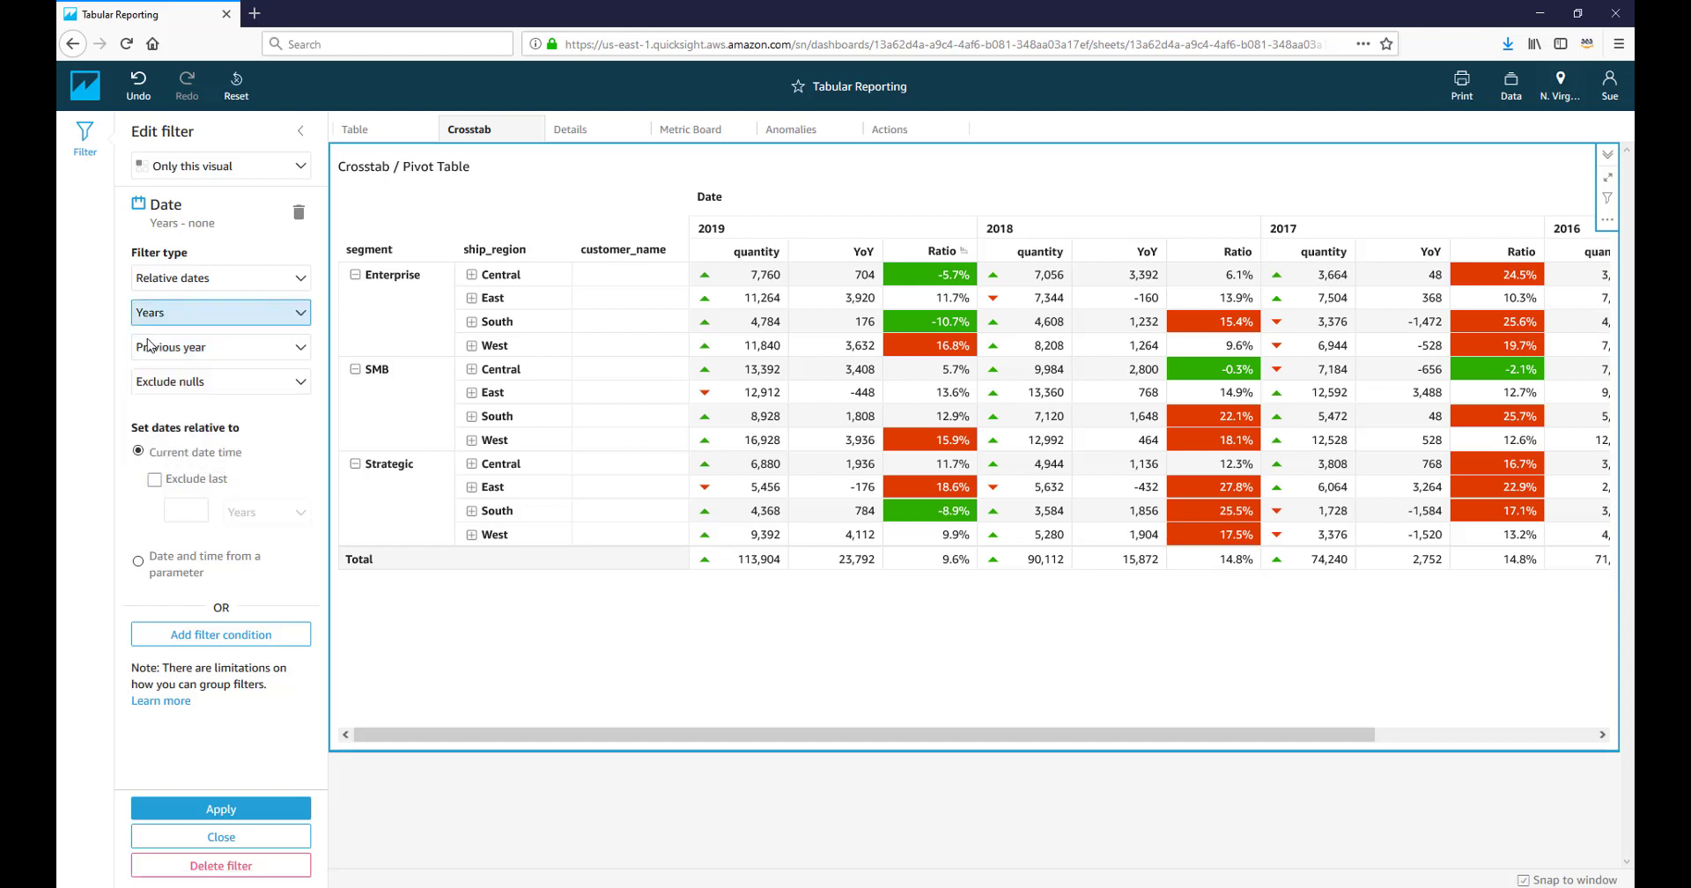
- Review the Date filter's types again and set it back to Time range
click(213, 279)
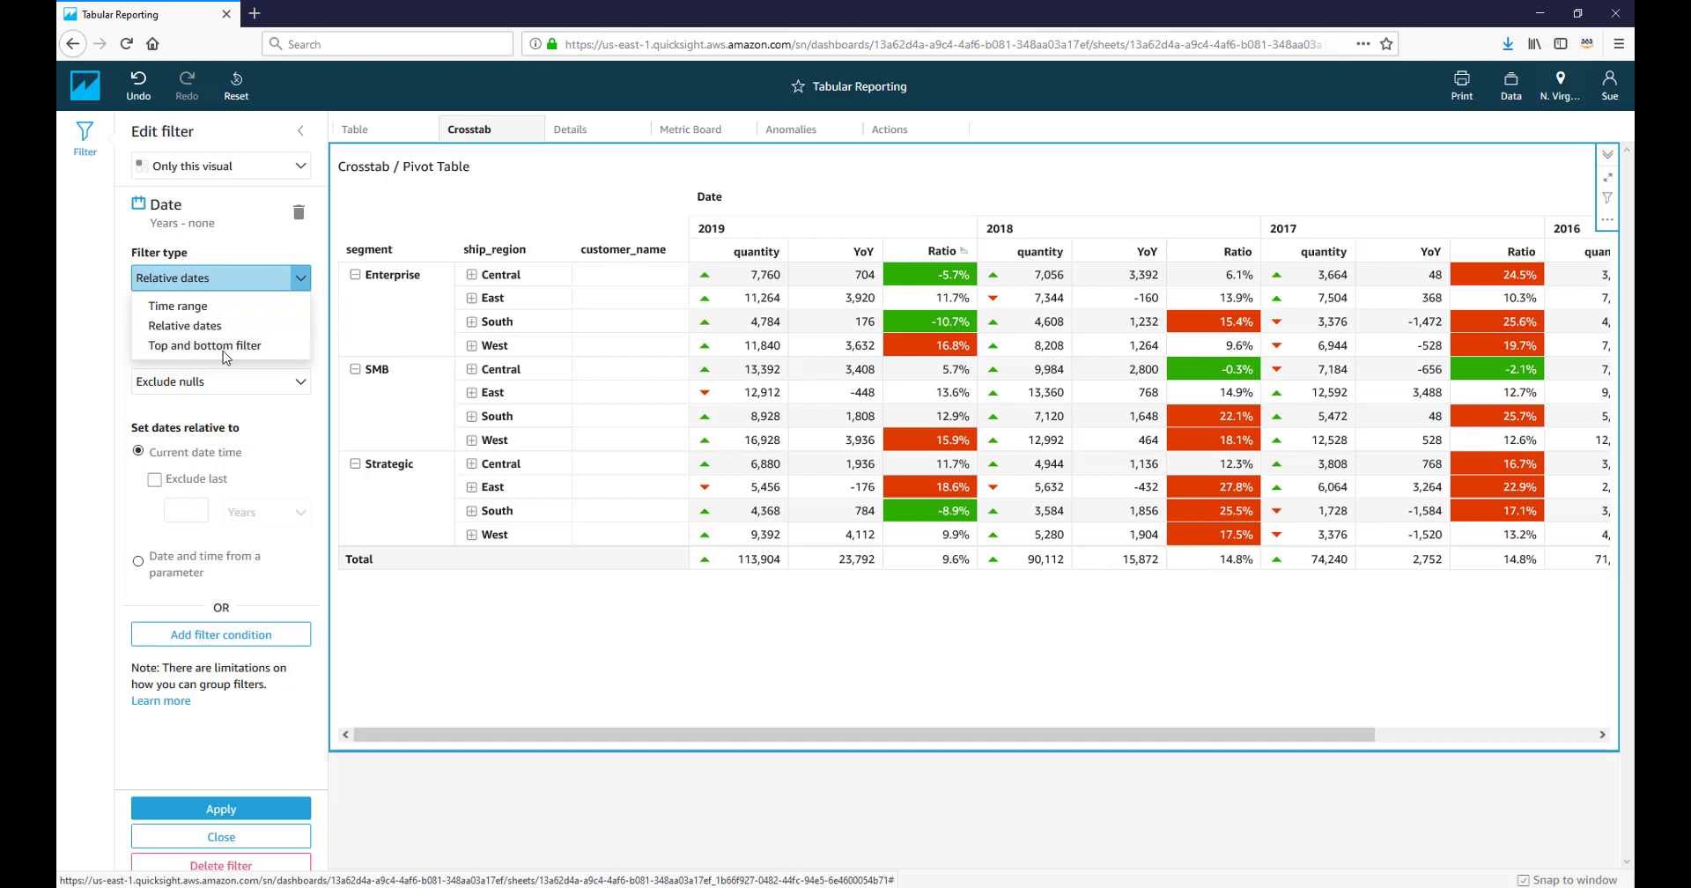
click(104, 271)
click(147, 282)
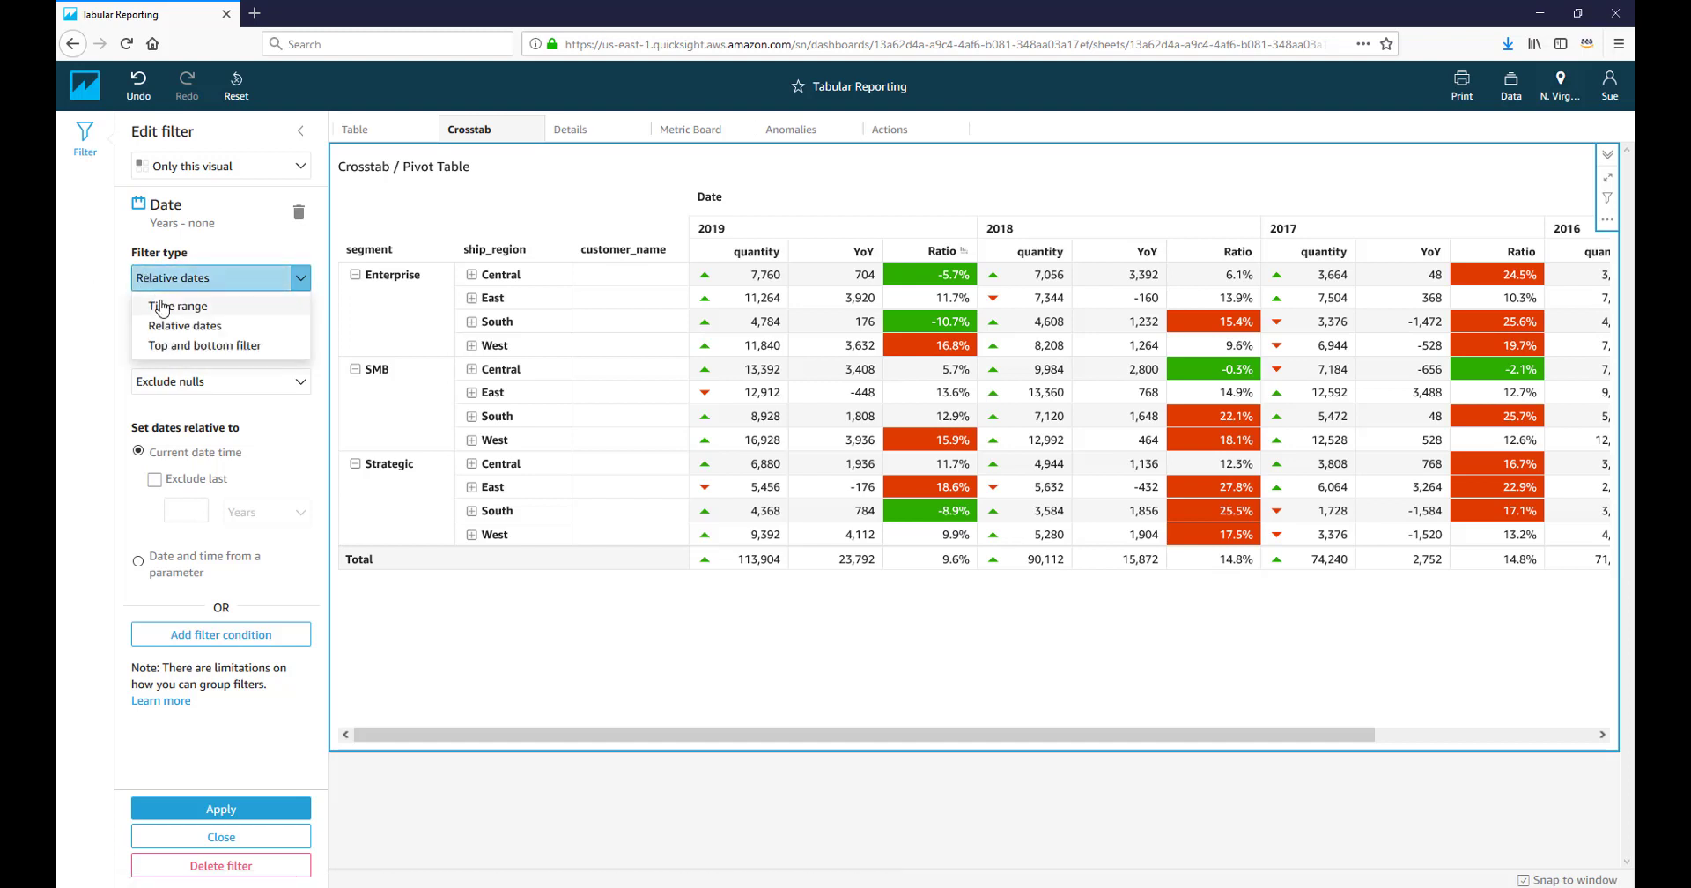
click(167, 300)
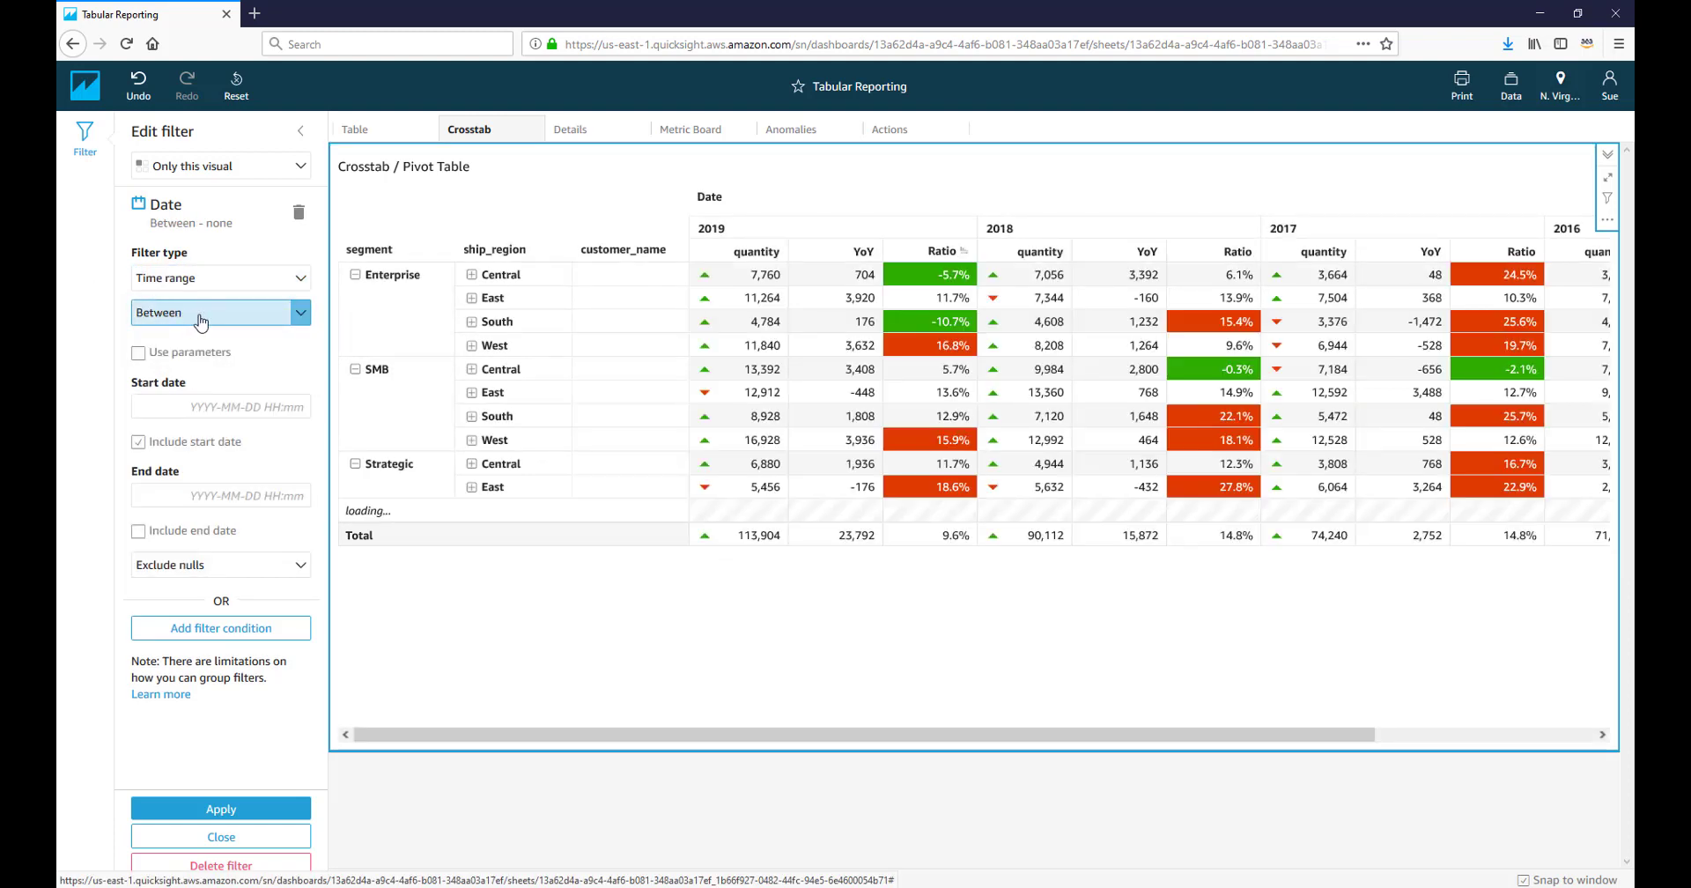
- Try the After, Before and Equals conditions of the Date filter's time range, reviewing their date fields, and collapse the filter pane
click(194, 318)
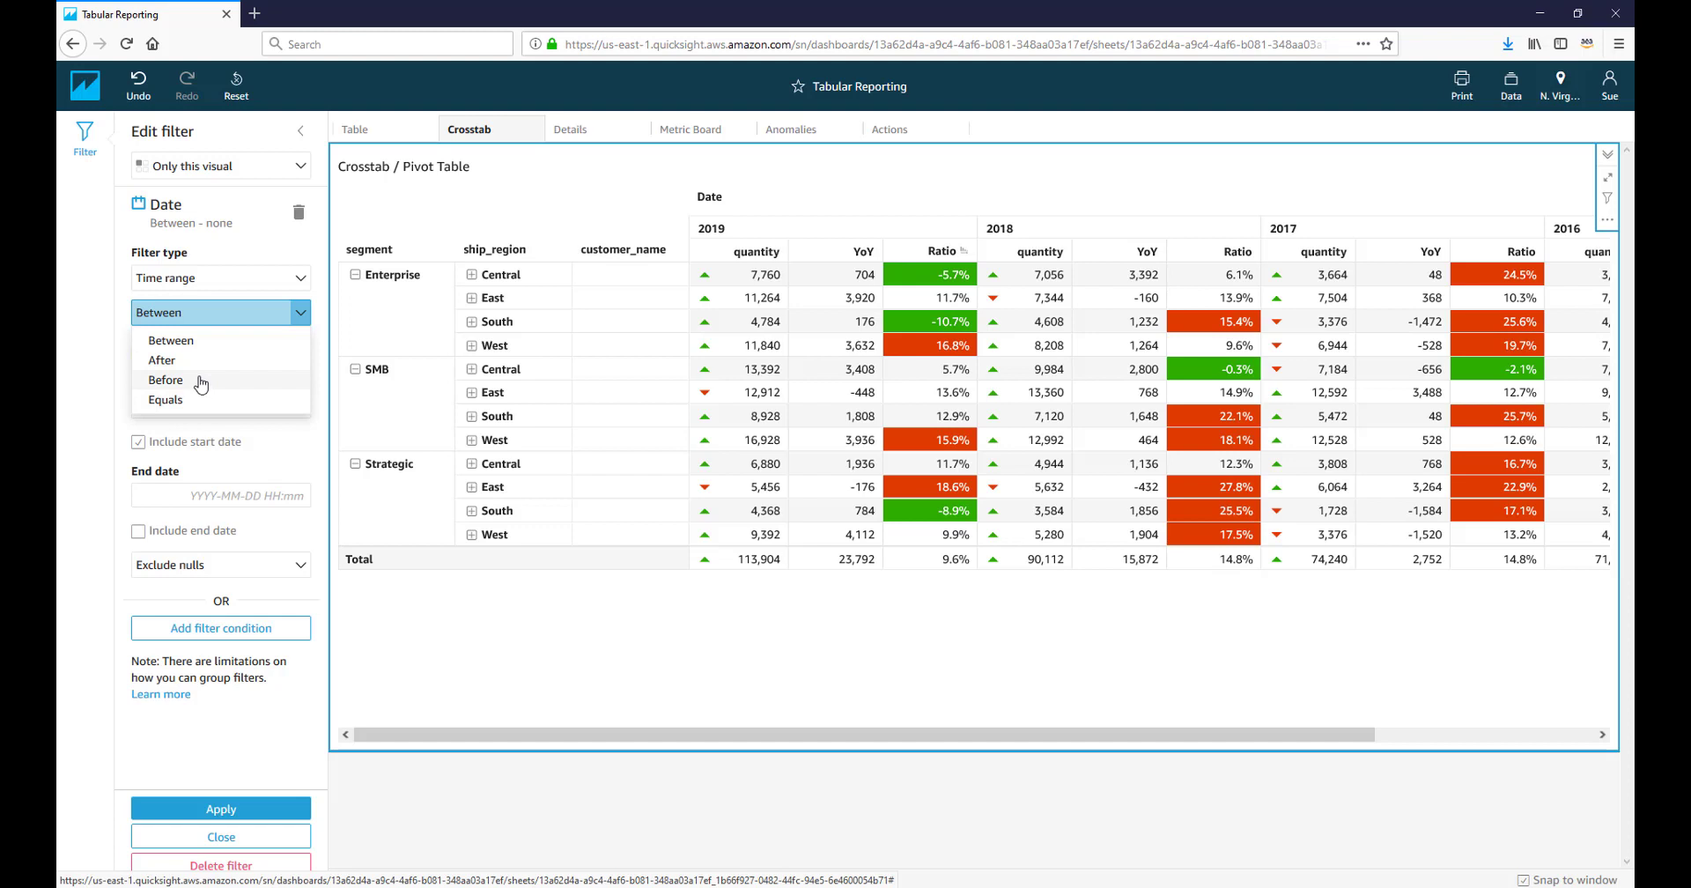
click(176, 360)
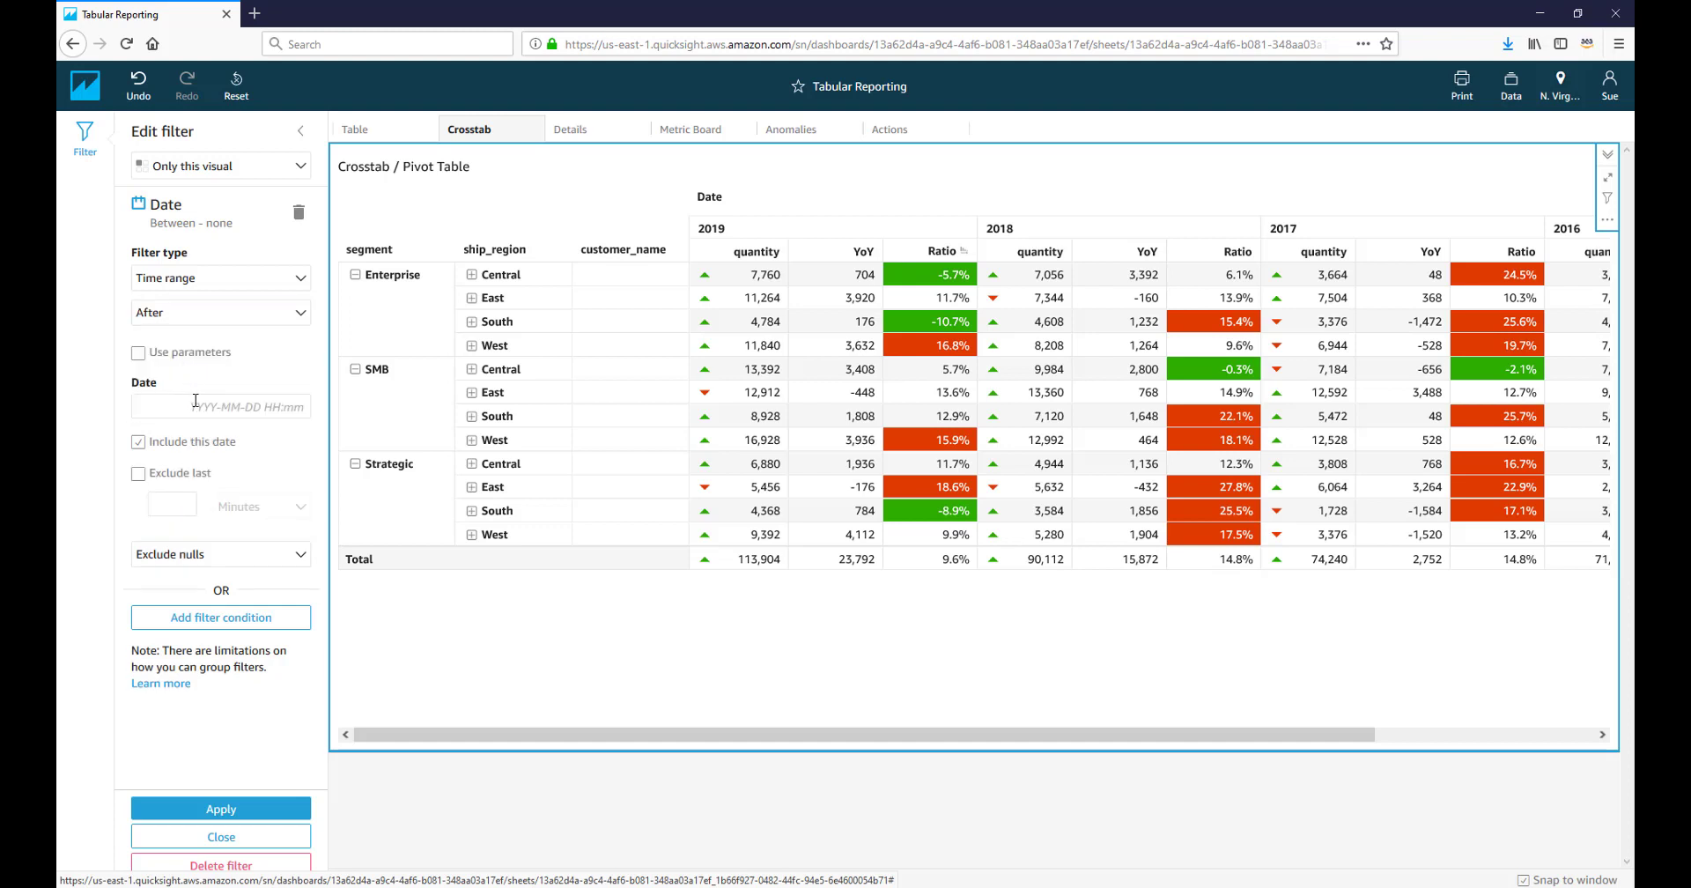
click(199, 405)
click(208, 319)
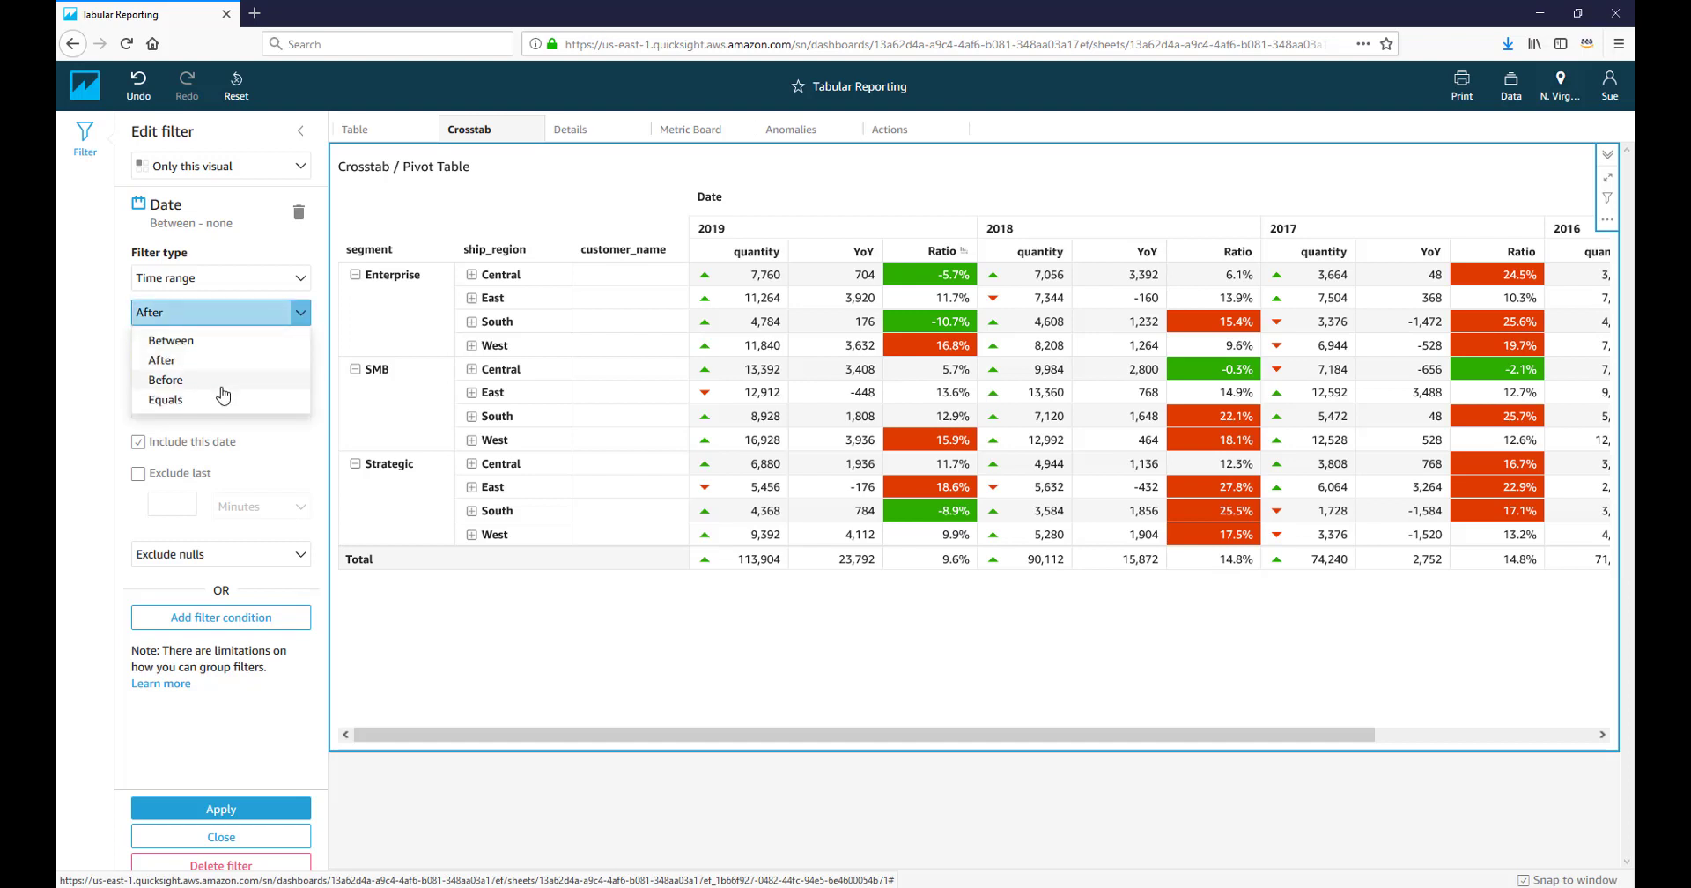
click(167, 379)
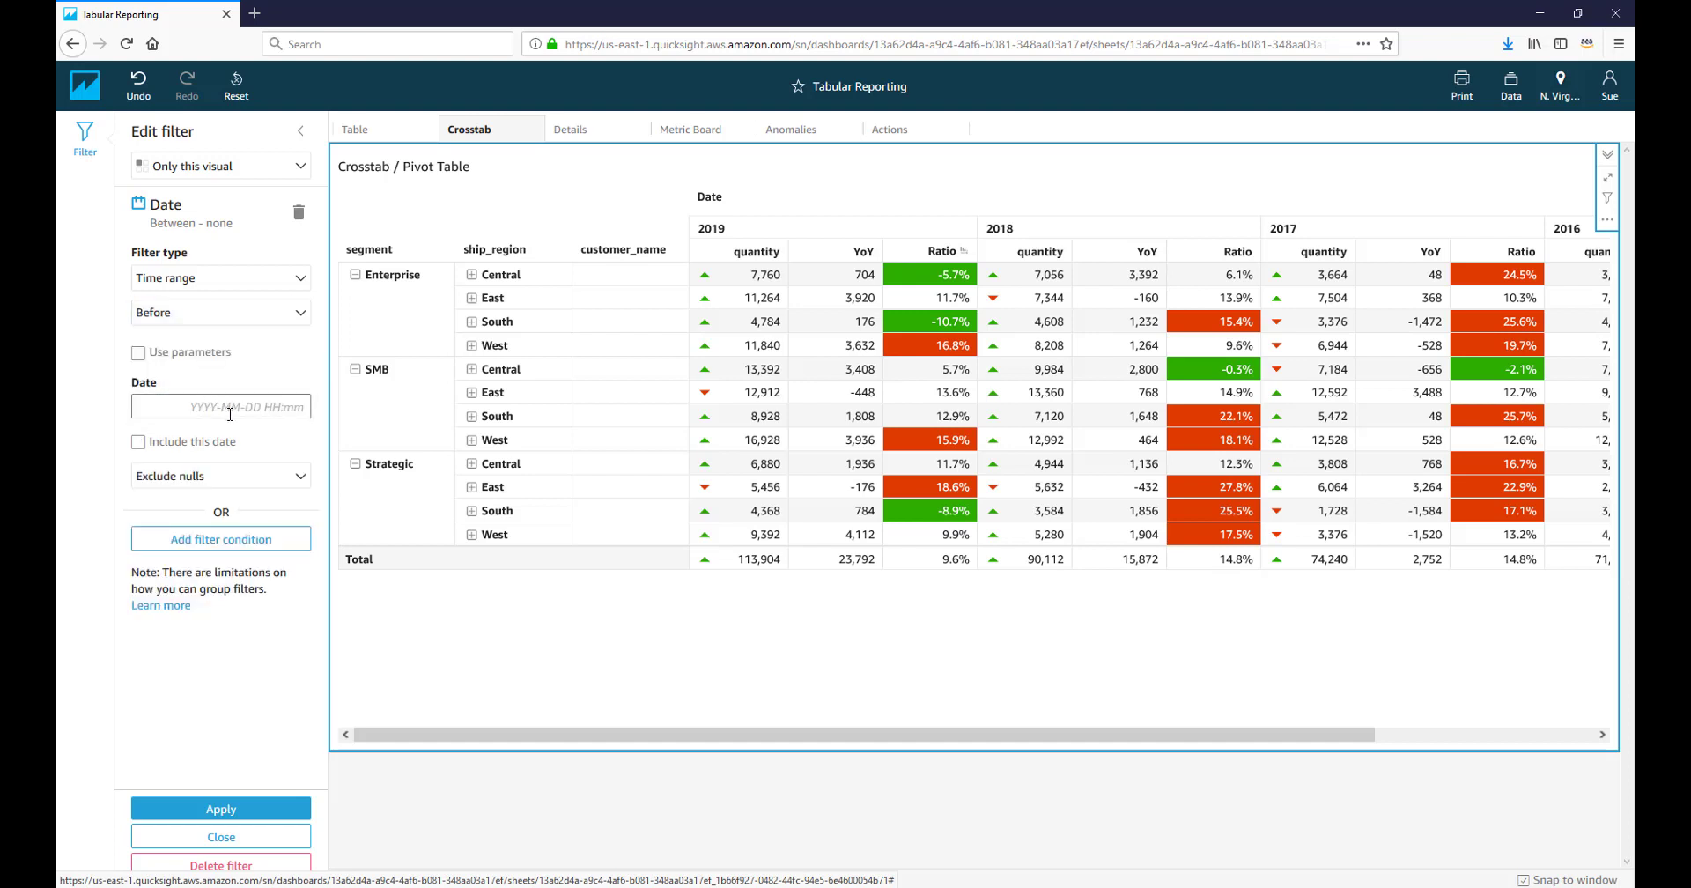
click(299, 313)
click(210, 407)
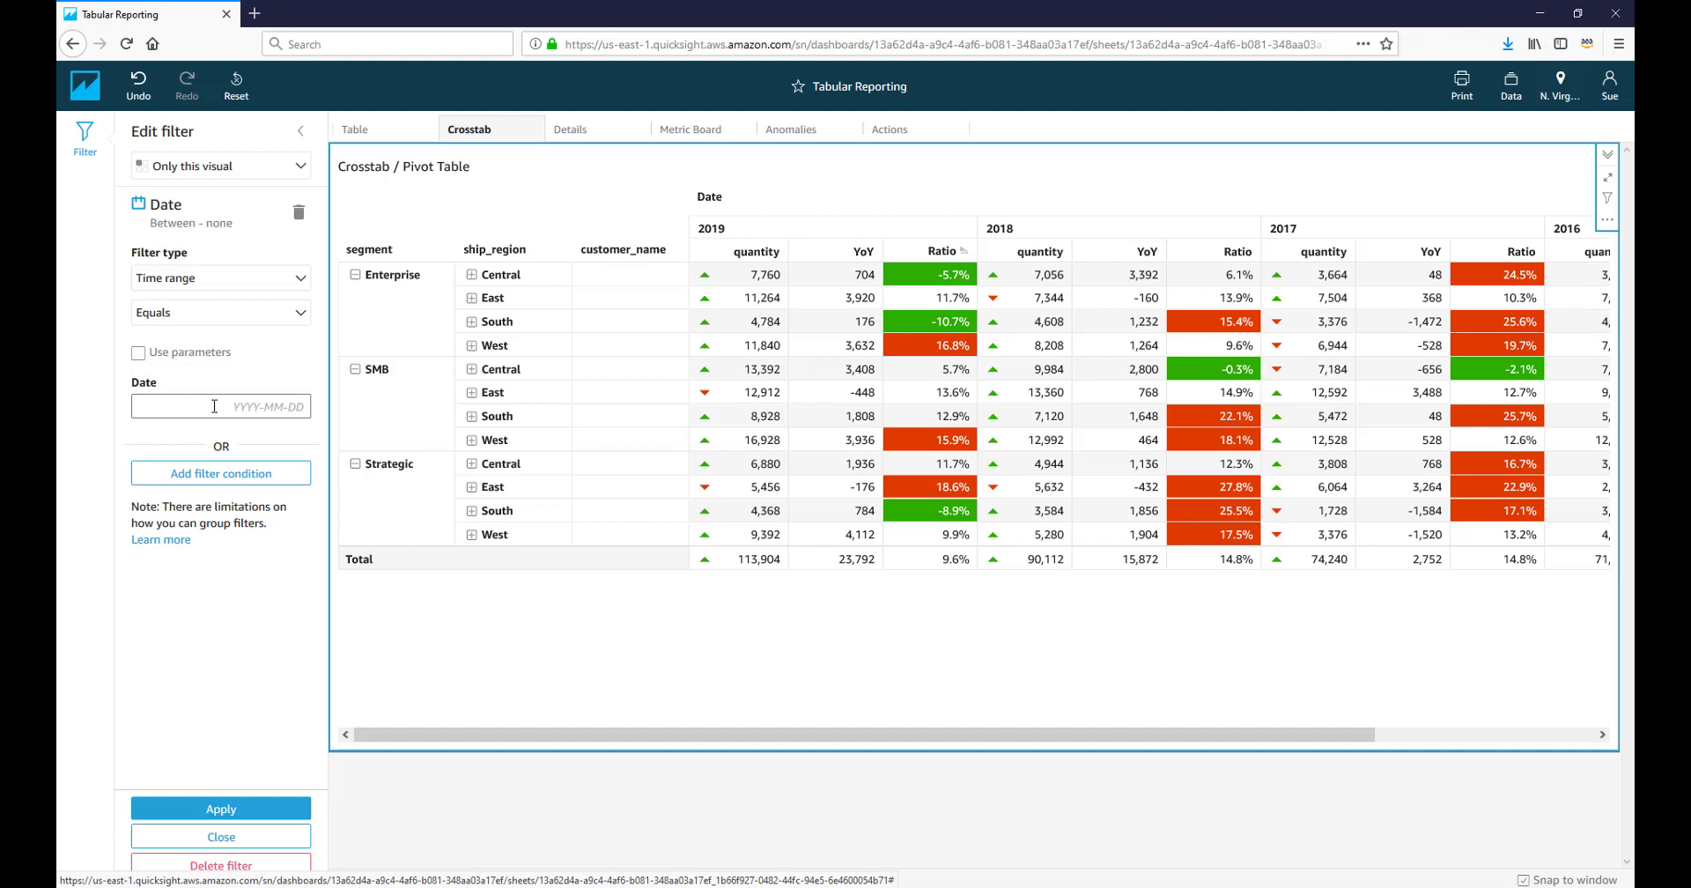
click(300, 131)
click(83, 149)
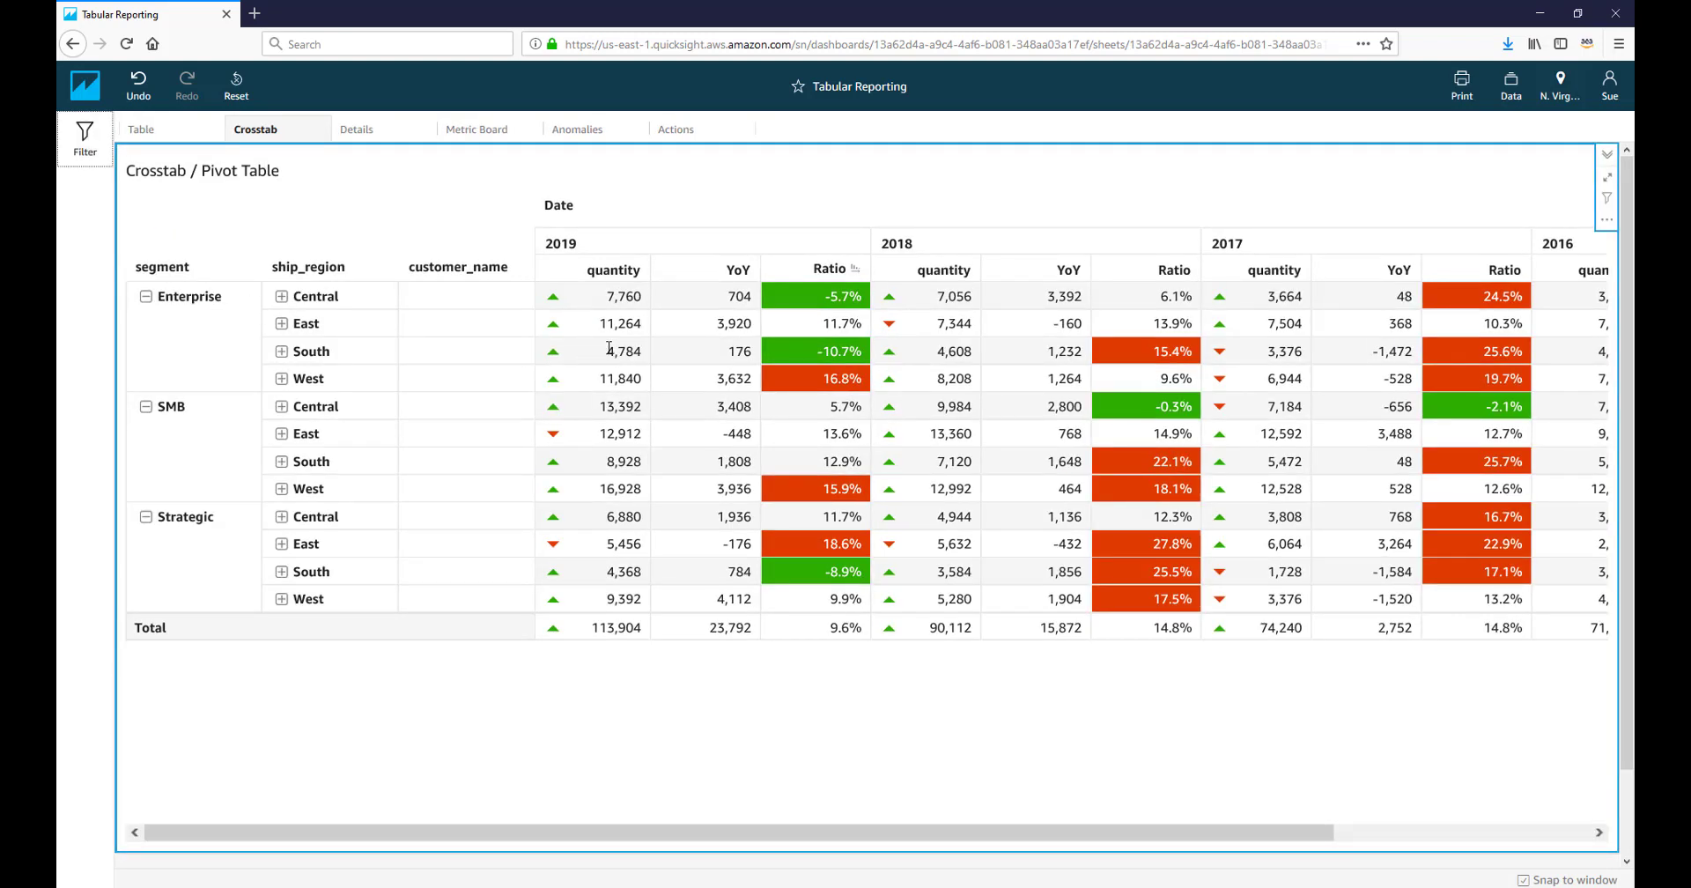
- Go to the Actions sheet and filter its visuals by the Washington state bubble on the customer map
click(715, 139)
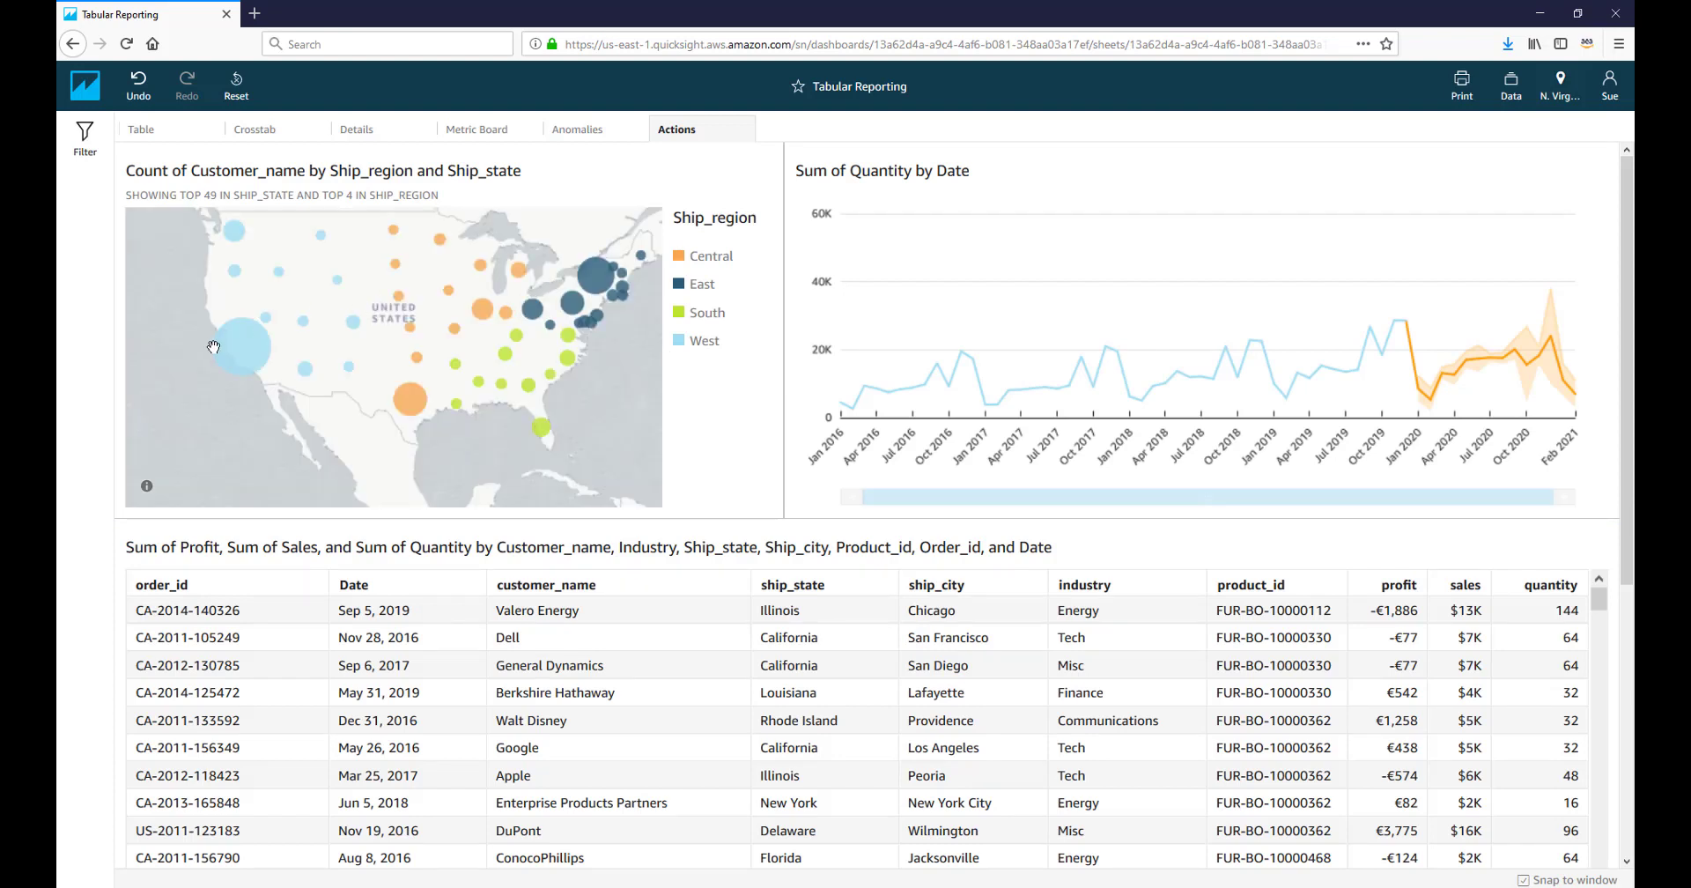
click(221, 350)
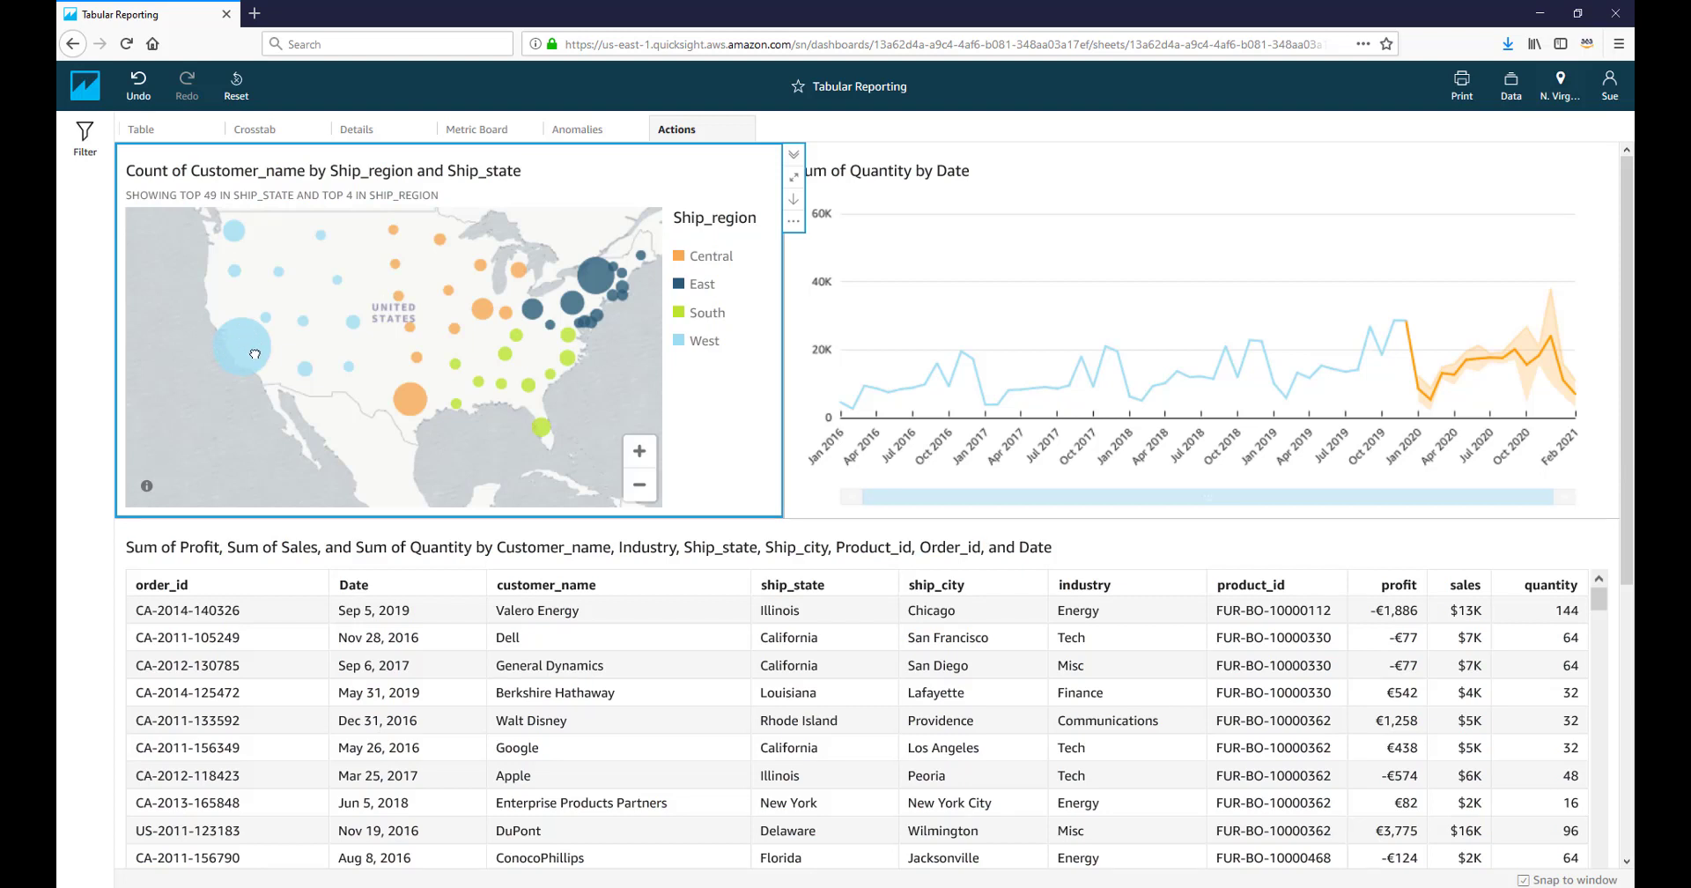
click(234, 232)
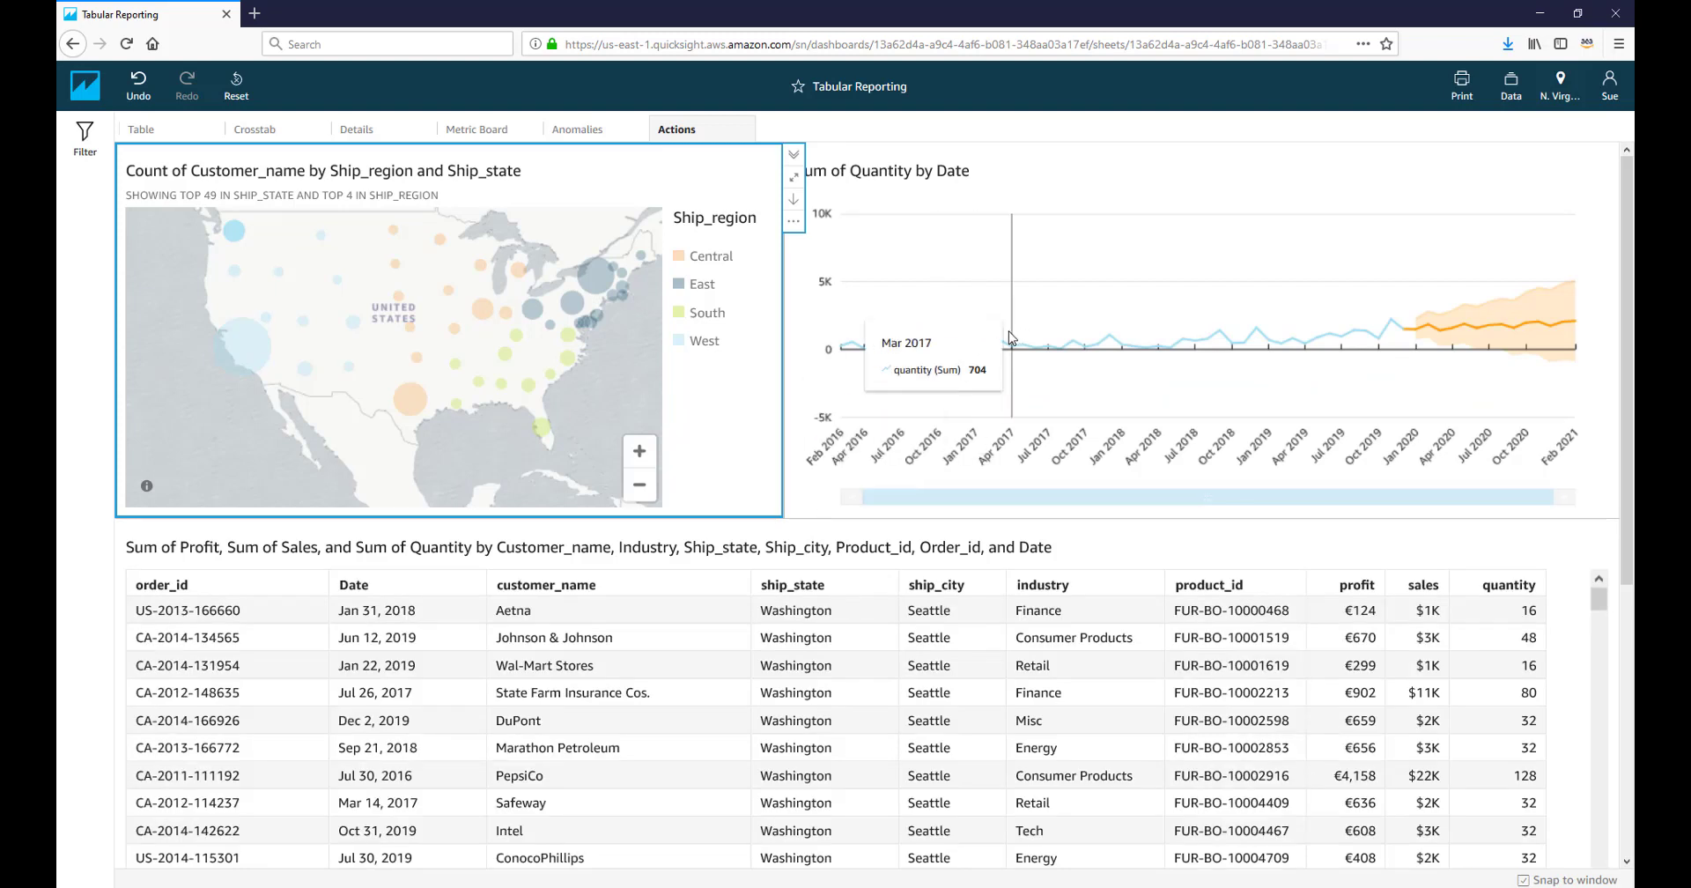
- Filter the sheet further by the December 2018 point of the quantity line chart and review the order detail table
click(1258, 325)
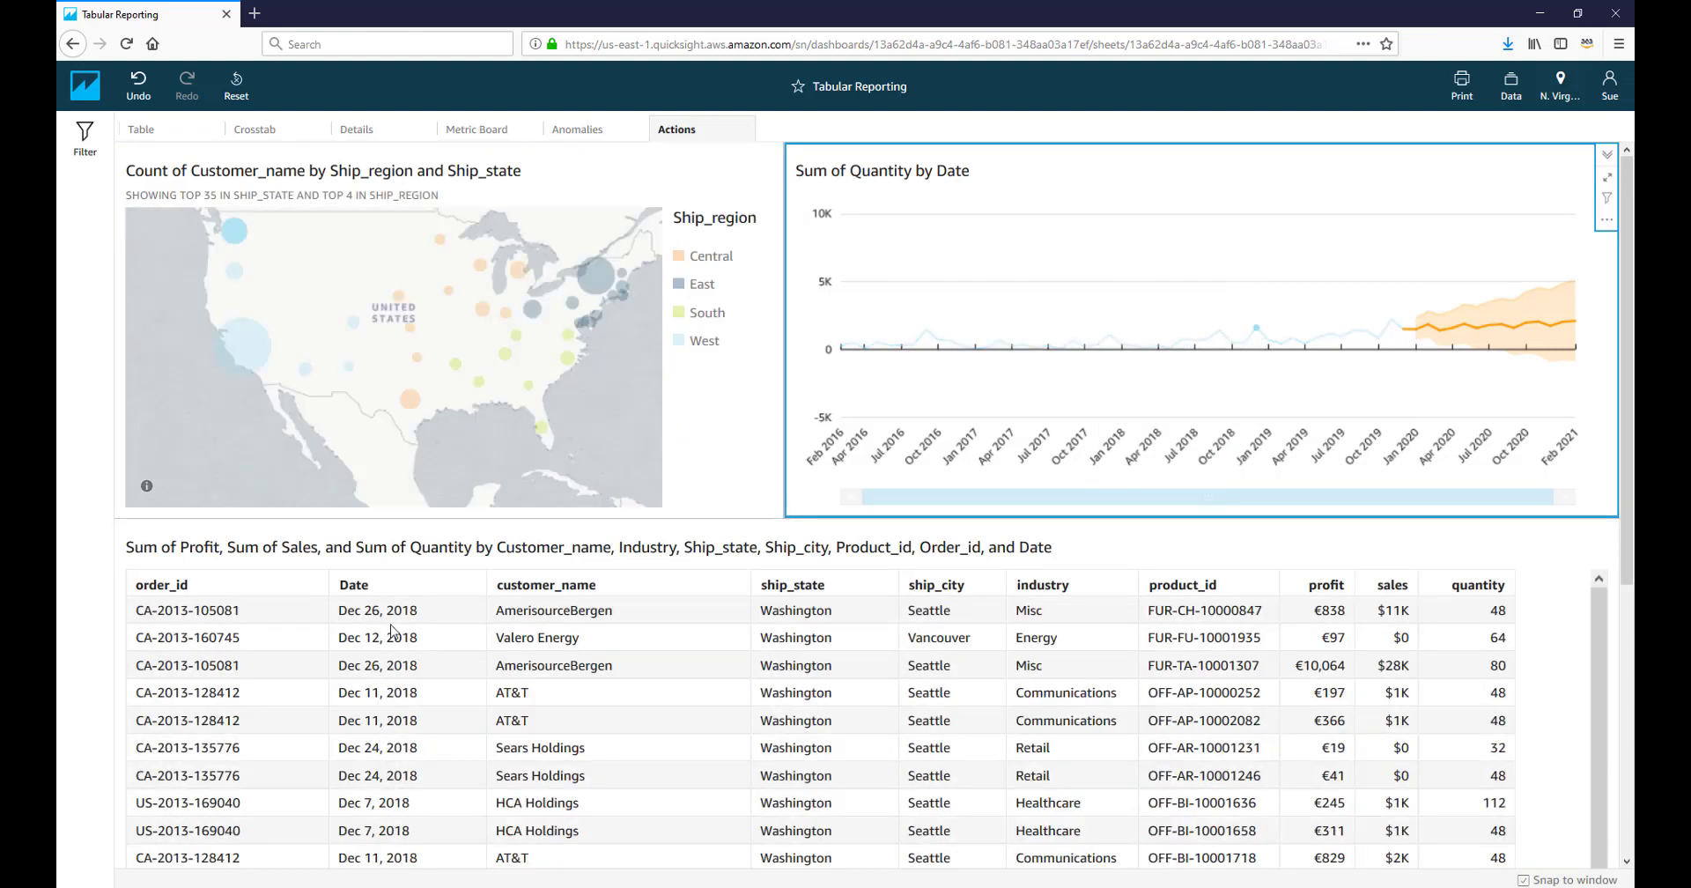
scroll(405, 693, down, 4)
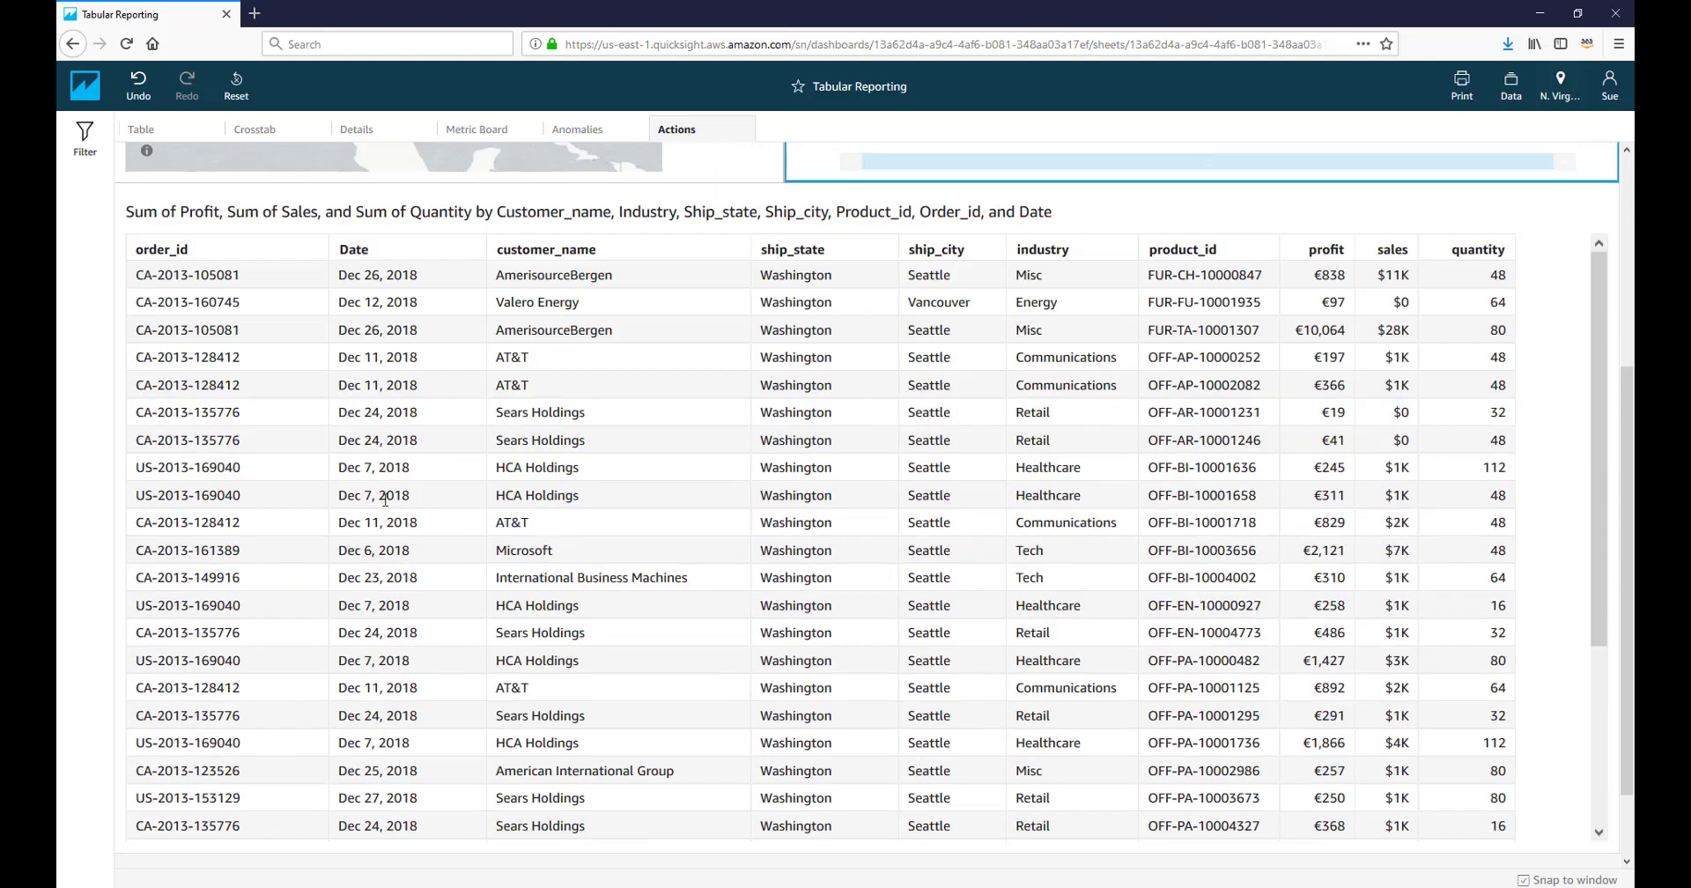
scroll(432, 551, up, 3)
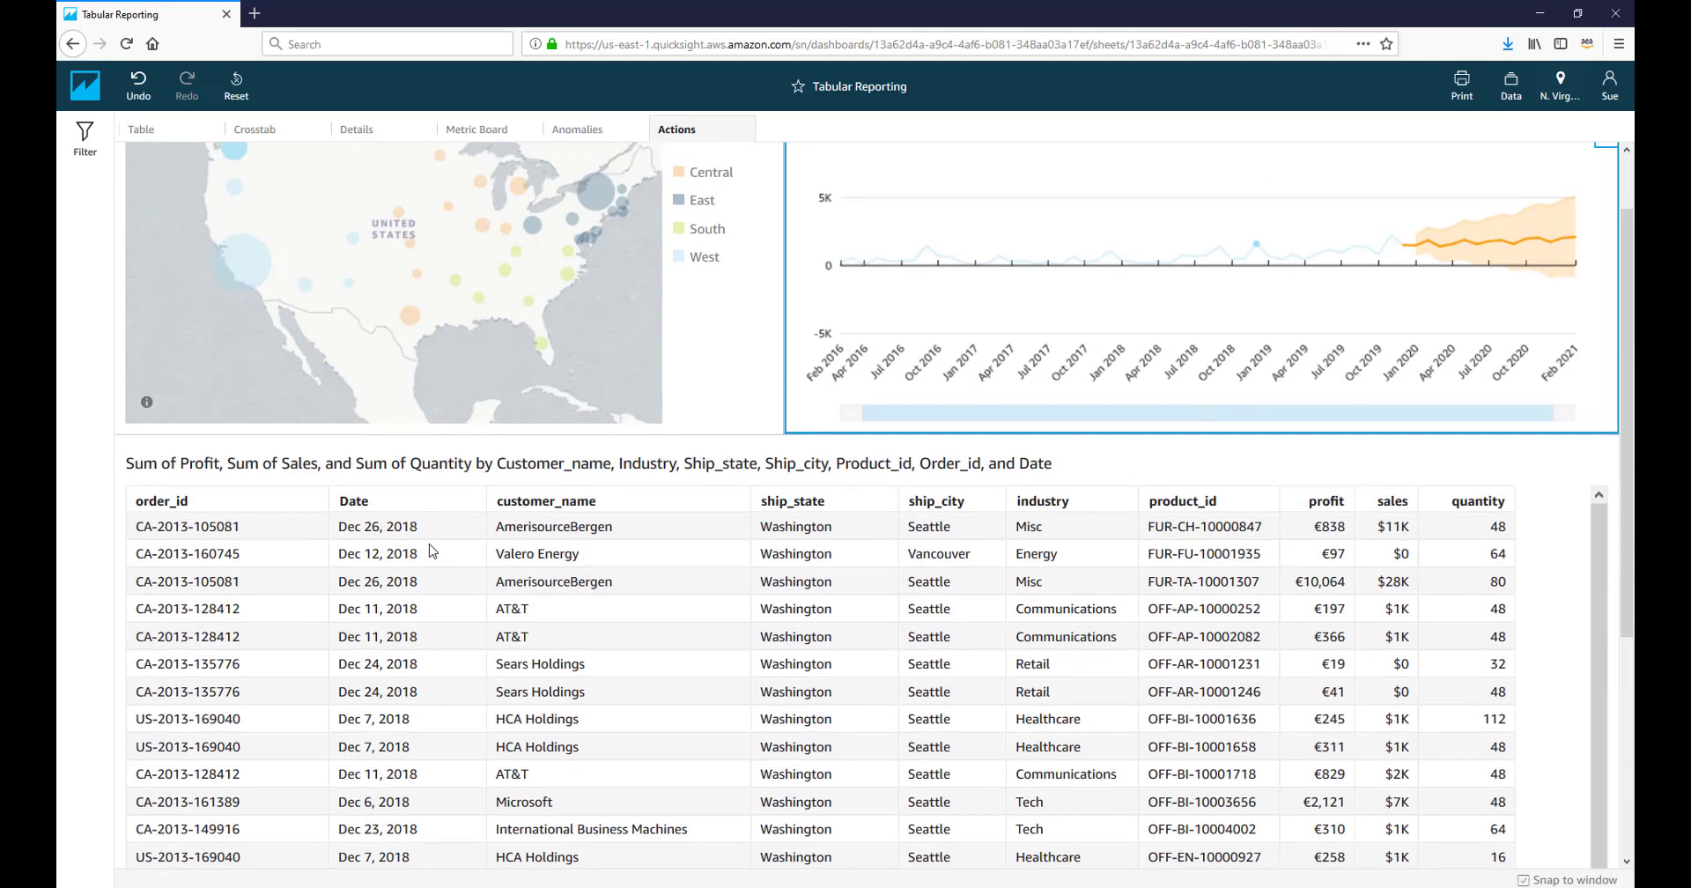
scroll(432, 552, up, 1)
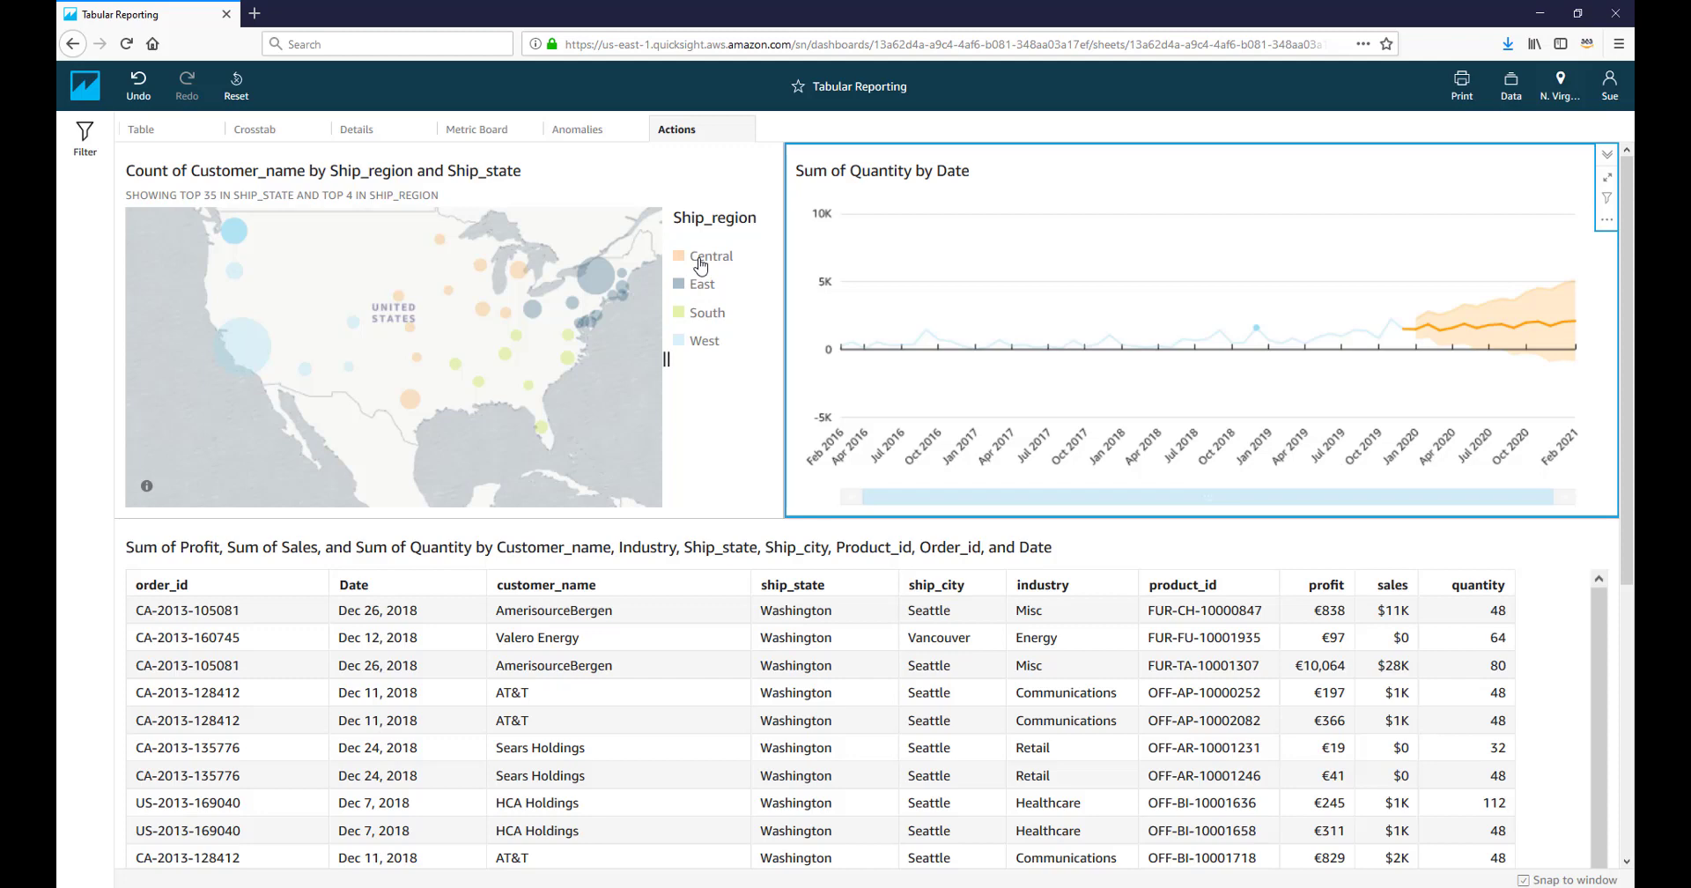
- Filter the visuals by the Central region, switch the filter to the East region, and return to the dashboards home page
click(700, 264)
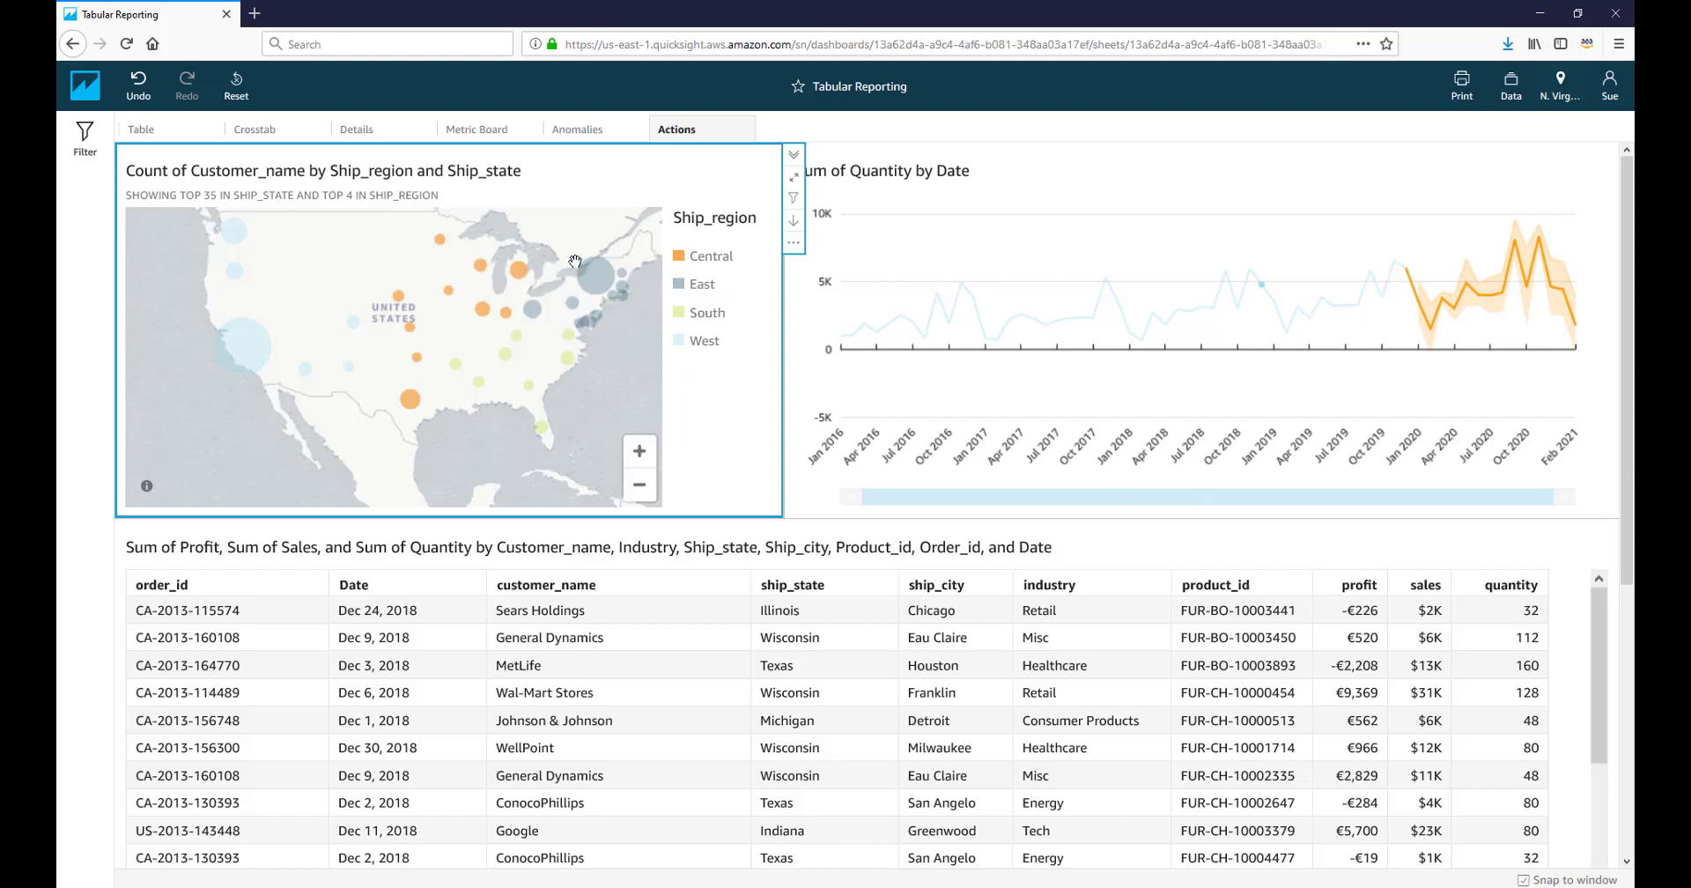
click(702, 284)
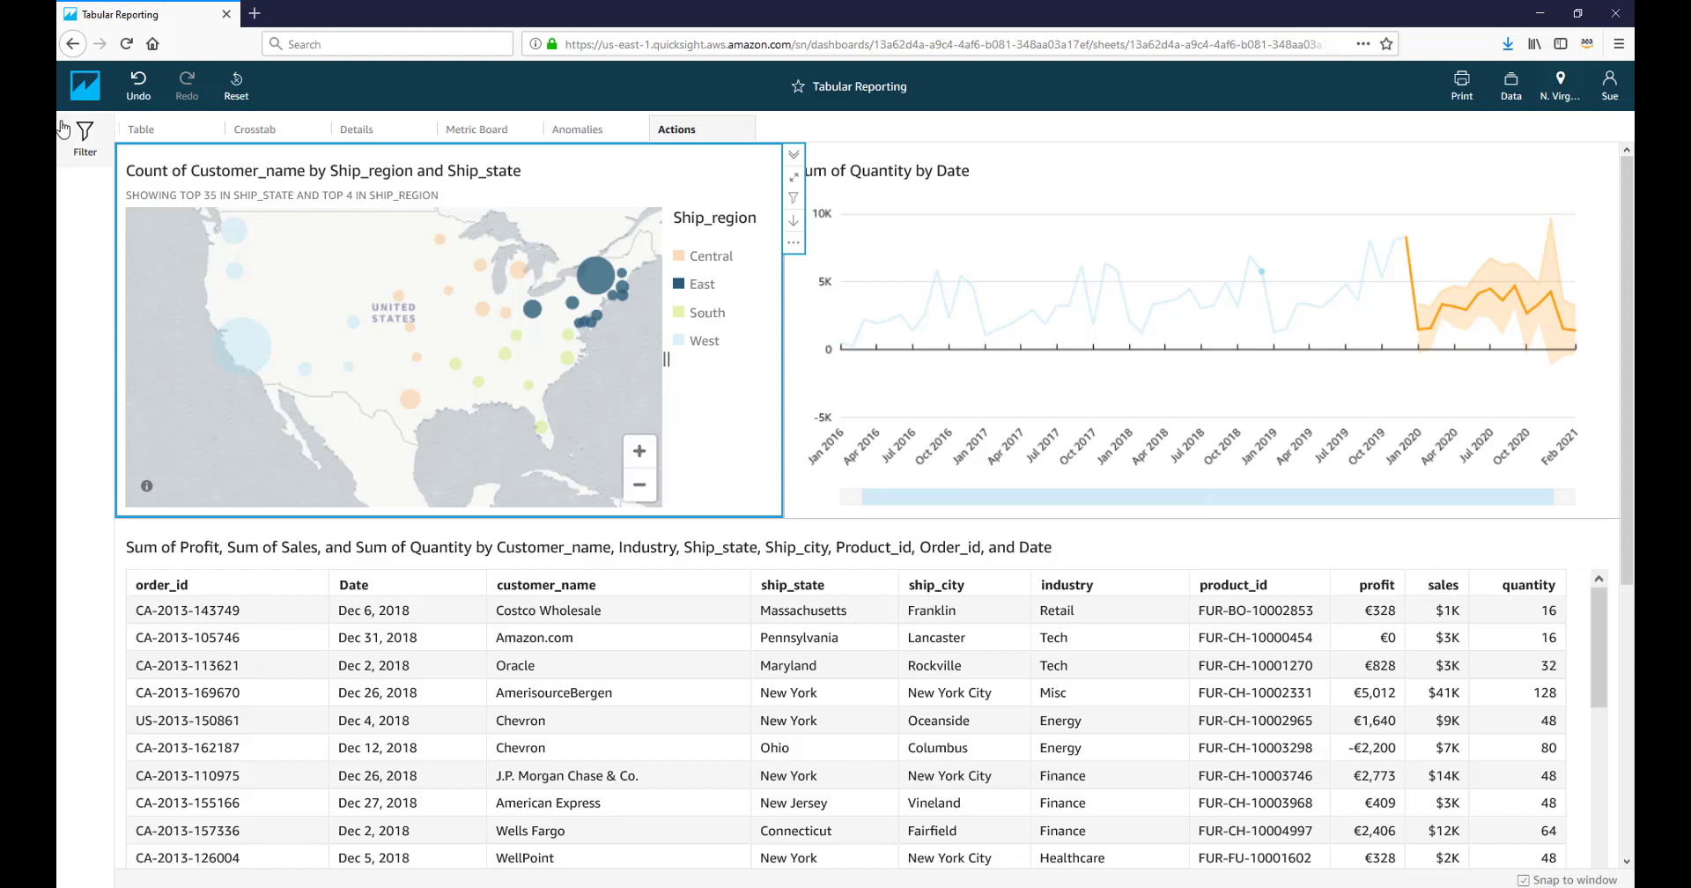
click(84, 88)
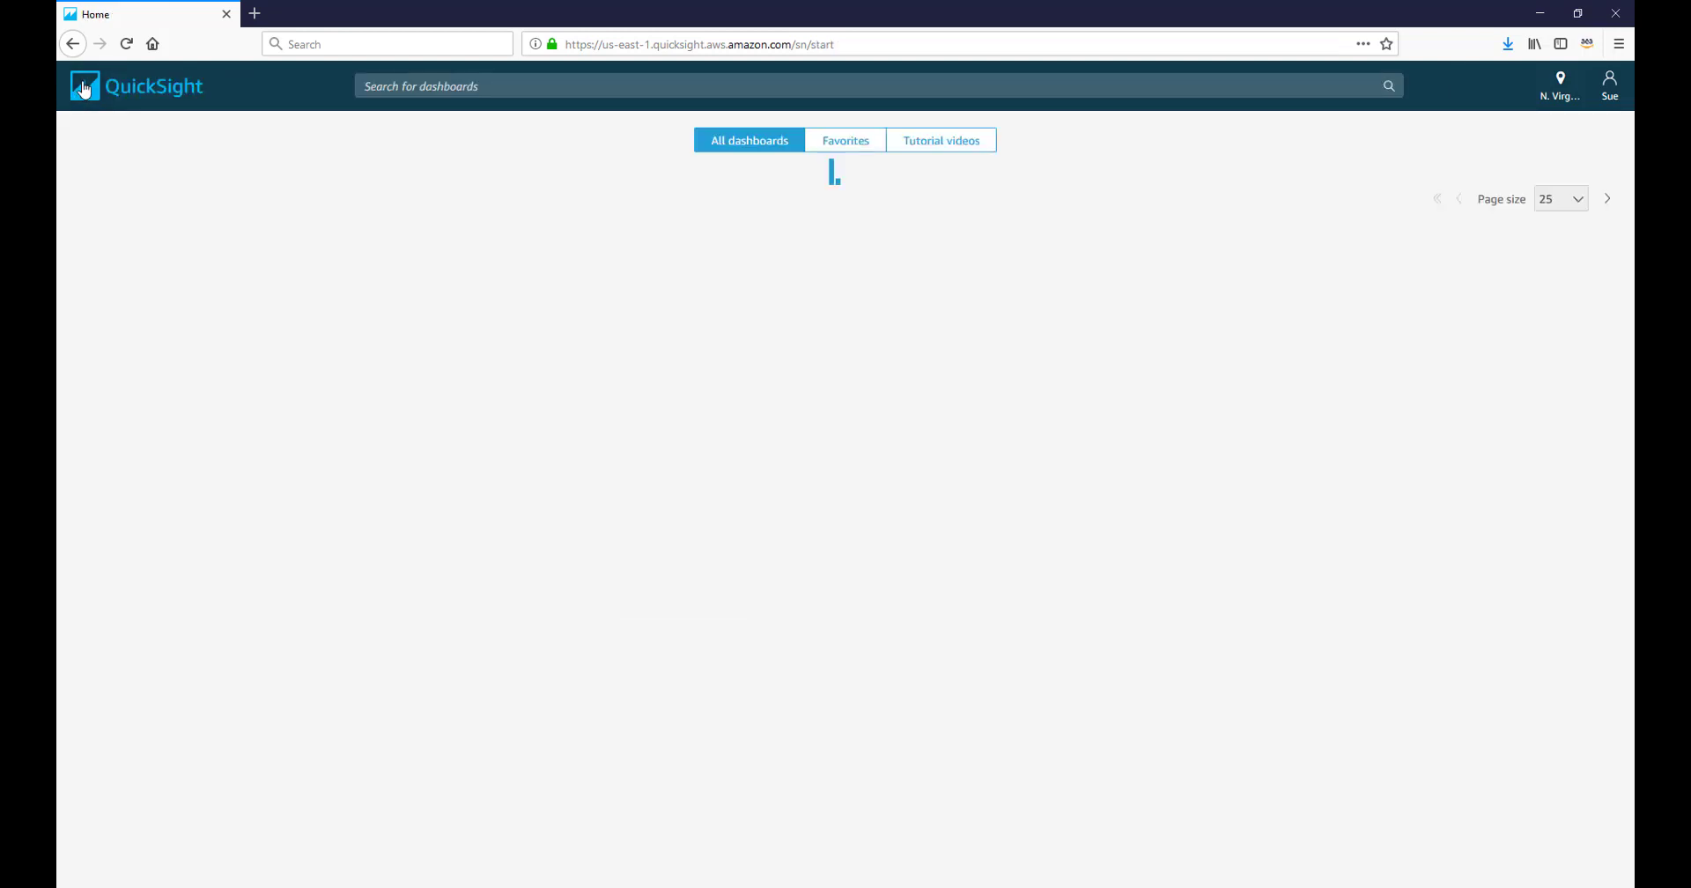